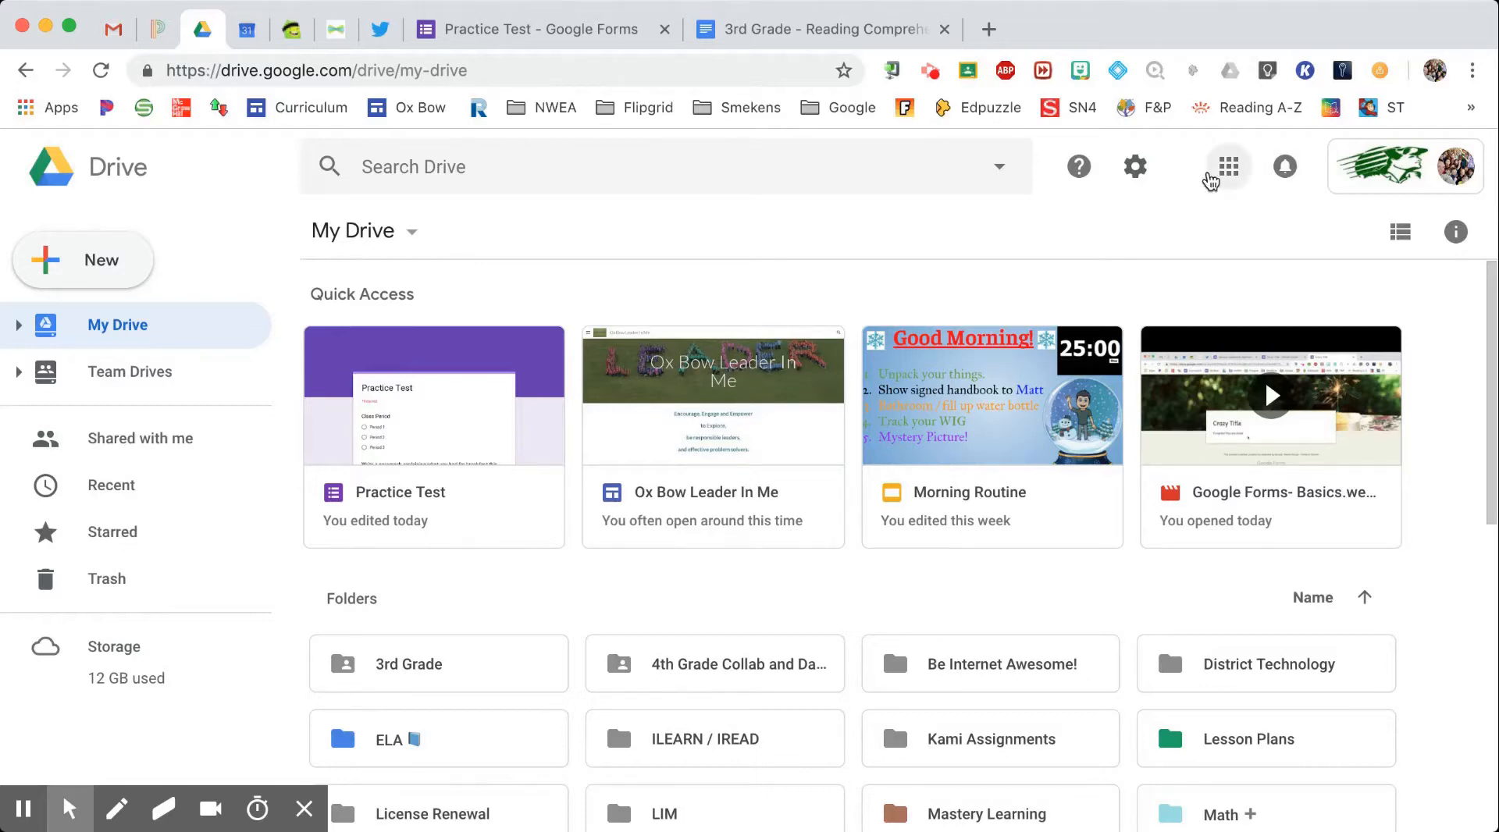
# Step: Look up Google Forms among the Google apps and among the file types that can be created in Drive
pyautogui.click(1225, 179)
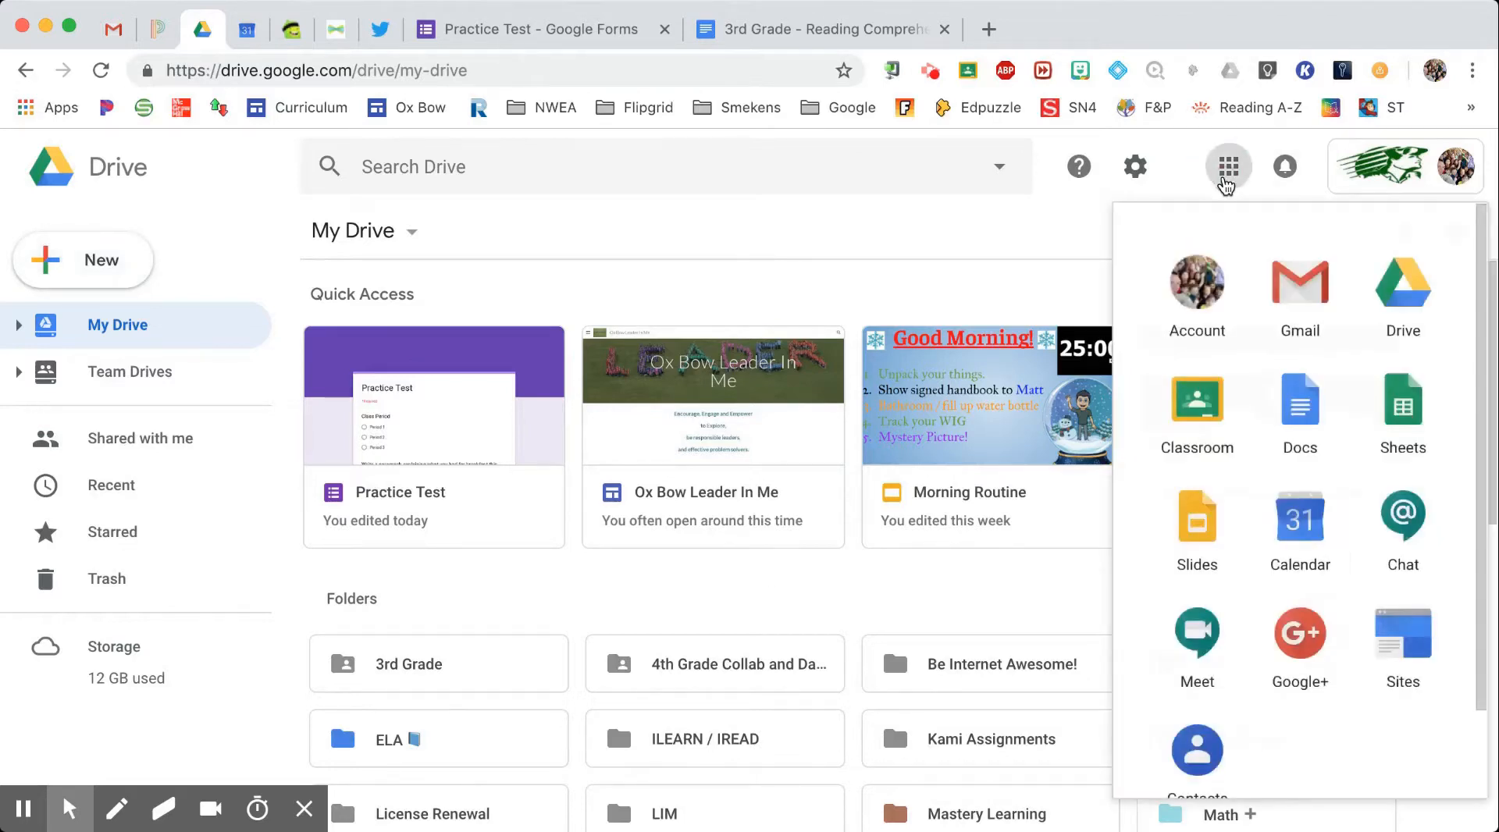
pyautogui.scroll(-5, 1390, 606)
pyautogui.scroll(-2, 1389, 606)
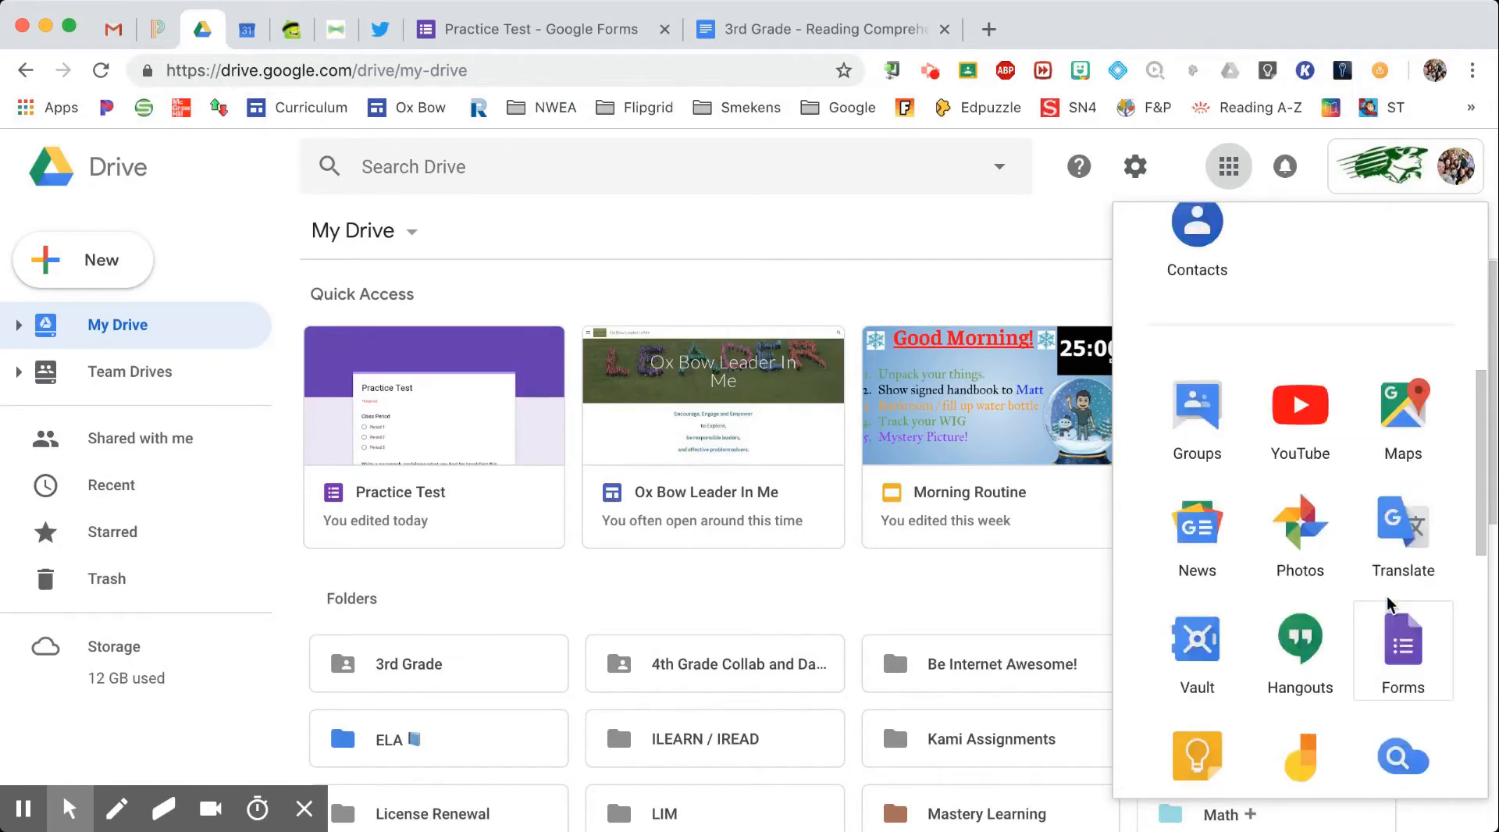
pyautogui.click(841, 263)
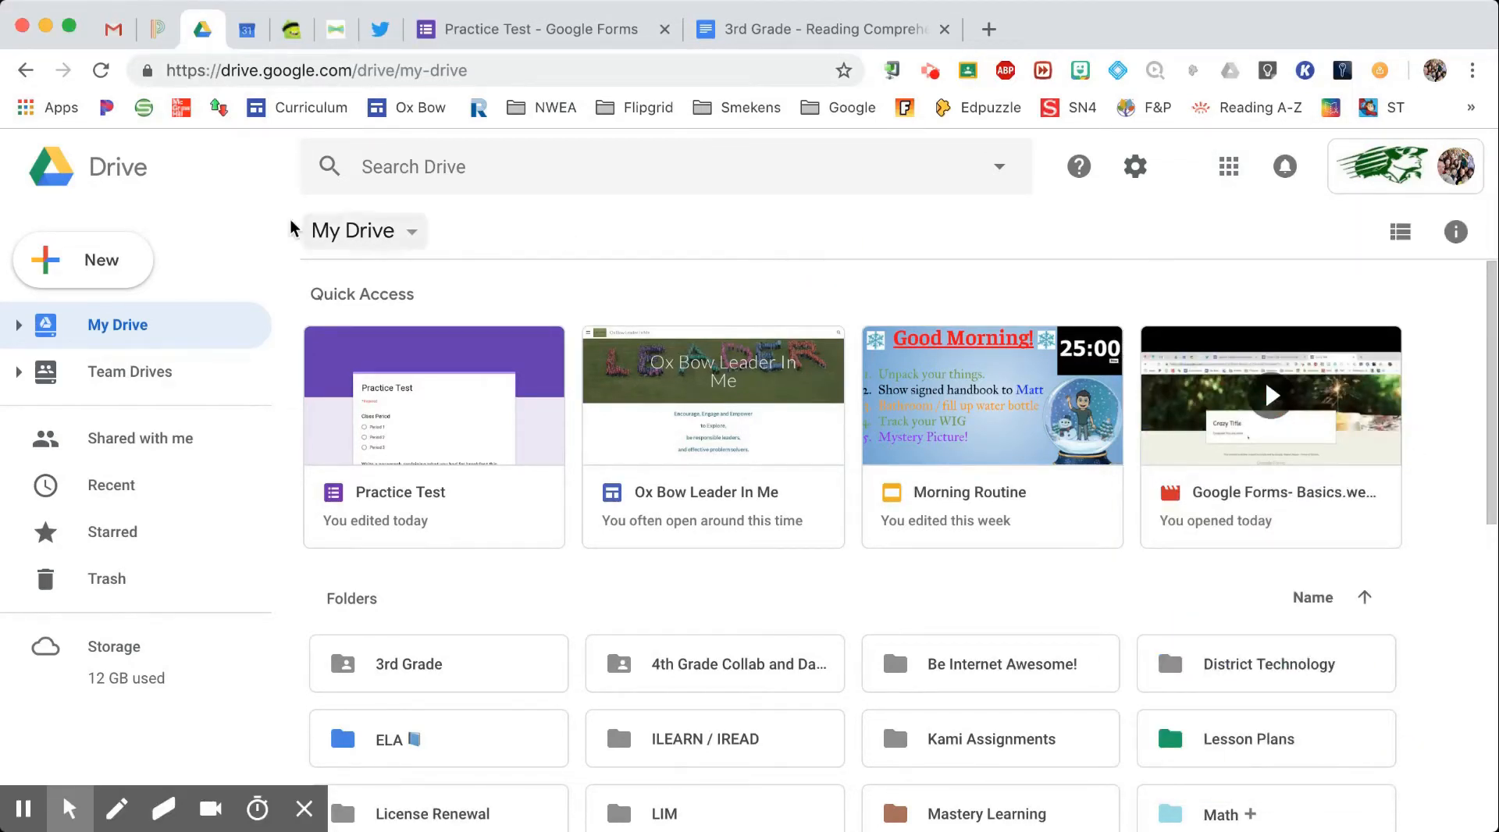
pyautogui.click(111, 258)
pyautogui.moveTo(117, 539)
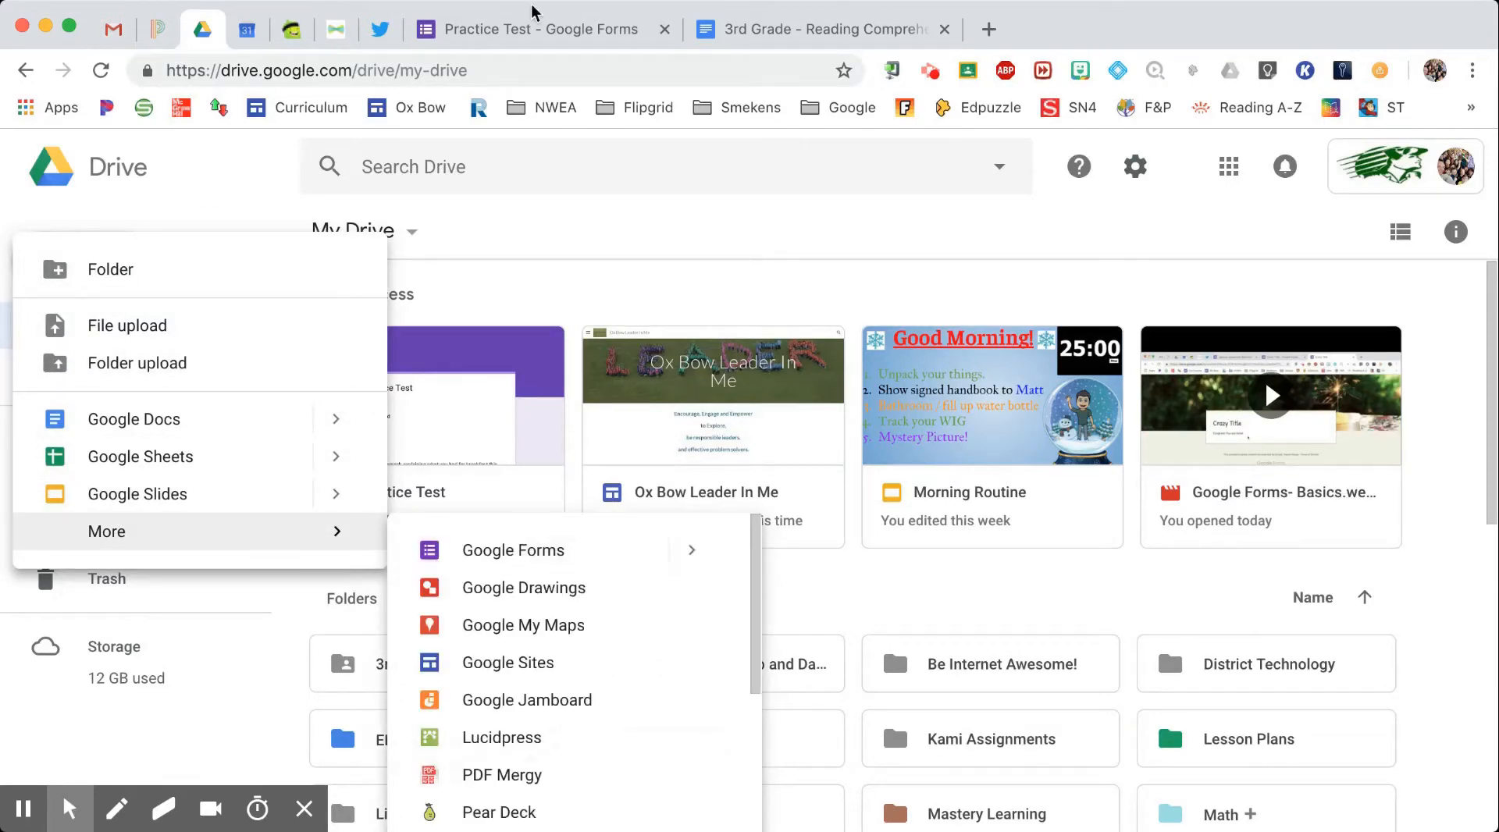
# Step: Switch to the open Practice Test form and start getting a pre-filled link for it
pyautogui.click(541, 29)
pyautogui.scroll(-3, 570, 482)
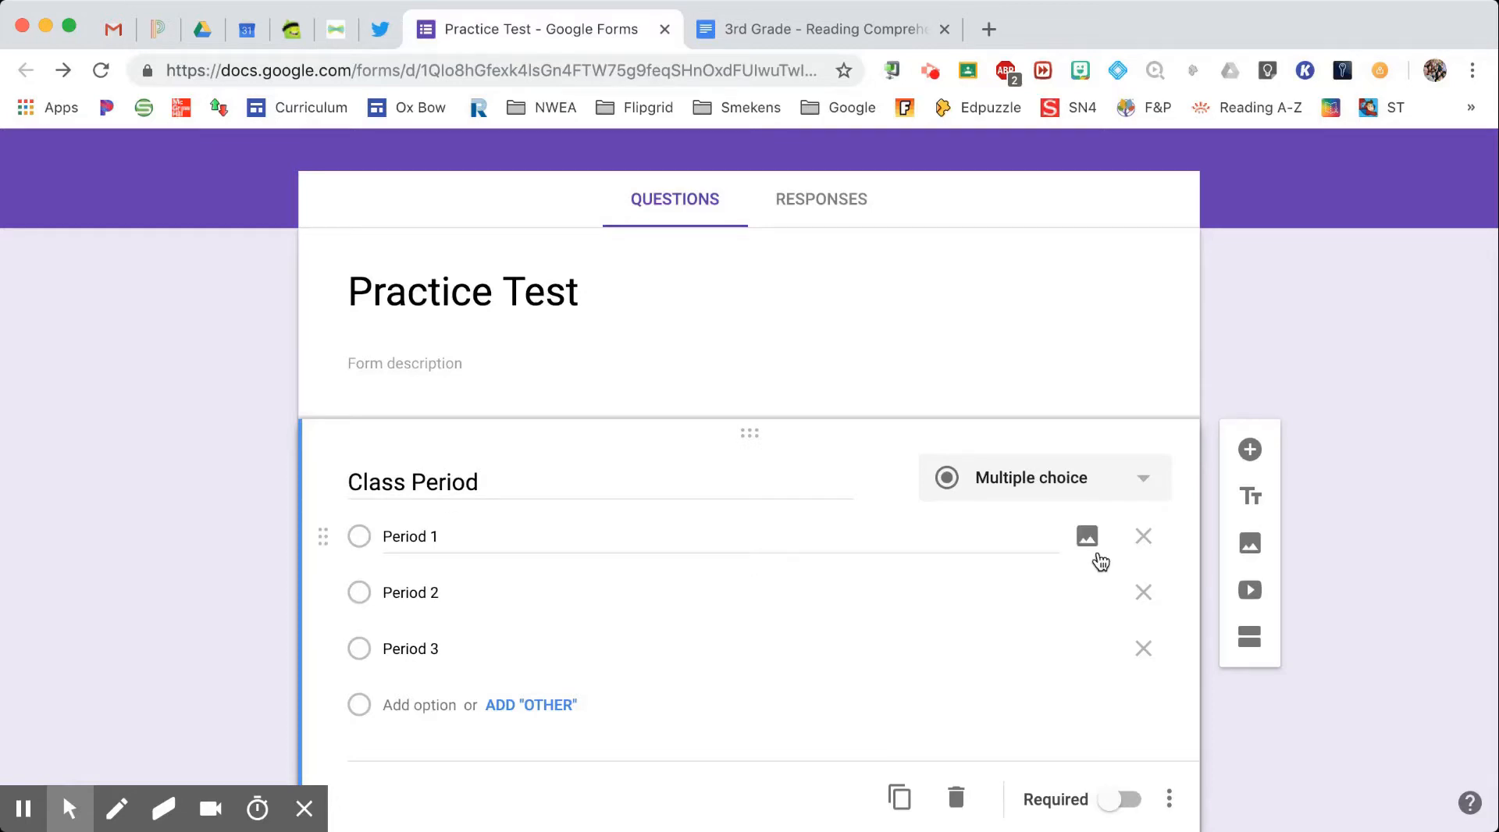
pyautogui.scroll(3, 1101, 557)
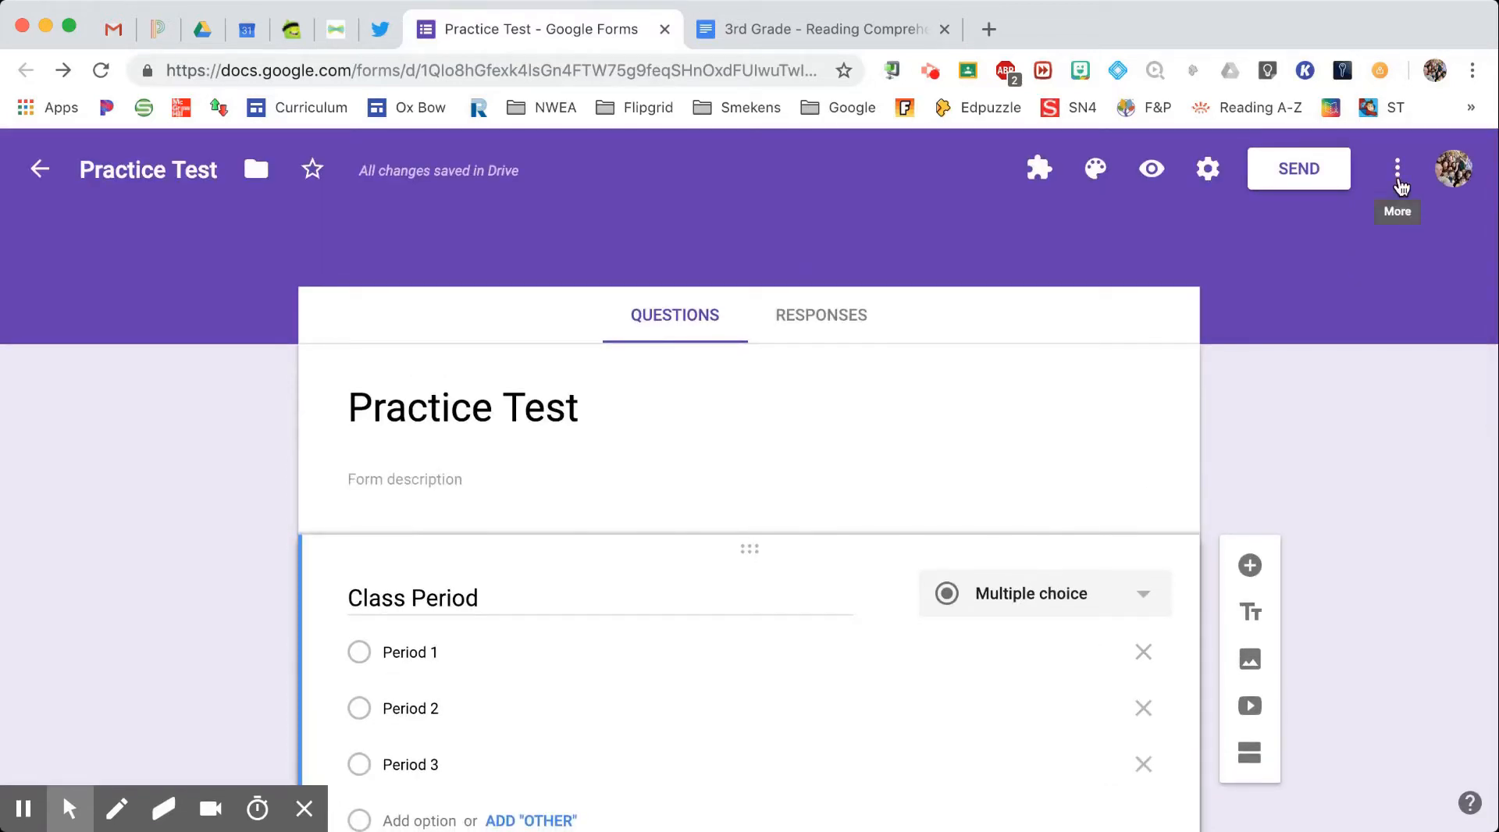
pyautogui.click(1398, 178)
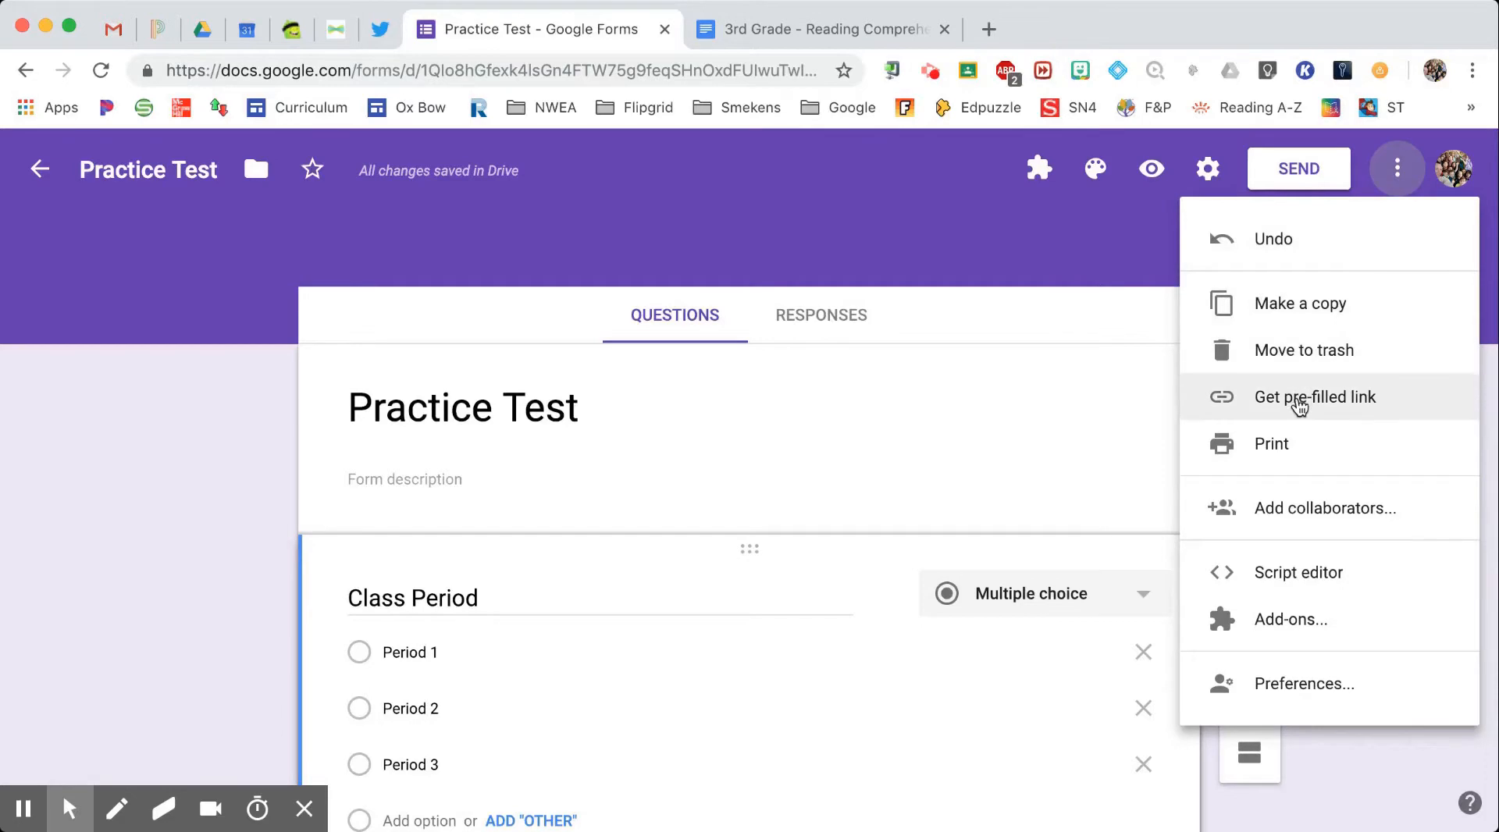
pyautogui.click(1300, 402)
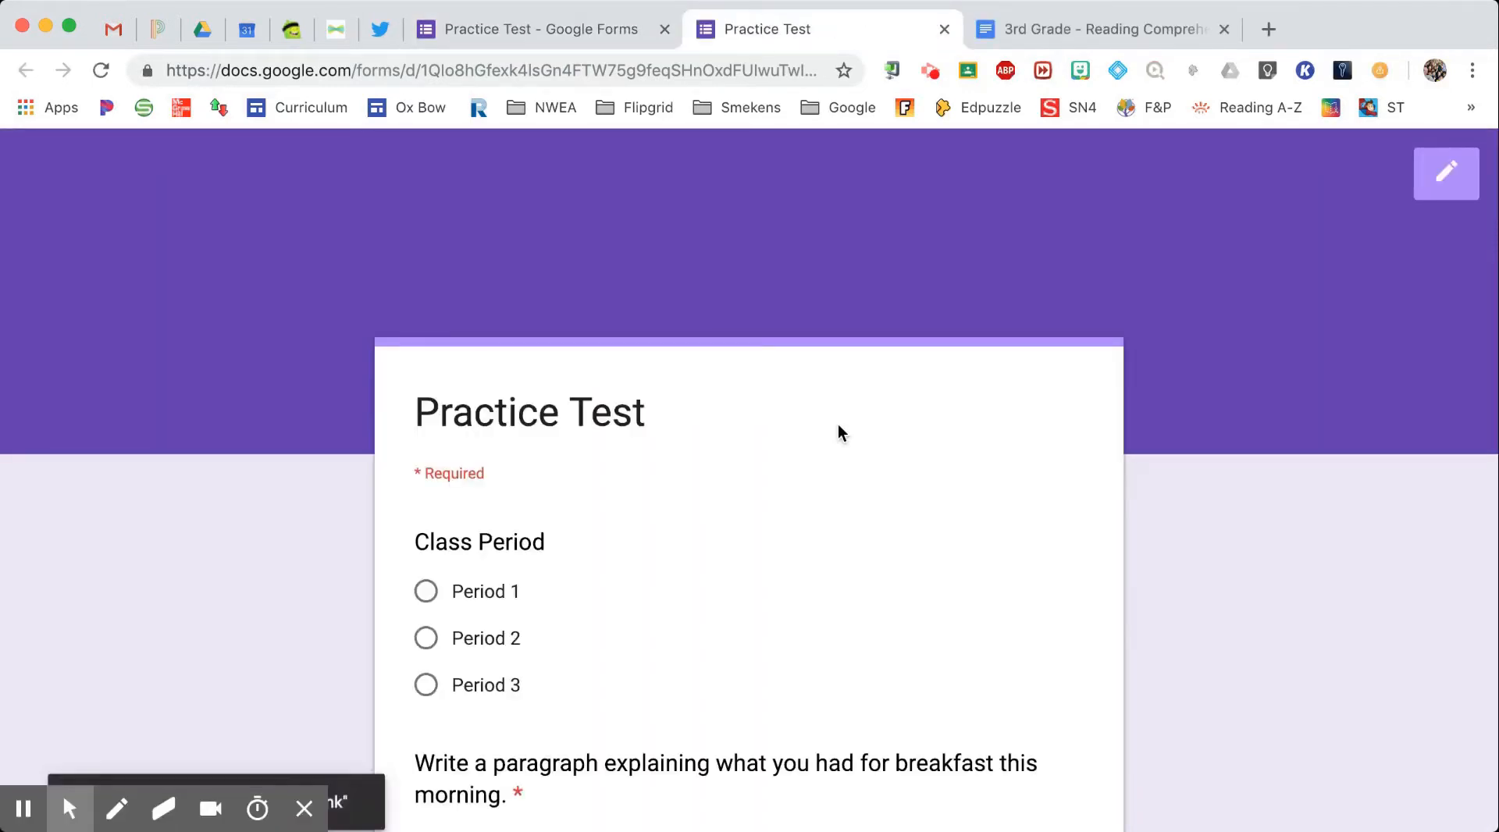
# Step: Pre-fill Class Period with Period 2, generate the pre-filled link, and close the pre-fill page
pyautogui.scroll(-2, 837, 424)
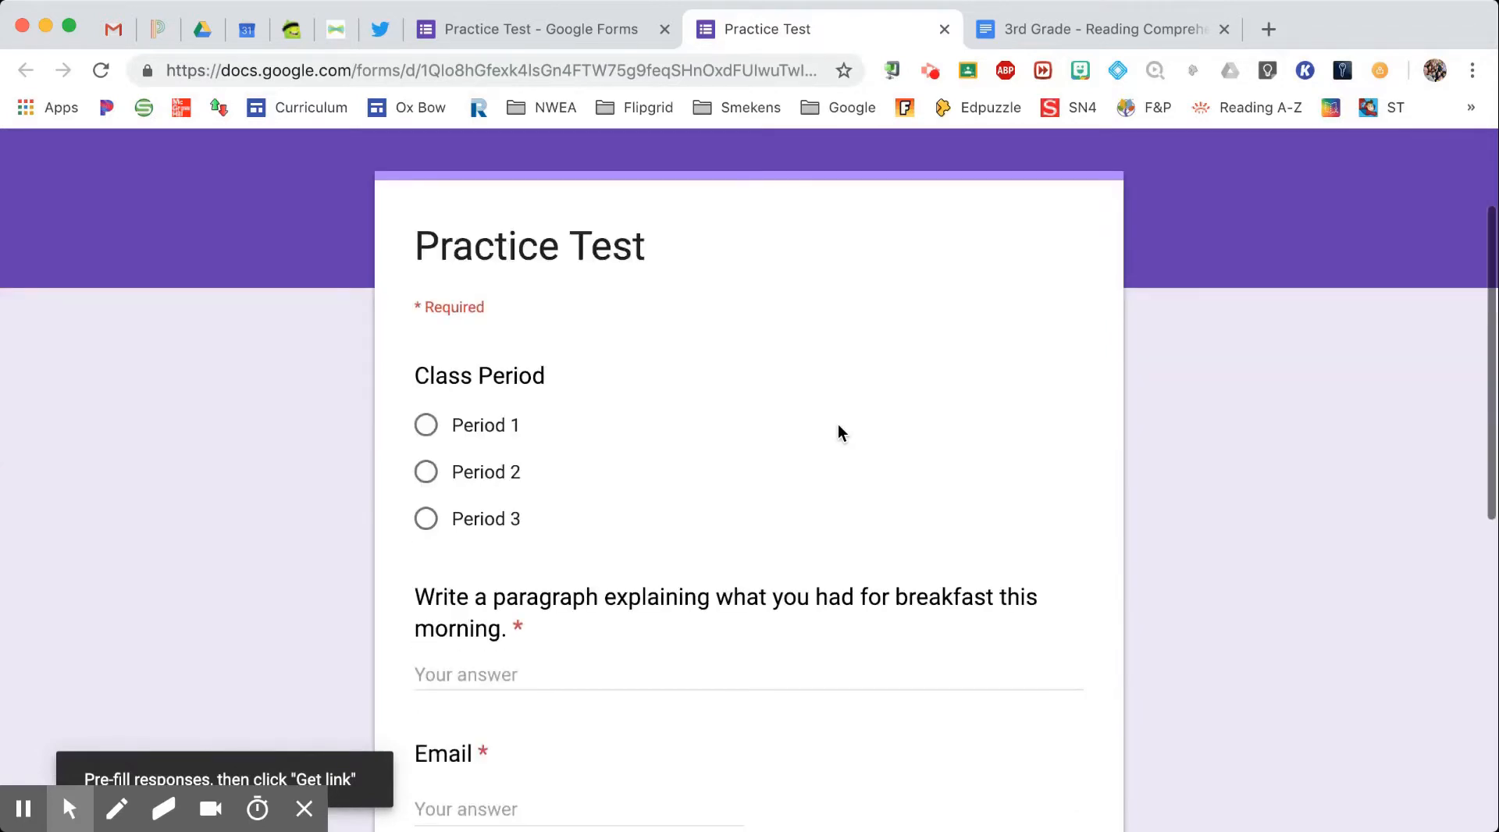
pyautogui.click(428, 484)
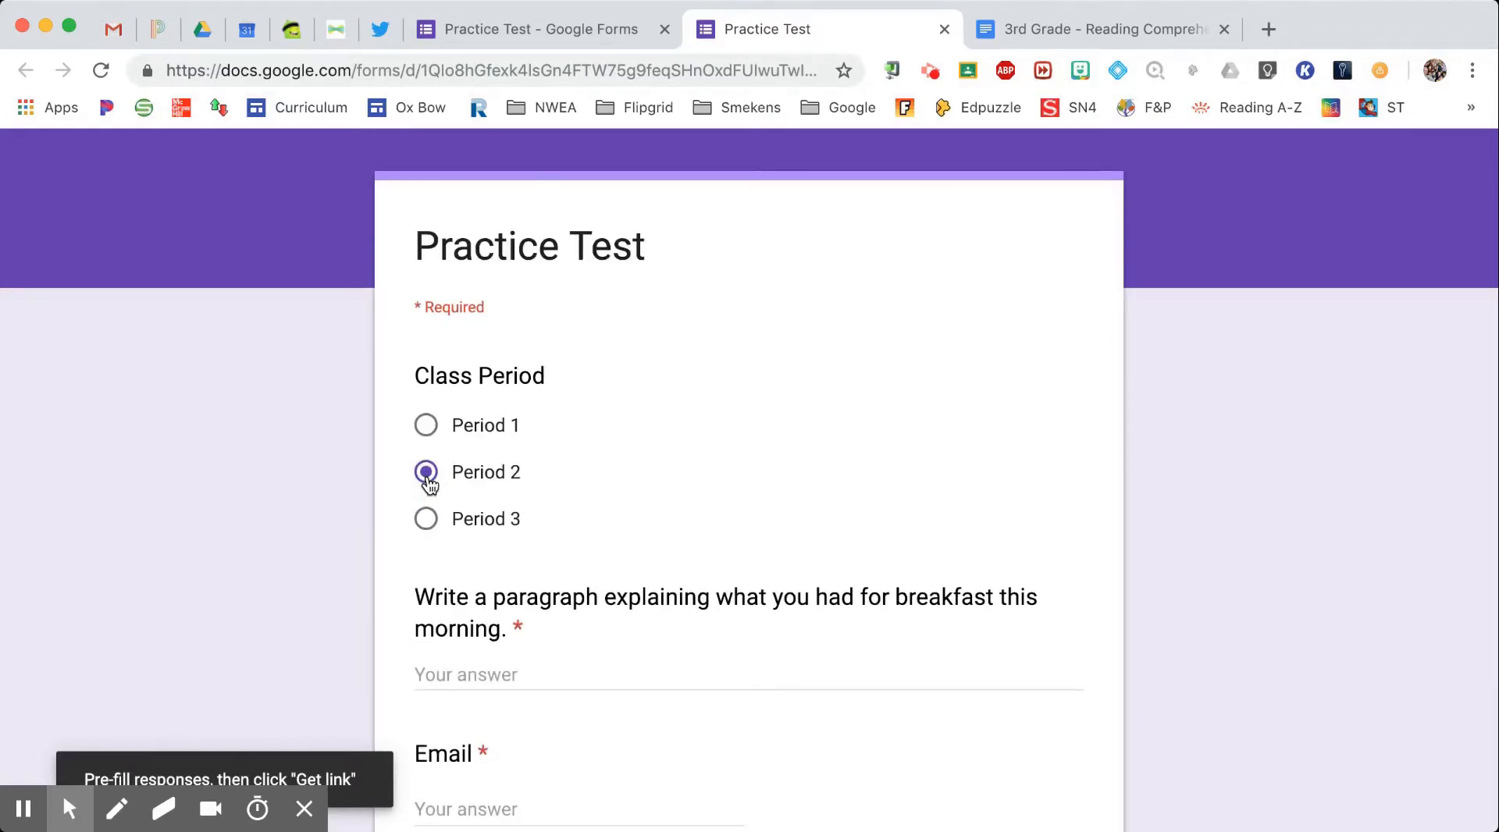
pyautogui.scroll(-8, 813, 439)
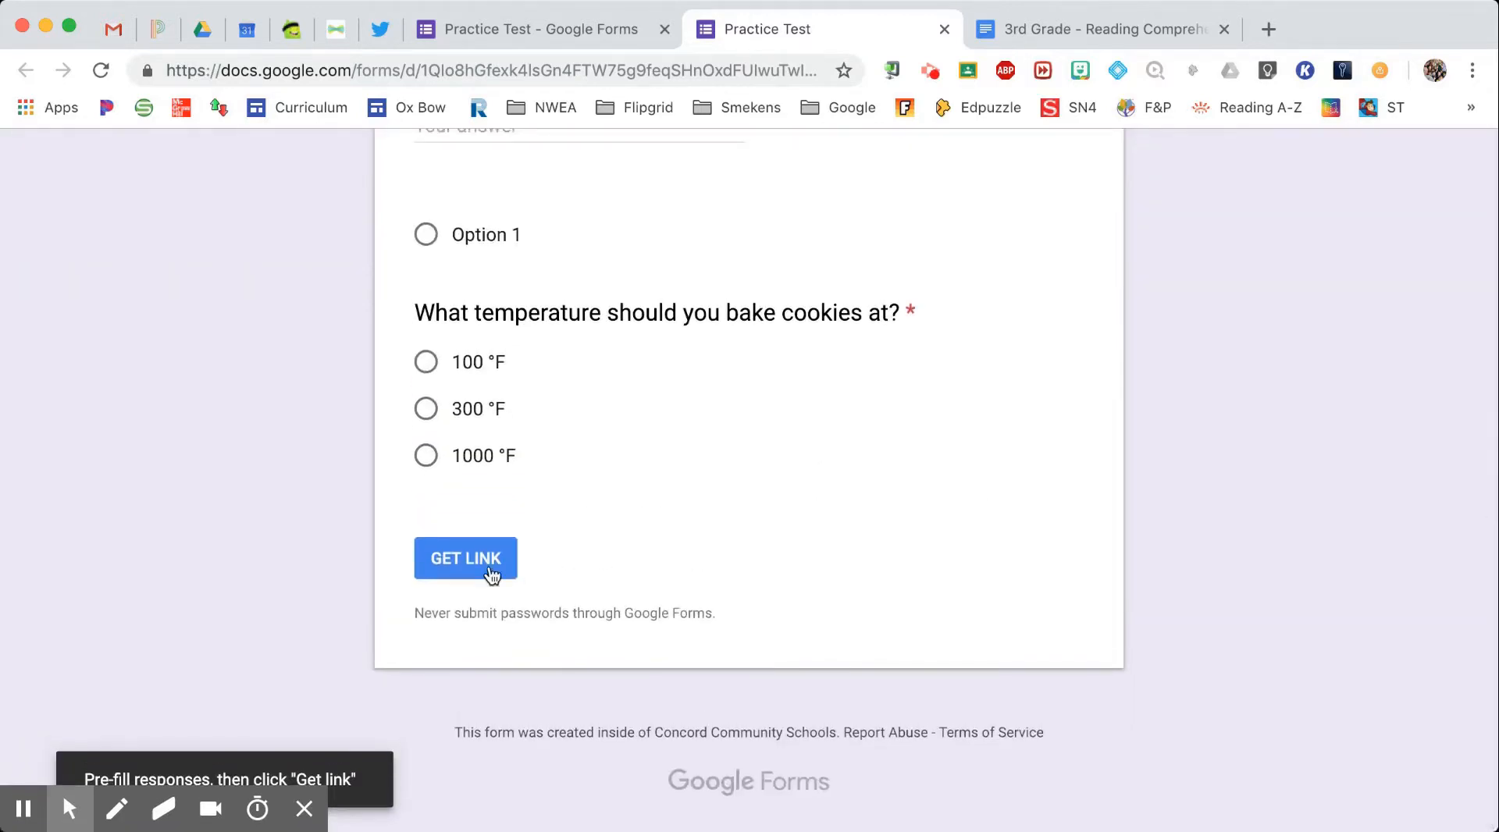
pyautogui.click(491, 573)
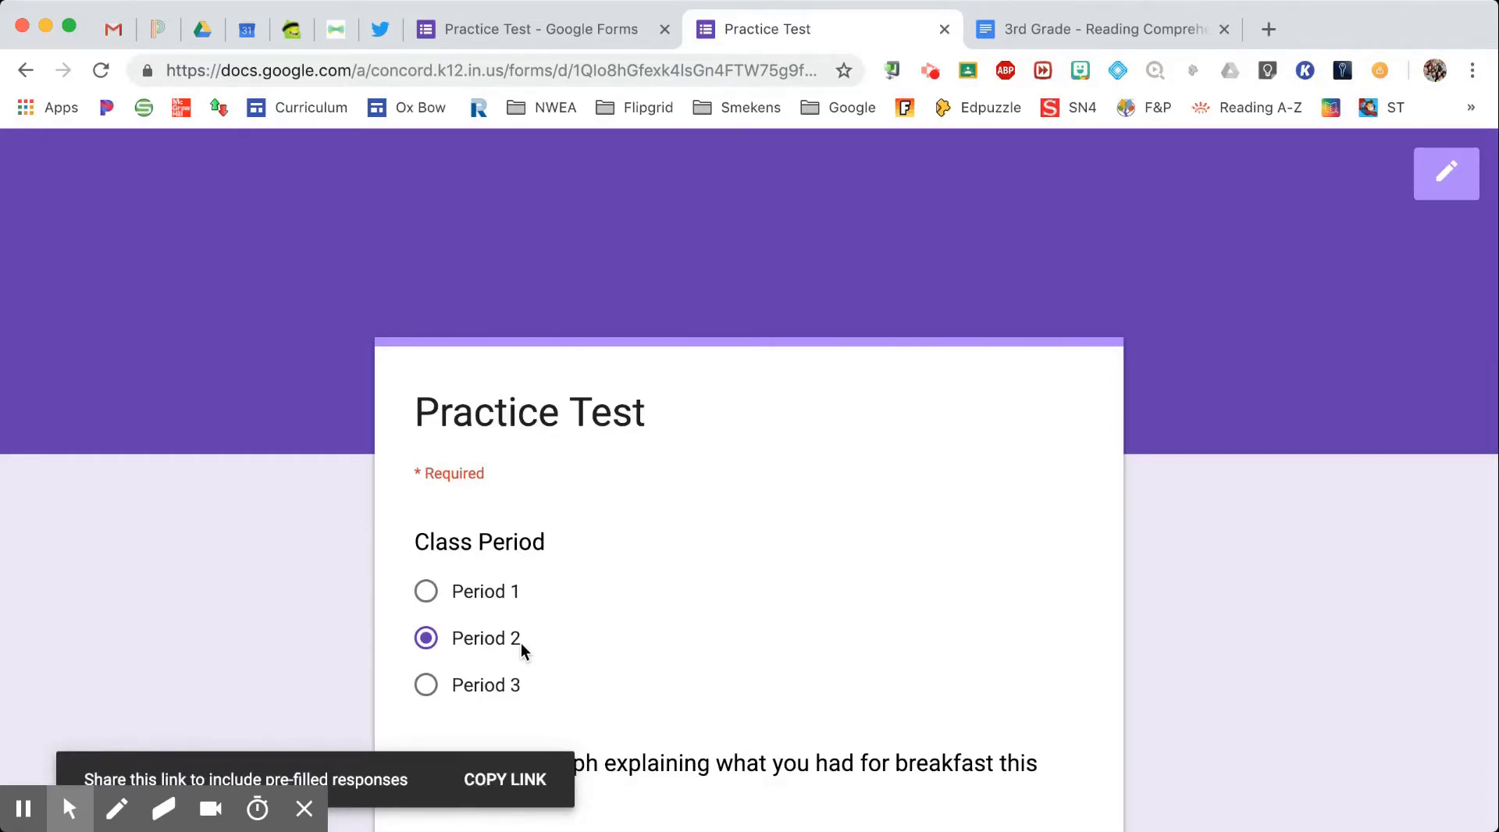
pyautogui.click(944, 29)
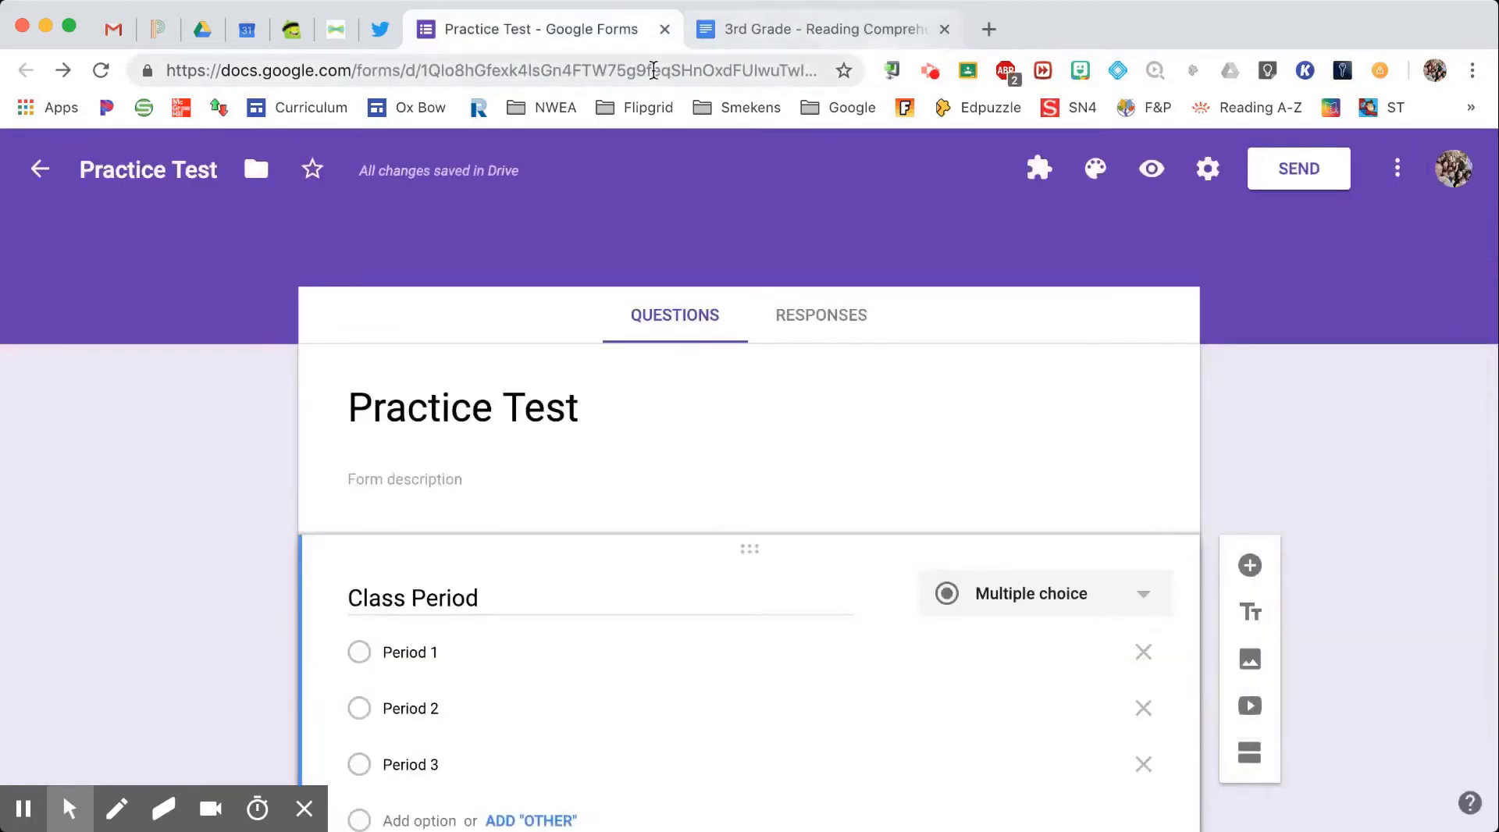
# Step: Add response validation to the paragraph question about what was eaten for breakfast
pyautogui.scroll(-5, 656, 699)
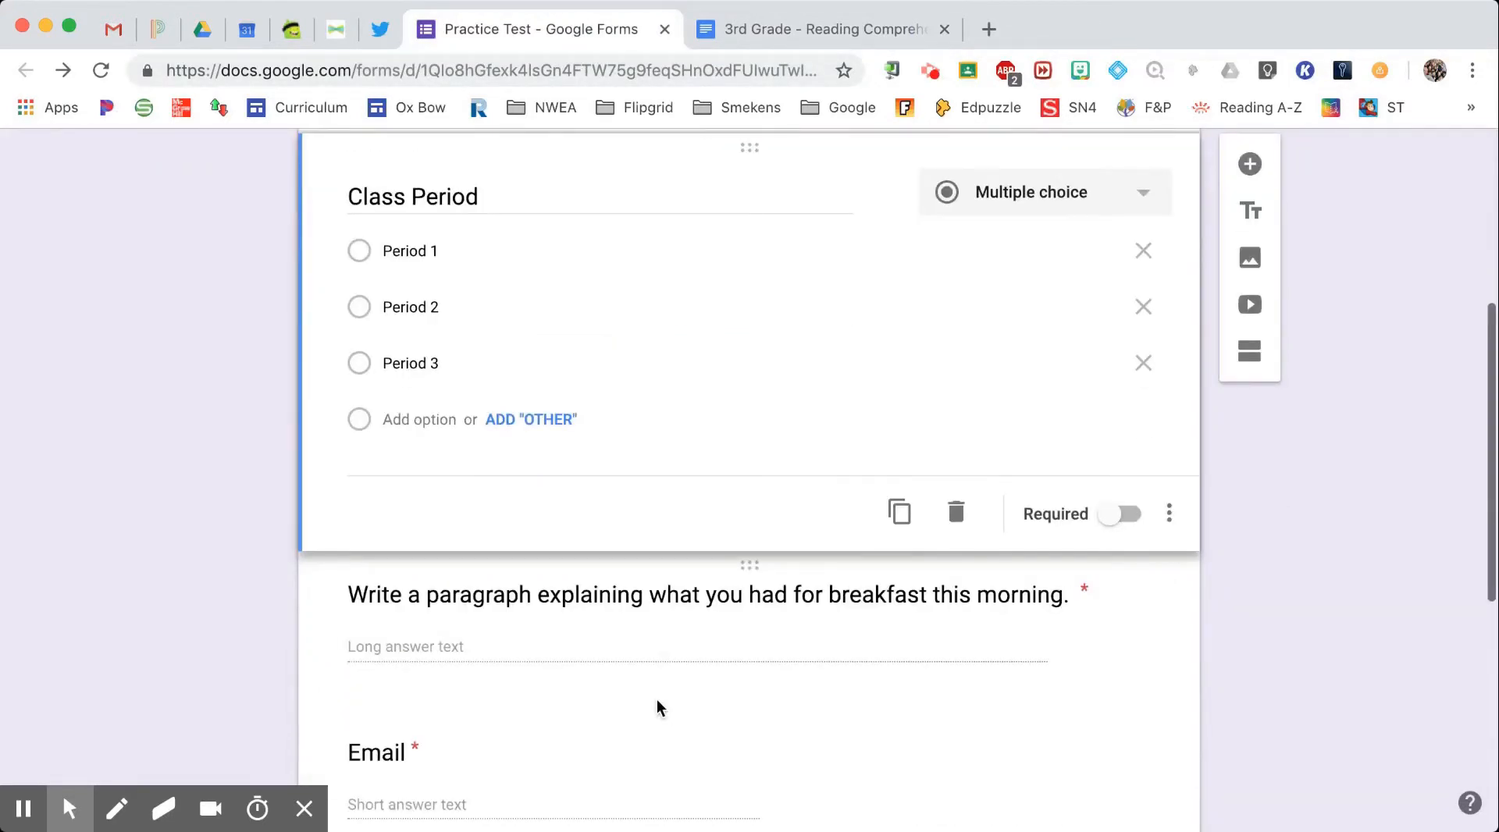
pyautogui.scroll(-2, 657, 700)
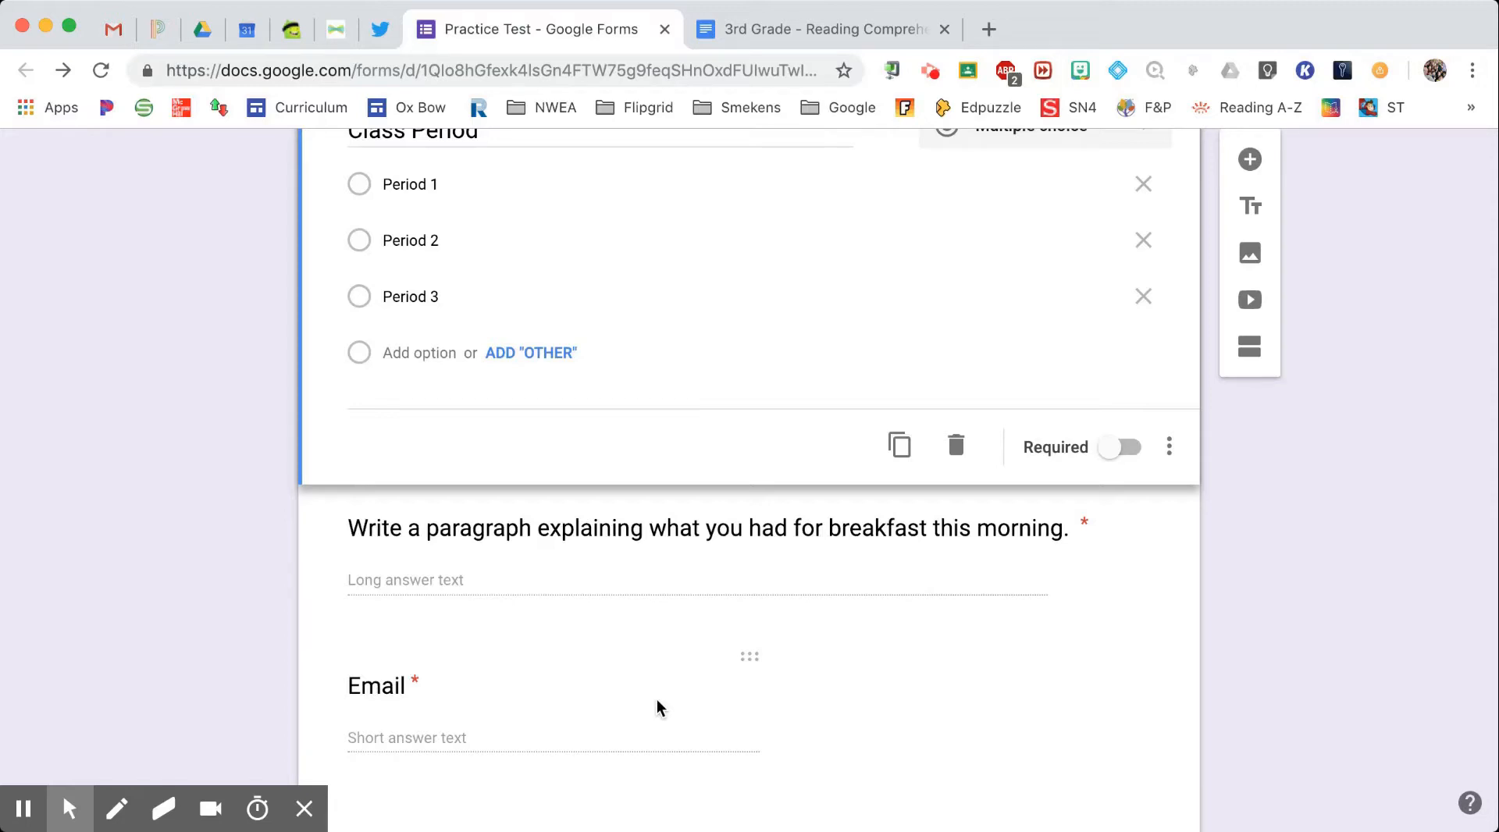
pyautogui.click(749, 507)
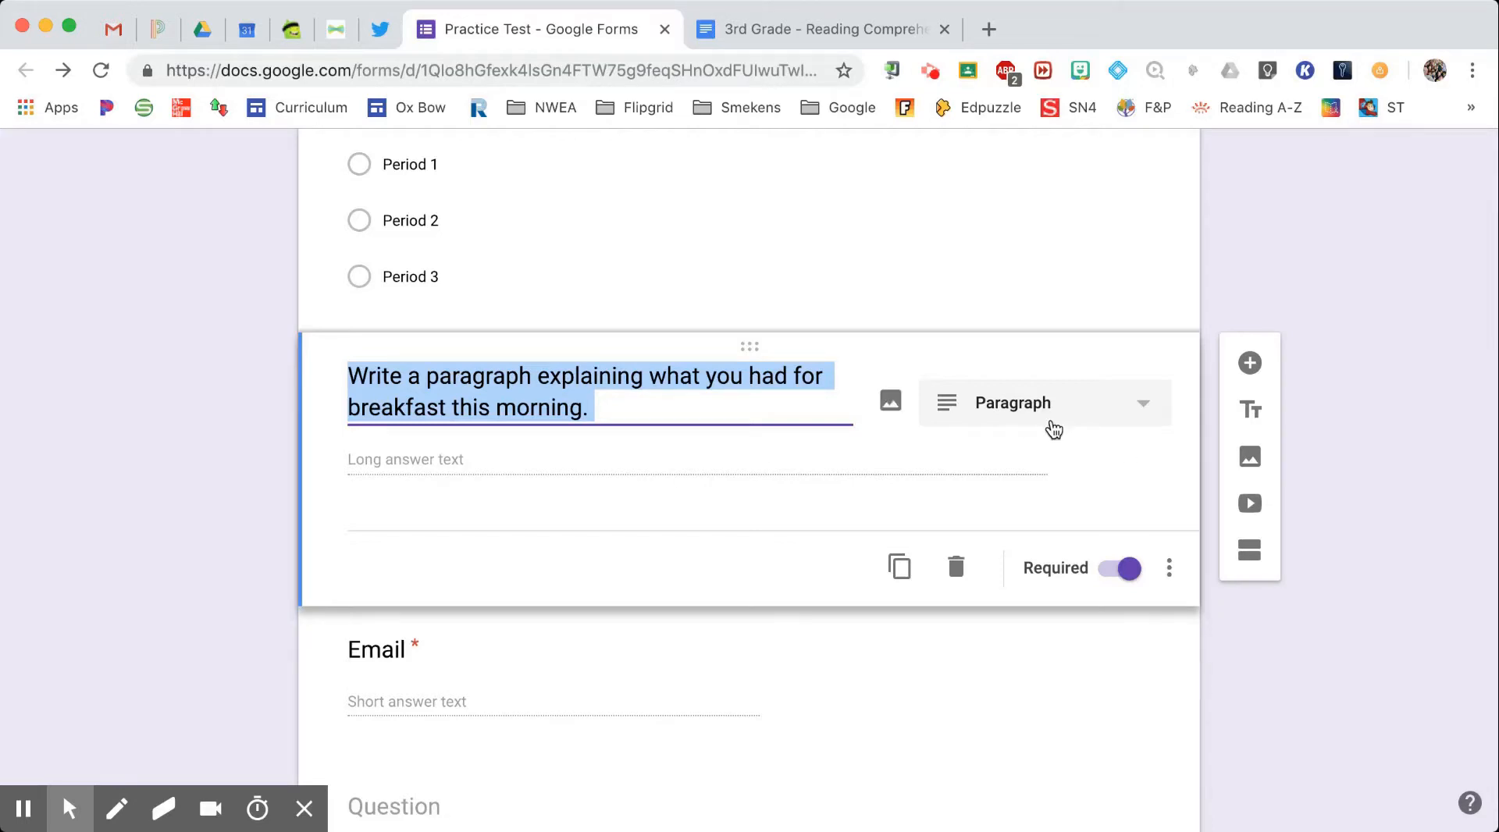
pyautogui.click(1170, 570)
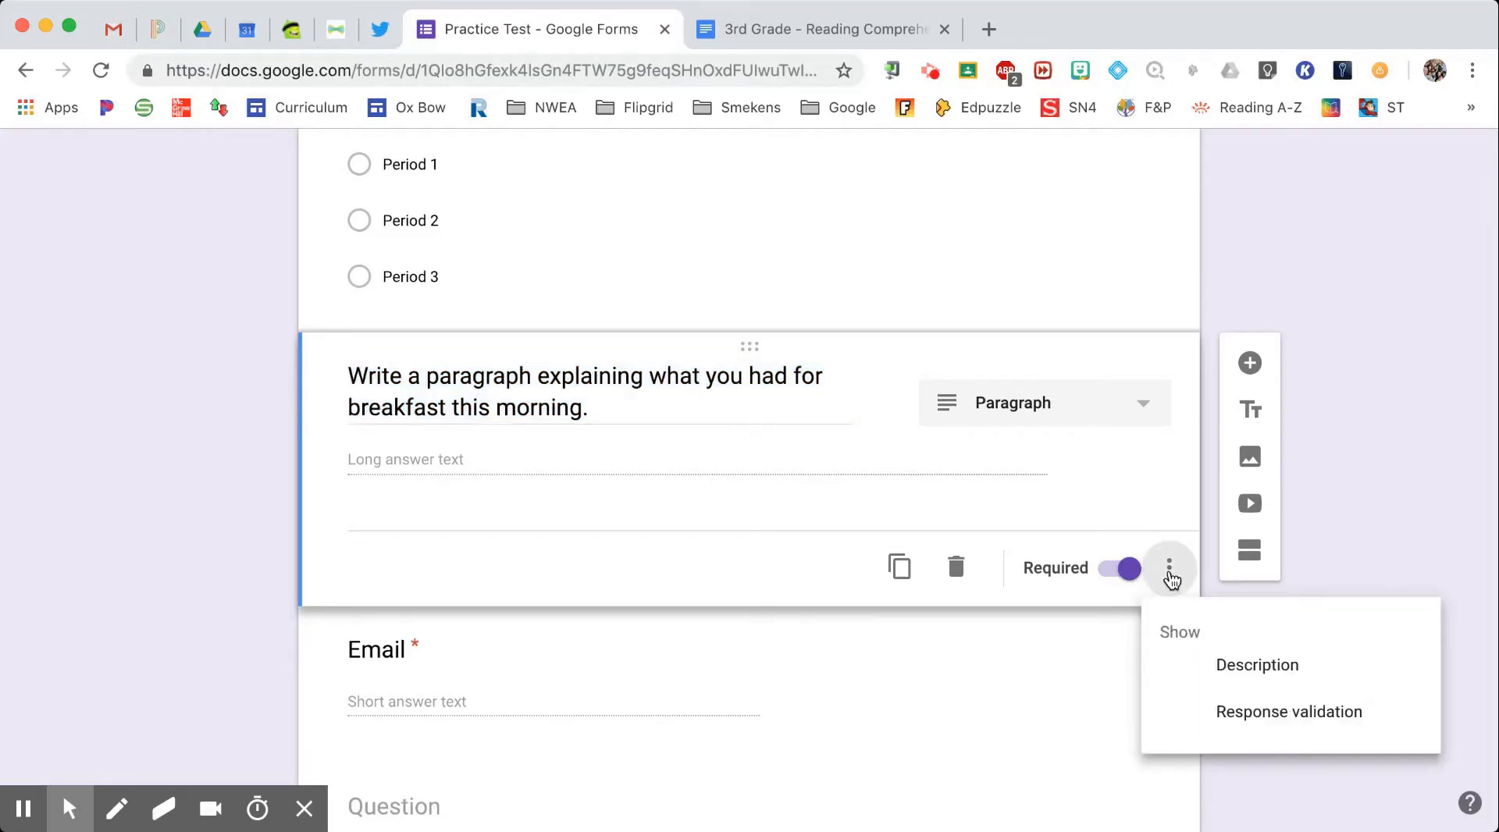
pyautogui.click(1232, 714)
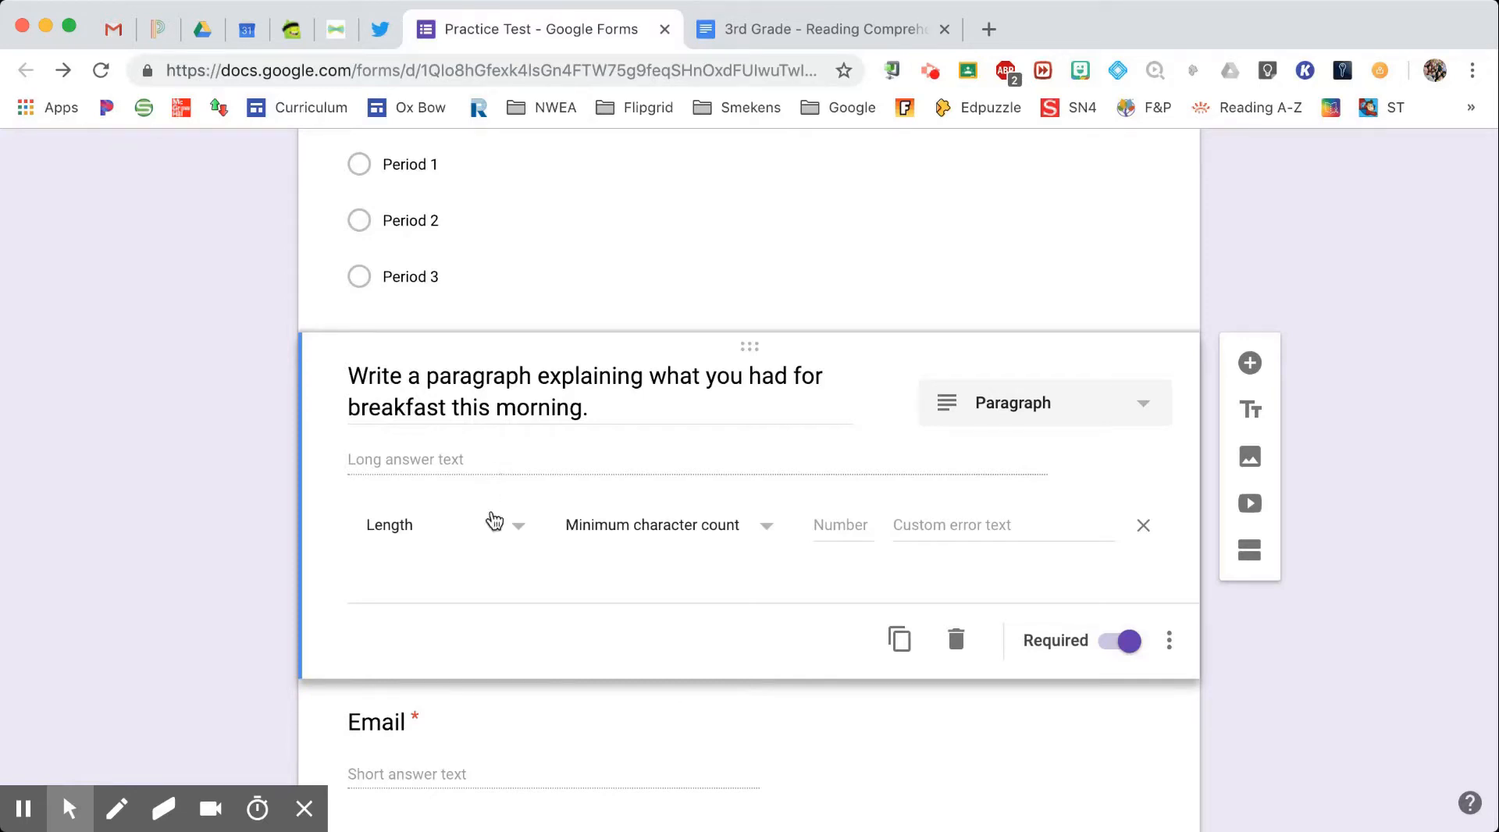
# Step: Set the breakfast question's validation to Length with a minimum character count of 500
pyautogui.click(515, 537)
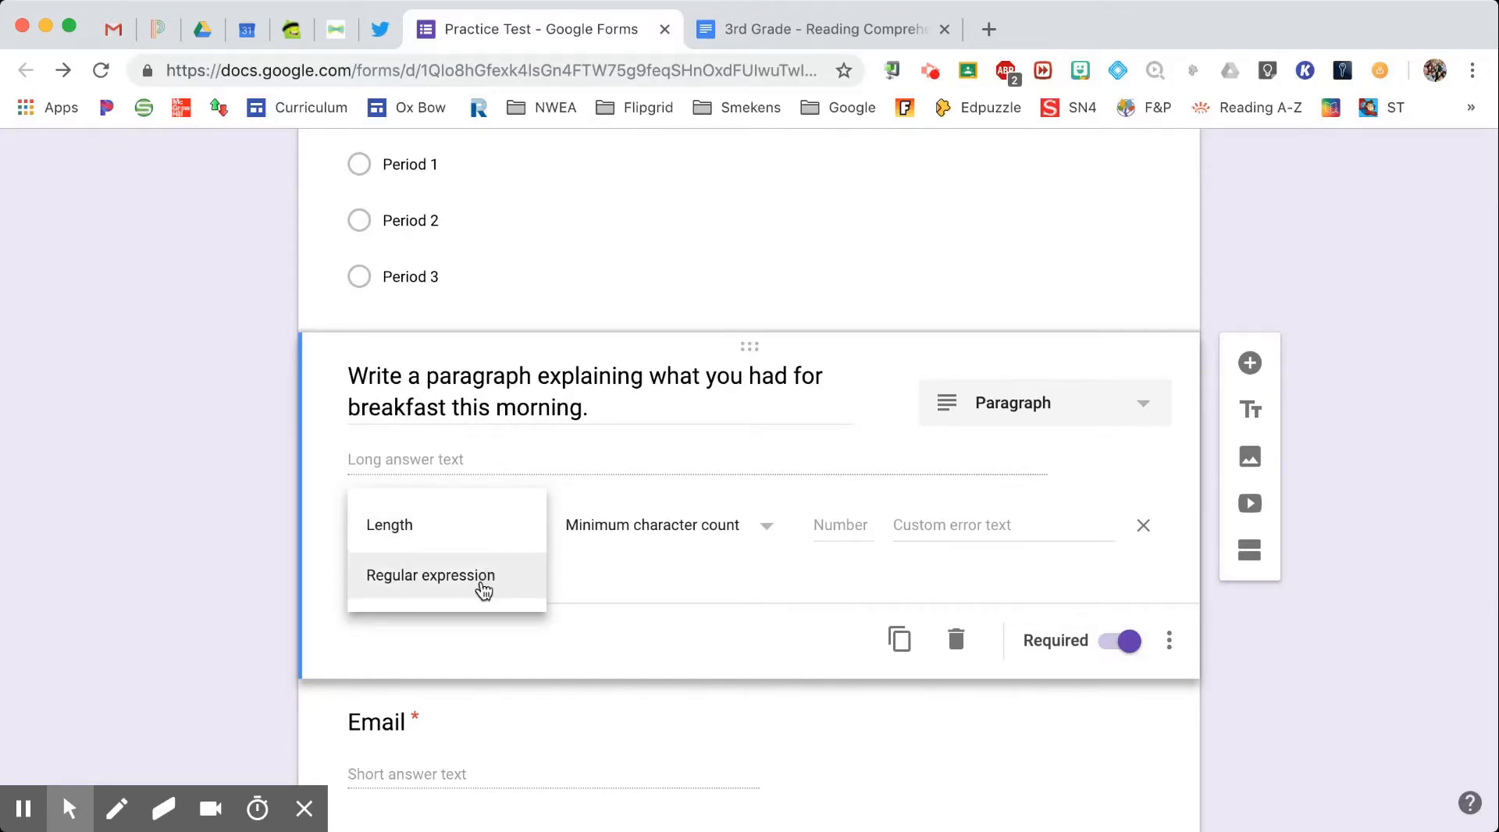
pyautogui.click(456, 528)
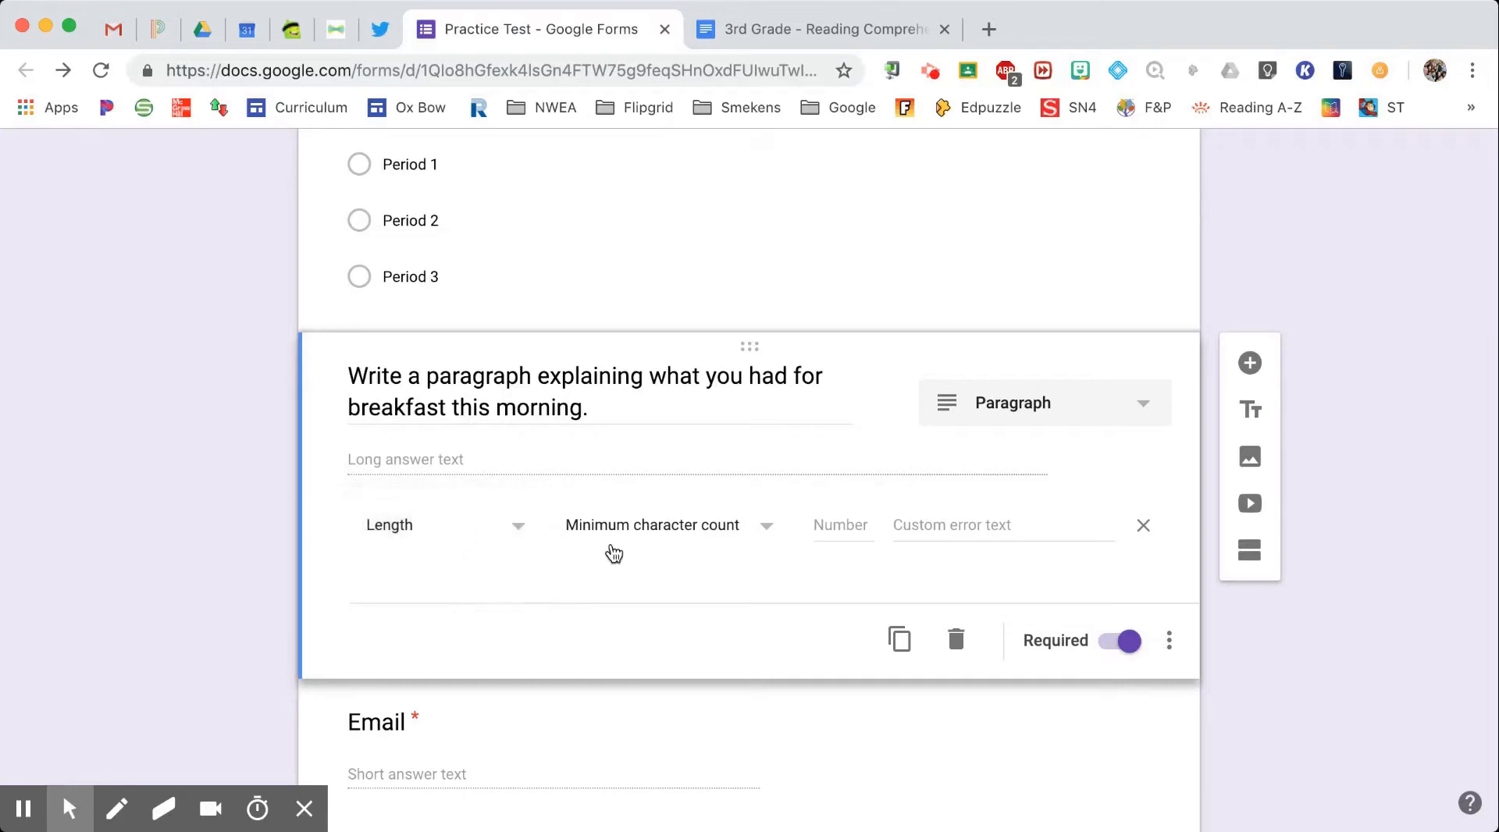
pyautogui.click(734, 539)
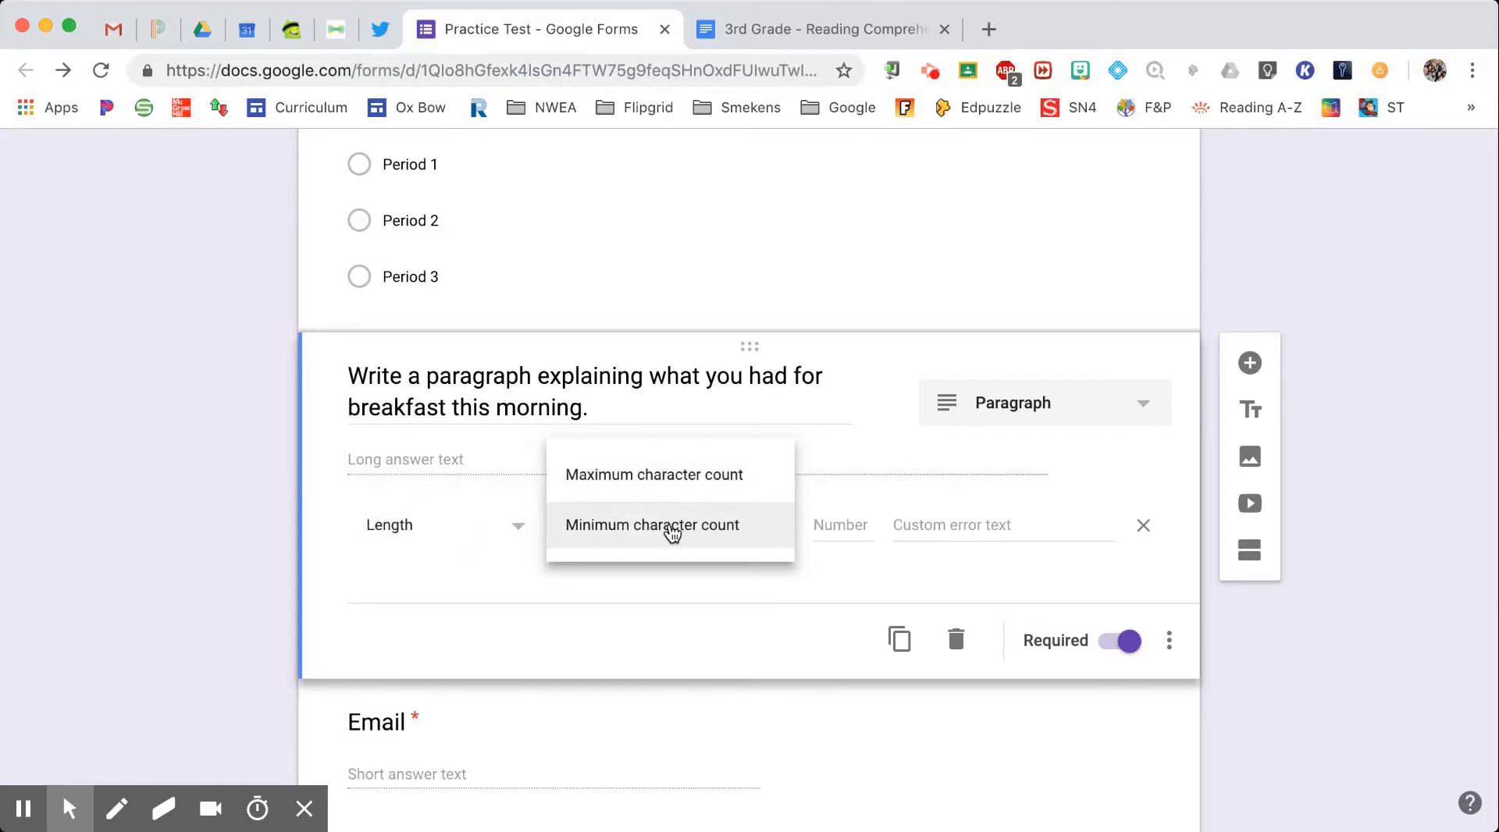
pyautogui.click(672, 534)
pyautogui.click(837, 525)
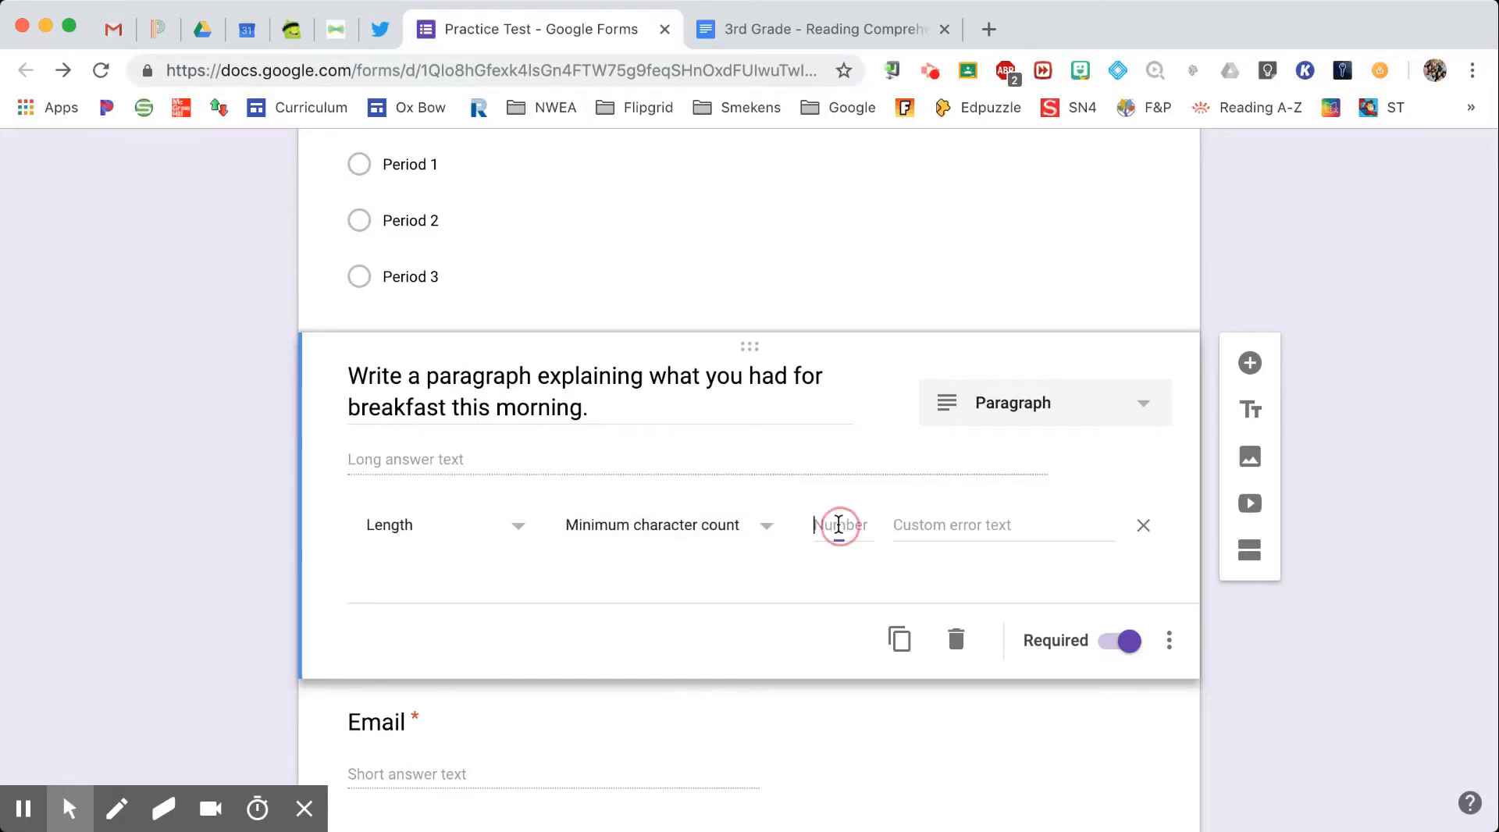
pyautogui.write('500')
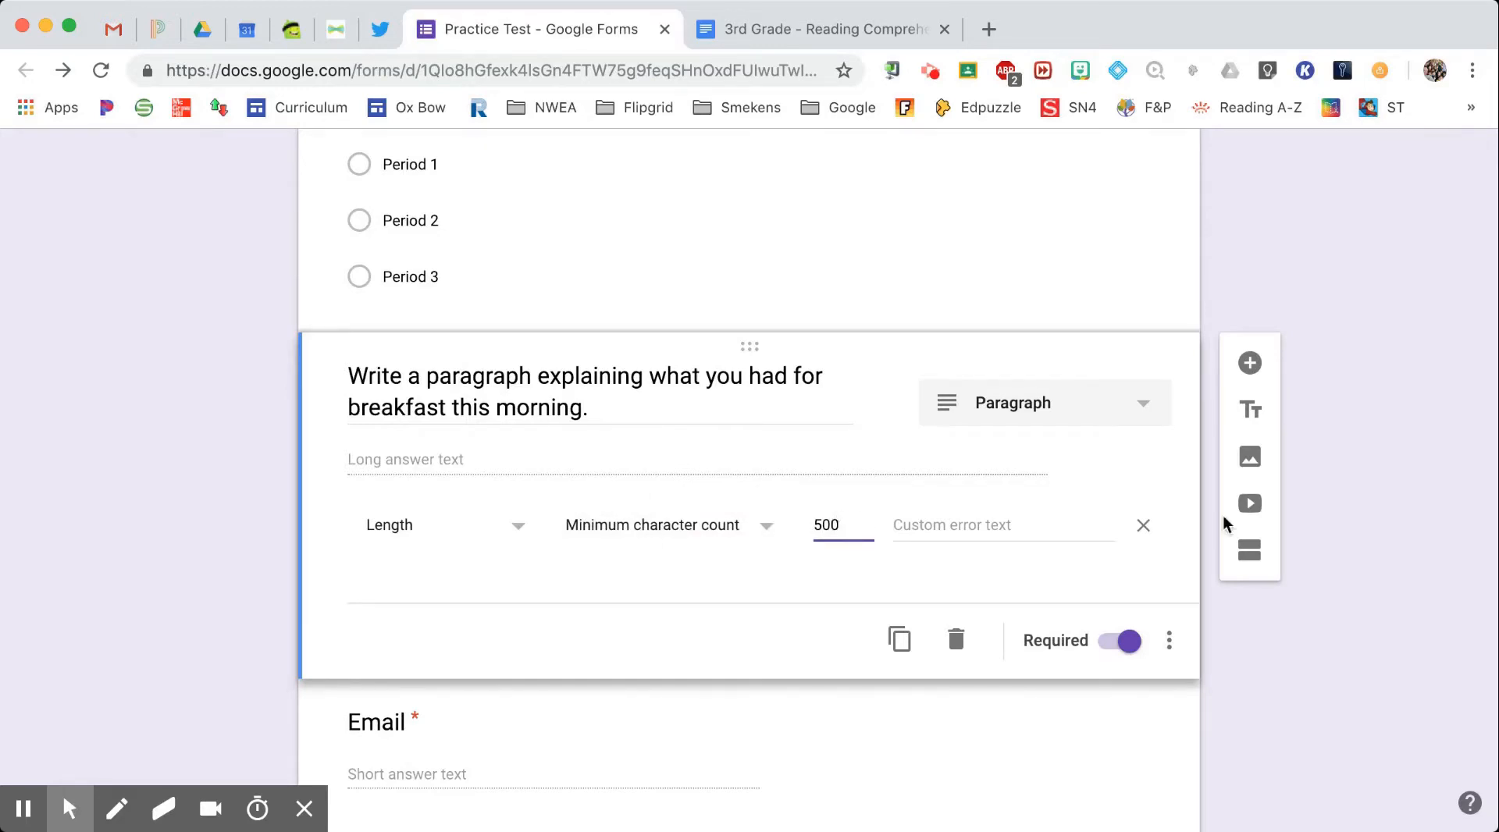
pyautogui.click(1372, 553)
# Step: Preview the form, test the breakfast question with "I had Coco Puffs for breakfast.", and close the preview
pyautogui.scroll(6, 1370, 550)
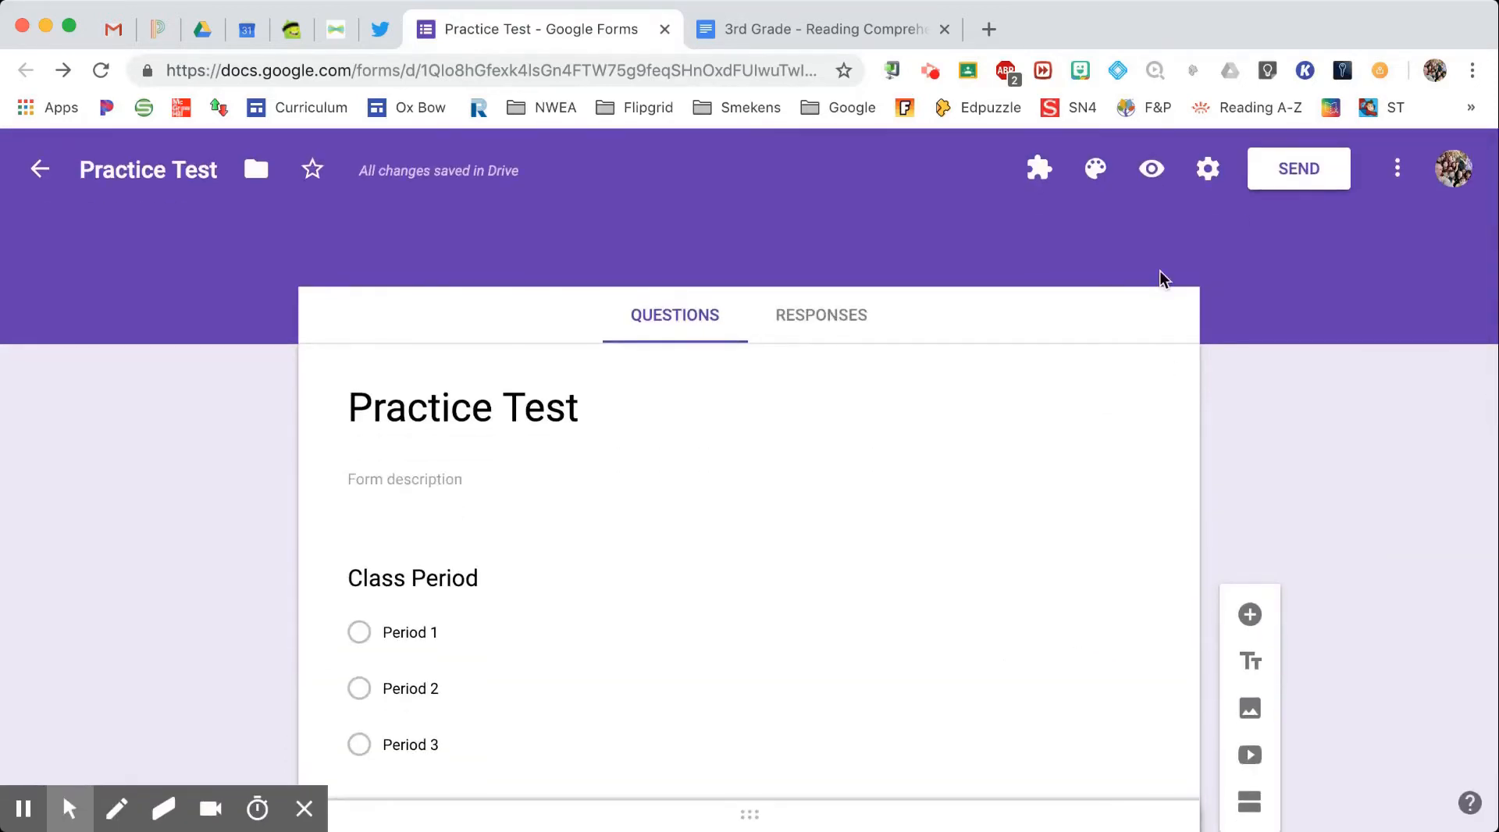
pyautogui.click(1153, 170)
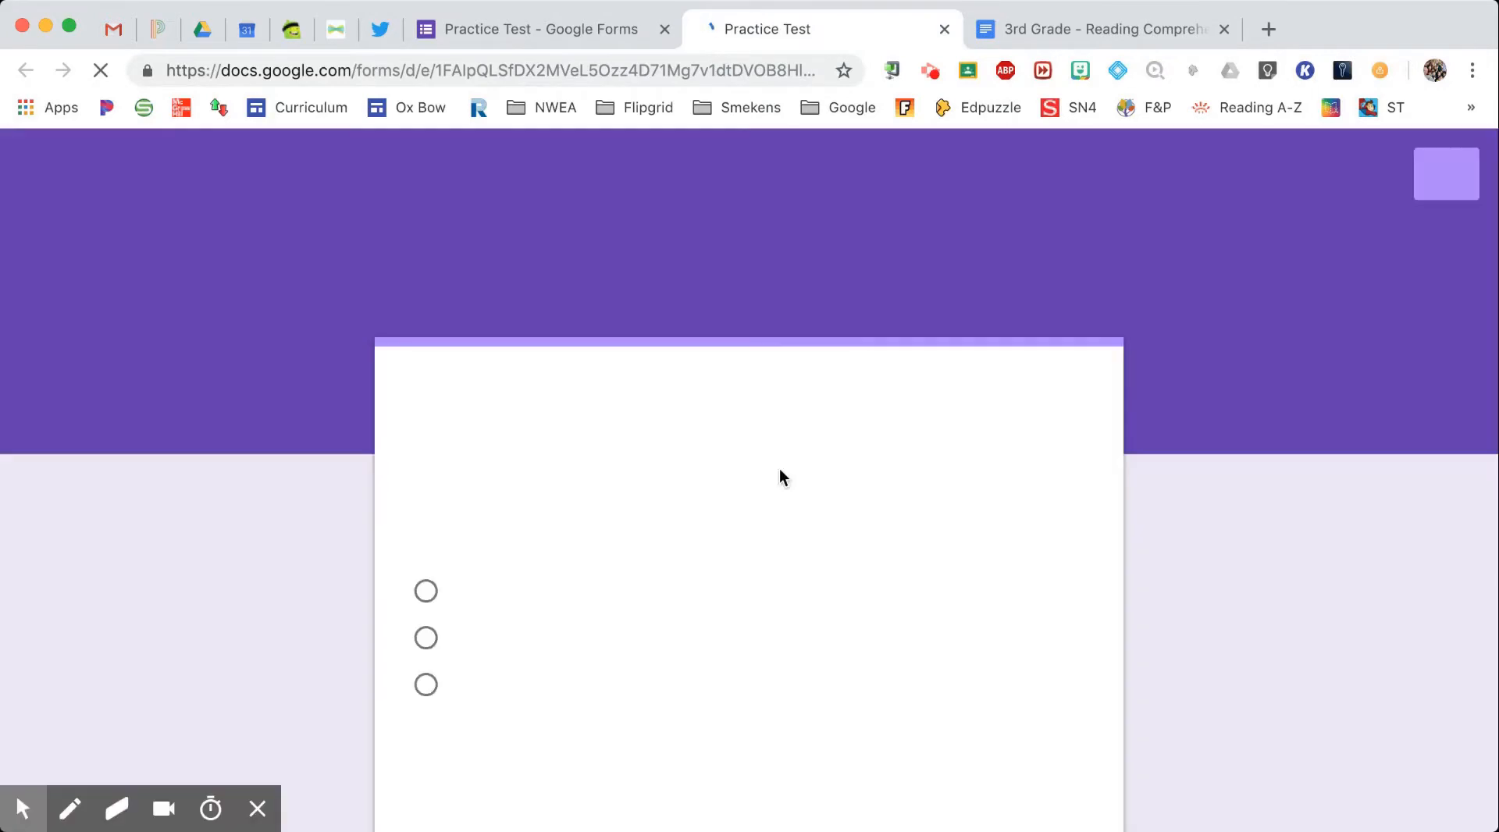
pyautogui.scroll(-4, 779, 475)
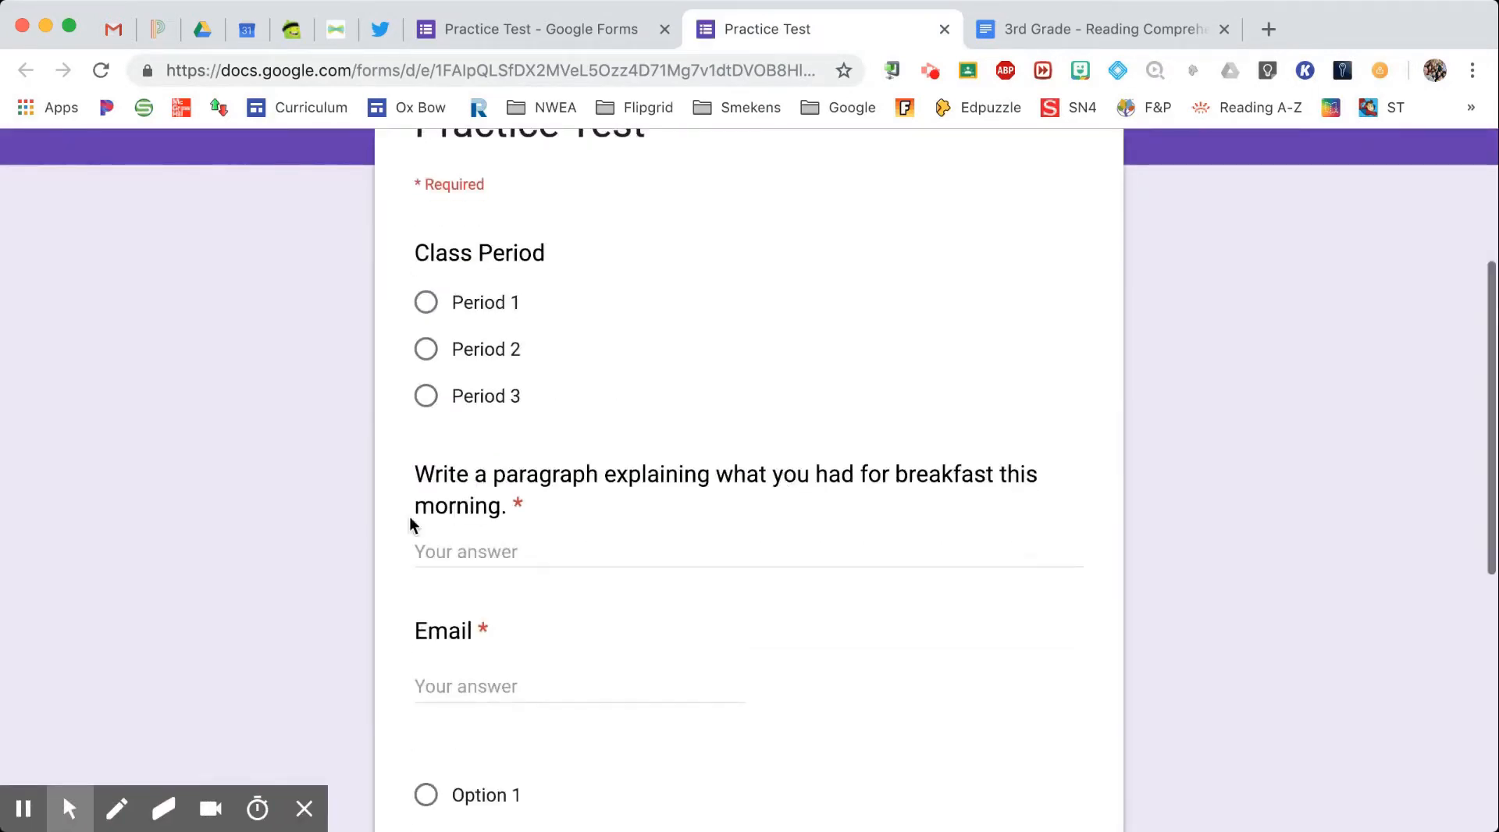
pyautogui.click(466, 544)
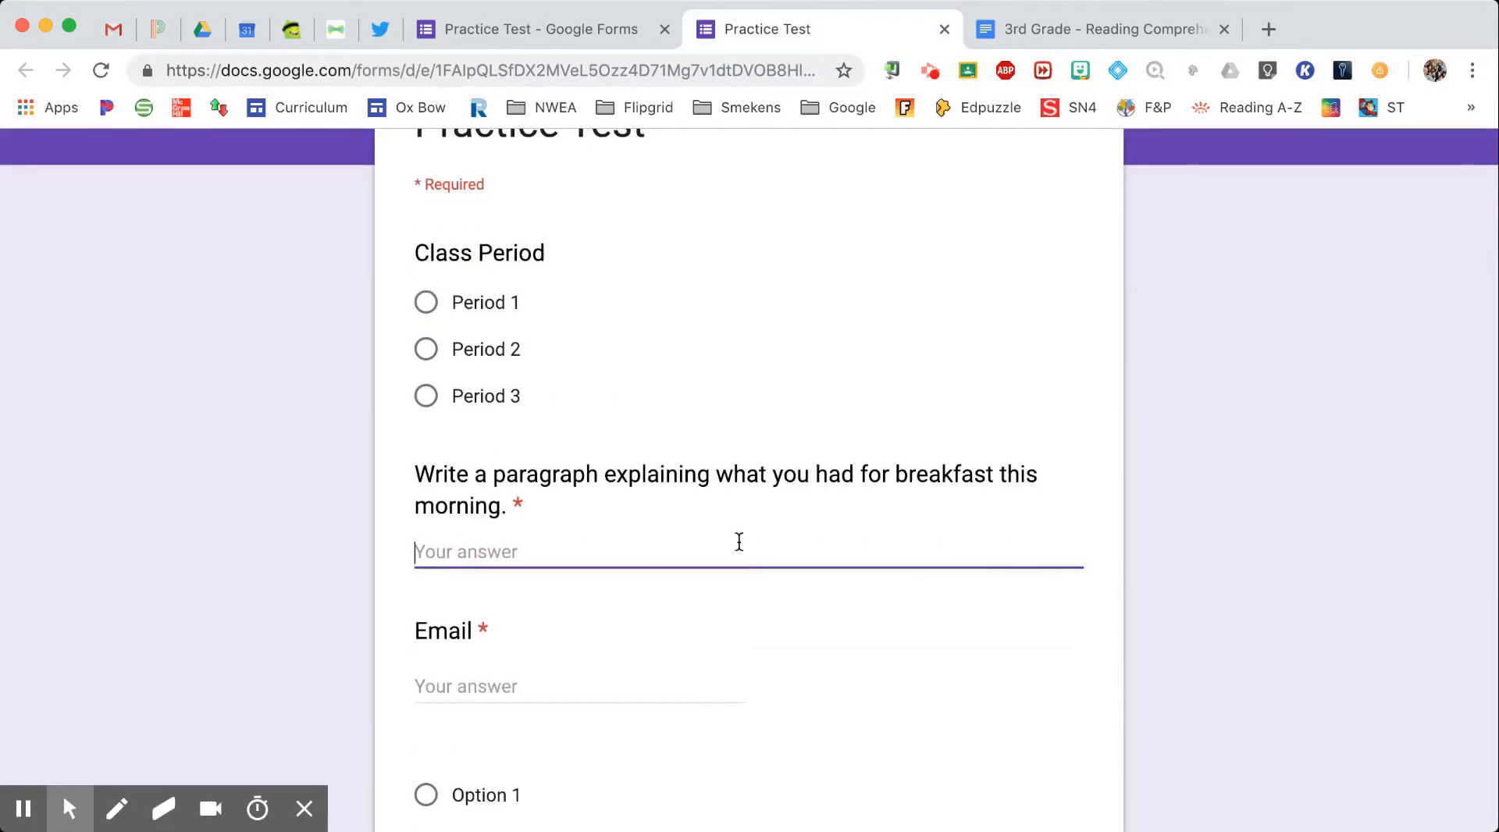
pyautogui.write('I had C')
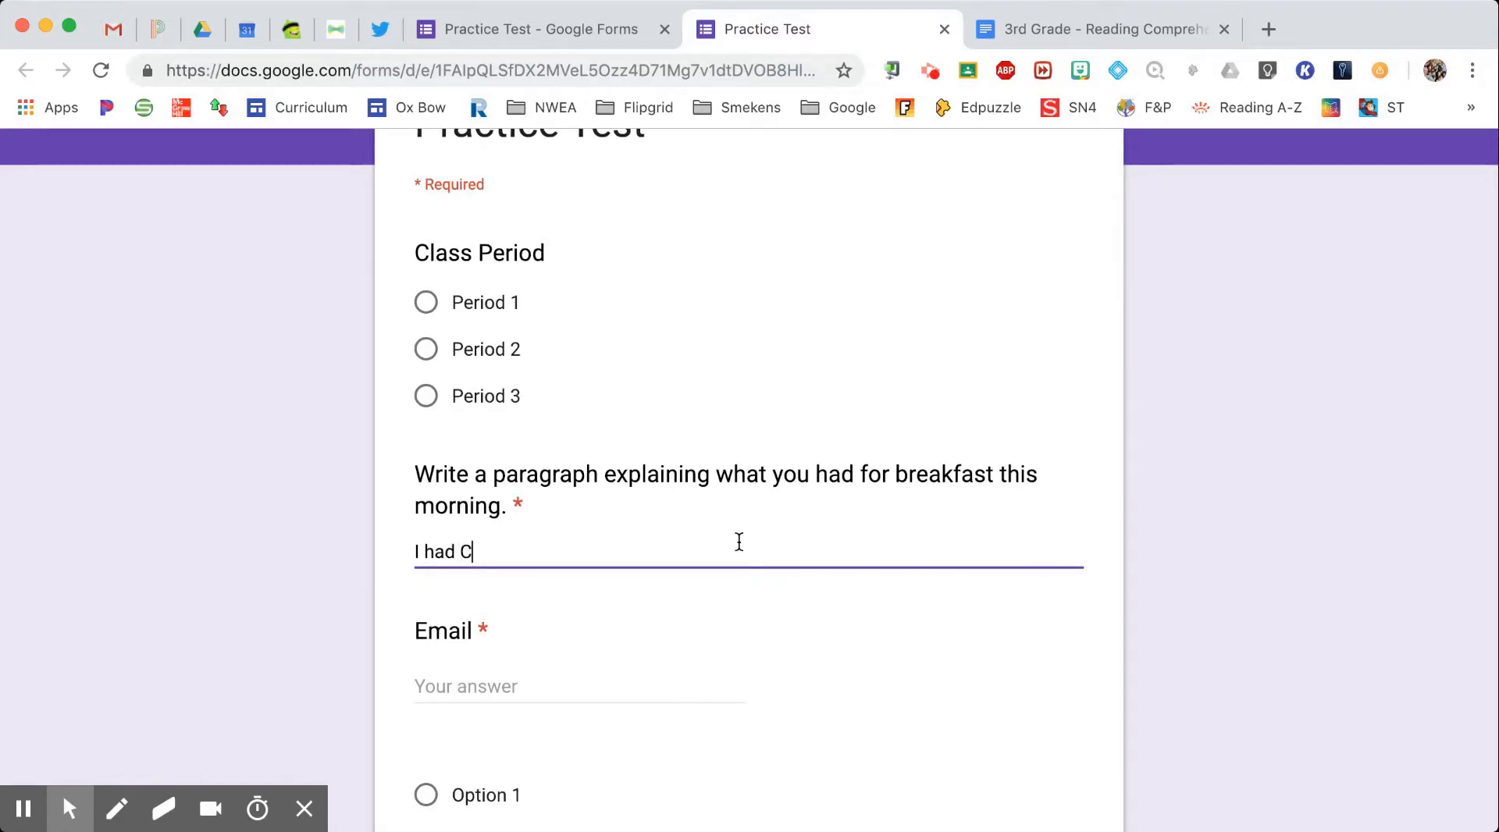
pyautogui.write('oco Puffs for breakf')
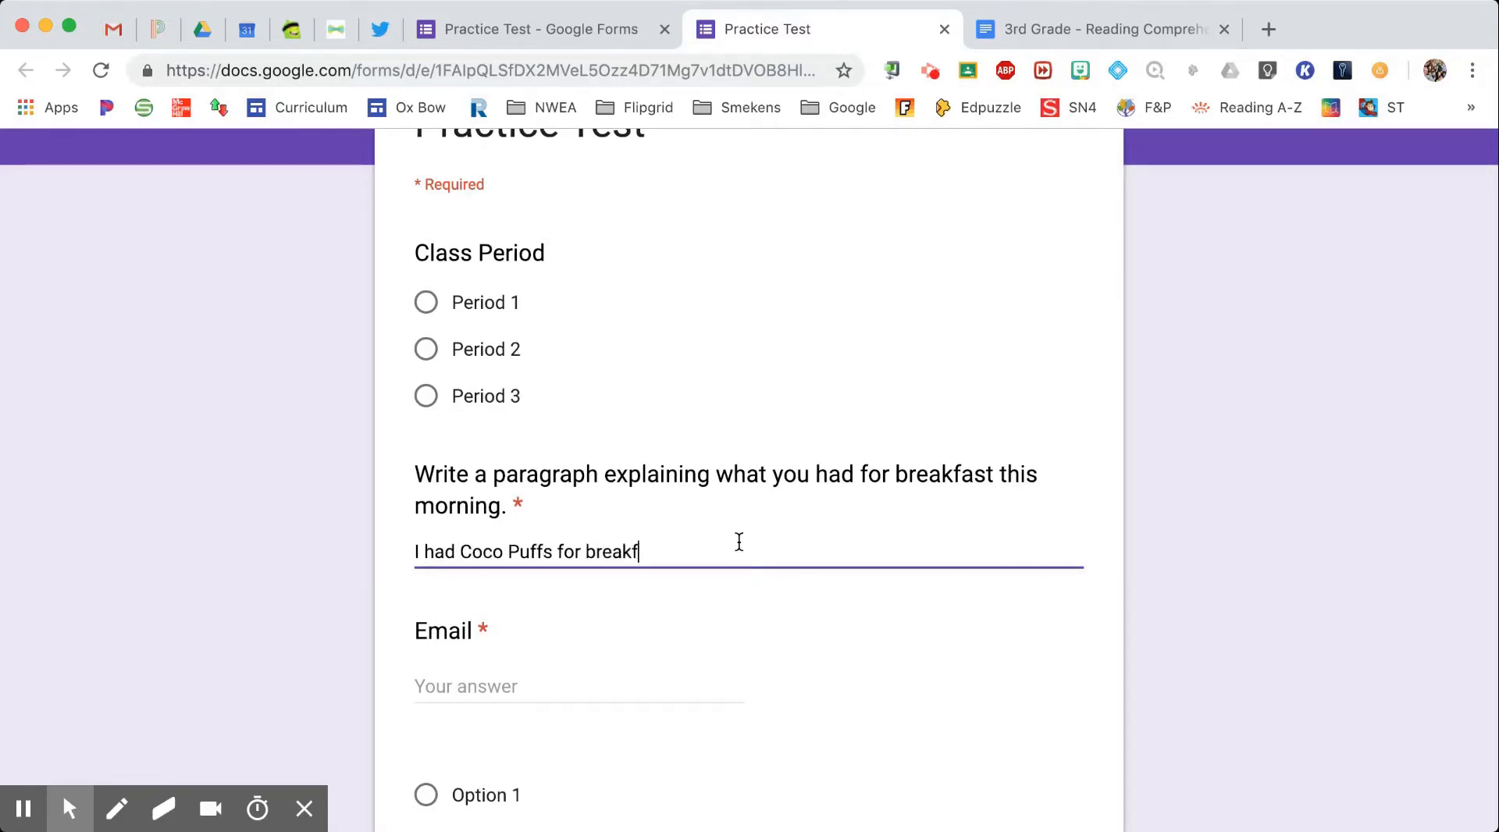
pyautogui.write('ast.')
pyautogui.click(527, 686)
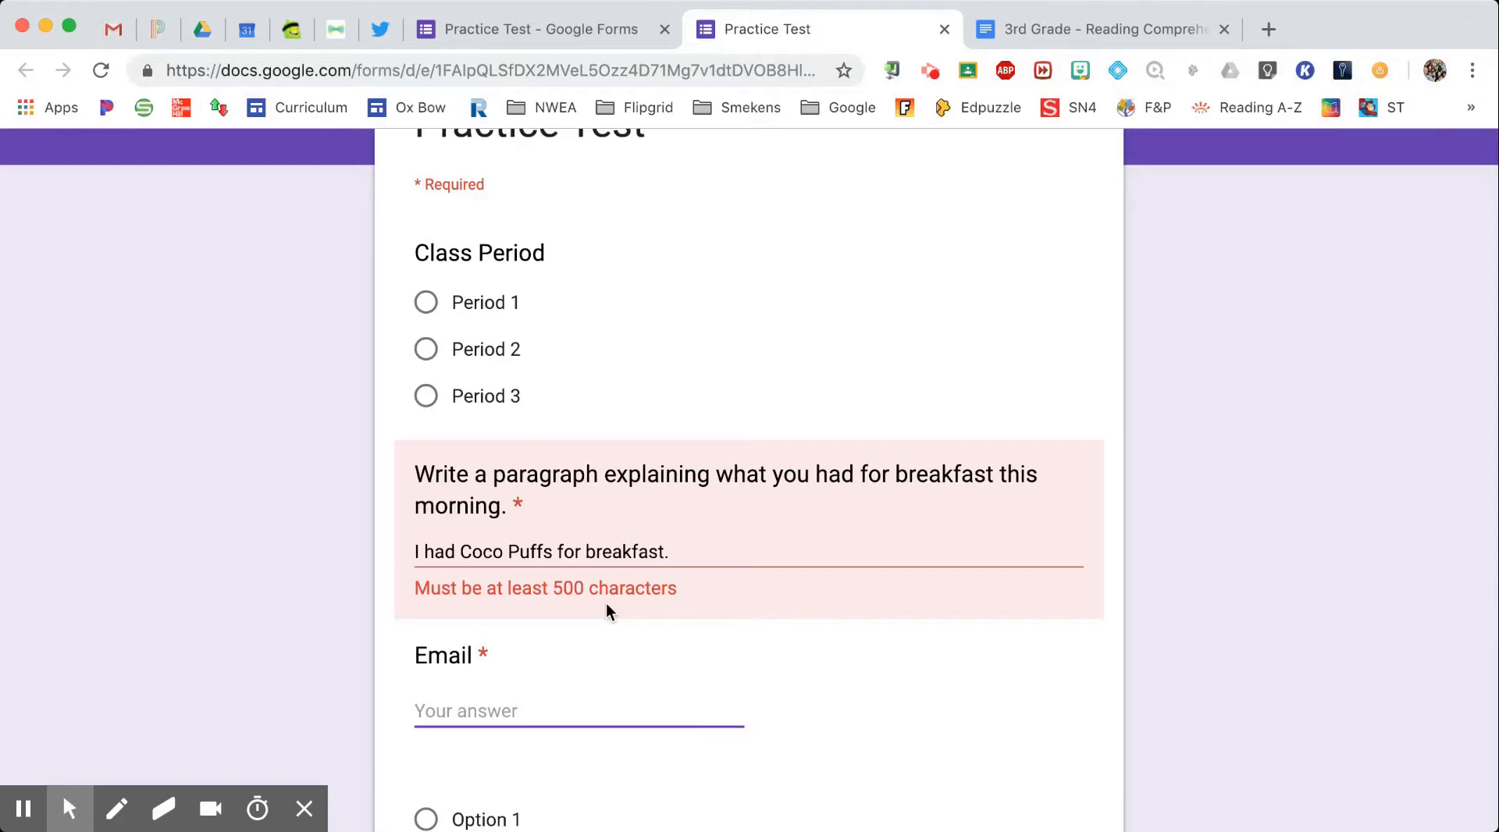
pyautogui.click(945, 29)
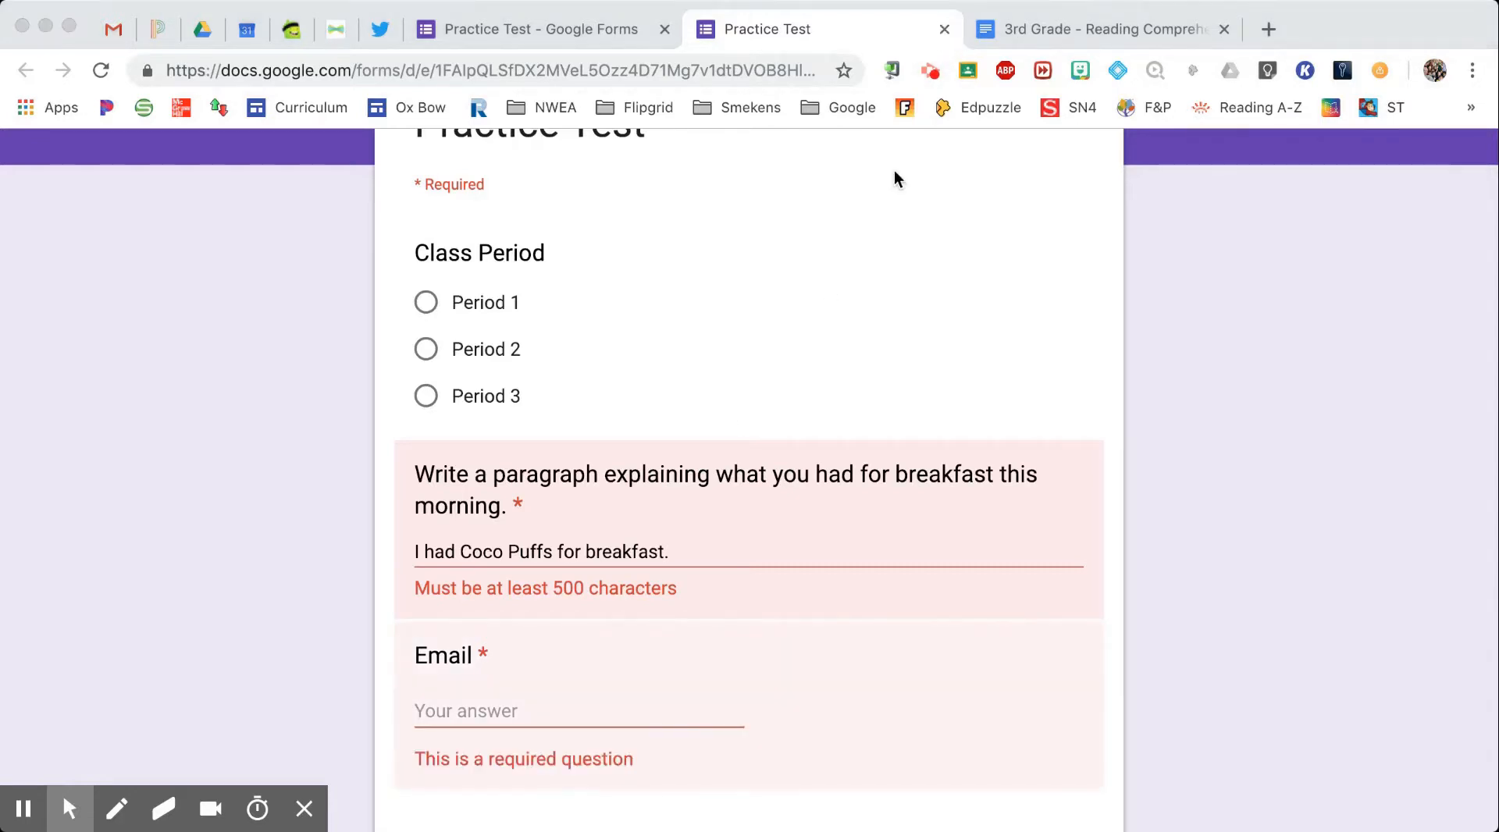
# Step: Add a description to the Email question reading "Work email."
pyautogui.scroll(-6, 629, 507)
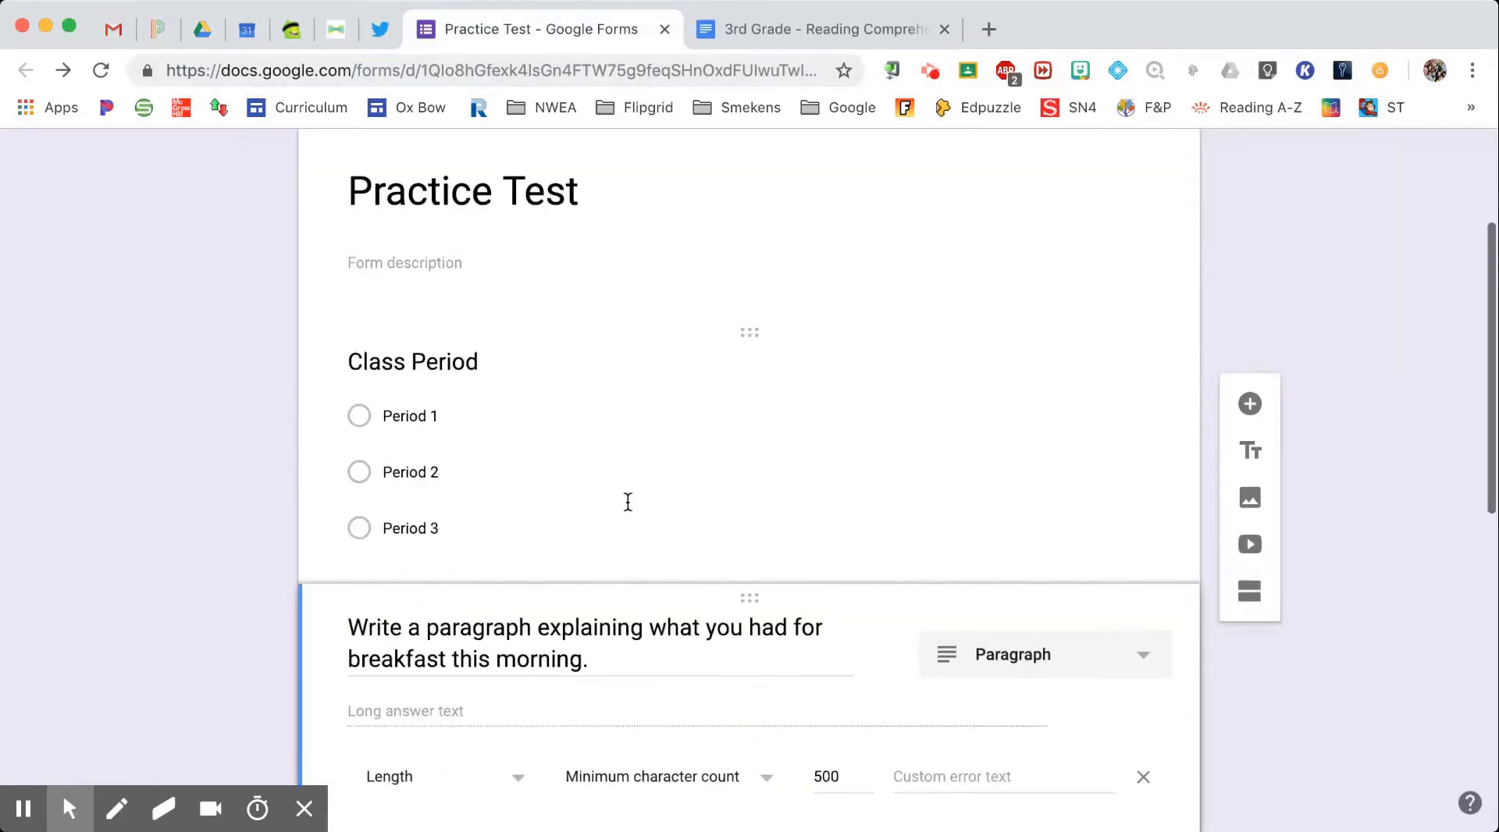
pyautogui.scroll(-3, 628, 508)
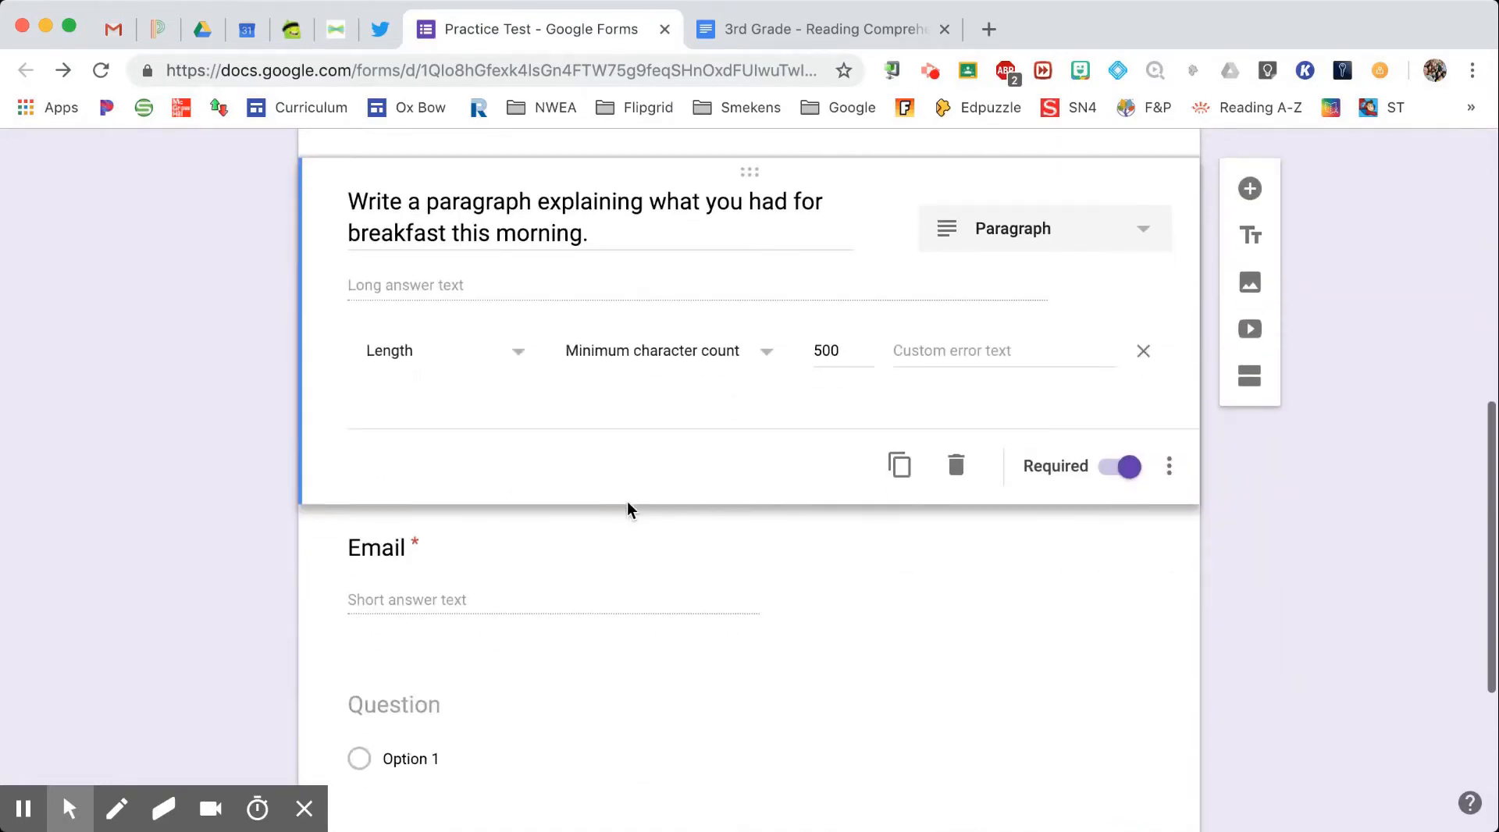
pyautogui.click(448, 547)
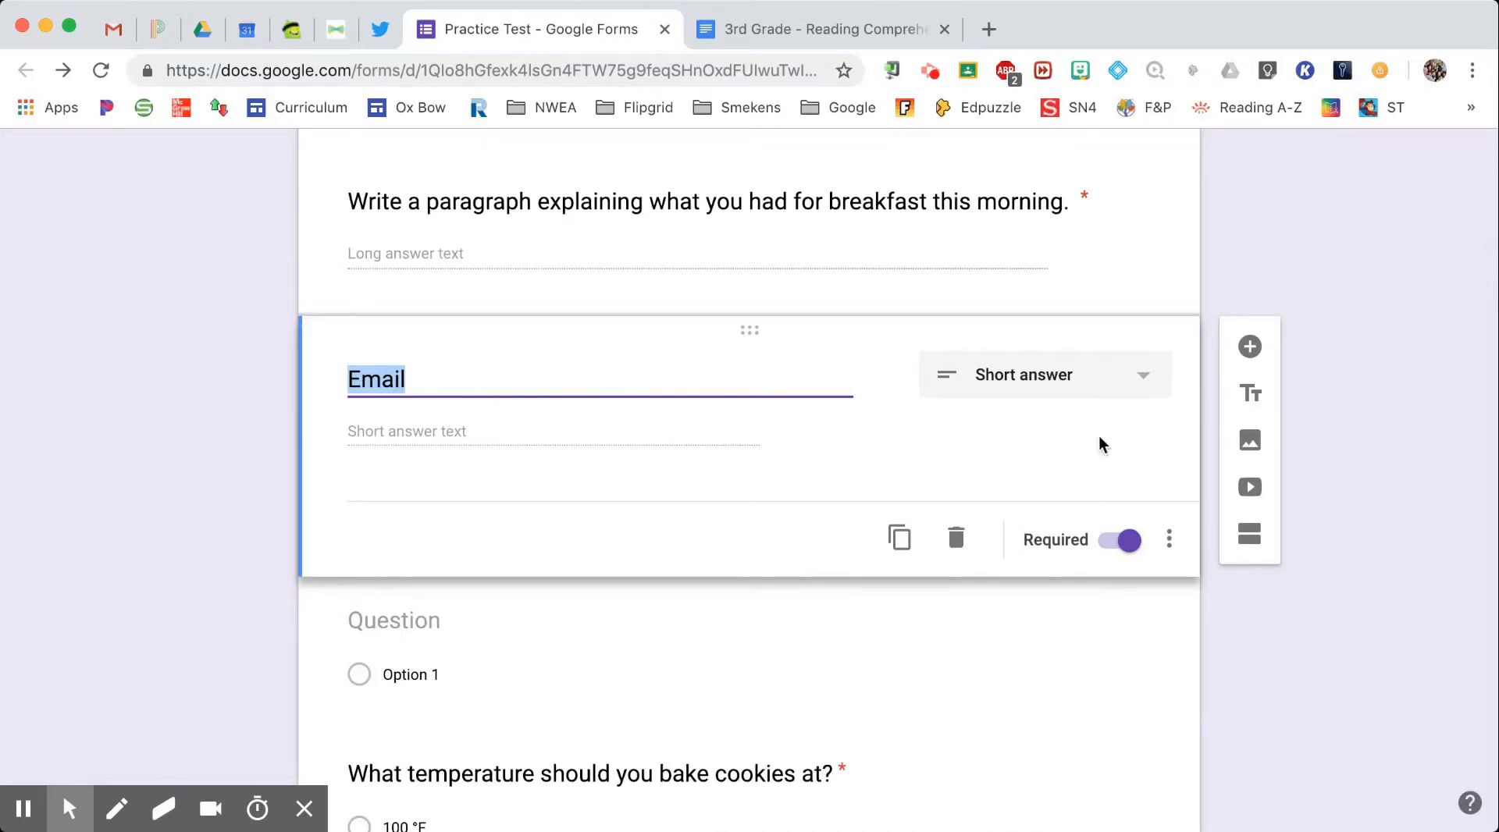
pyautogui.click(1170, 547)
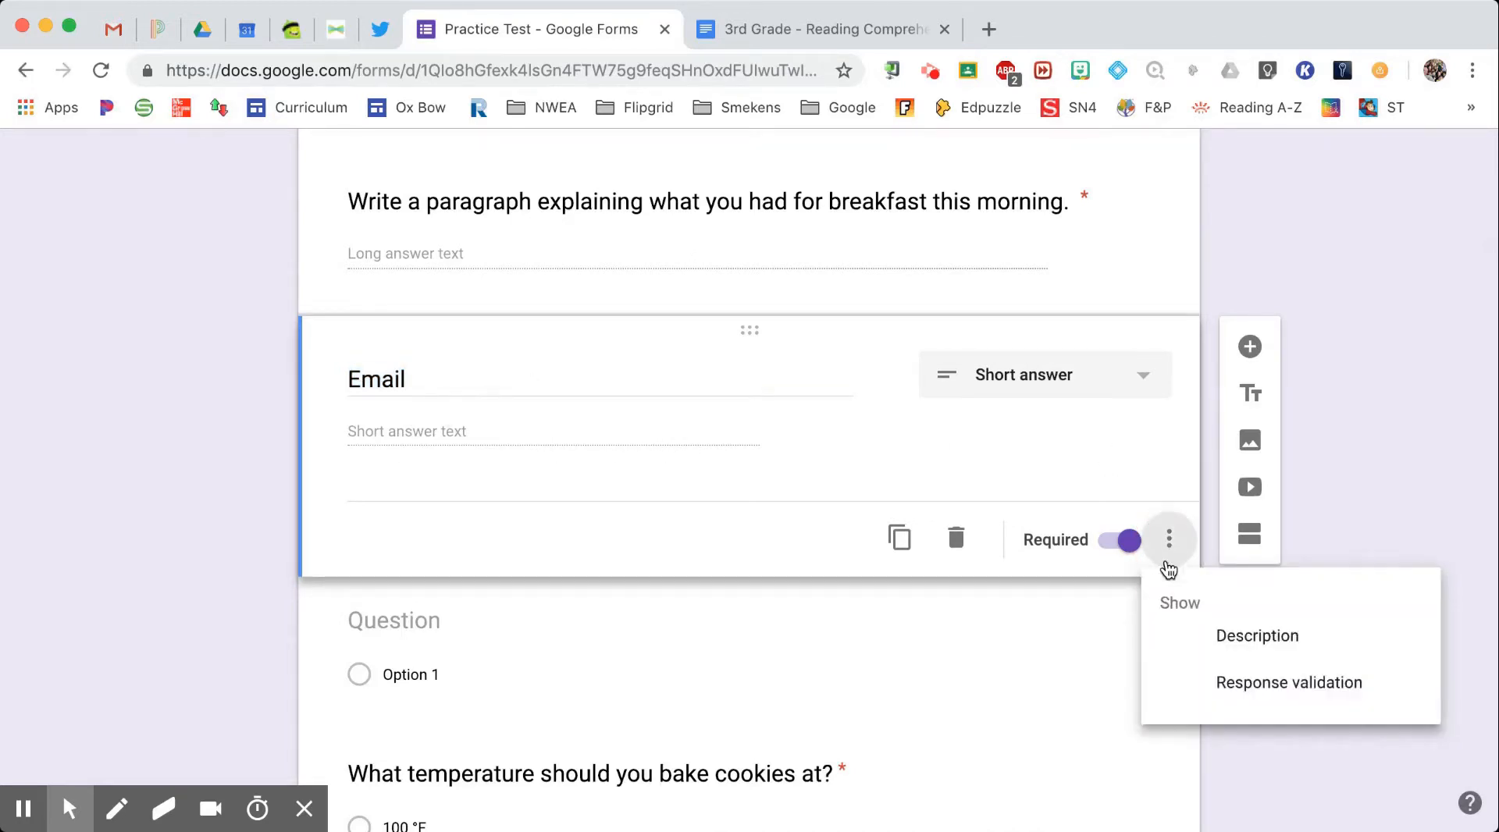
pyautogui.click(1241, 643)
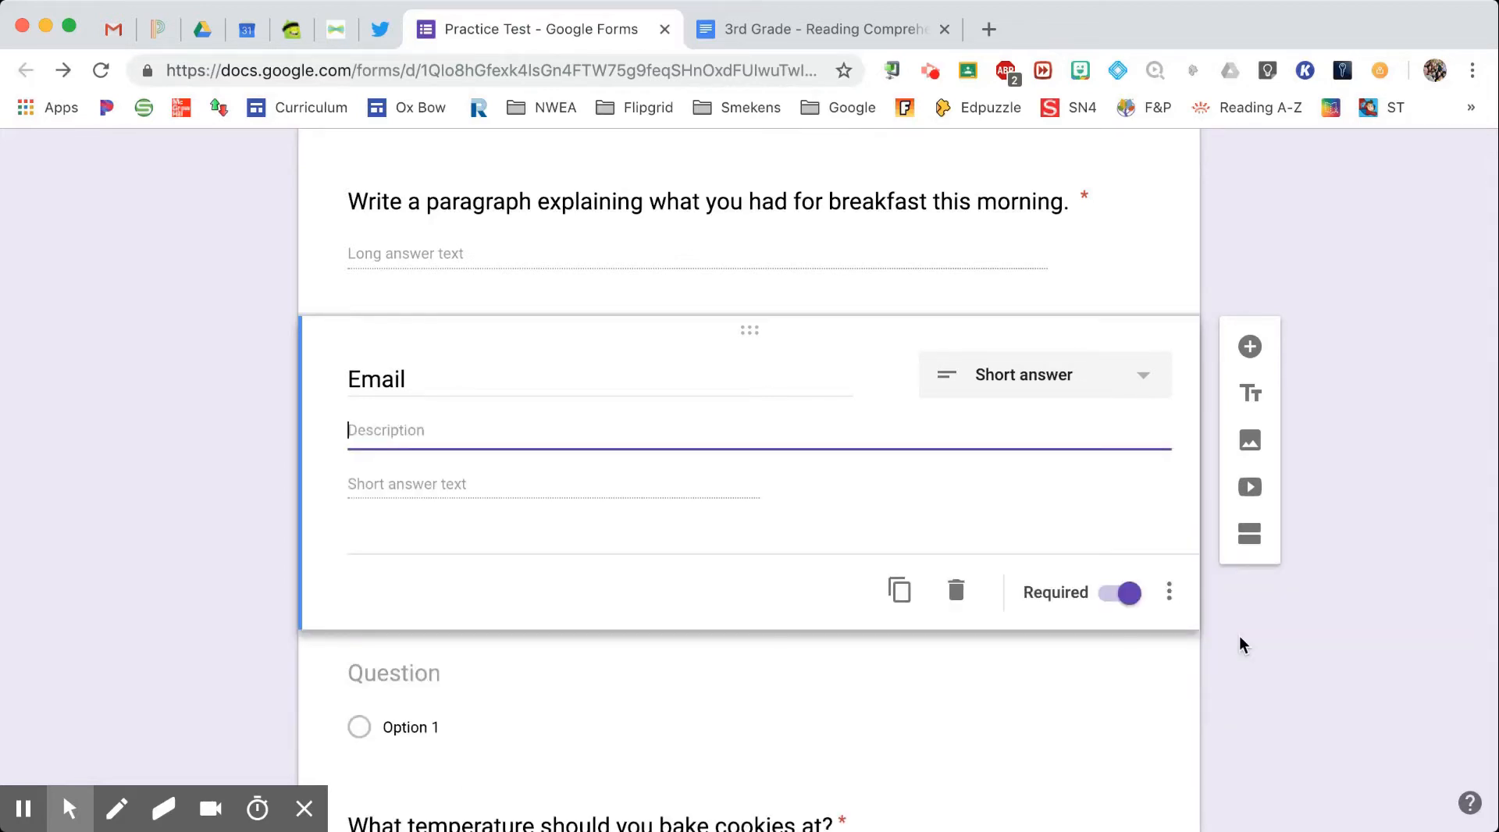
pyautogui.write('Work email.')
# Step: Add response validation to the Email question, requiring Text of the type Email address
pyautogui.click(1170, 593)
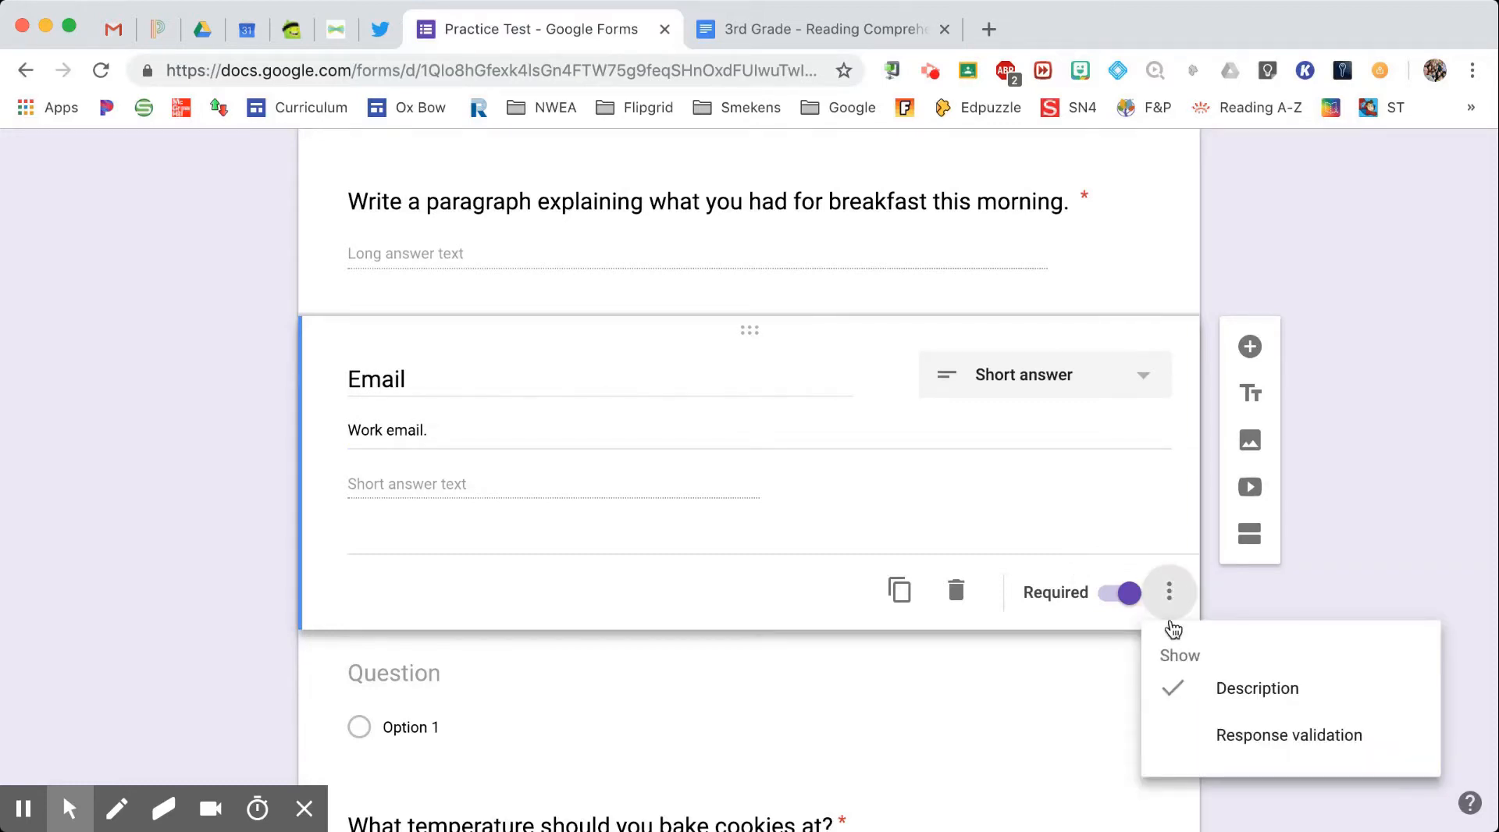
pyautogui.click(1206, 735)
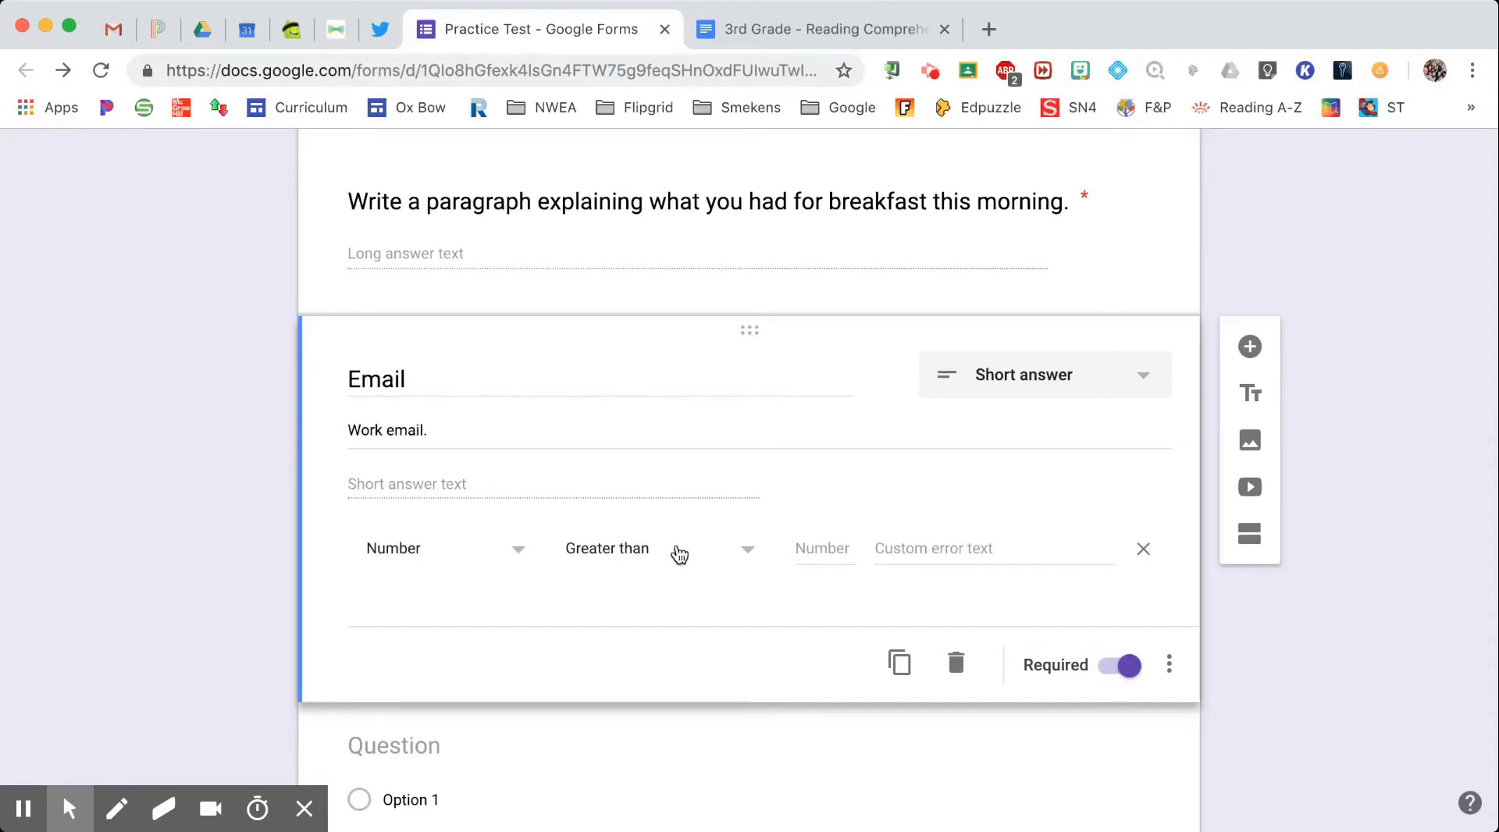
pyautogui.click(496, 555)
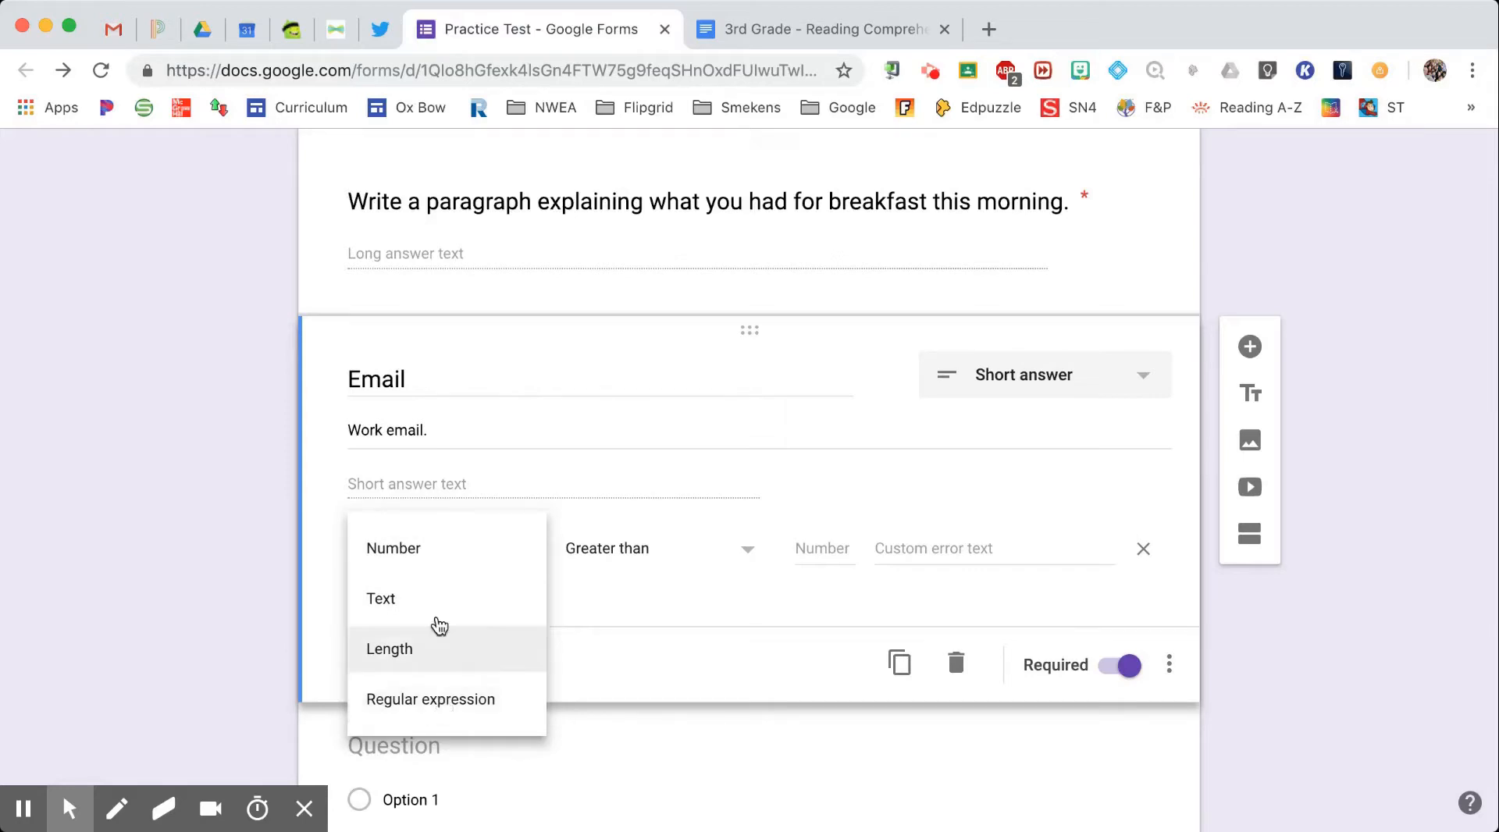
pyautogui.click(428, 595)
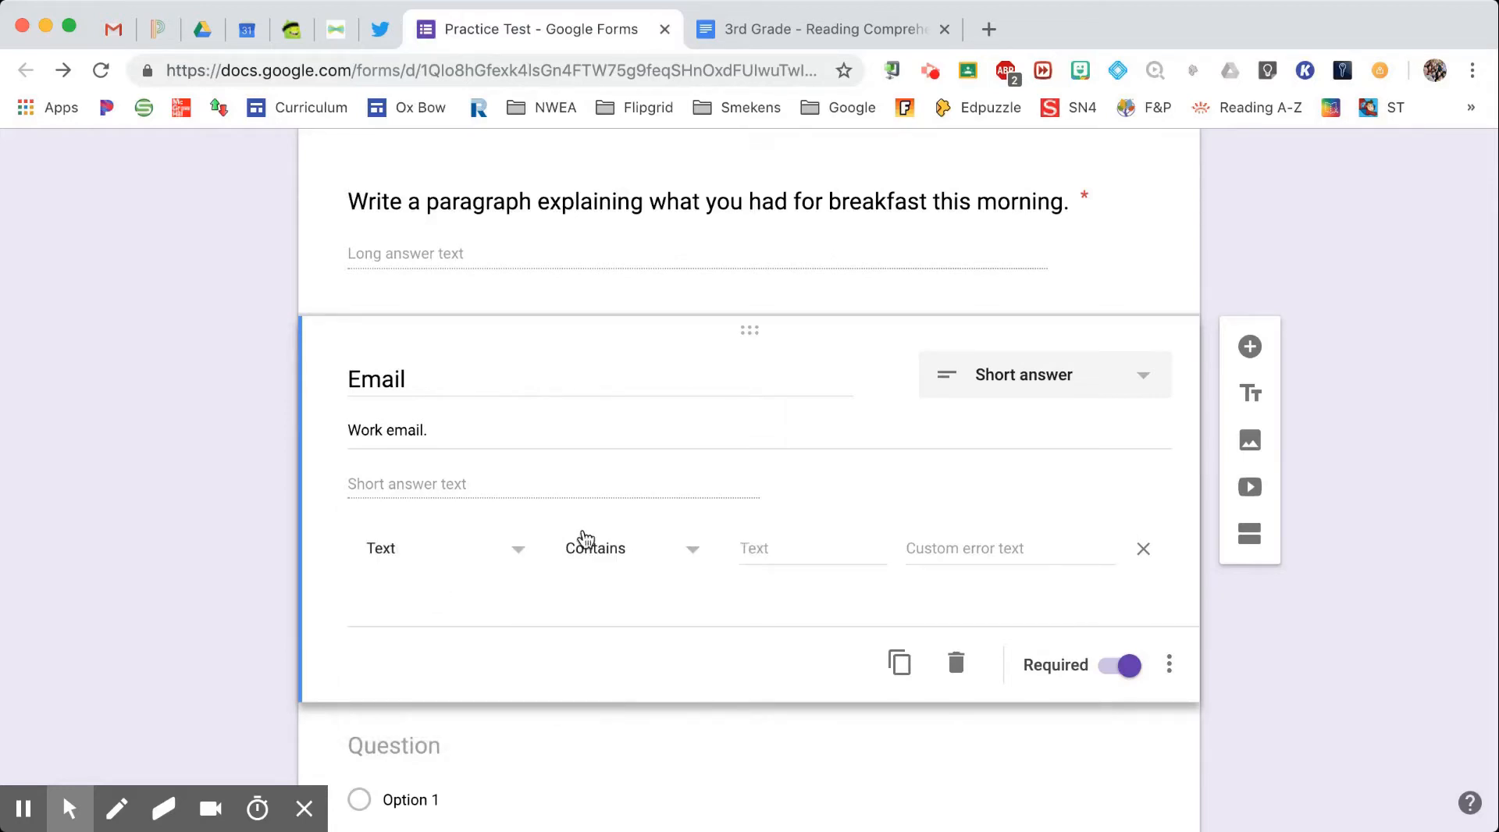
pyautogui.click(638, 548)
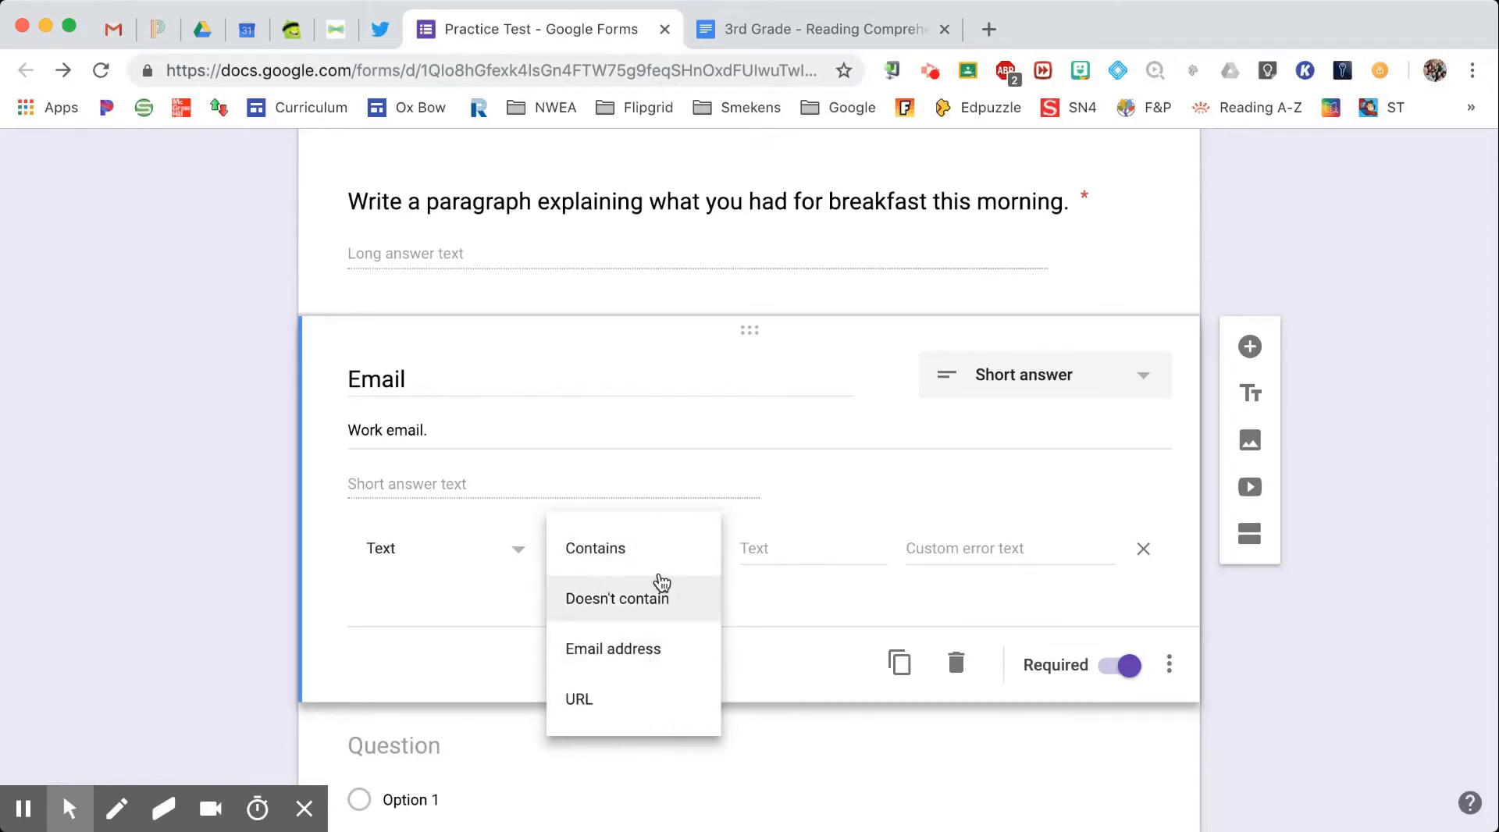
pyautogui.click(646, 666)
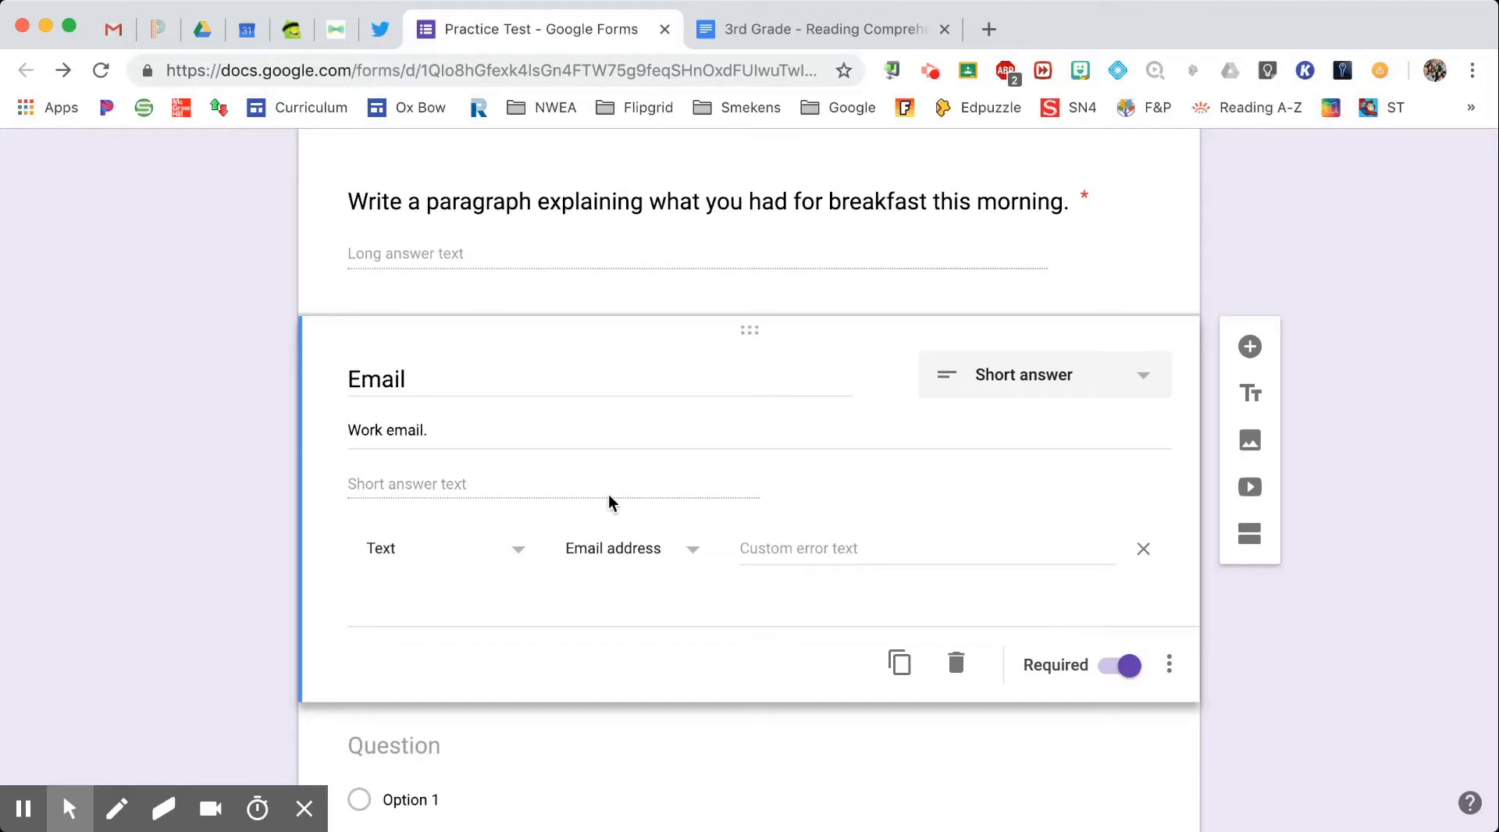
# Step: Copy question 1's text, "According to the story, why did the boy cry “wolf” the first time?", from the 3rd Grade reading document into the blank multiple-choice question
pyautogui.scroll(-4, 607, 495)
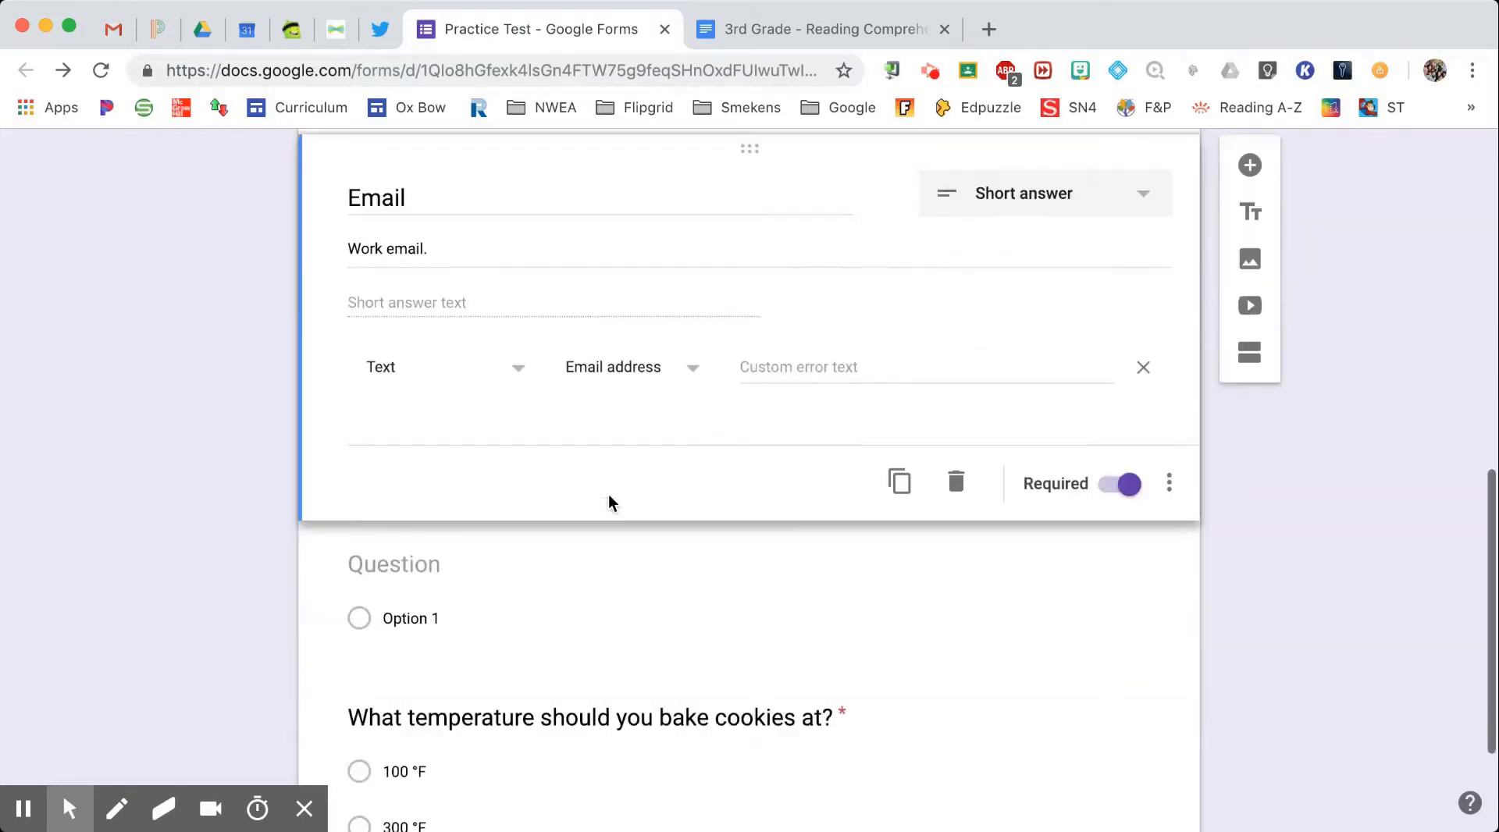
pyautogui.click(732, 431)
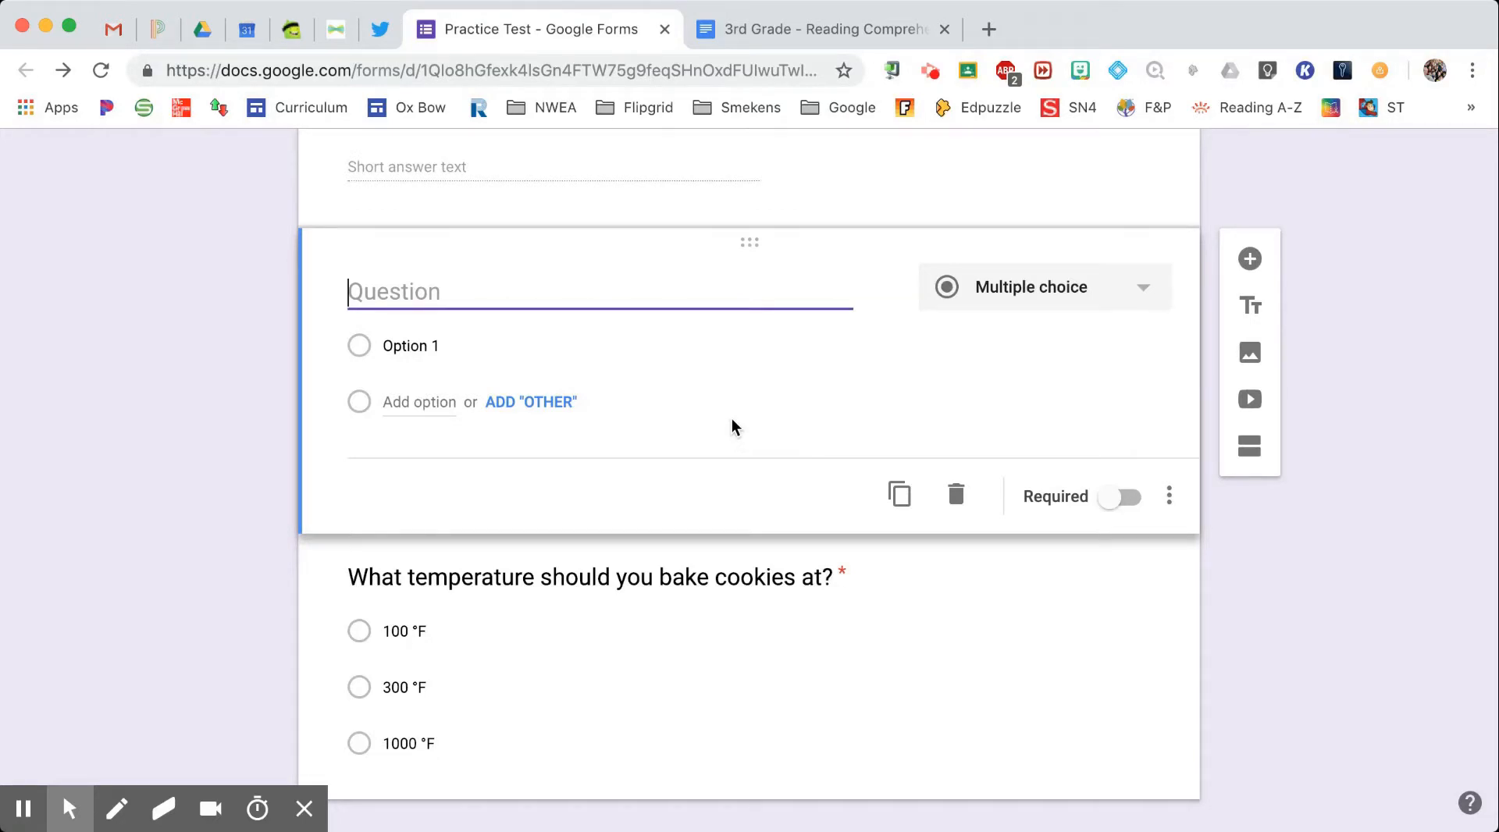
pyautogui.click(814, 33)
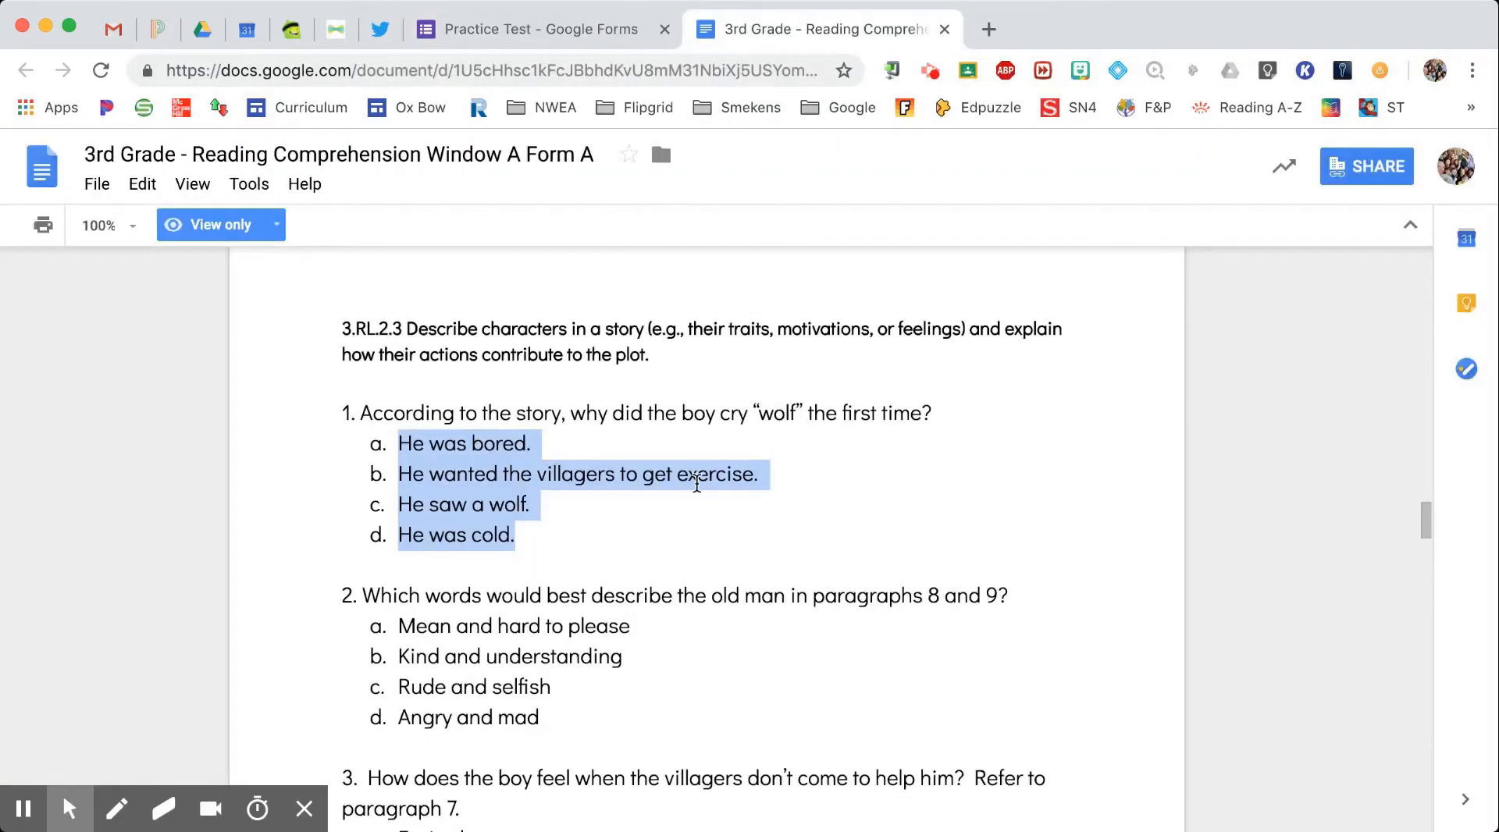
pyautogui.click(966, 425)
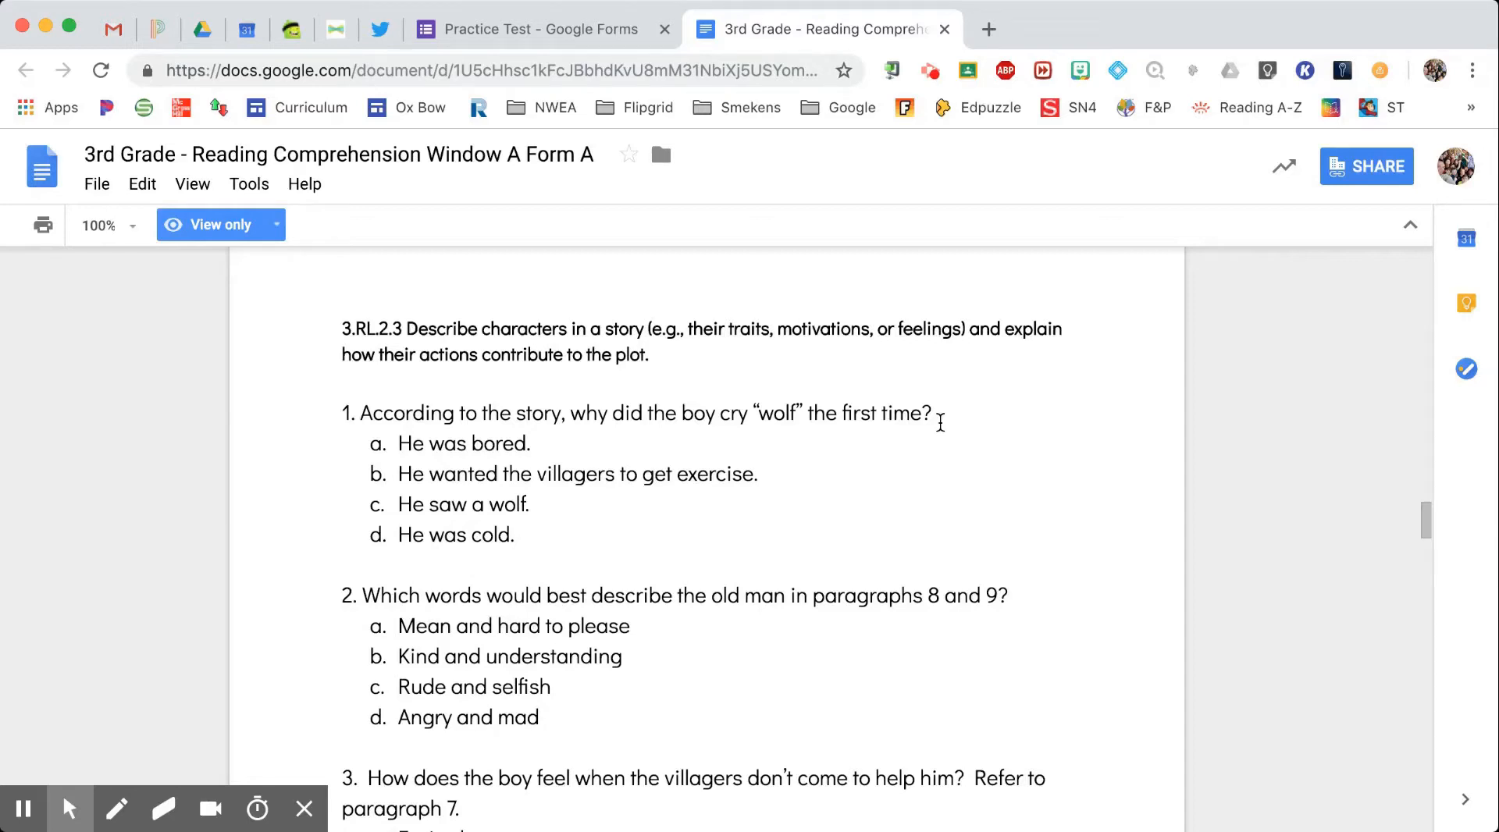
pyautogui.moveTo(934, 414); pyautogui.dragTo(364, 416)
pyautogui.press('super+c')
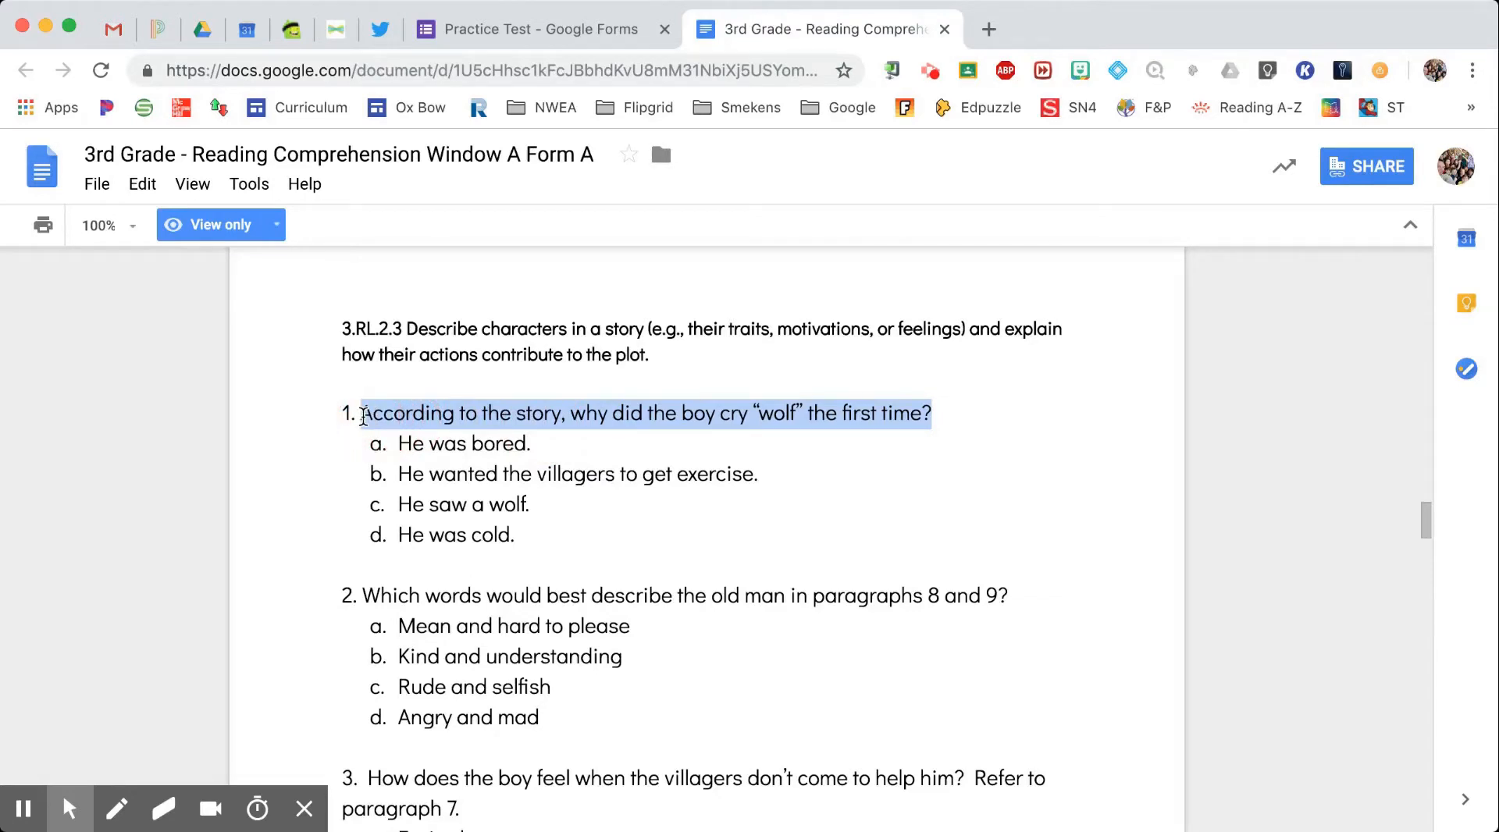
pyautogui.click(492, 23)
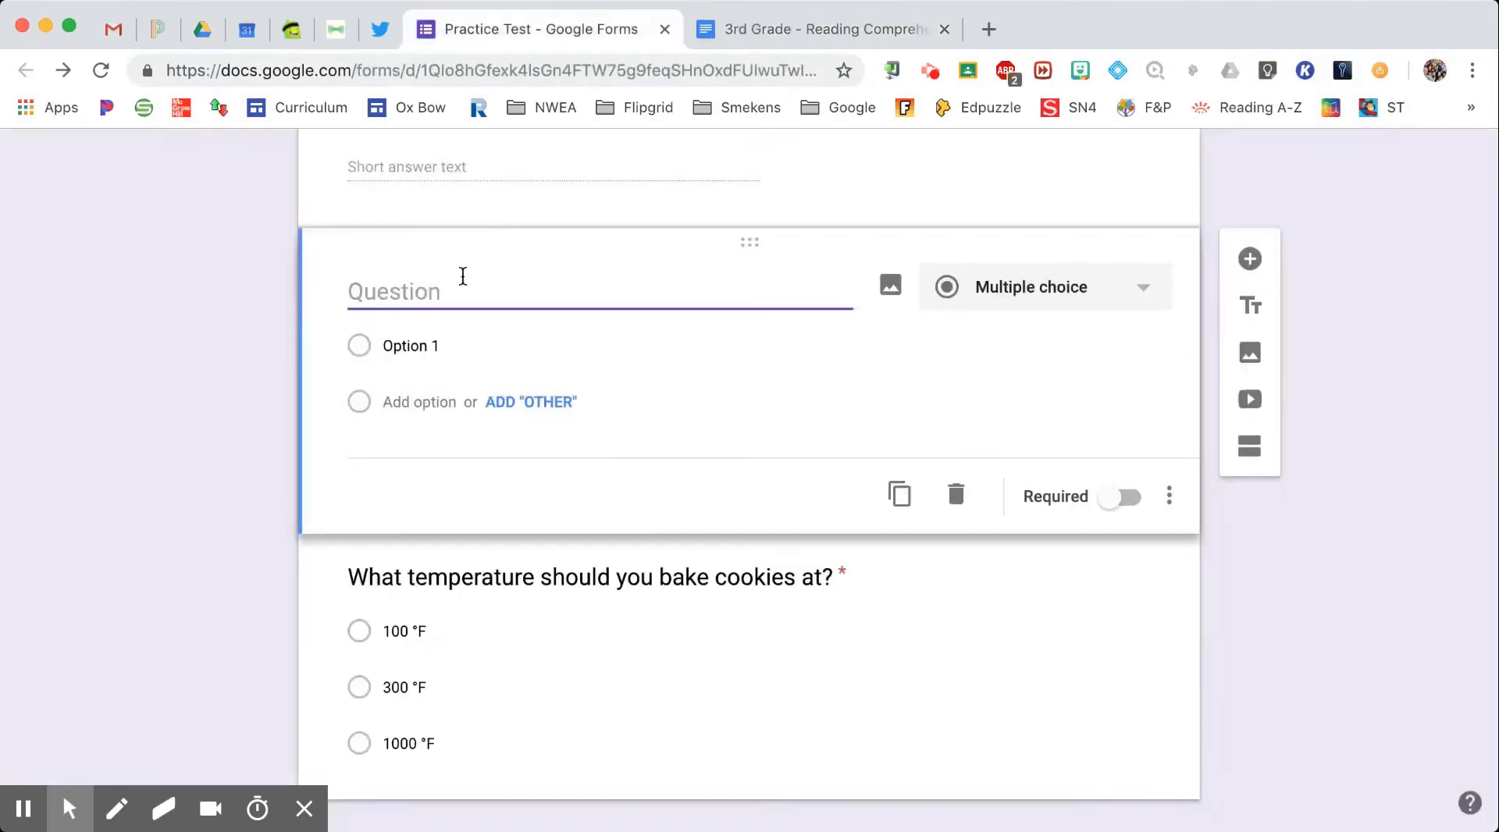
pyautogui.press('super+v')
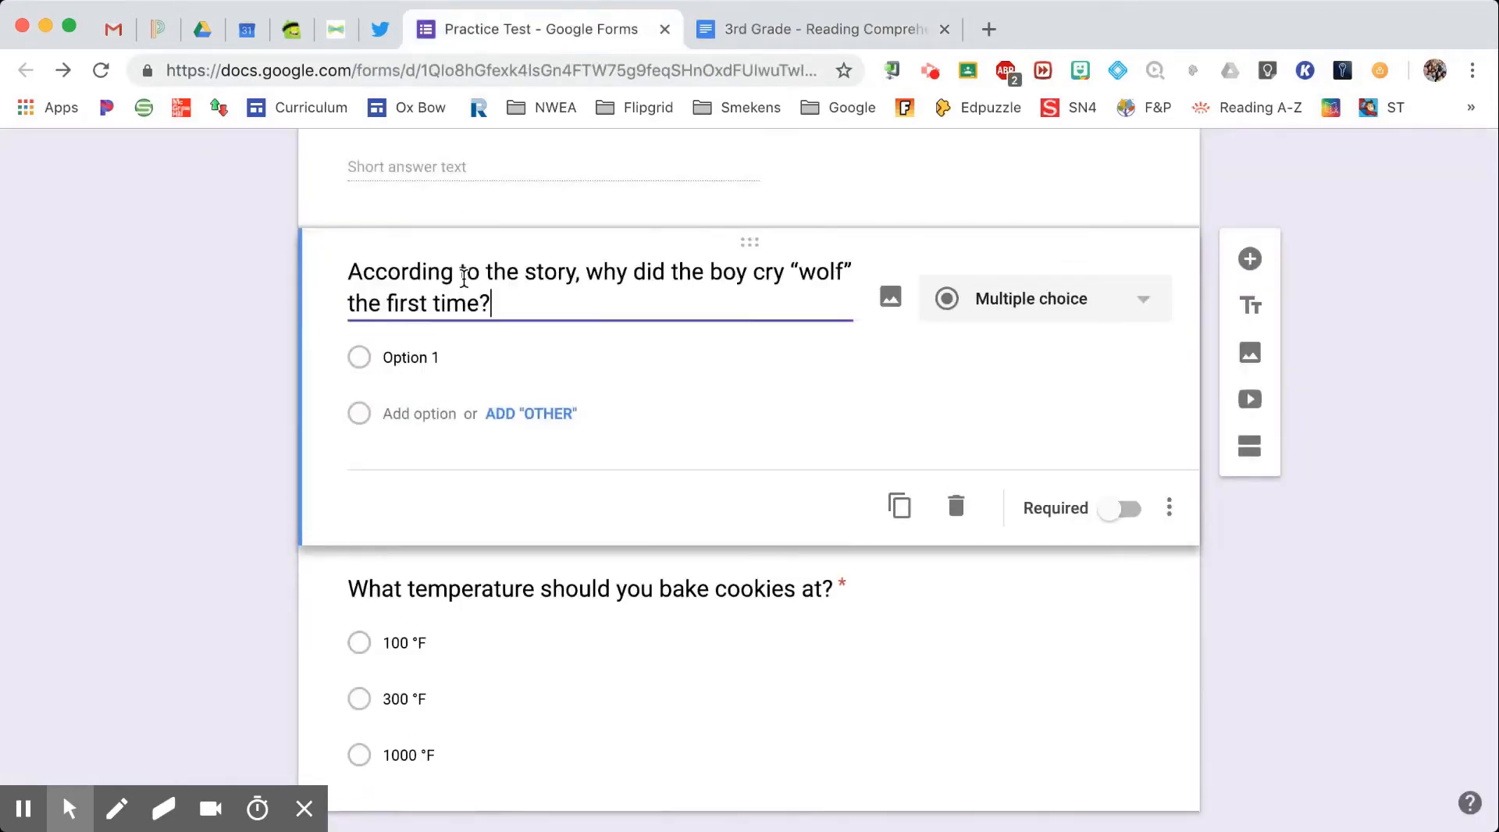
# Step: Copy question 1's four answer choices from the reading document into the options of the "wolf" question
pyautogui.click(774, 37)
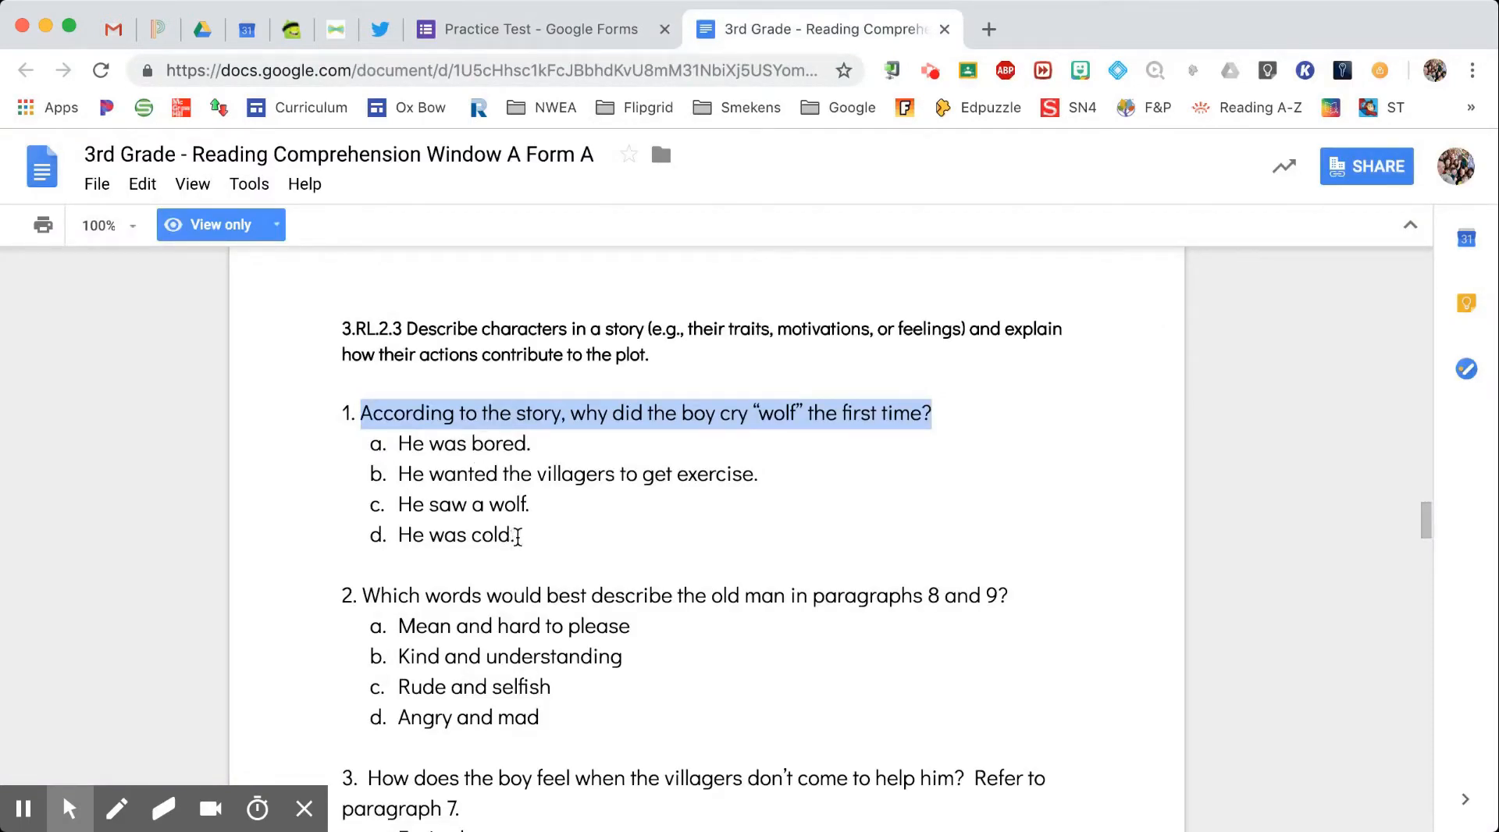
pyautogui.click(517, 537)
pyautogui.moveTo(518, 538); pyautogui.dragTo(399, 454)
pyautogui.press('super+c')
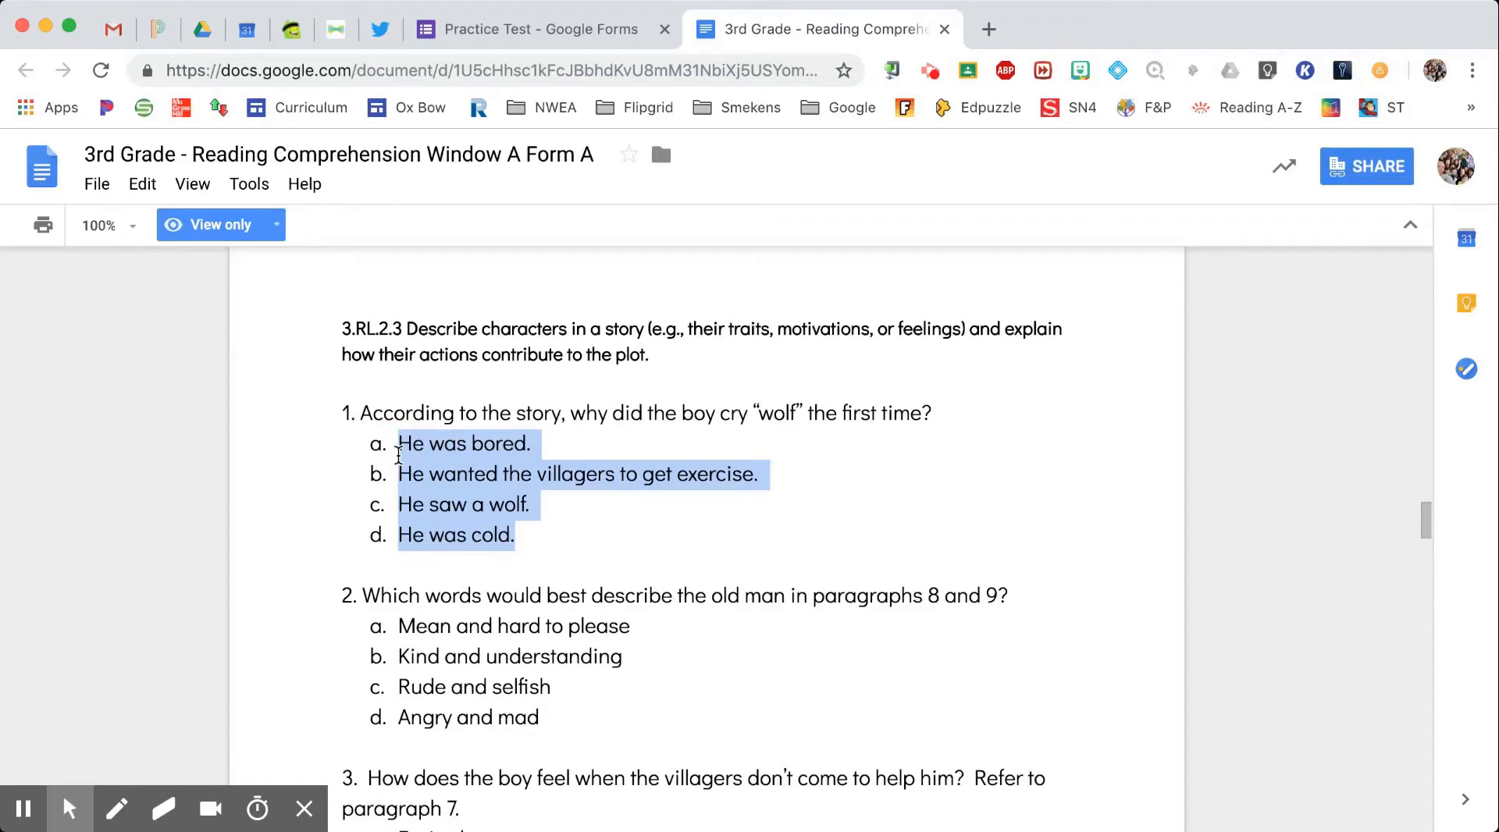
pyautogui.click(508, 30)
pyautogui.click(439, 357)
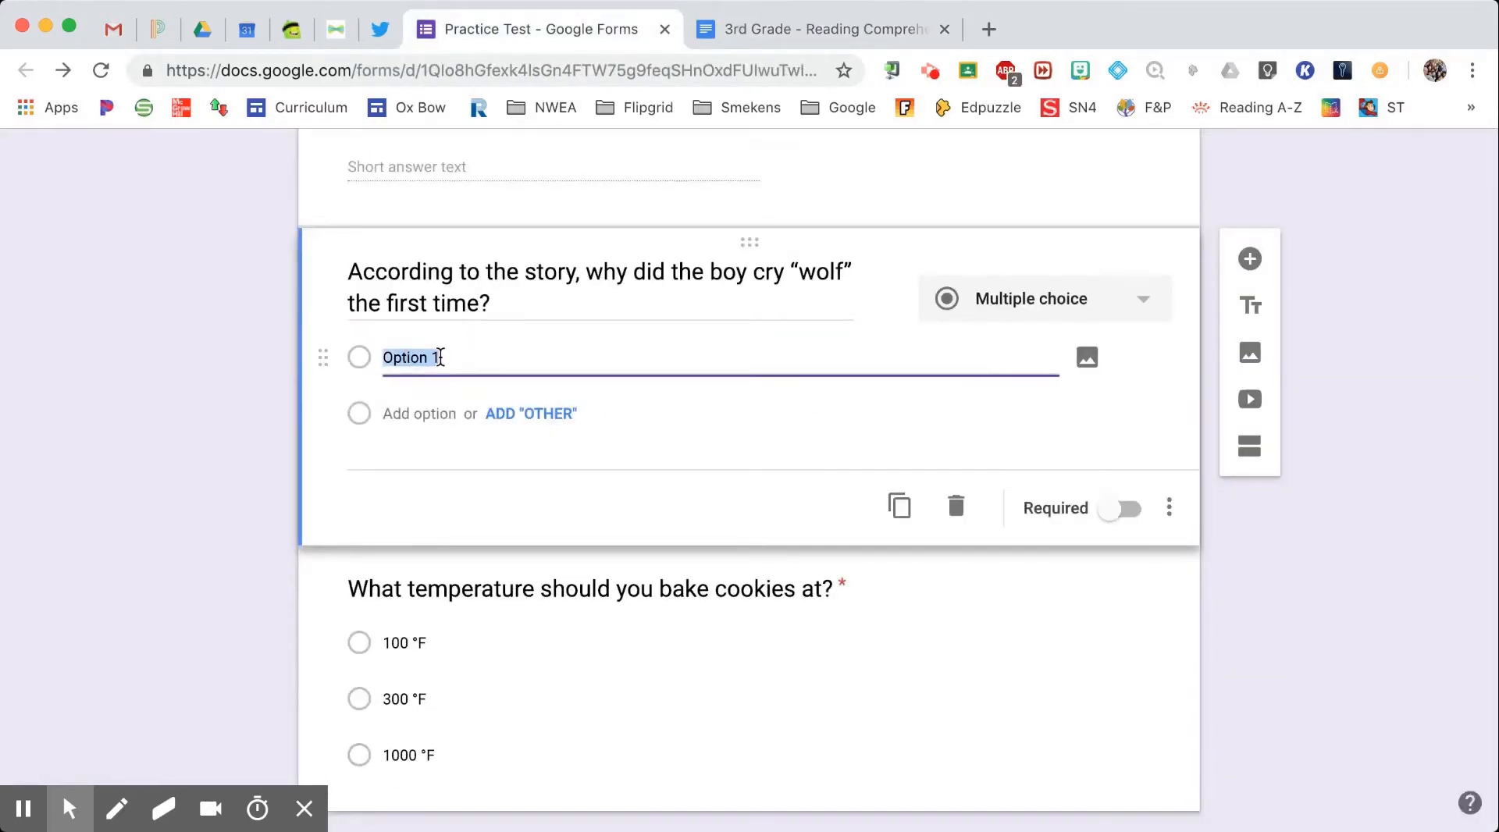
pyautogui.press('super+v')
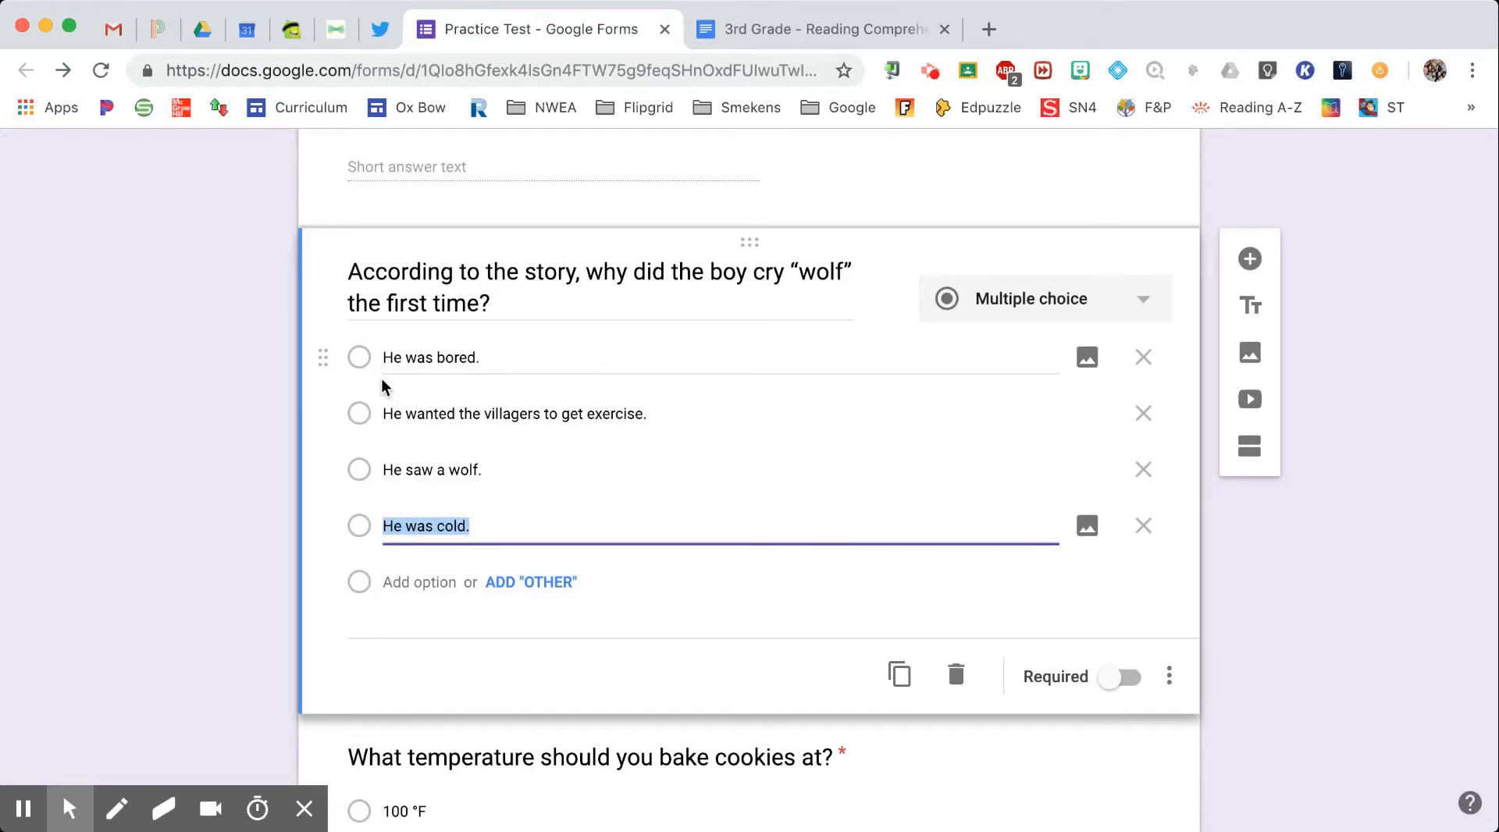
# Step: Add a new section after the cookie baking temperature question and title it "Review"
pyautogui.scroll(-3, 381, 378)
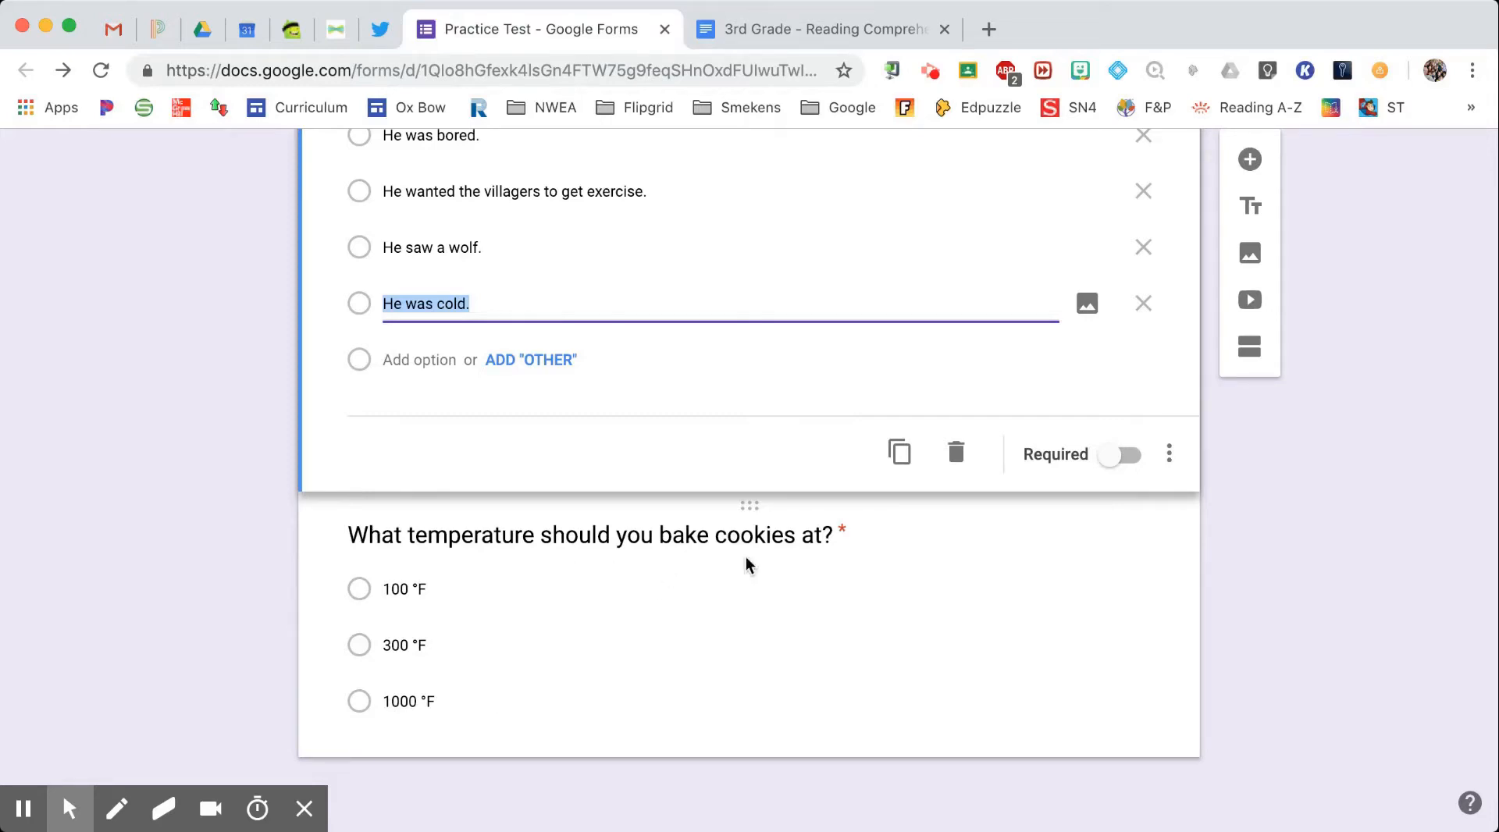
pyautogui.click(724, 571)
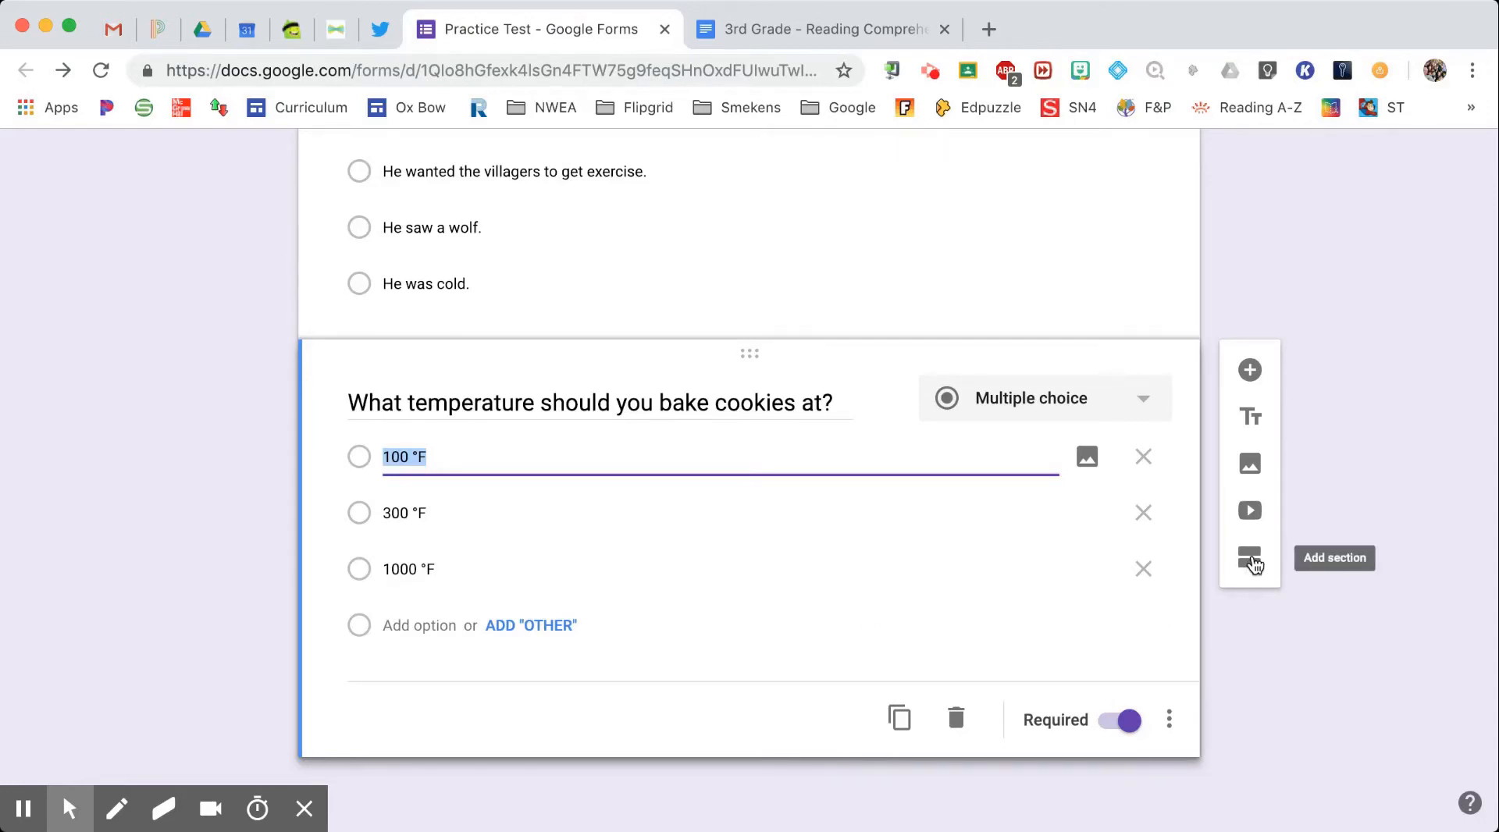
pyautogui.click(1254, 561)
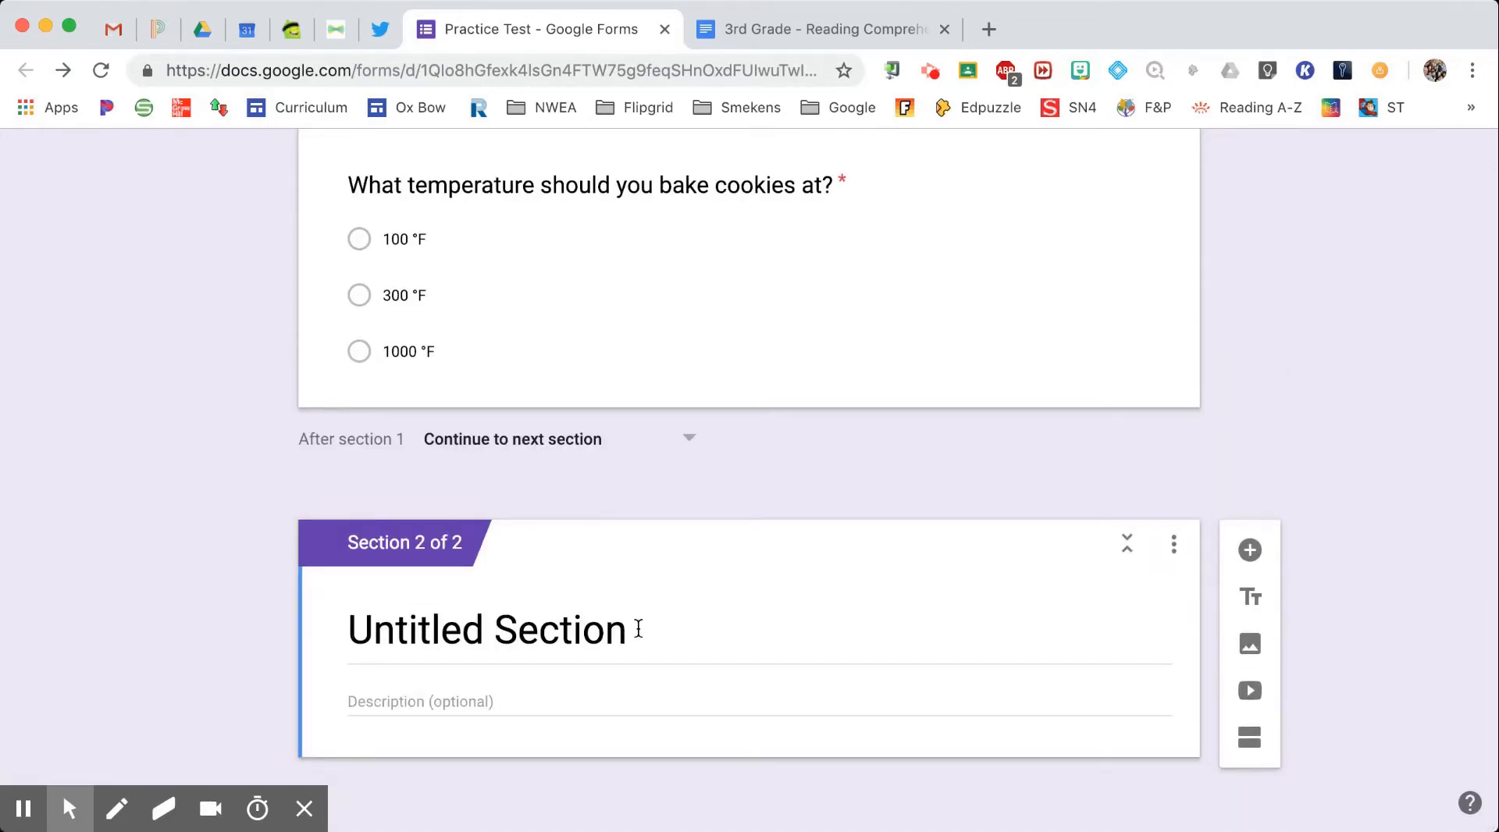
pyautogui.write('Ref')
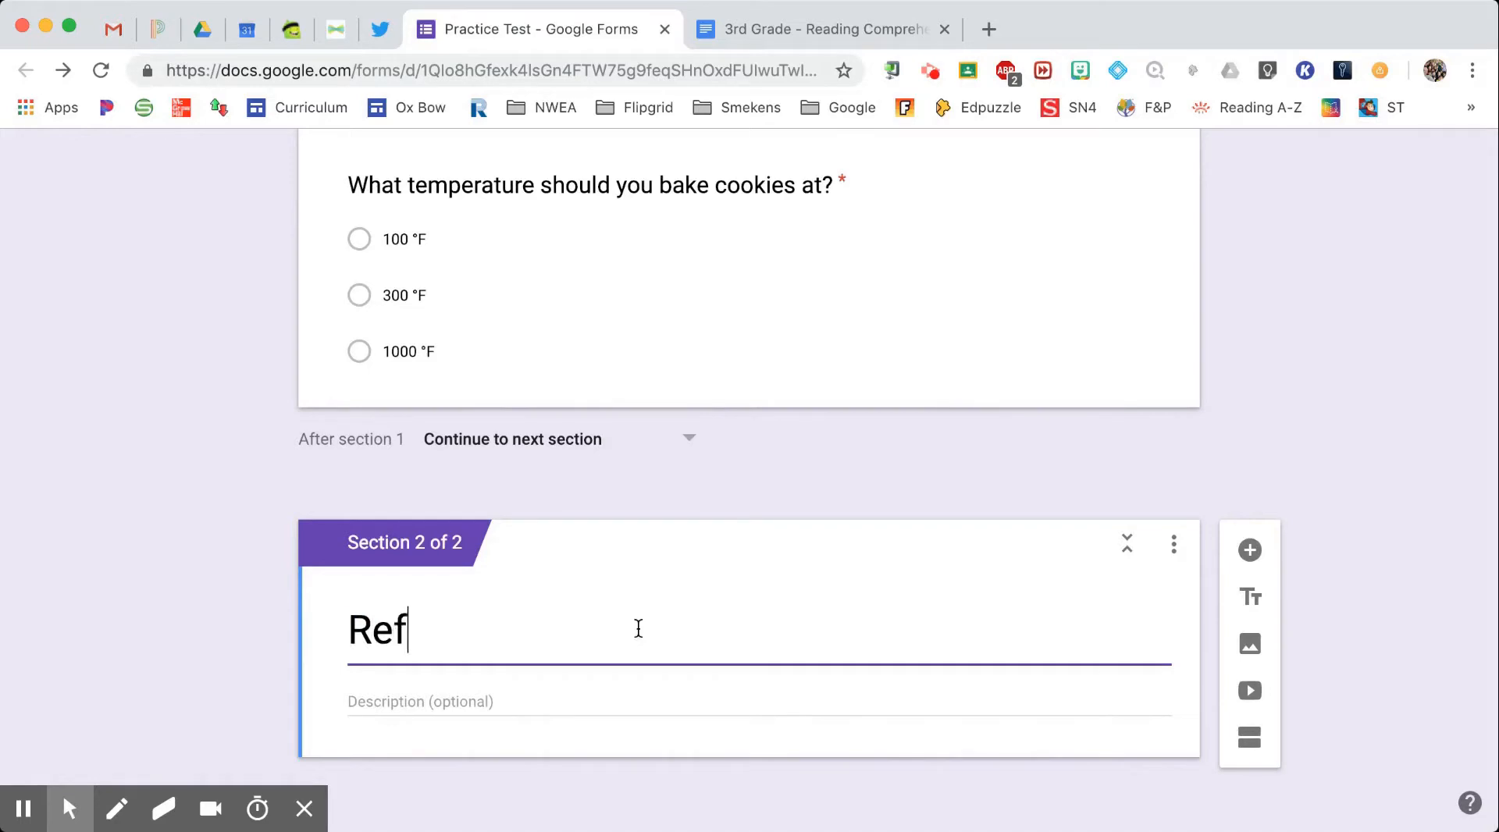
pyautogui.press('BackSpace')
pyautogui.write('view')
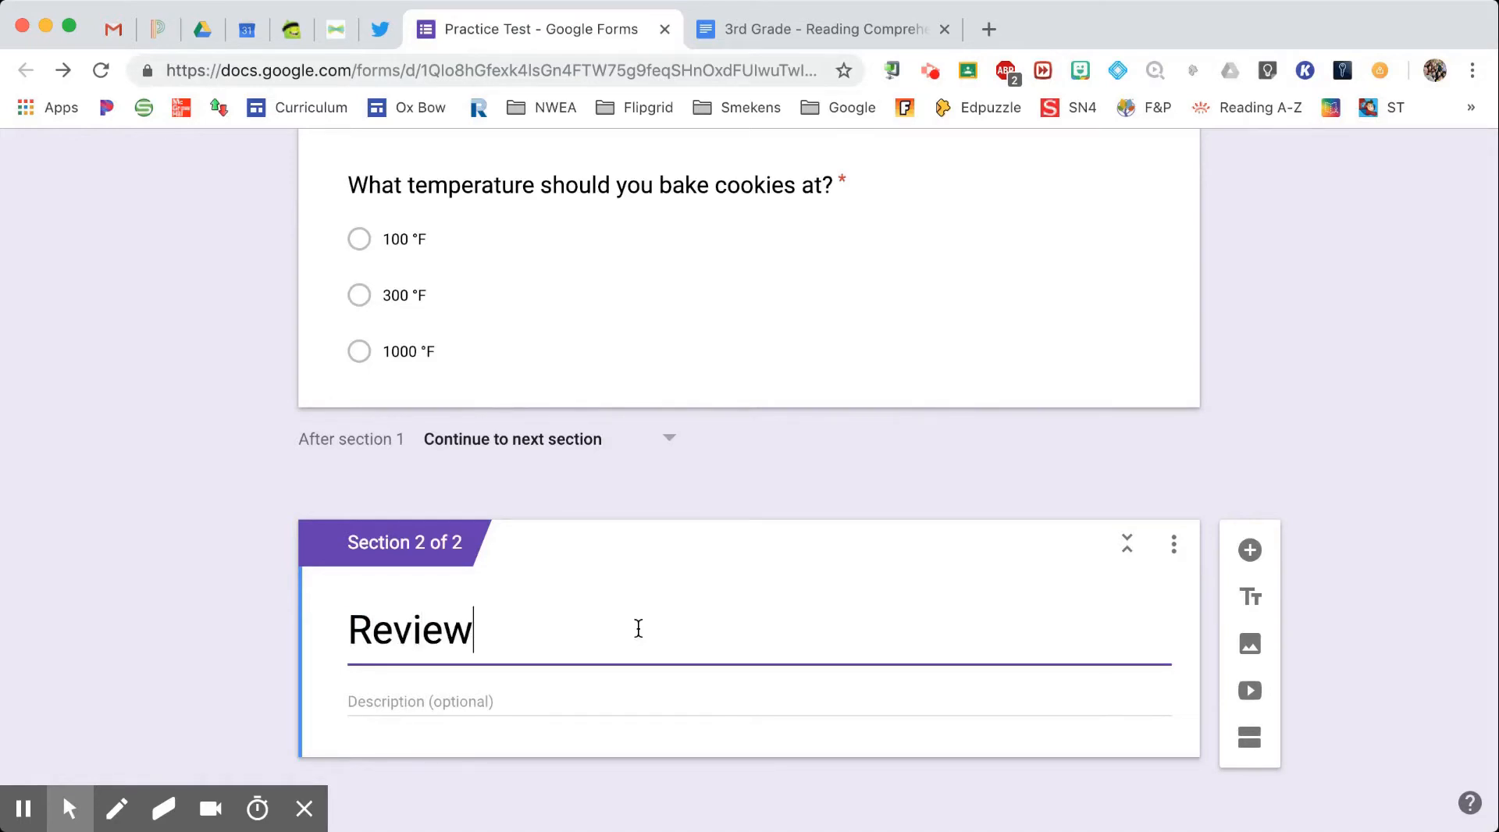
# Step: Search YouTube for "how to bake cookies", insert the "PERFECT Easy Chocolate Chip Cookies Recipe" video in the Review section and center-align it
pyautogui.click(1250, 692)
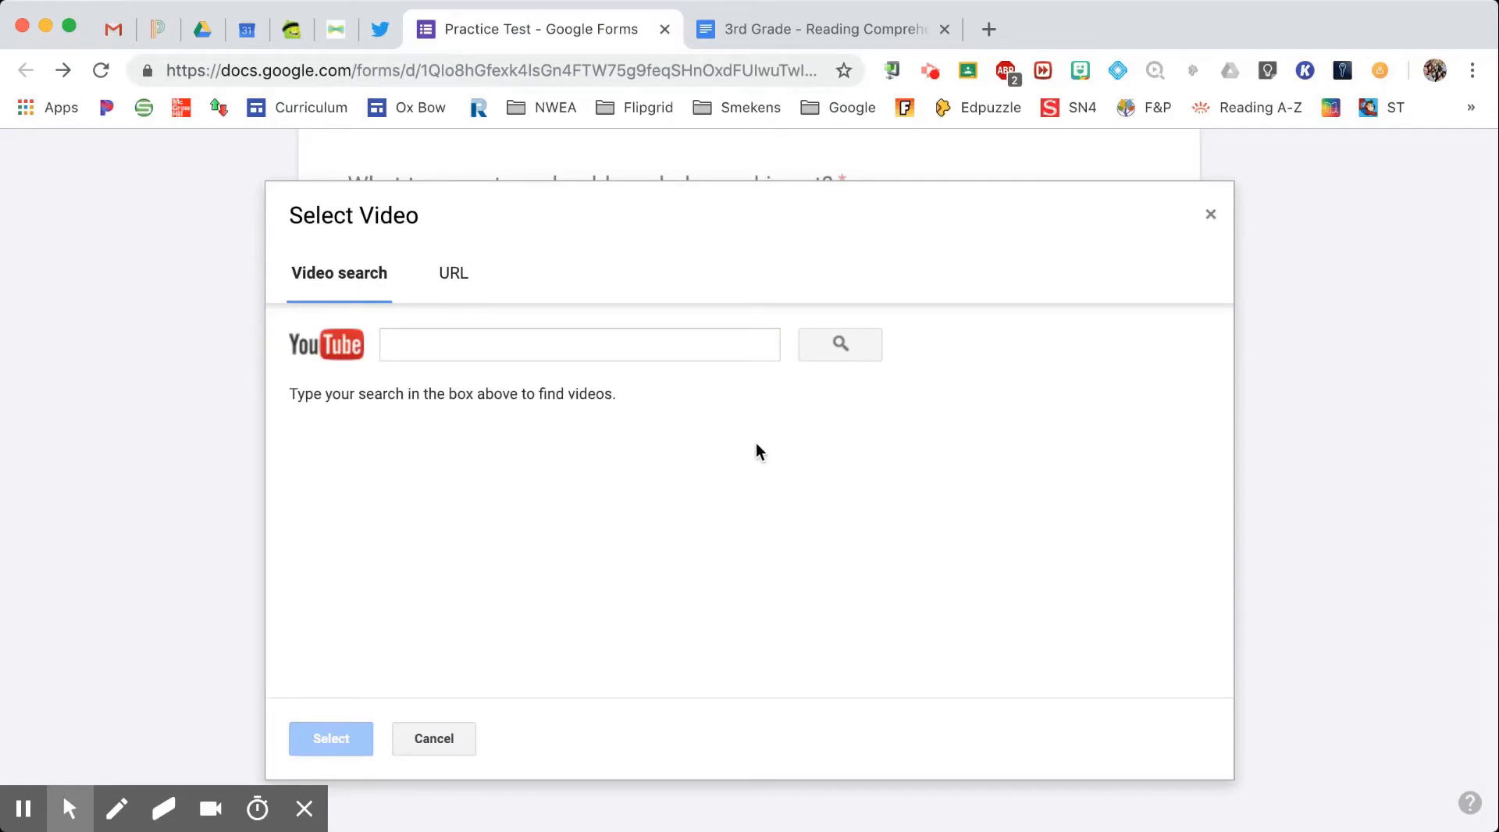
pyautogui.click(587, 333)
pyautogui.write('how to bak')
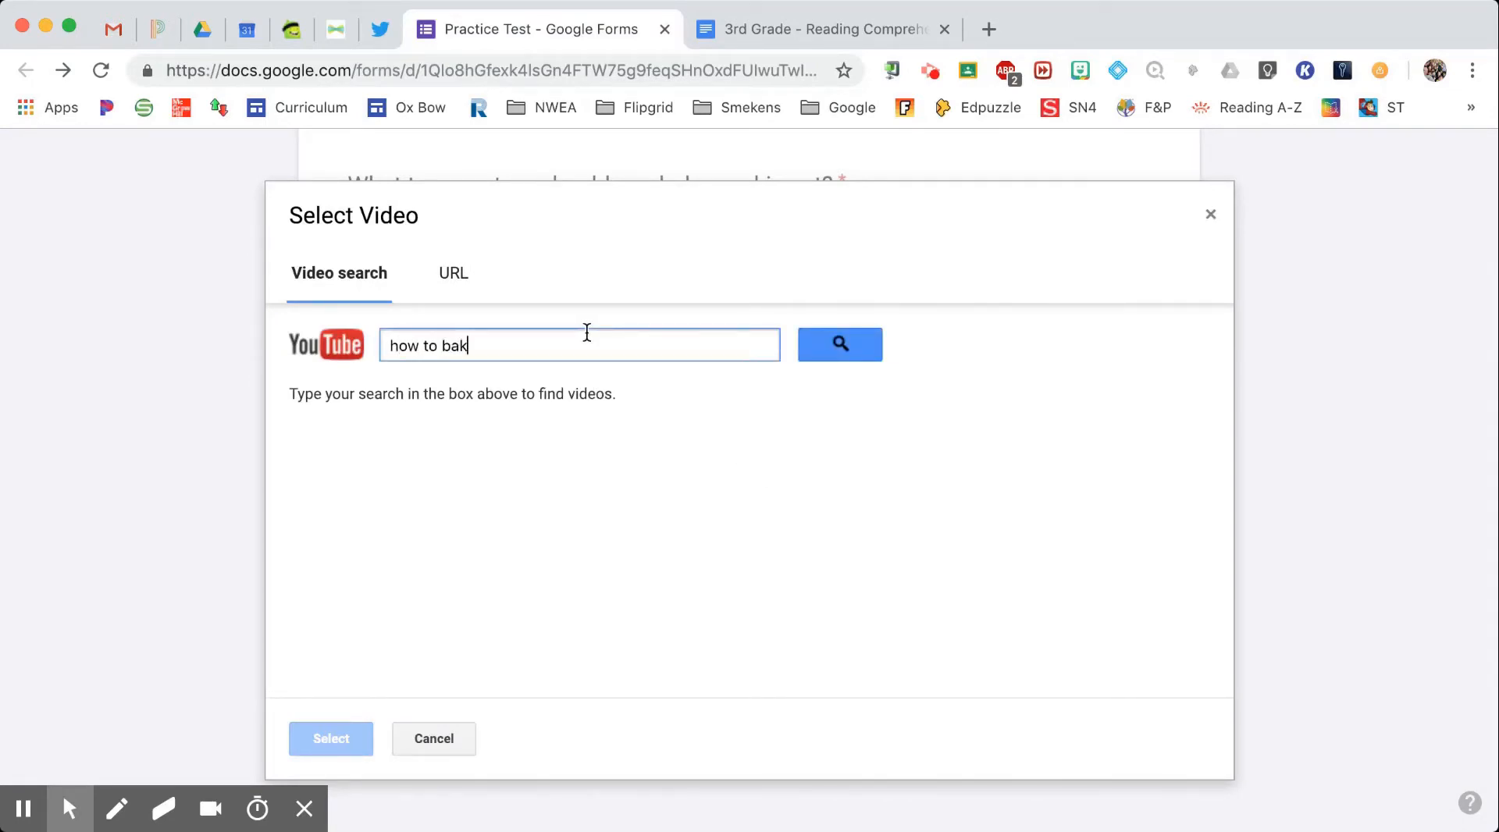
pyautogui.write('e cookies')
pyautogui.press('Return')
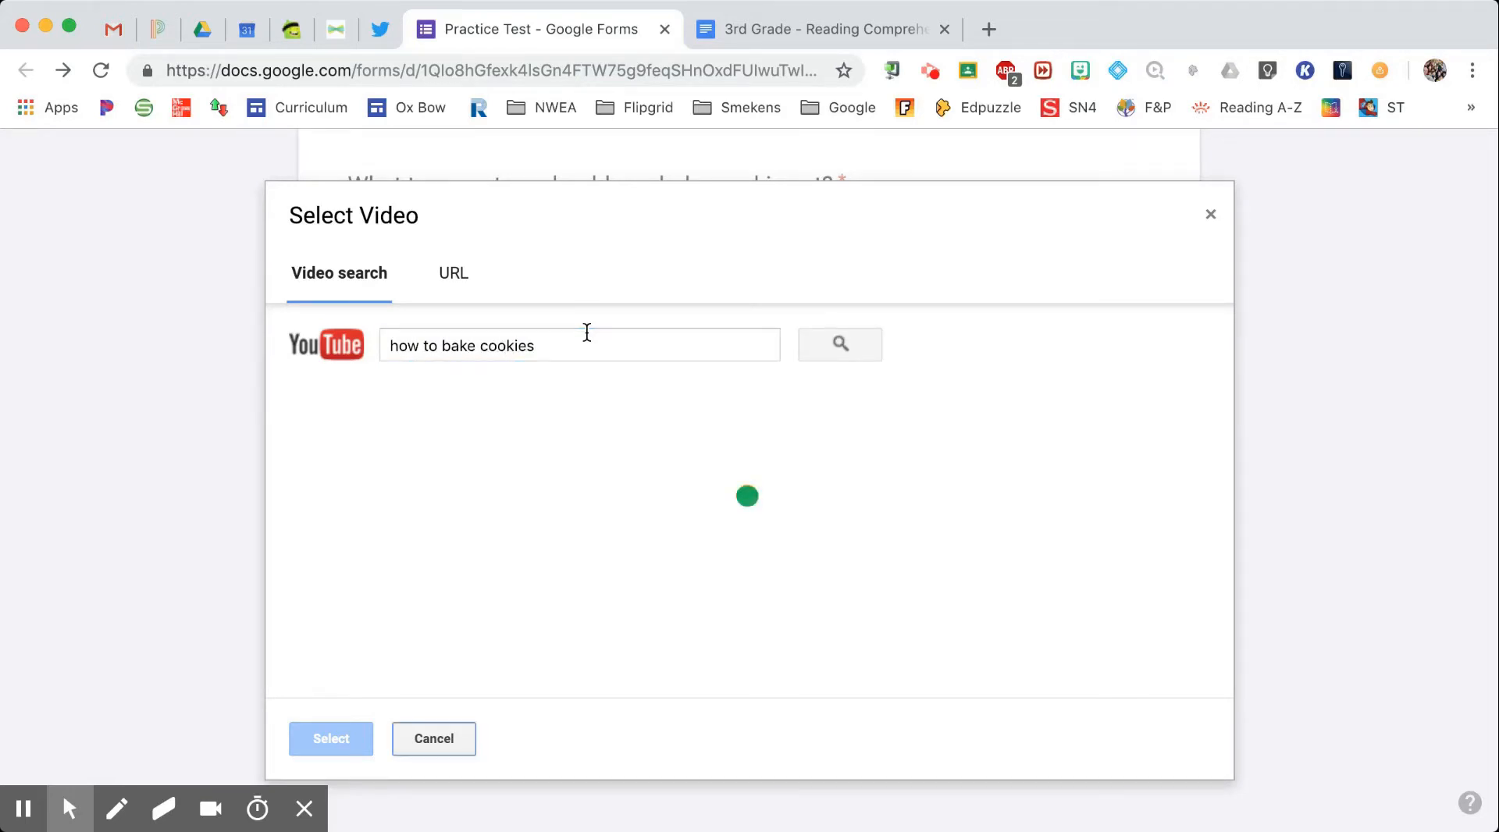
pyautogui.click(365, 485)
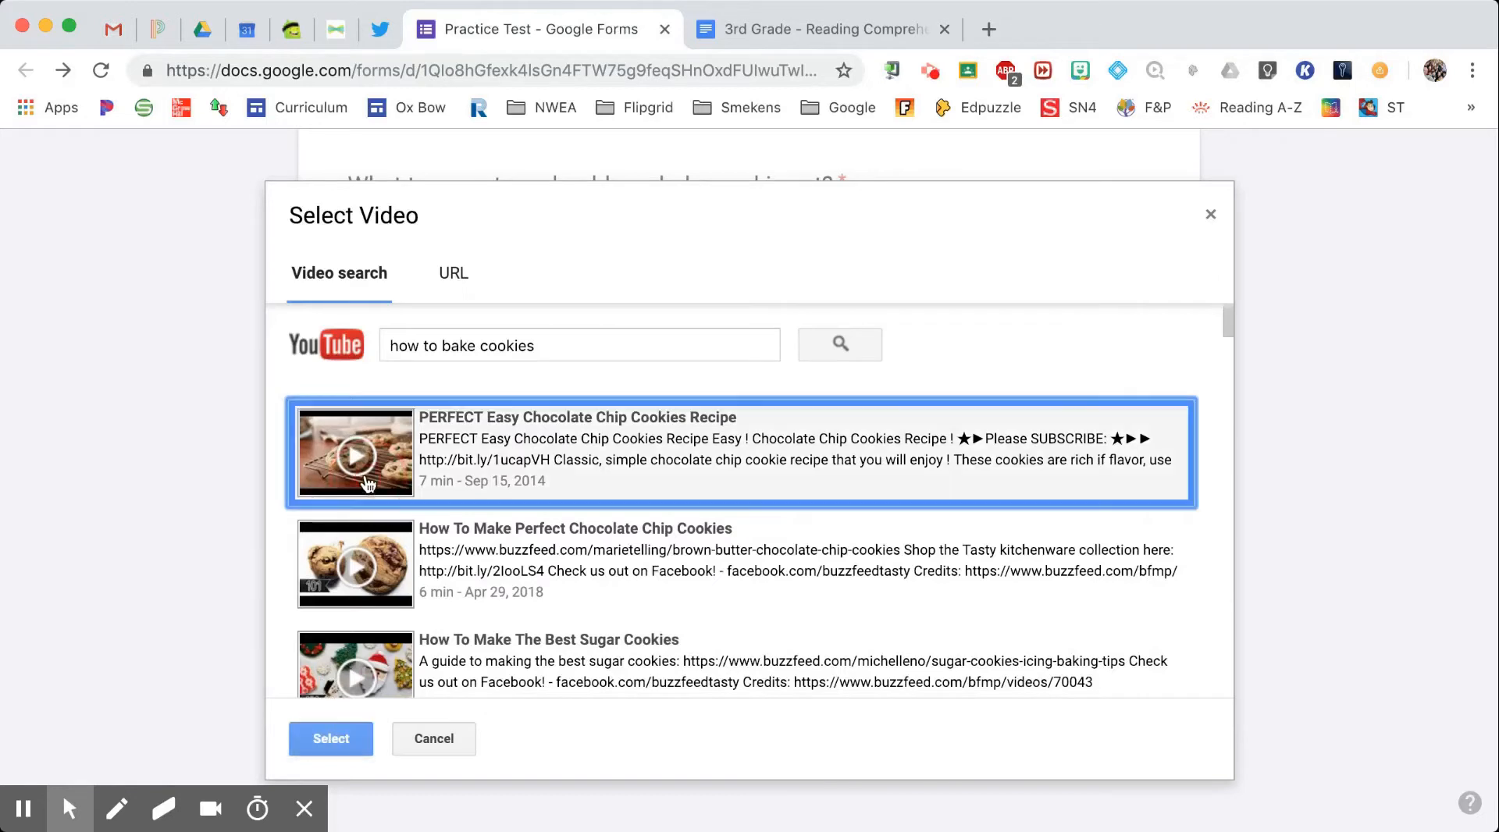
pyautogui.click(331, 737)
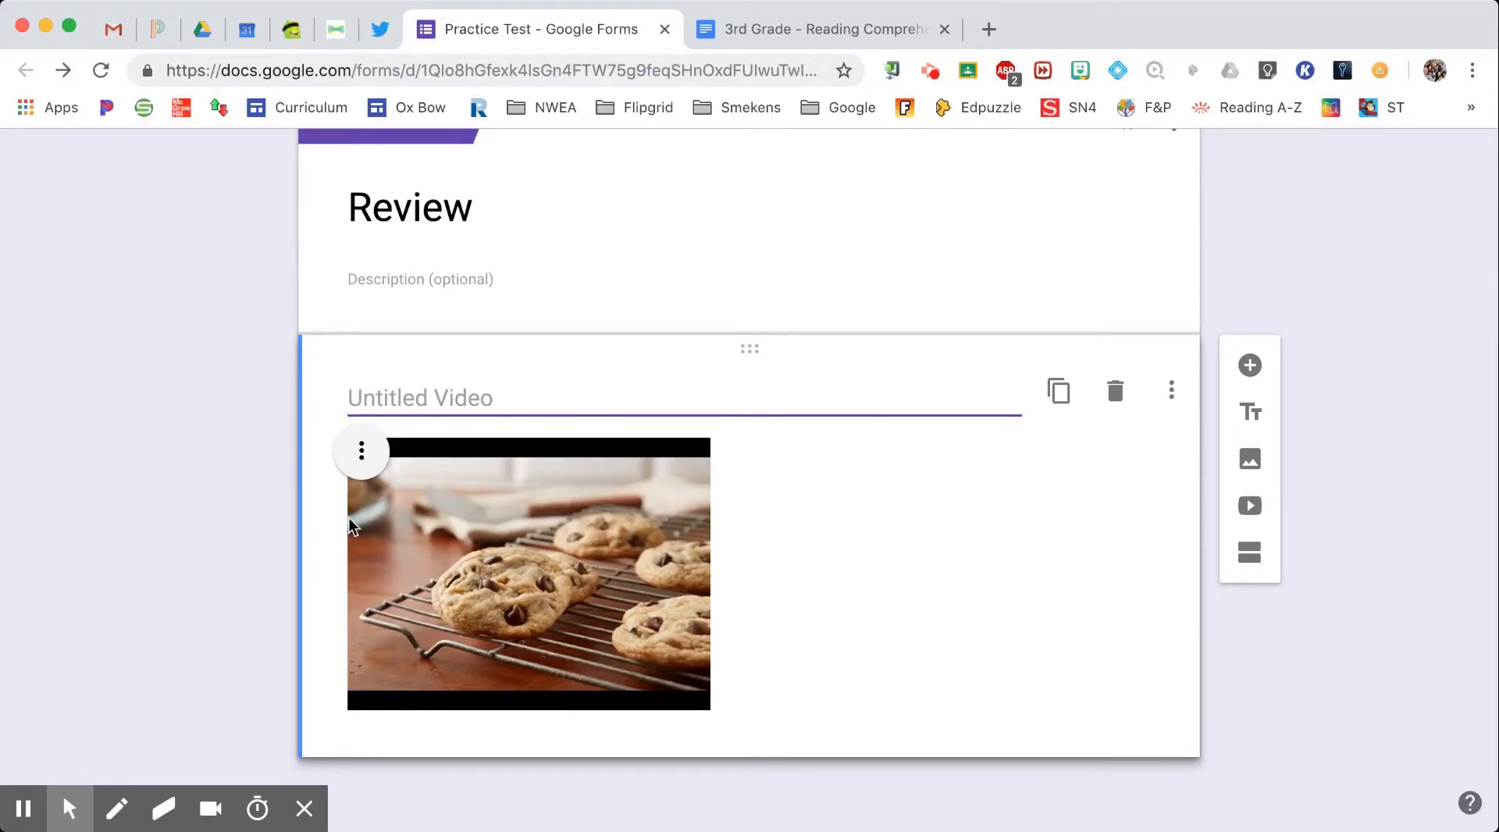
pyautogui.click(361, 456)
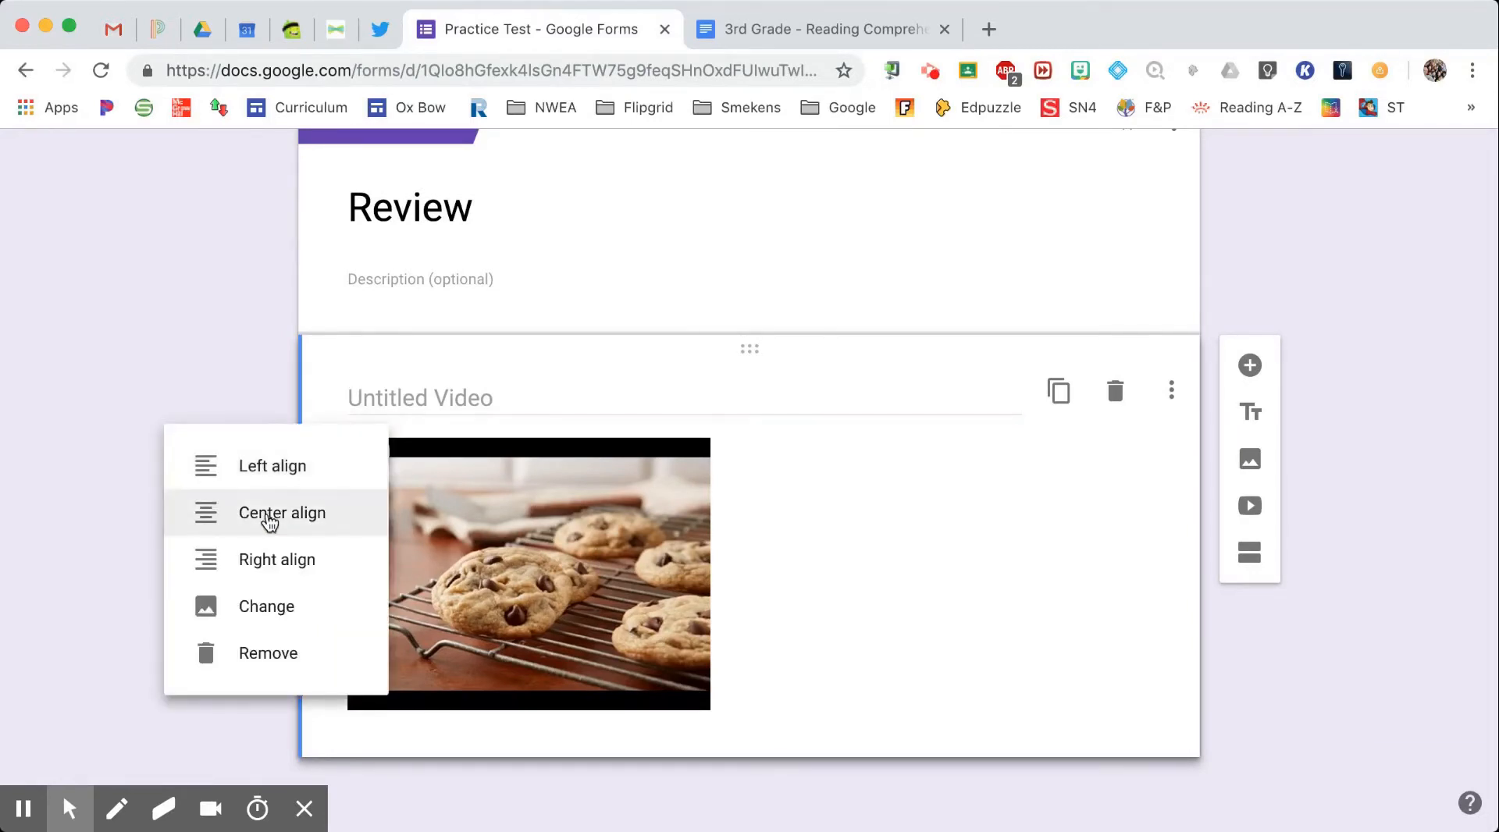
pyautogui.click(267, 517)
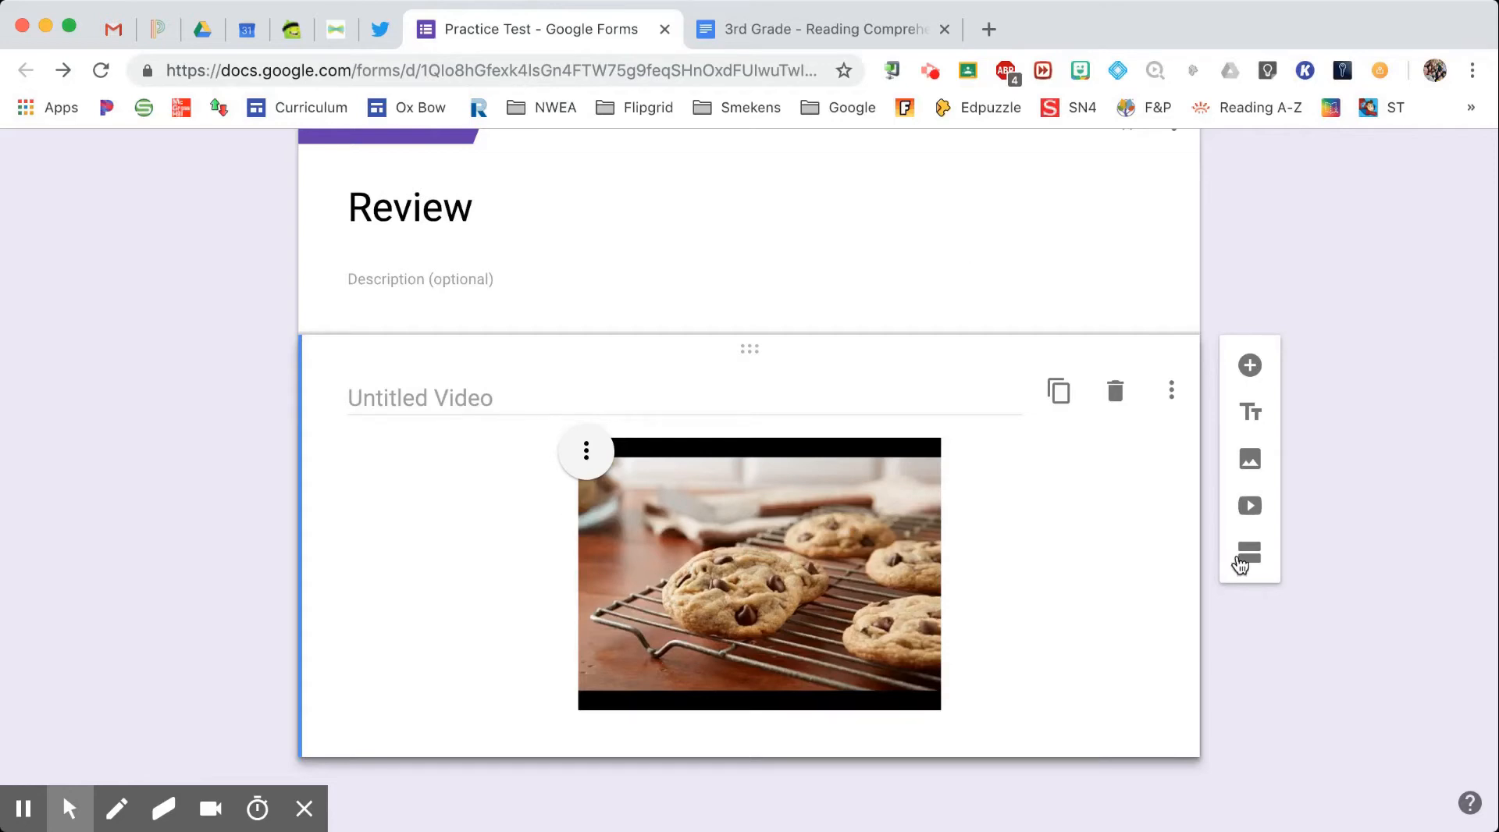
# Step: Add a new section after the Review video, title it "Questions" and add a blank multiple-choice question to it
pyautogui.click(1250, 556)
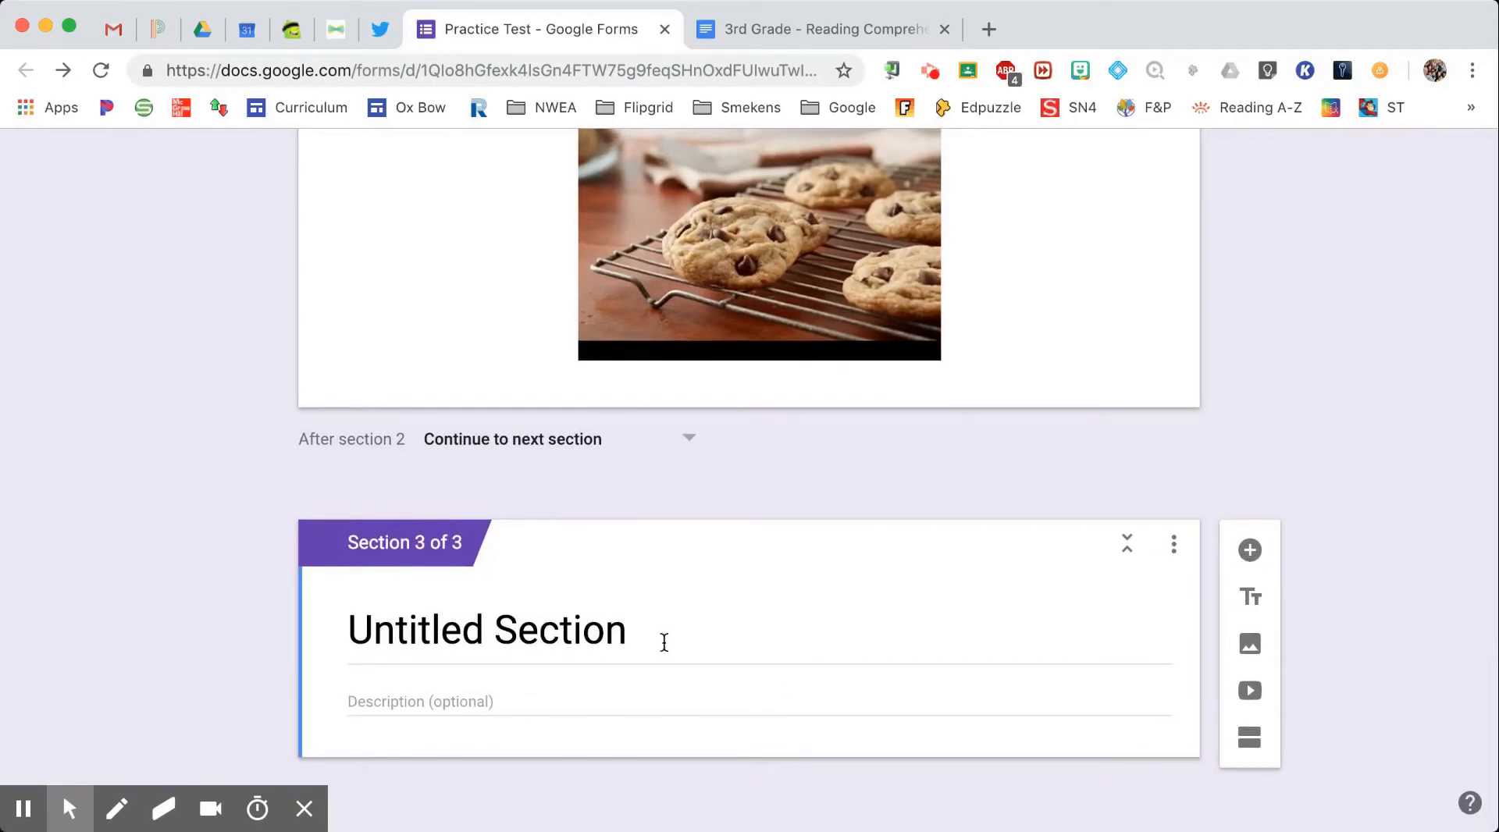
pyautogui.click(663, 642)
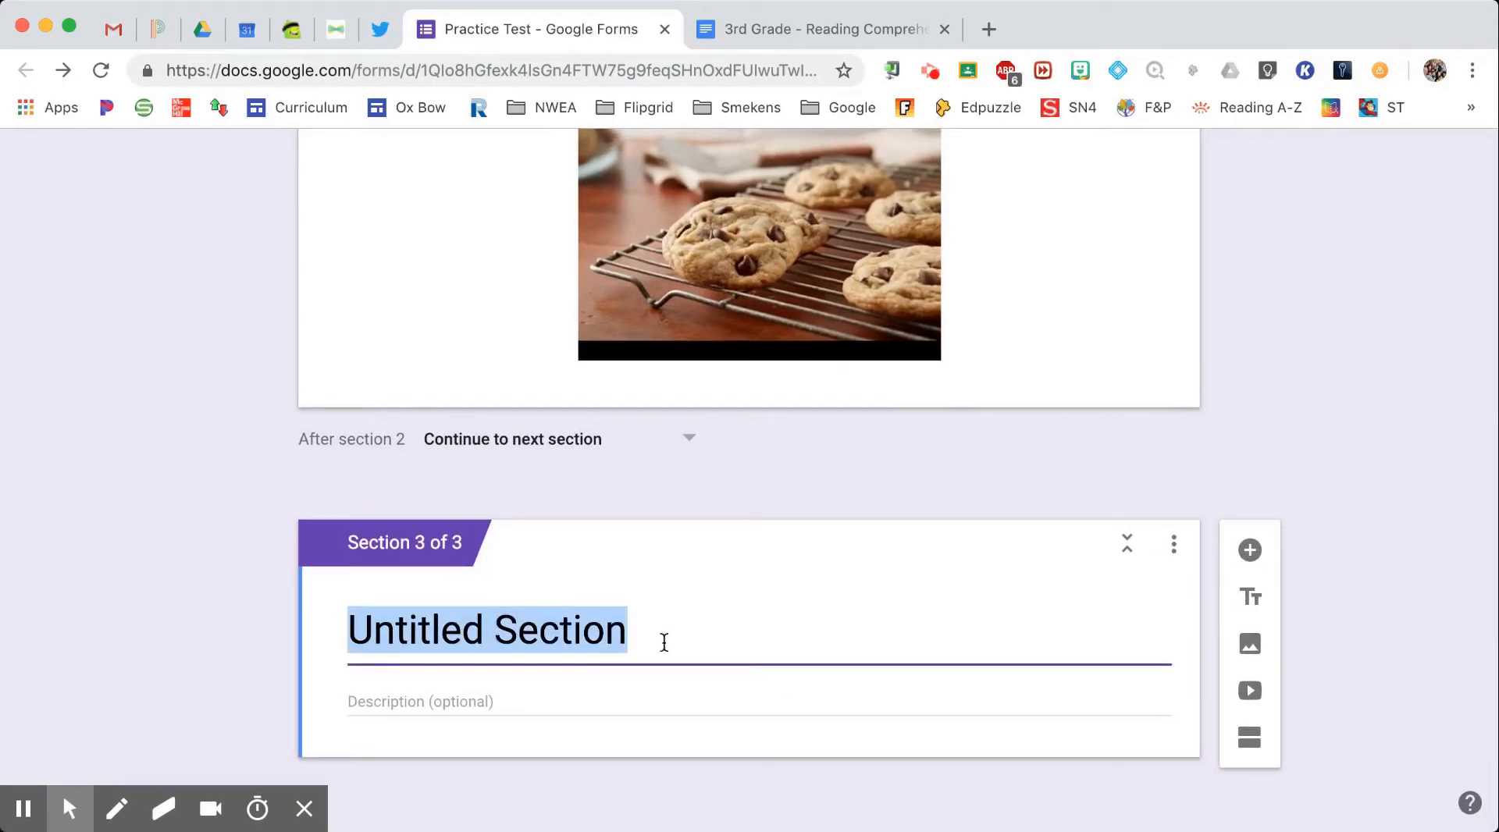
pyautogui.write('More Qu')
pyautogui.press('BackSpace')
pyautogui.press('BackSpace')
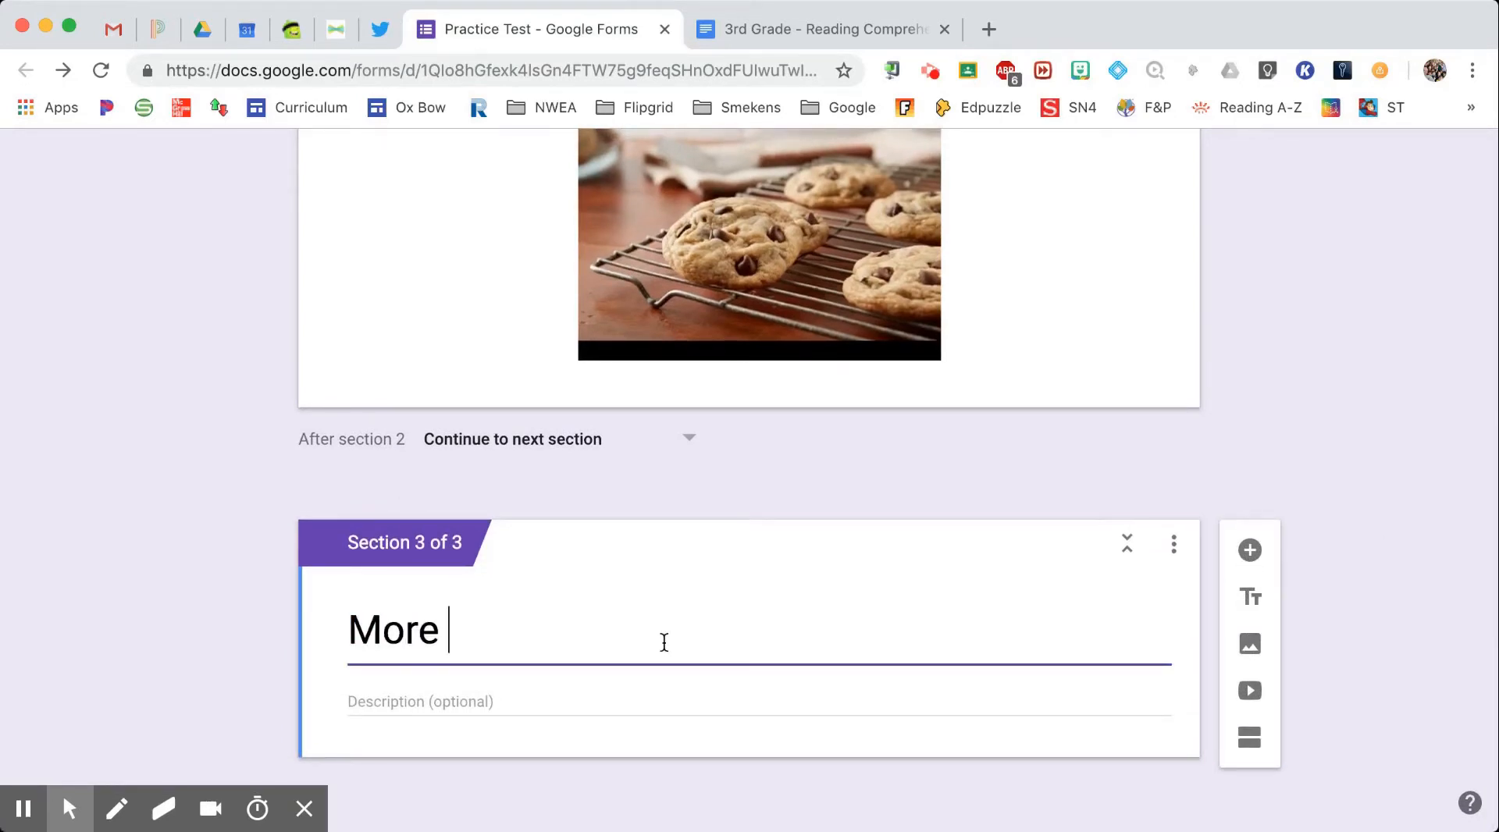
pyautogui.press('BackSpace')
pyautogui.press('BackSpace')
pyautogui.press('BackSpace')
pyautogui.press('BackSpace')
pyautogui.press('BackSpace')
pyautogui.write('Quie')
pyautogui.press('BackSpace')
pyautogui.press('BackSpace')
pyautogui.write('e')
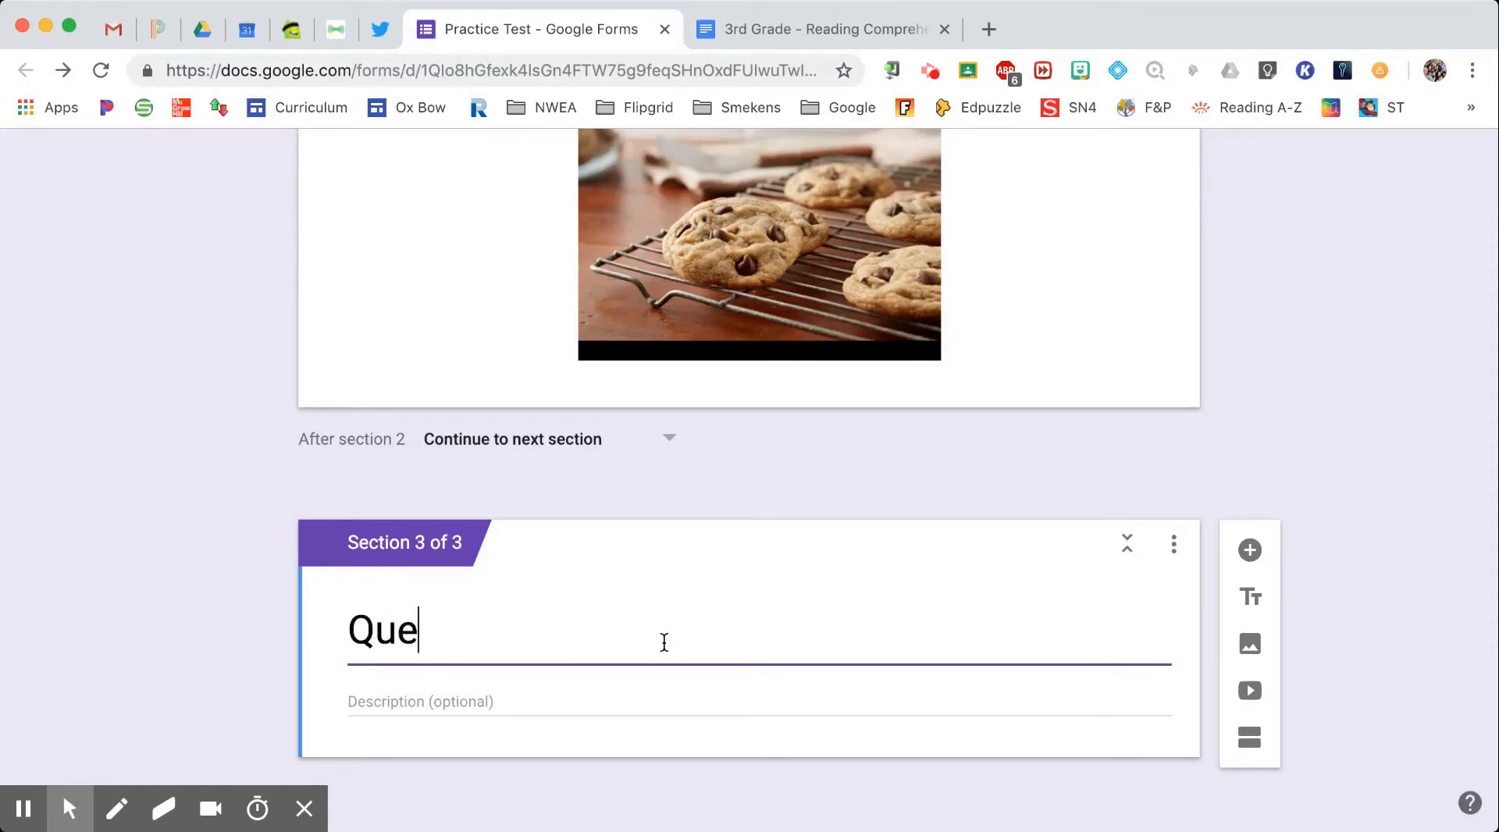
pyautogui.write('stions')
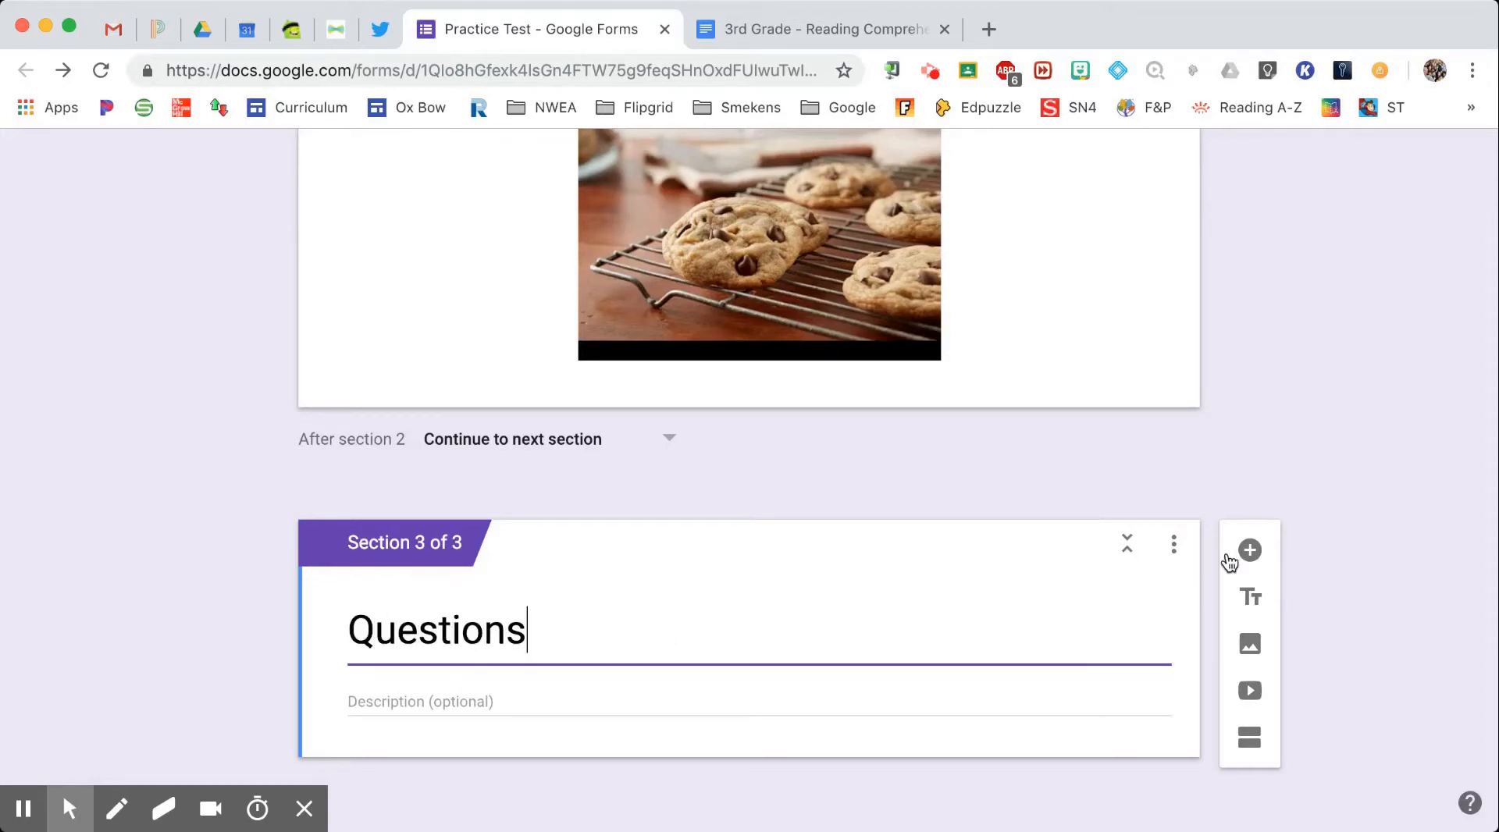
pyautogui.click(1248, 552)
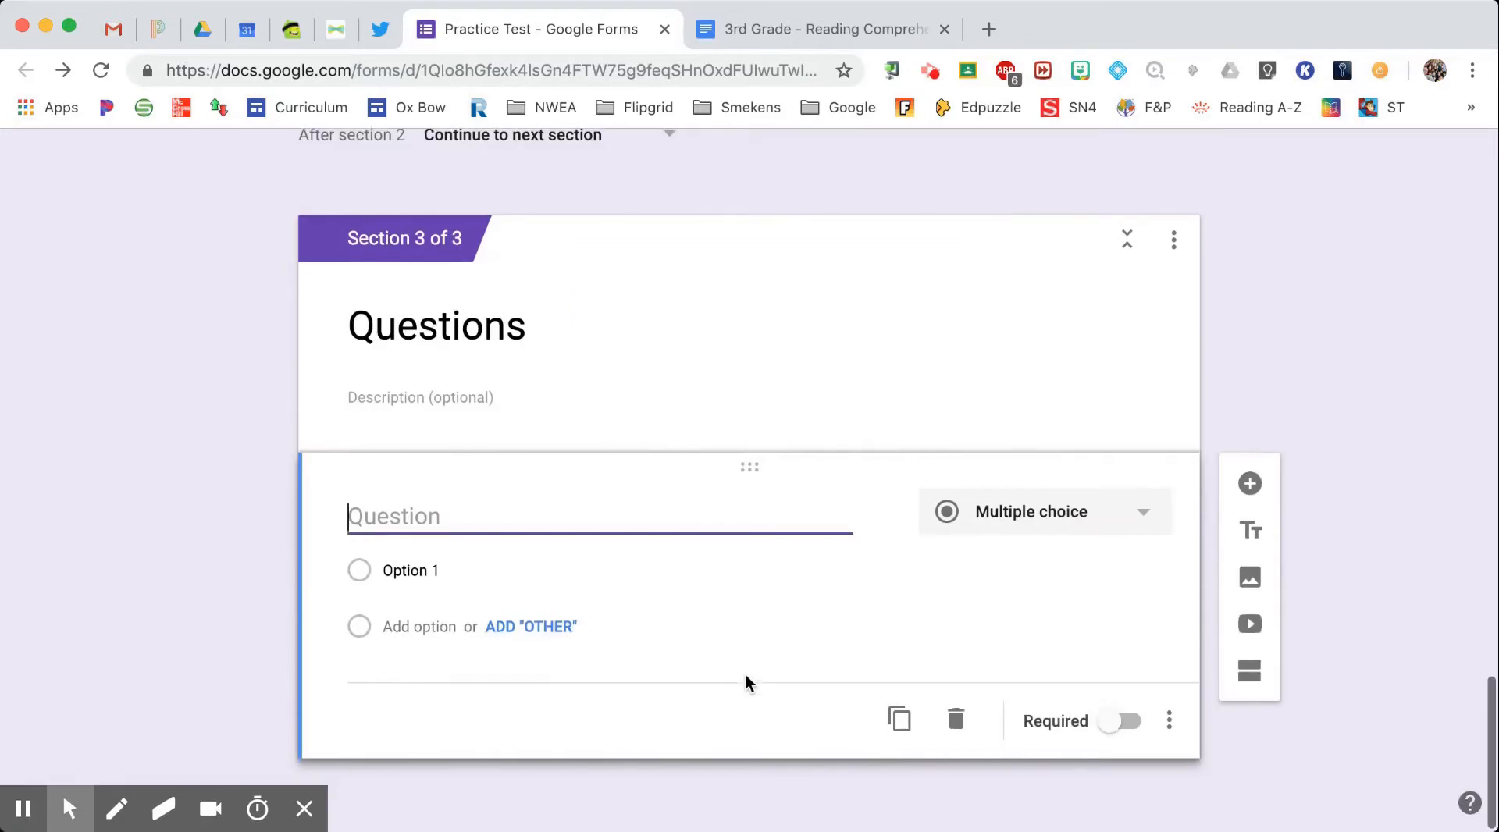
# Step: Enable going to a section based on the answer for the cookie baking temperature question
pyautogui.scroll(7, 746, 683)
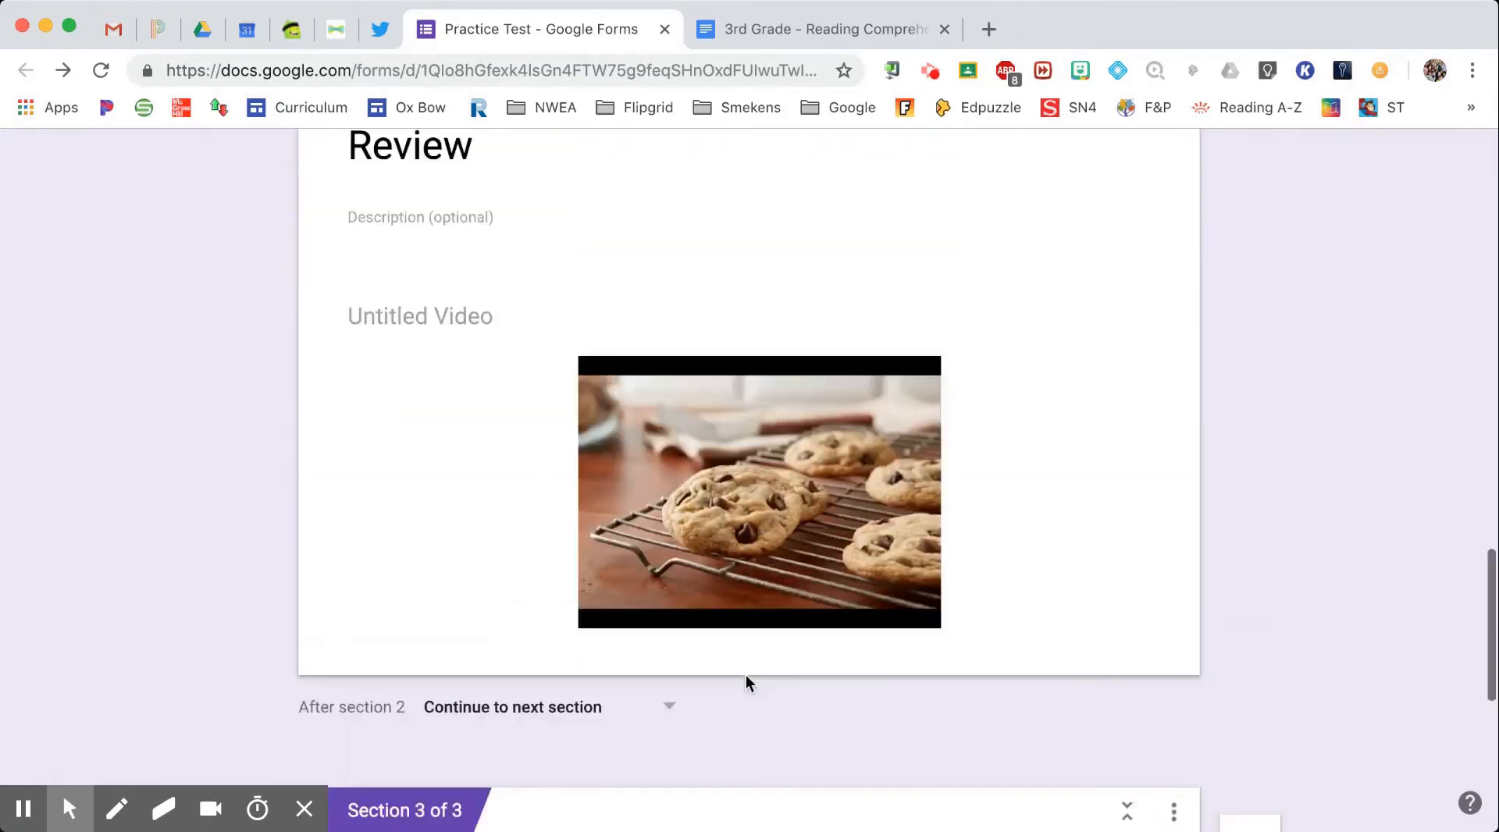
pyautogui.scroll(8, 747, 679)
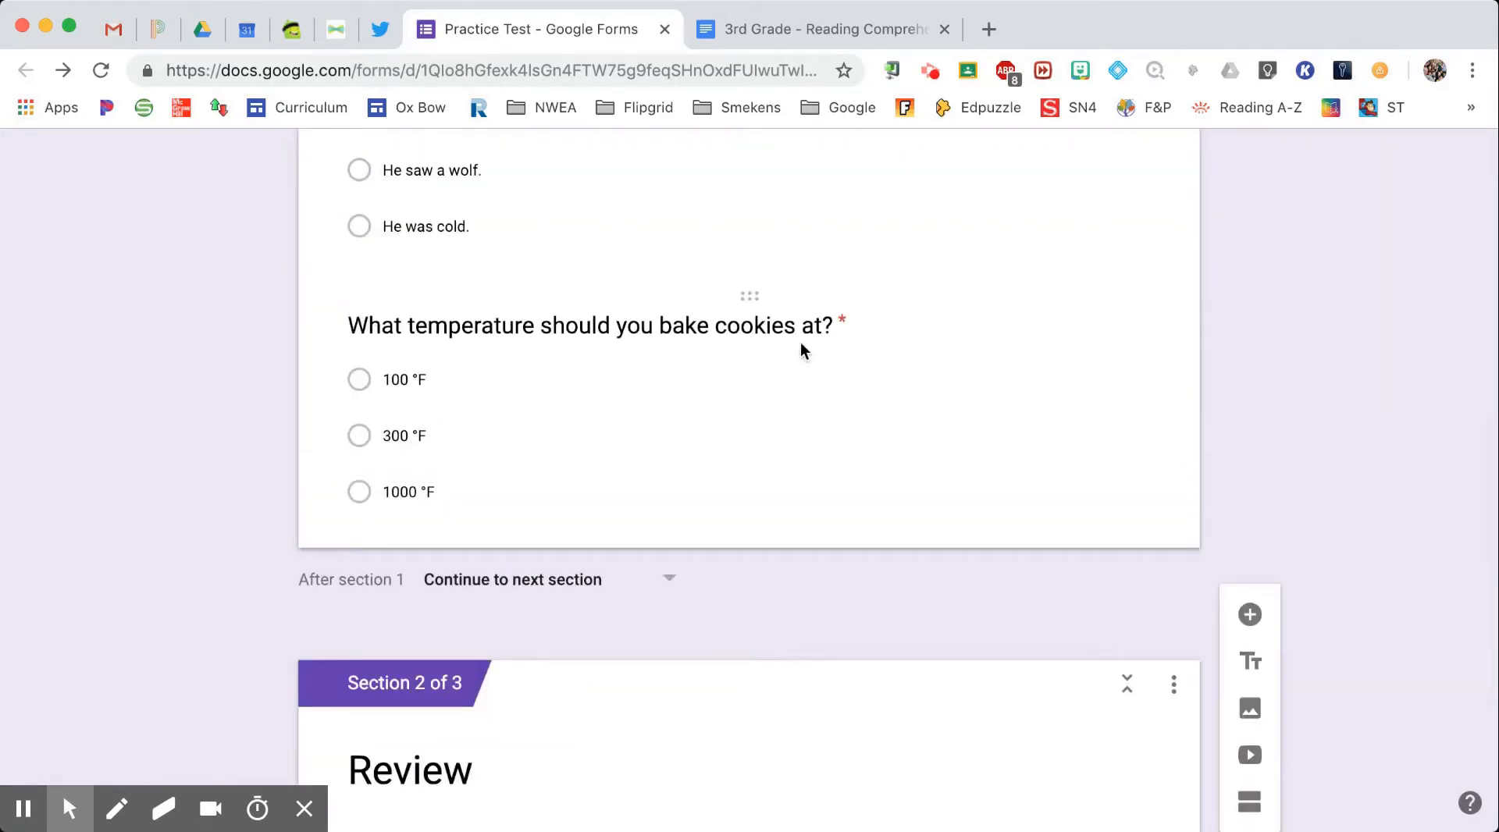
pyautogui.click(755, 309)
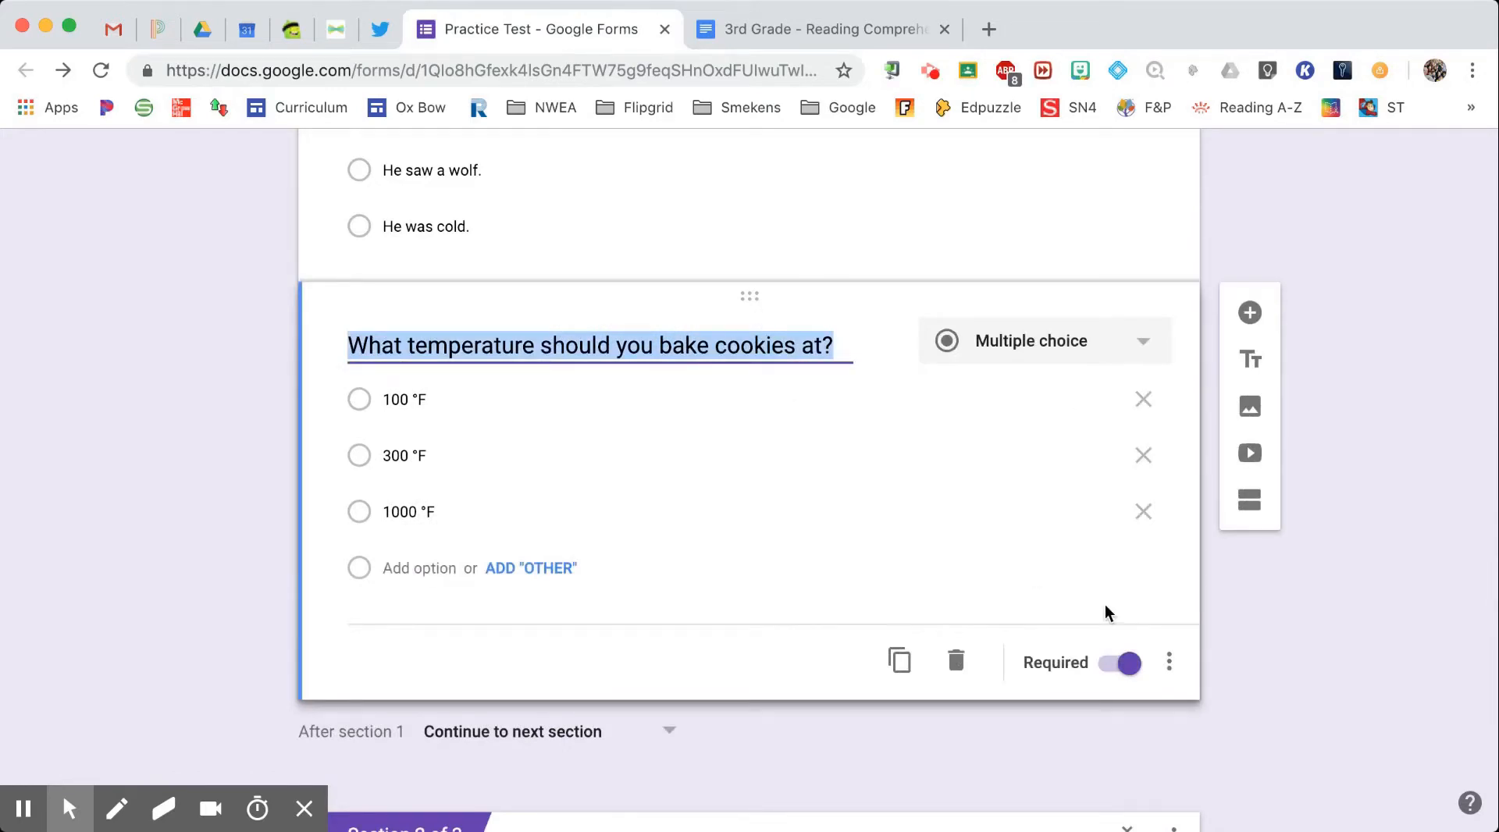
pyautogui.click(1170, 664)
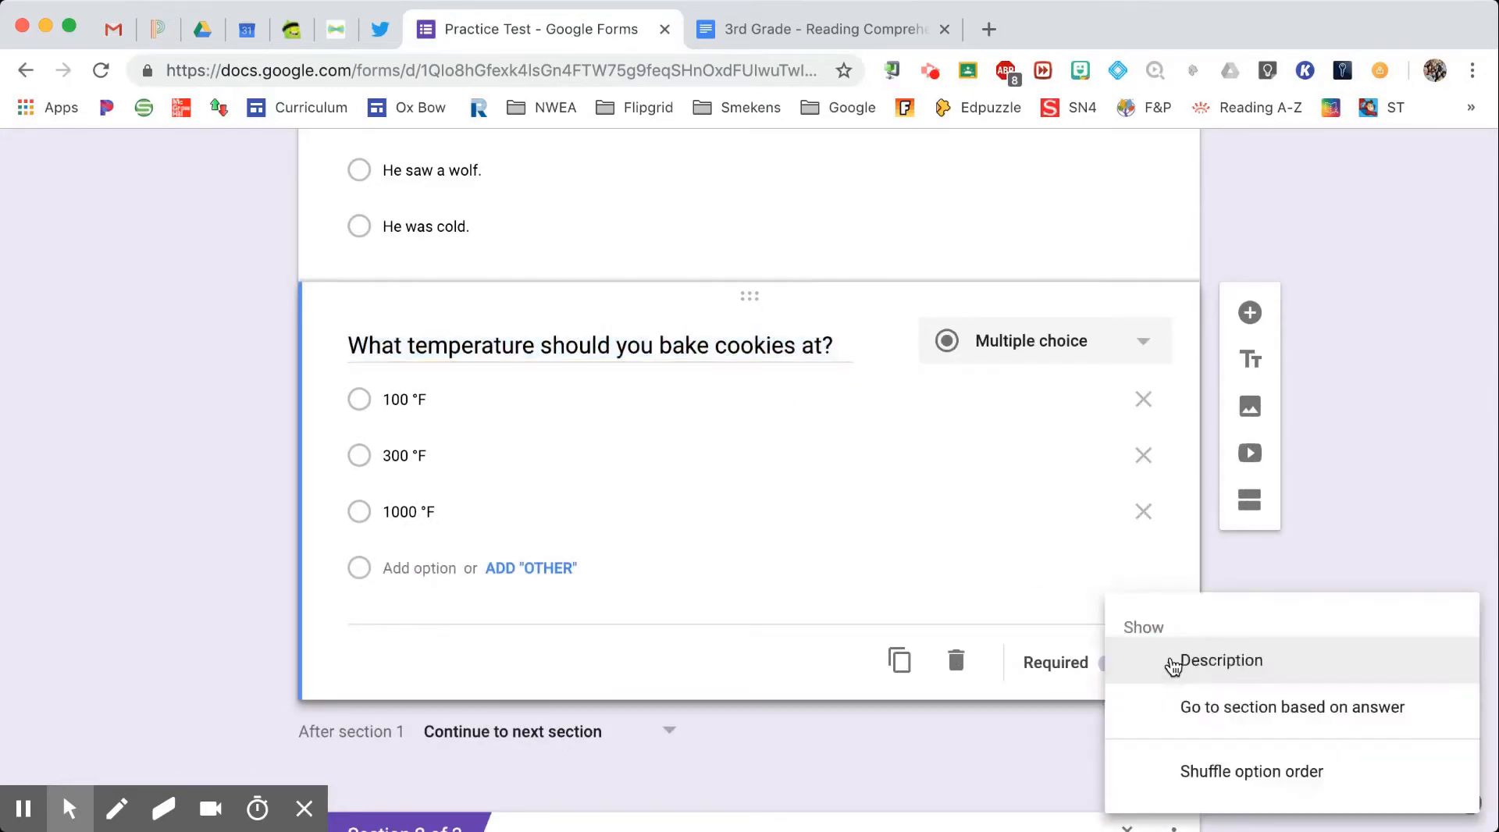
pyautogui.click(1192, 709)
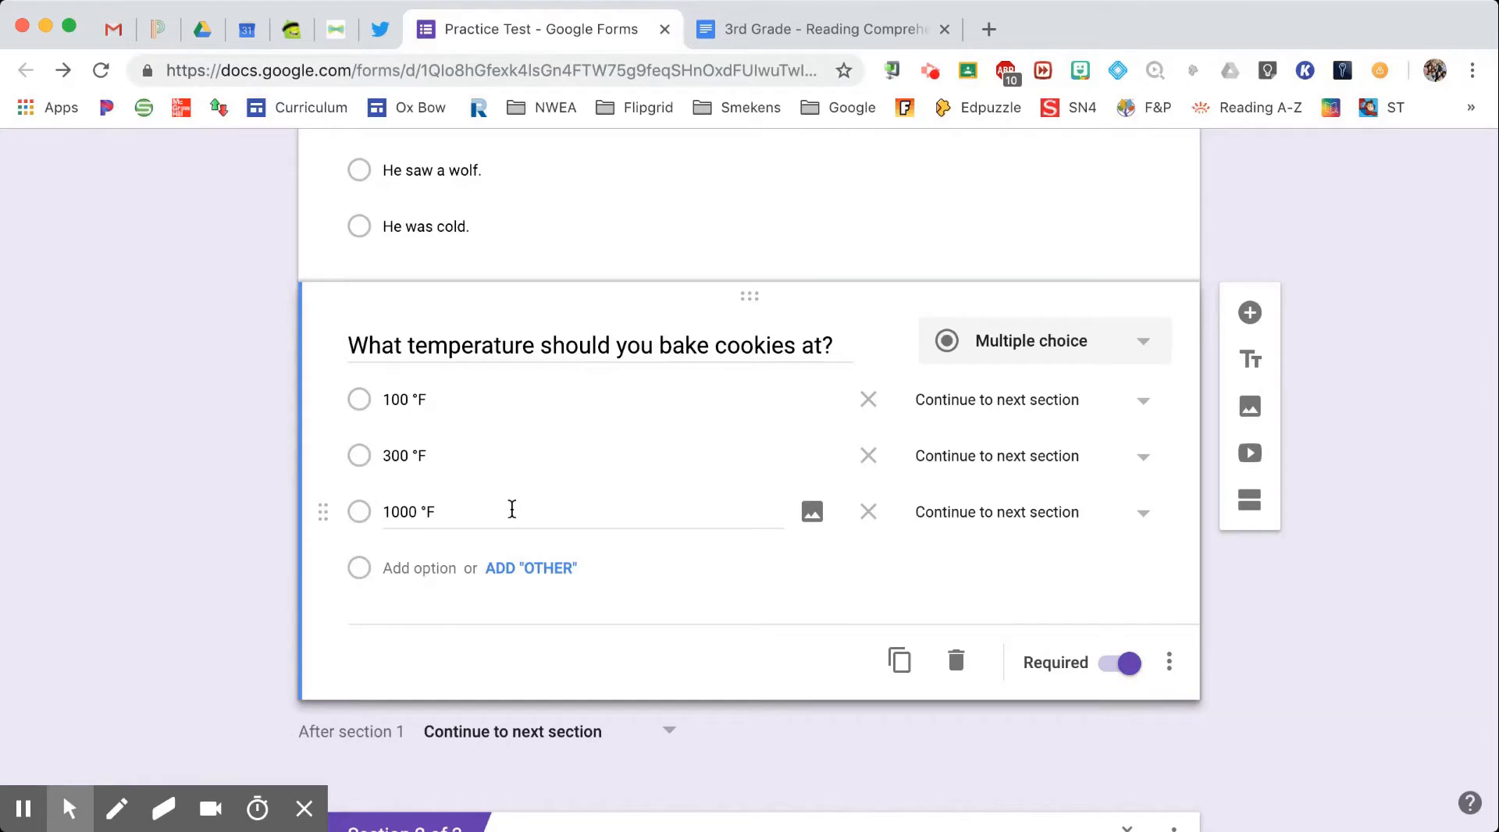
# Step: Route the 100 °F and 1000 °F answers to section 2 (Review) and the 300 °F answer to section 3 (Questions)
pyautogui.click(1141, 403)
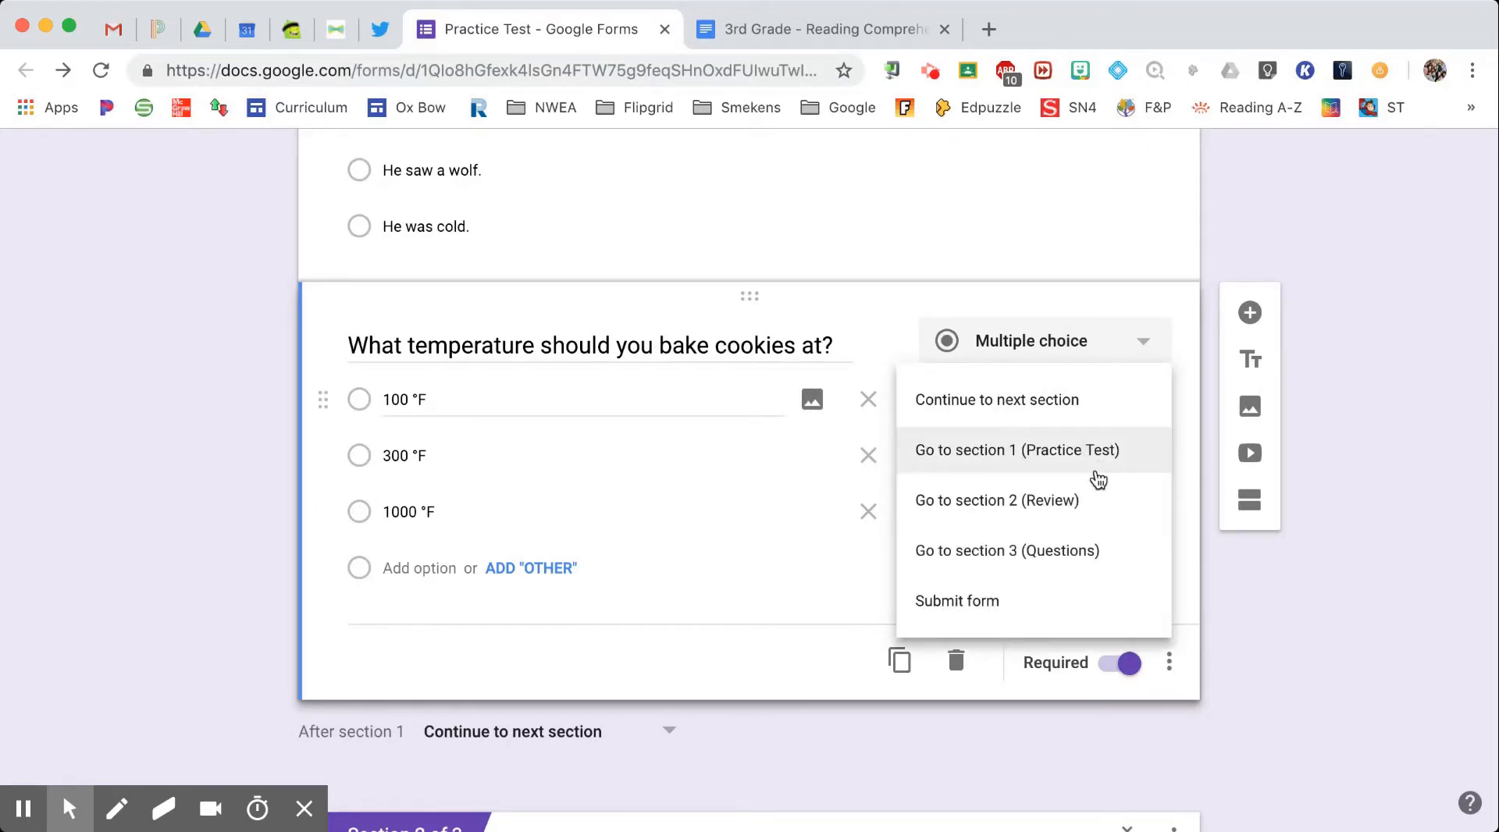
pyautogui.click(1055, 500)
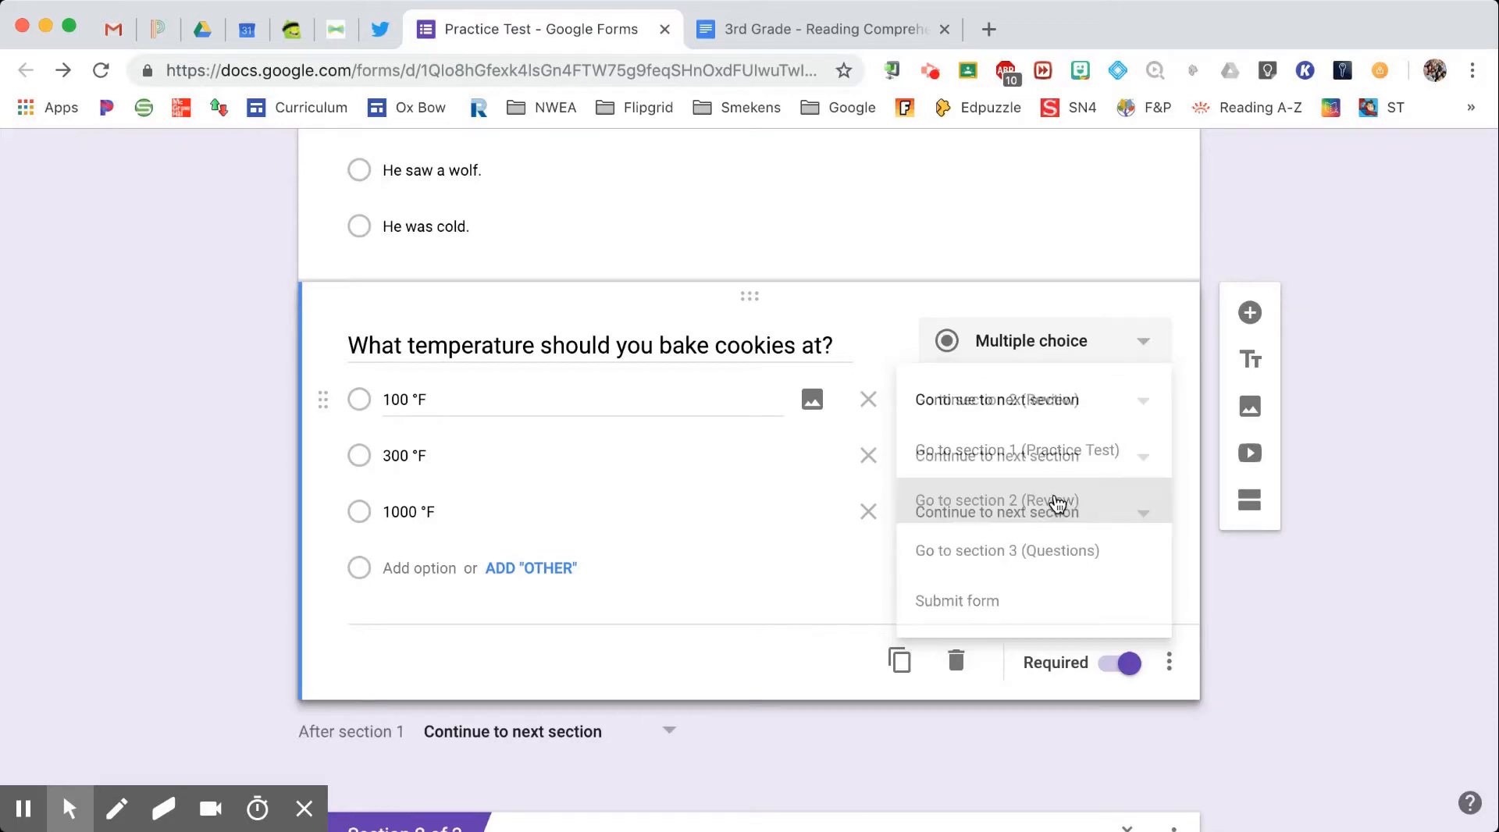
pyautogui.click(1134, 519)
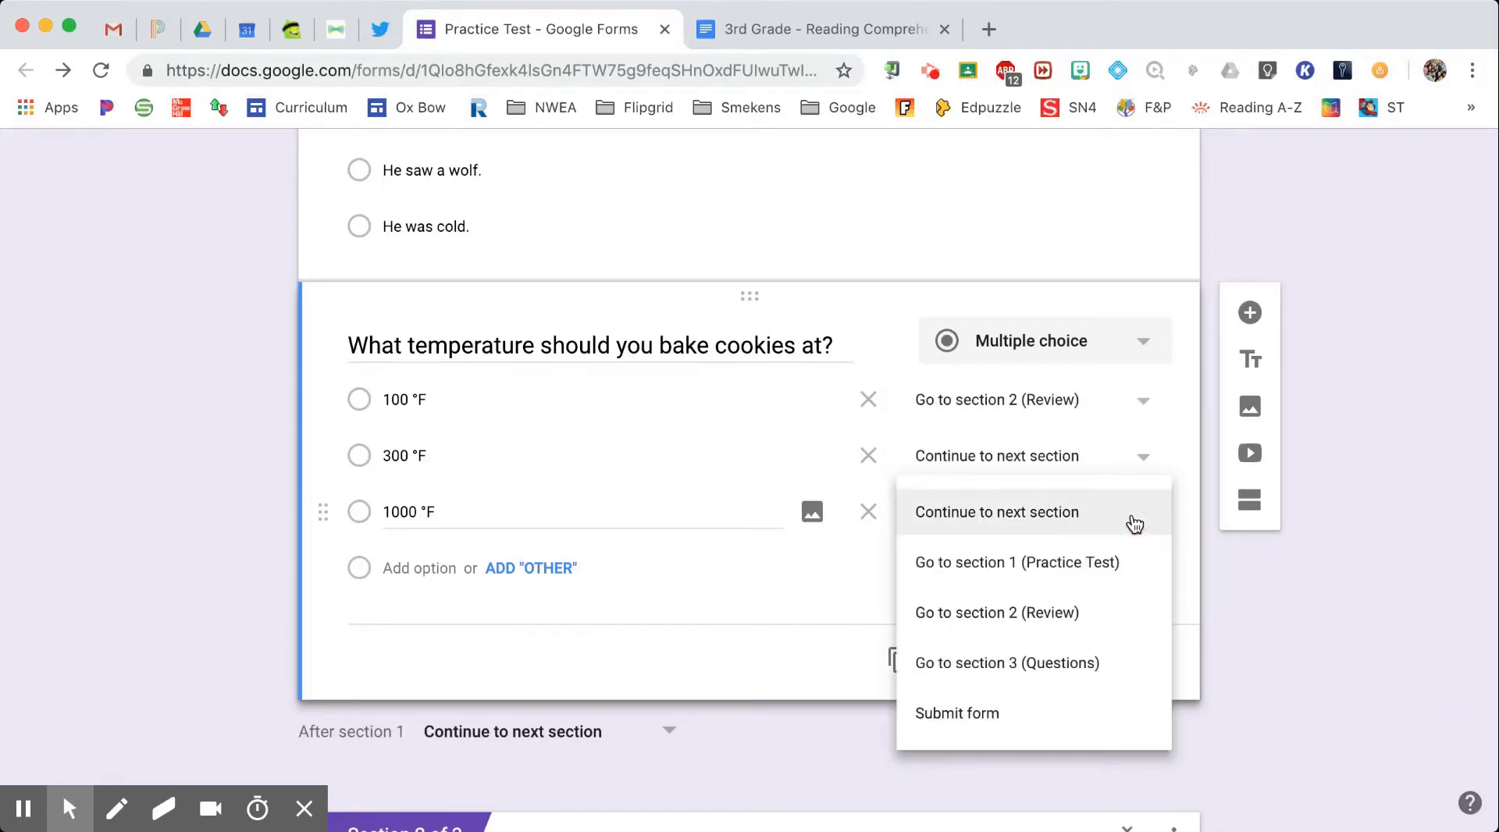
pyautogui.click(1076, 609)
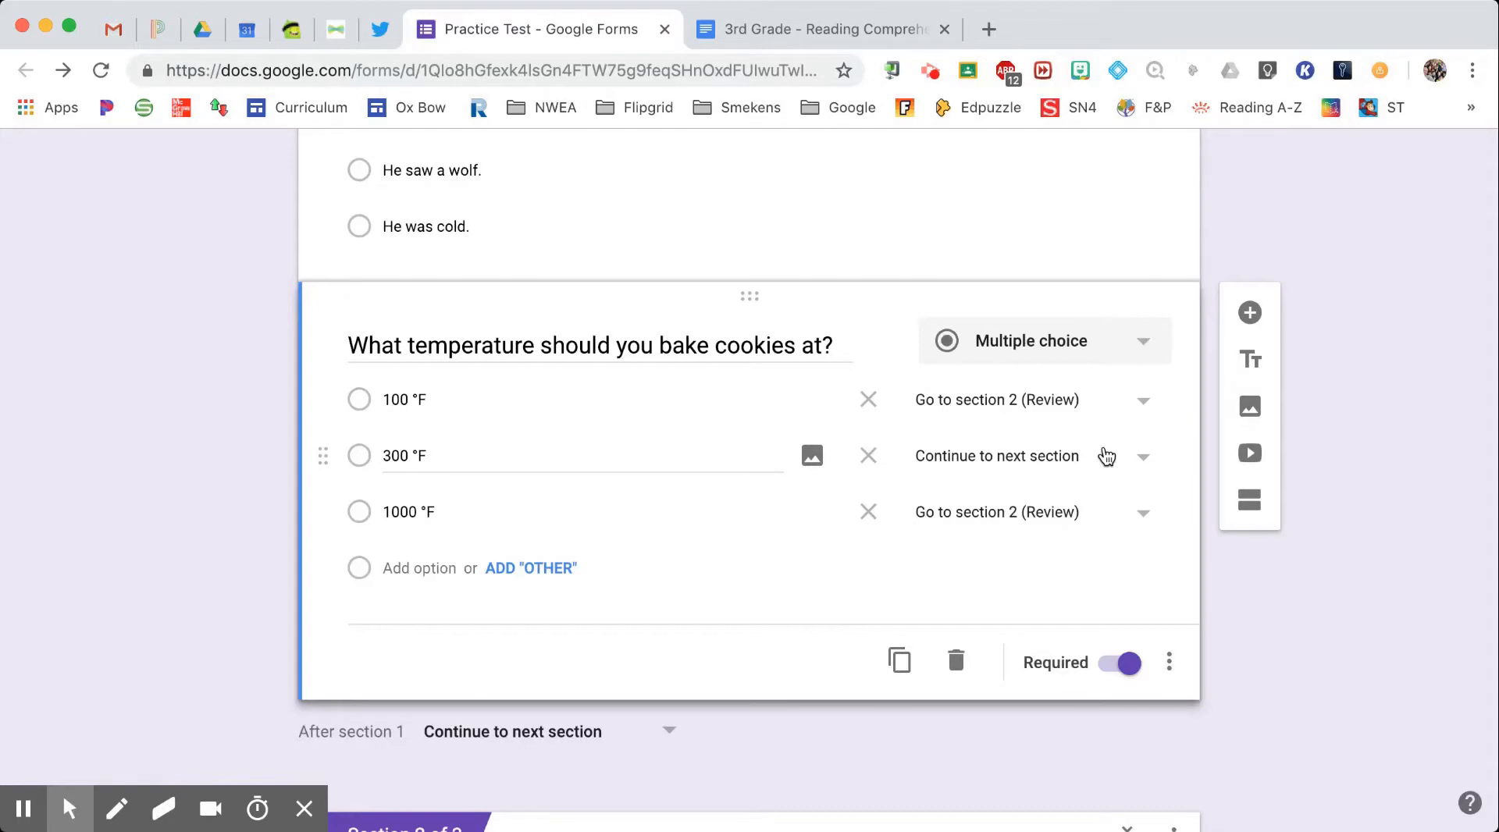
pyautogui.click(1144, 457)
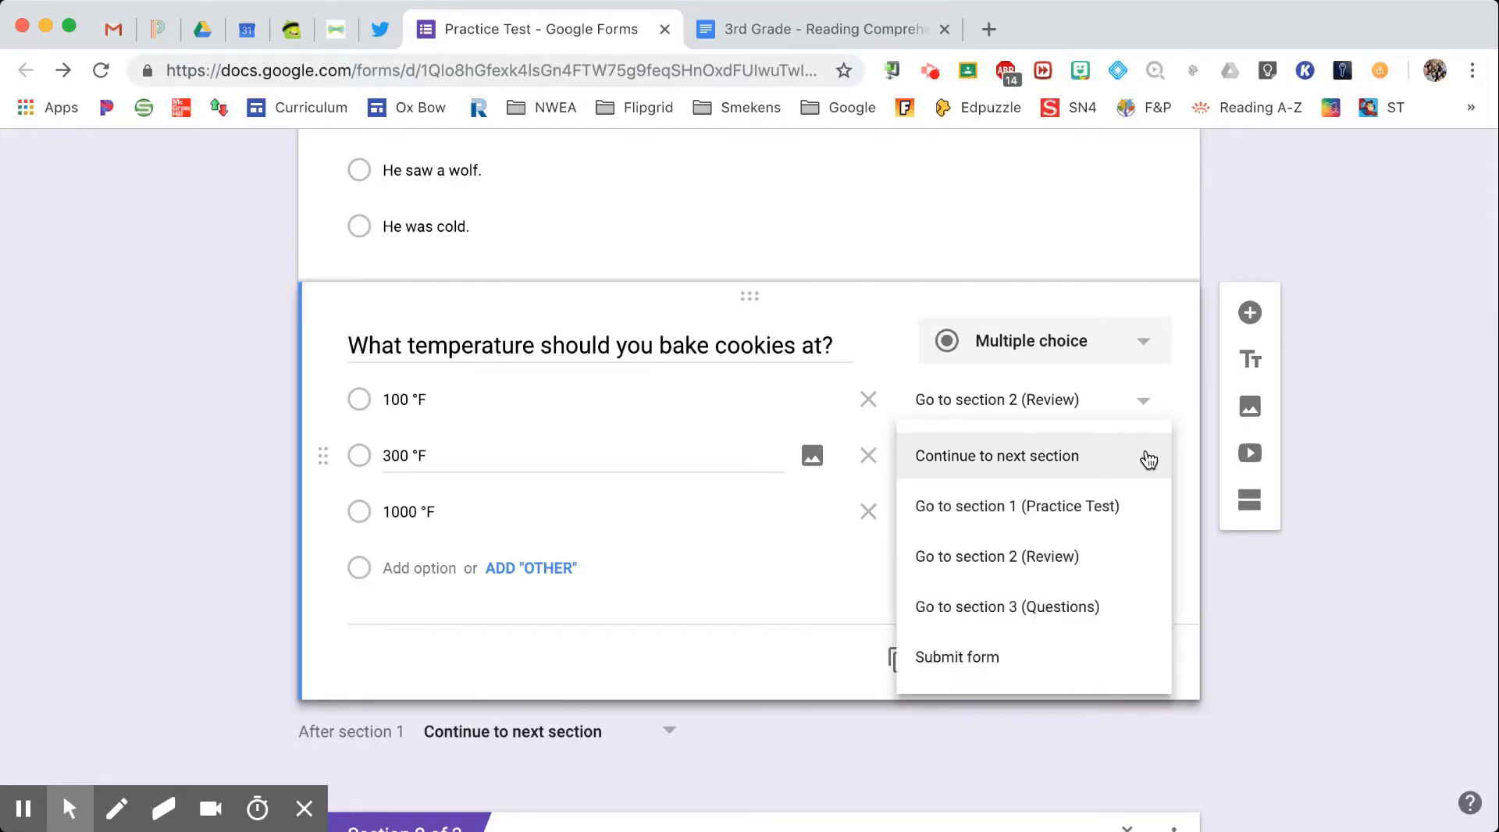
pyautogui.click(1005, 607)
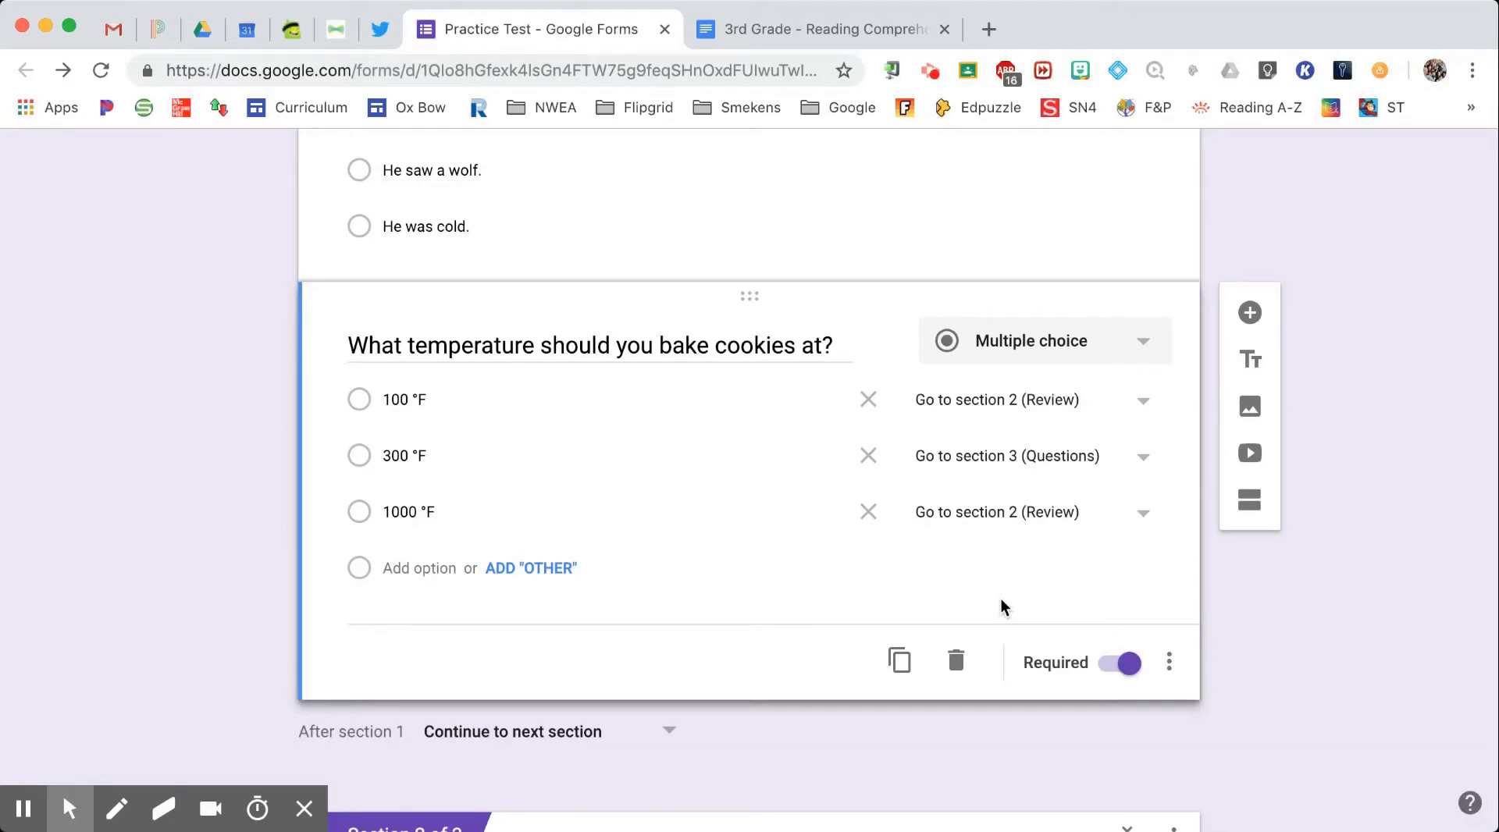
# Step: Browse the gallery of available form add-ons, then close it
pyautogui.scroll(15, 1003, 608)
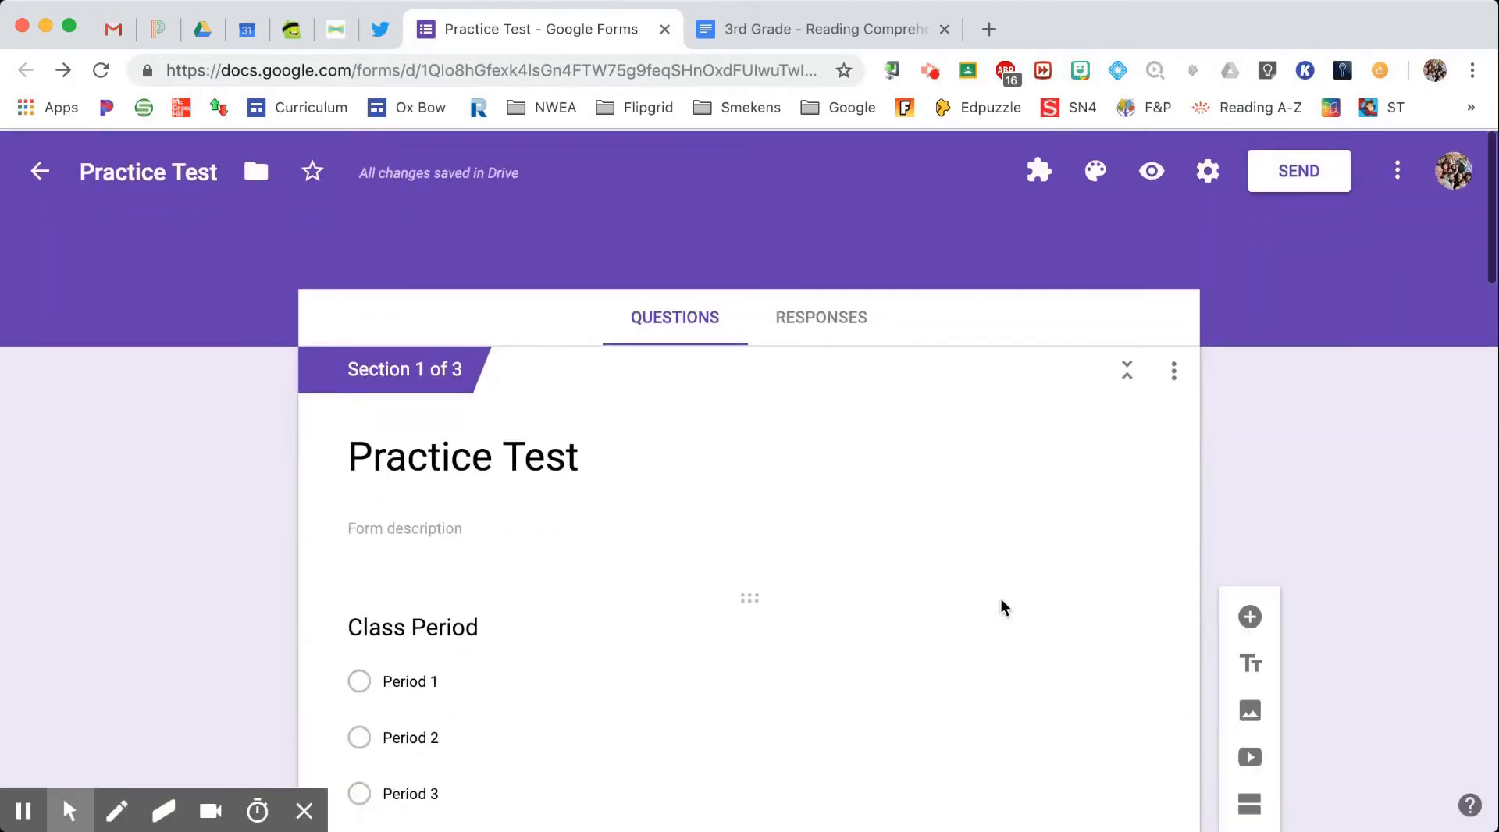
pyautogui.click(1398, 176)
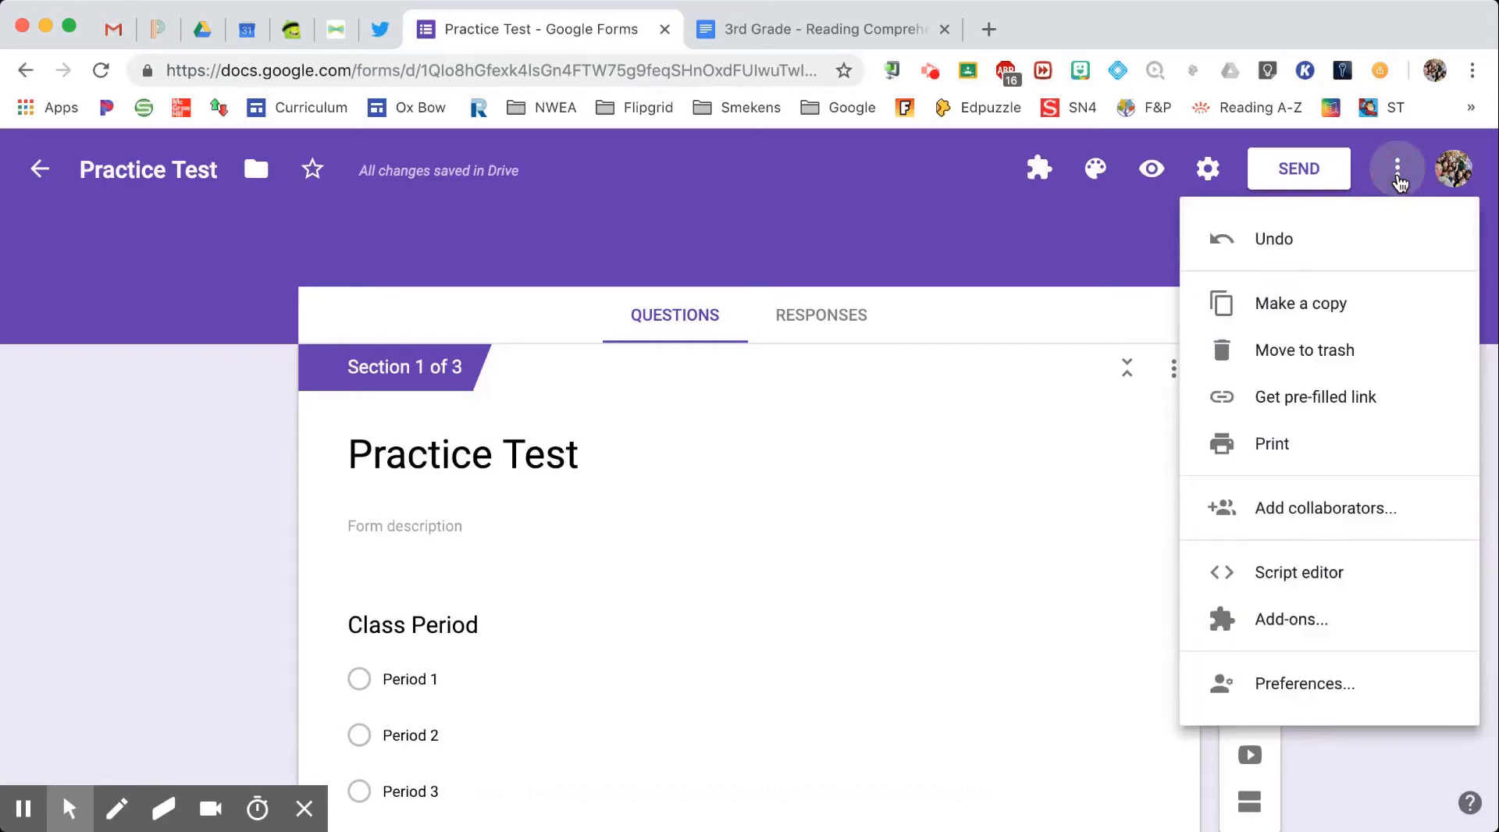
pyautogui.click(1306, 620)
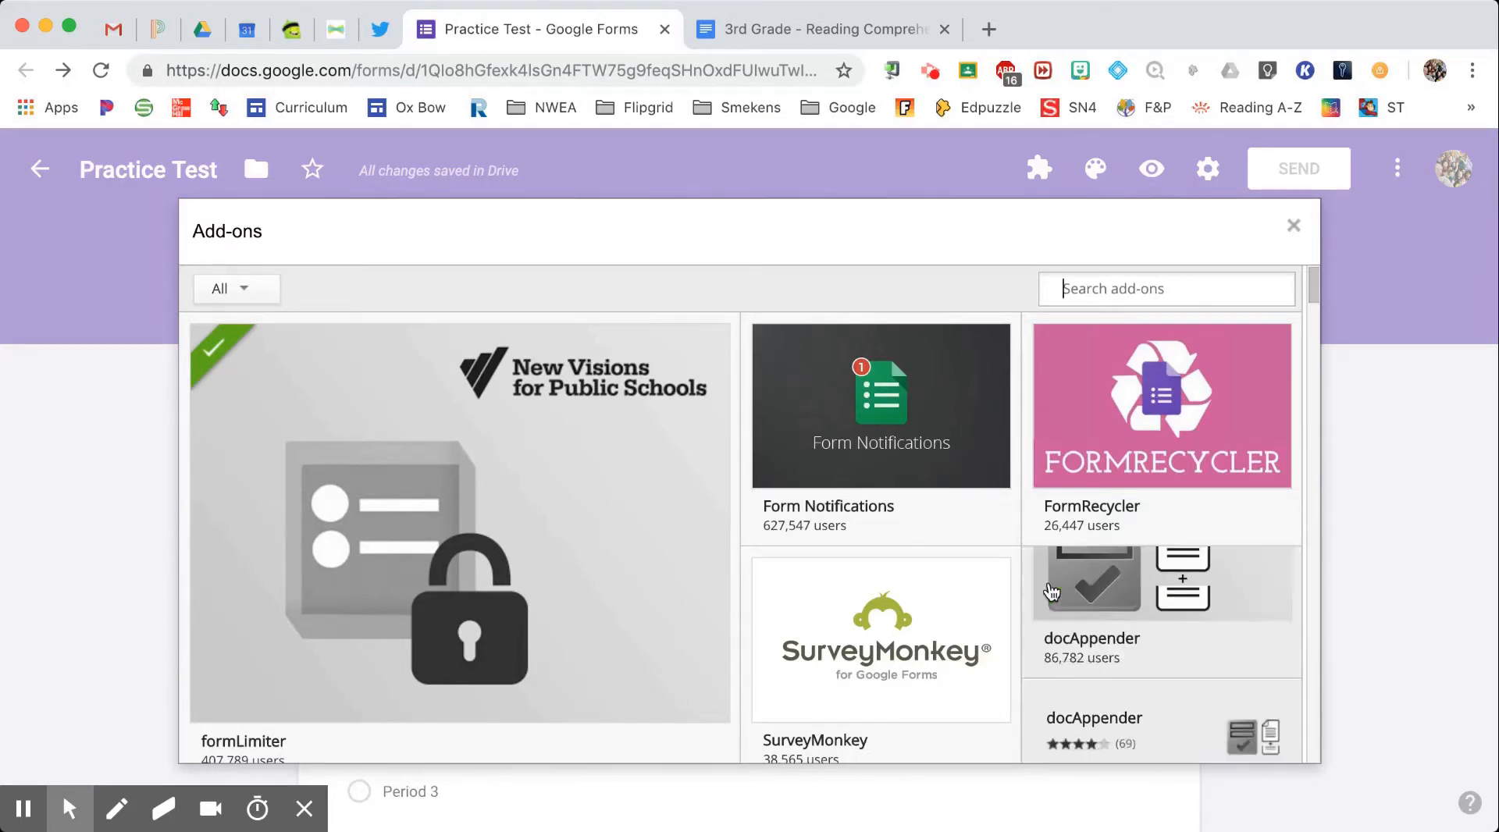
pyautogui.scroll(-3, 1052, 592)
pyautogui.scroll(-6, 1052, 591)
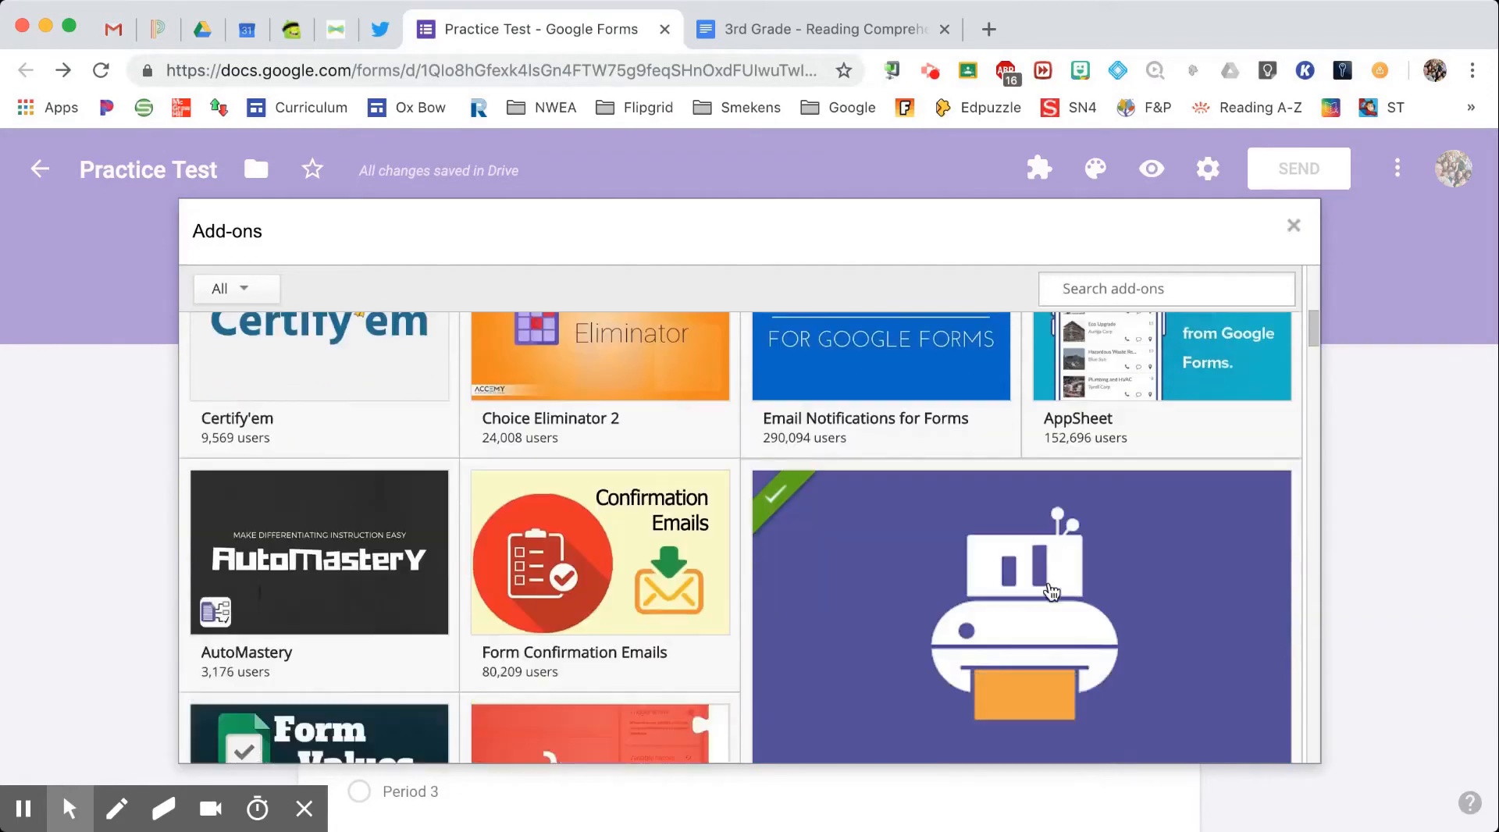
pyautogui.scroll(-7, 1052, 591)
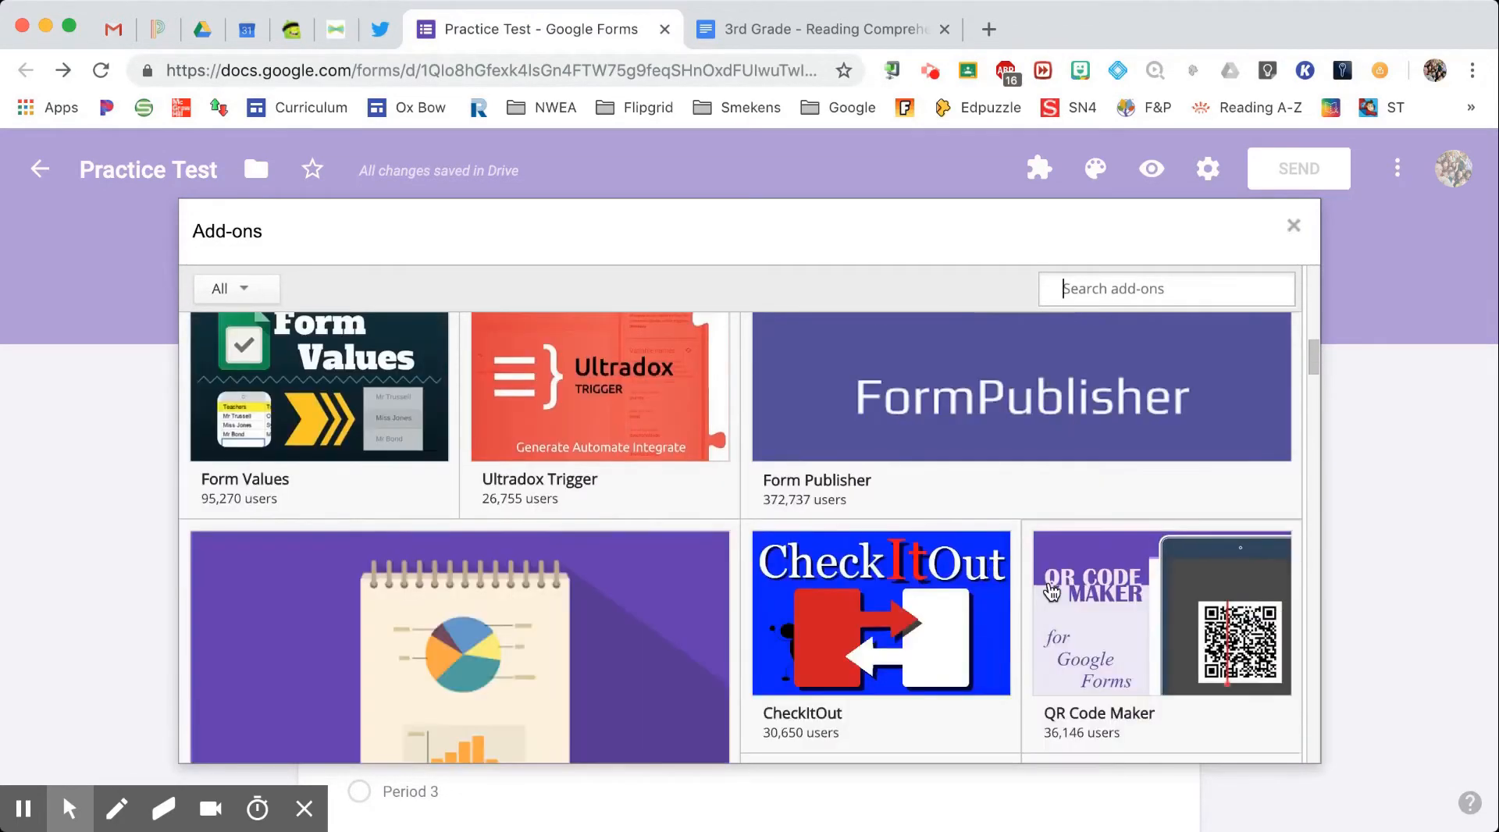
pyautogui.scroll(-3, 1052, 592)
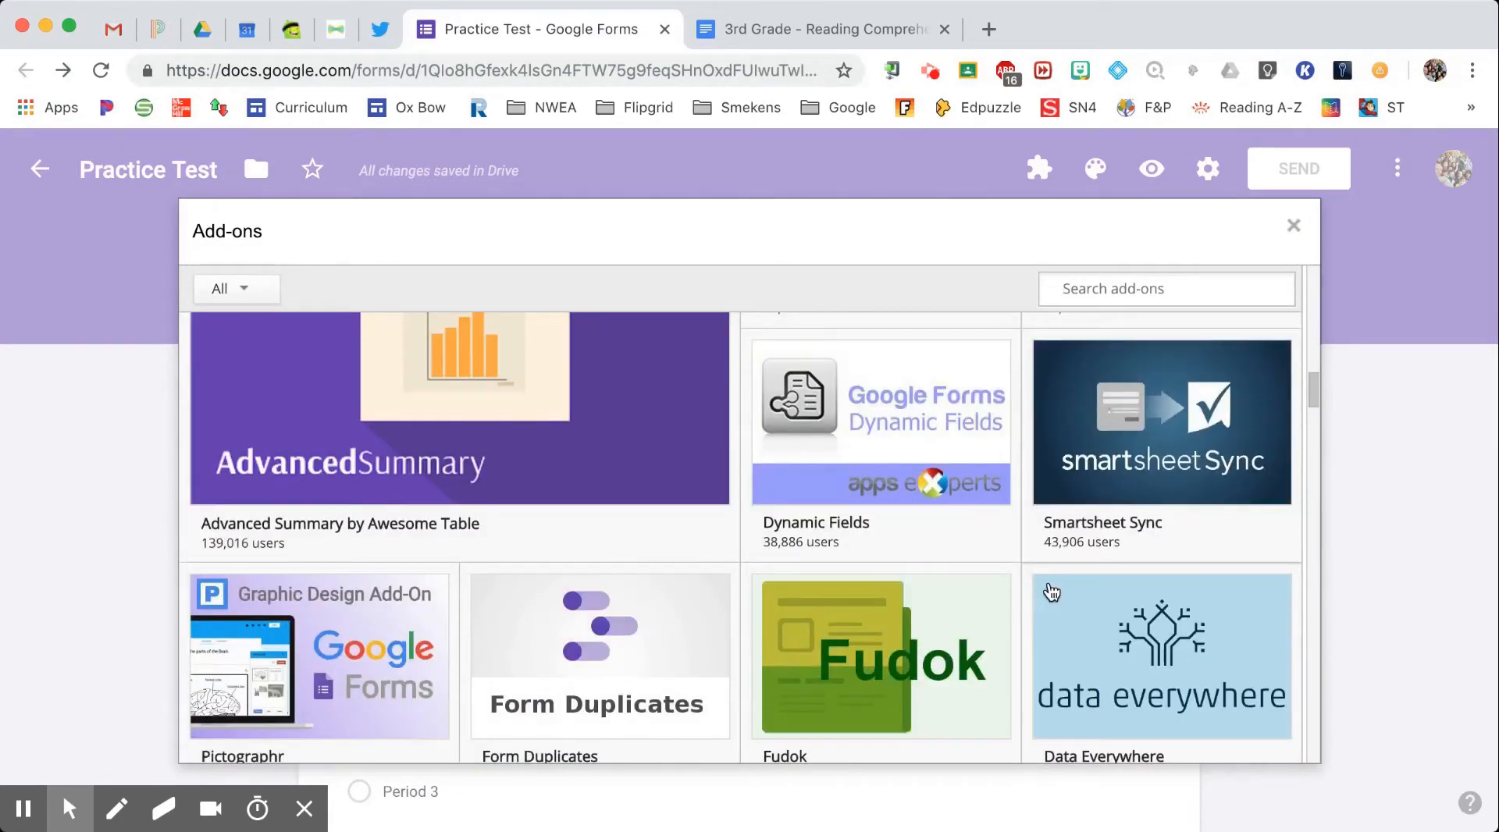
pyautogui.click(1294, 226)
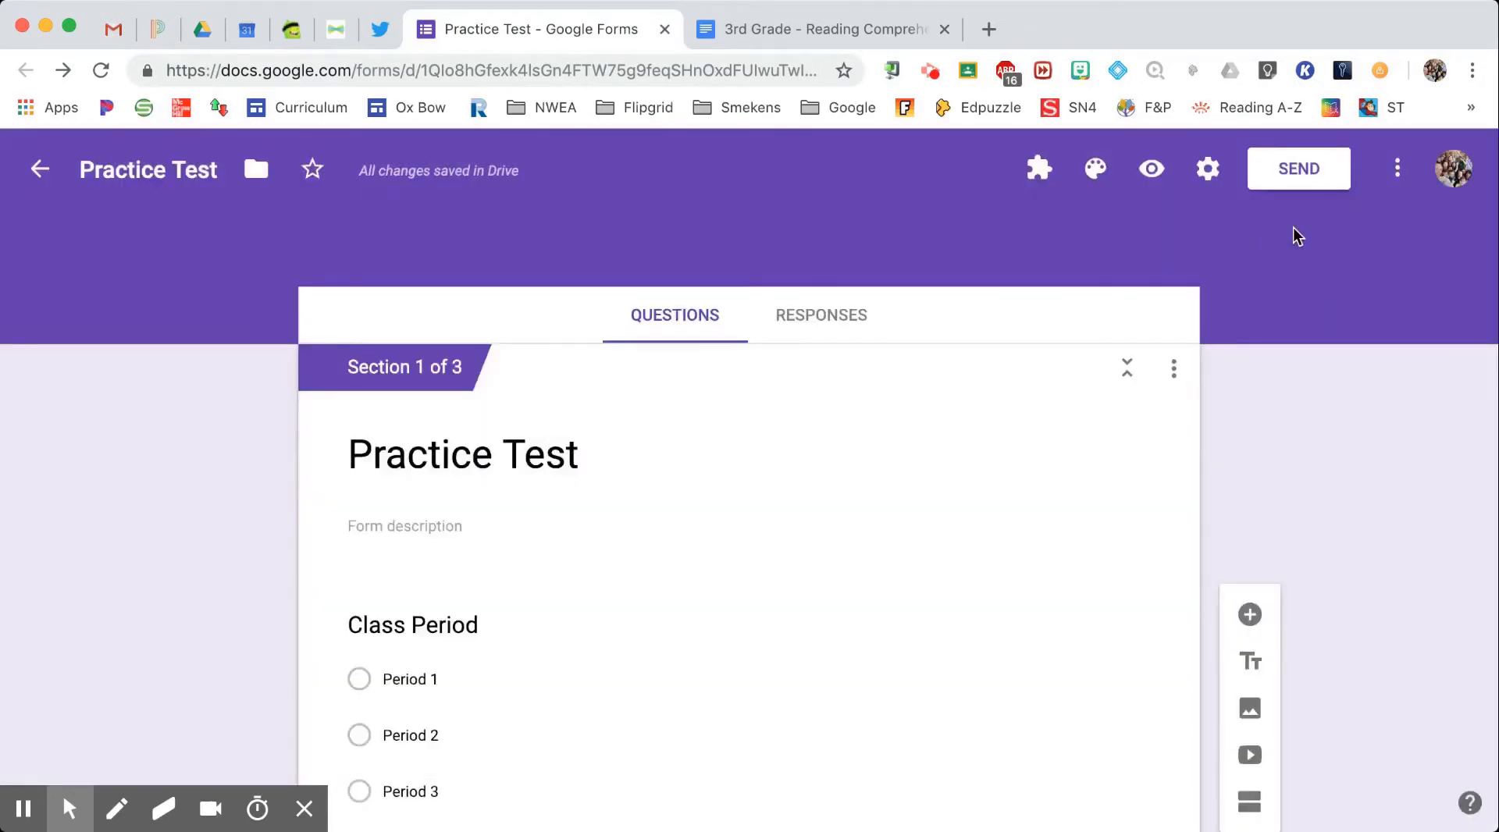
# Step: Look over the list of installed add-ons and check the Class Period question's Required setting
pyautogui.click(1038, 170)
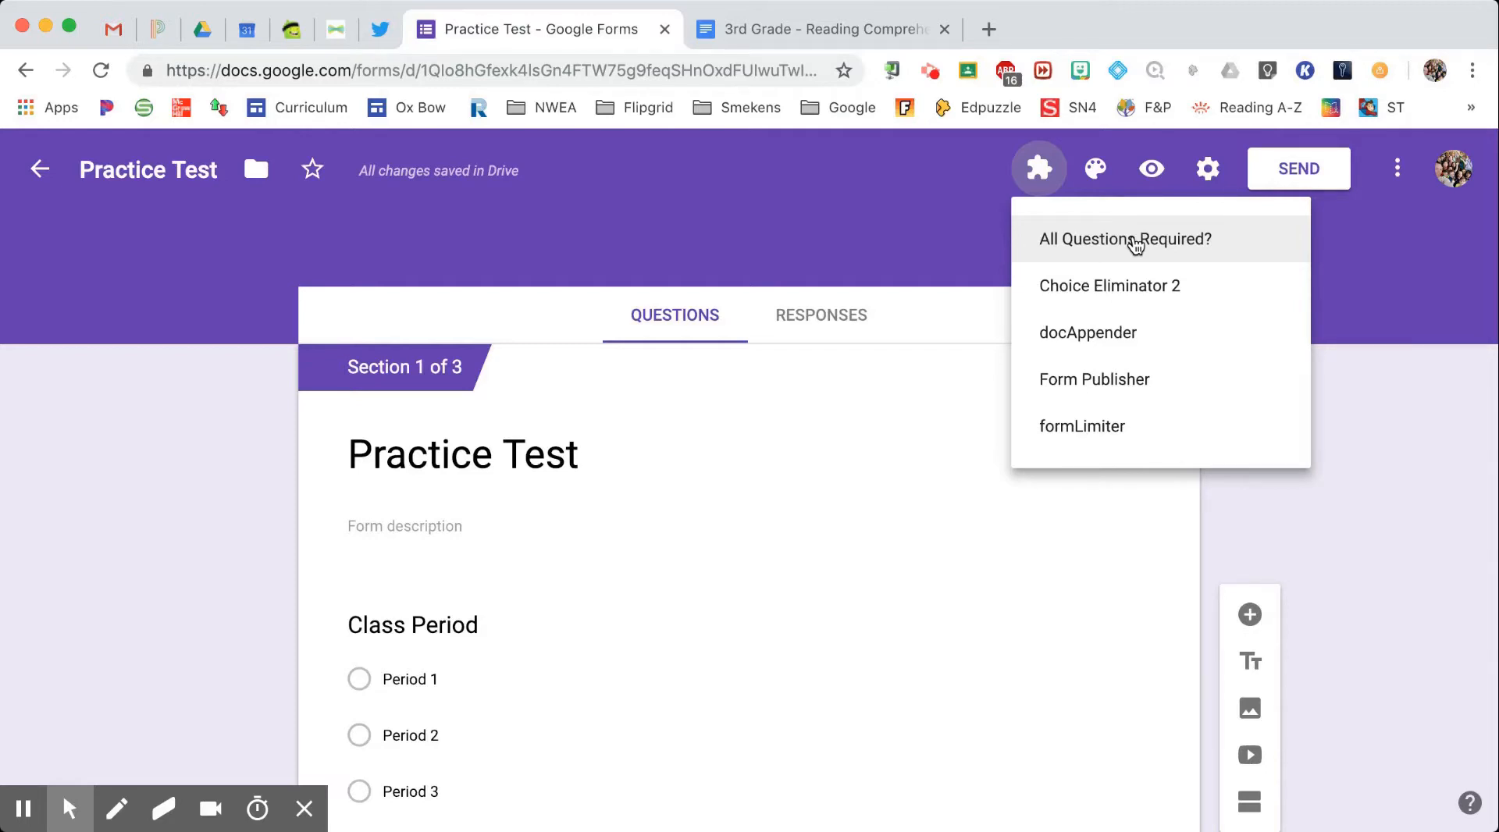
pyautogui.scroll(-4, 1279, 522)
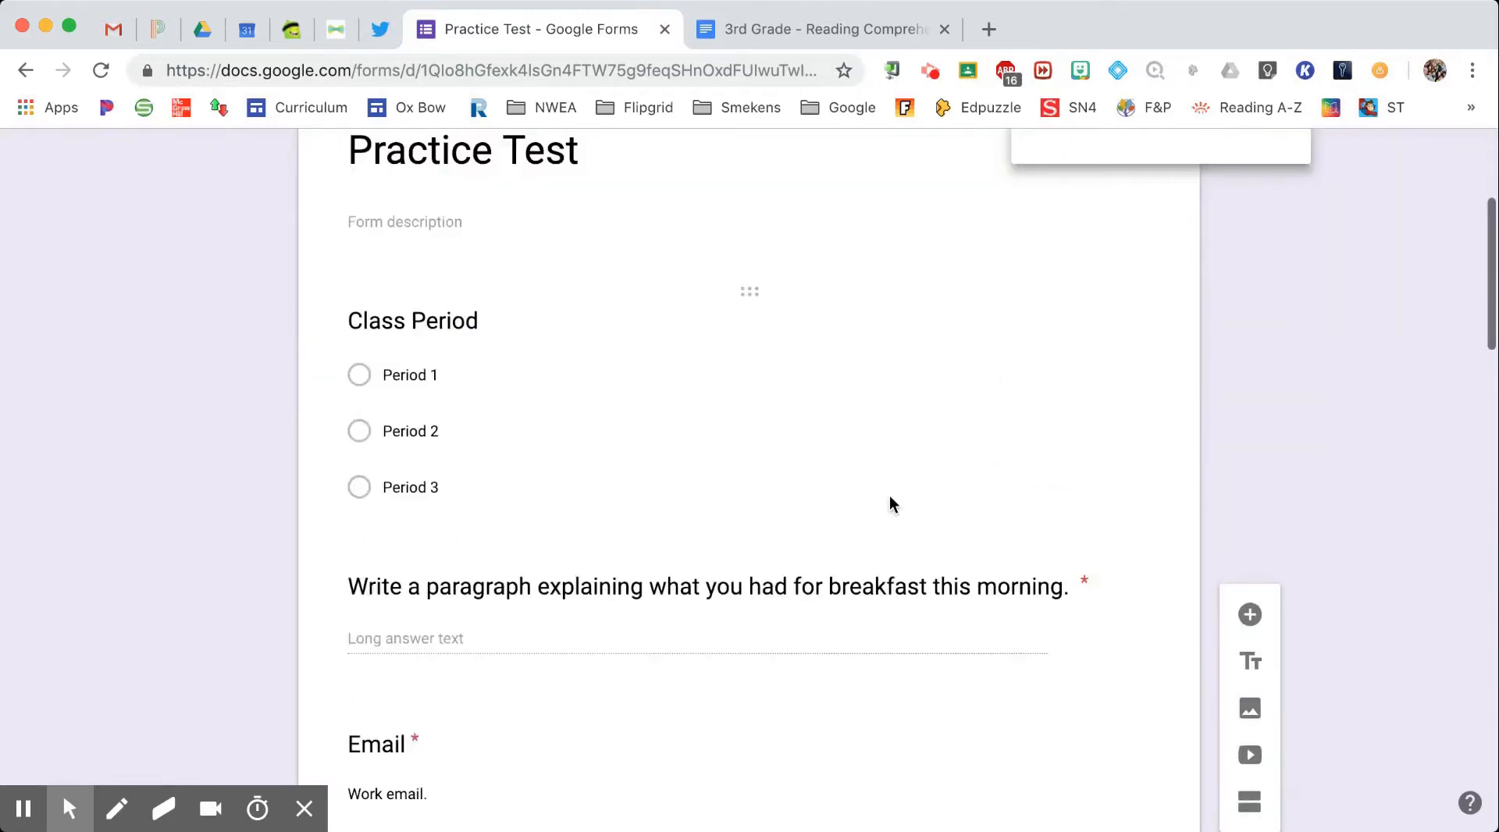
pyautogui.click(889, 495)
pyautogui.scroll(-3, 773, 664)
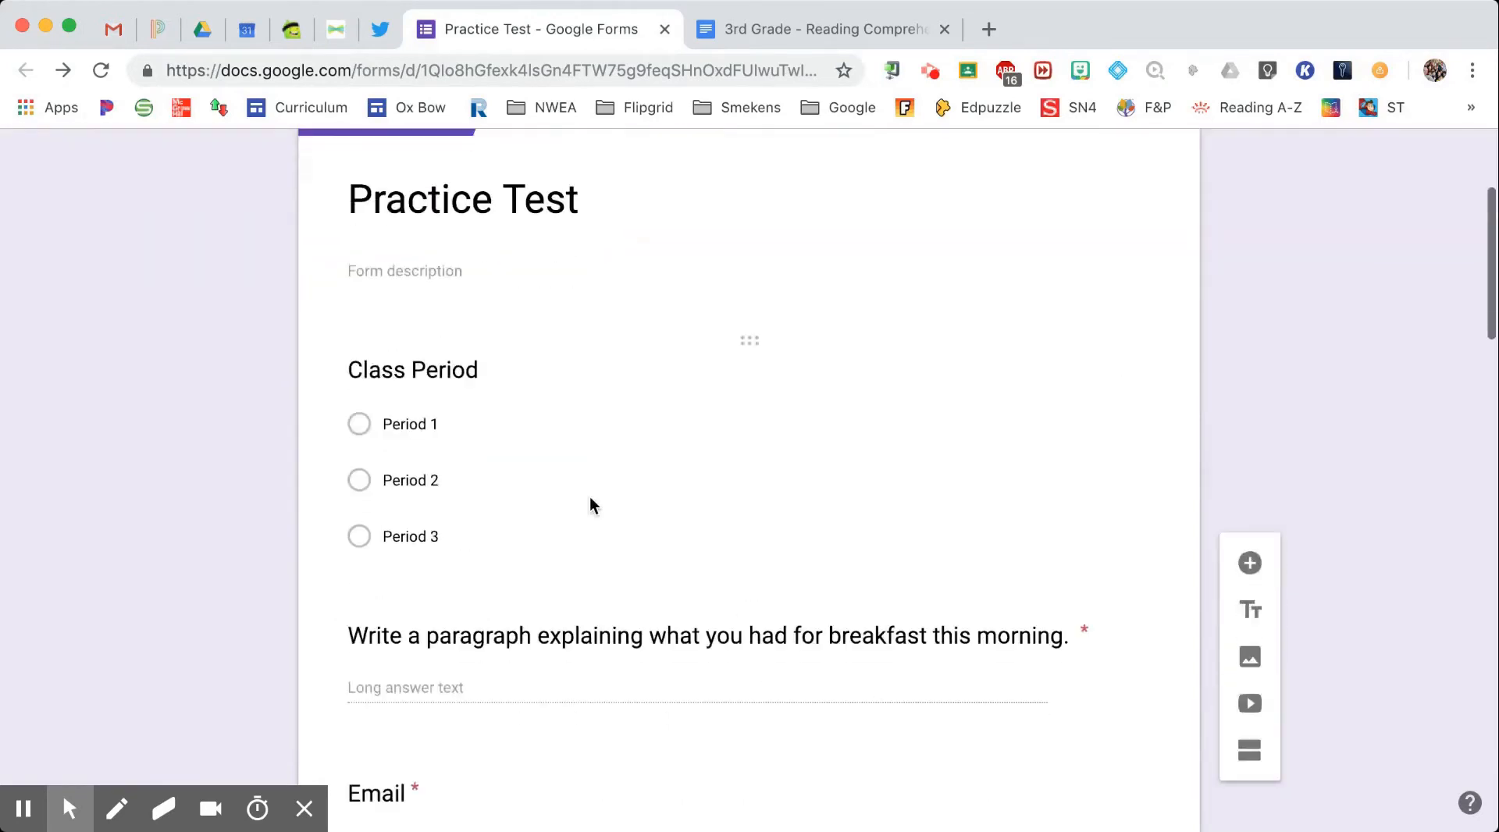
pyautogui.click(744, 340)
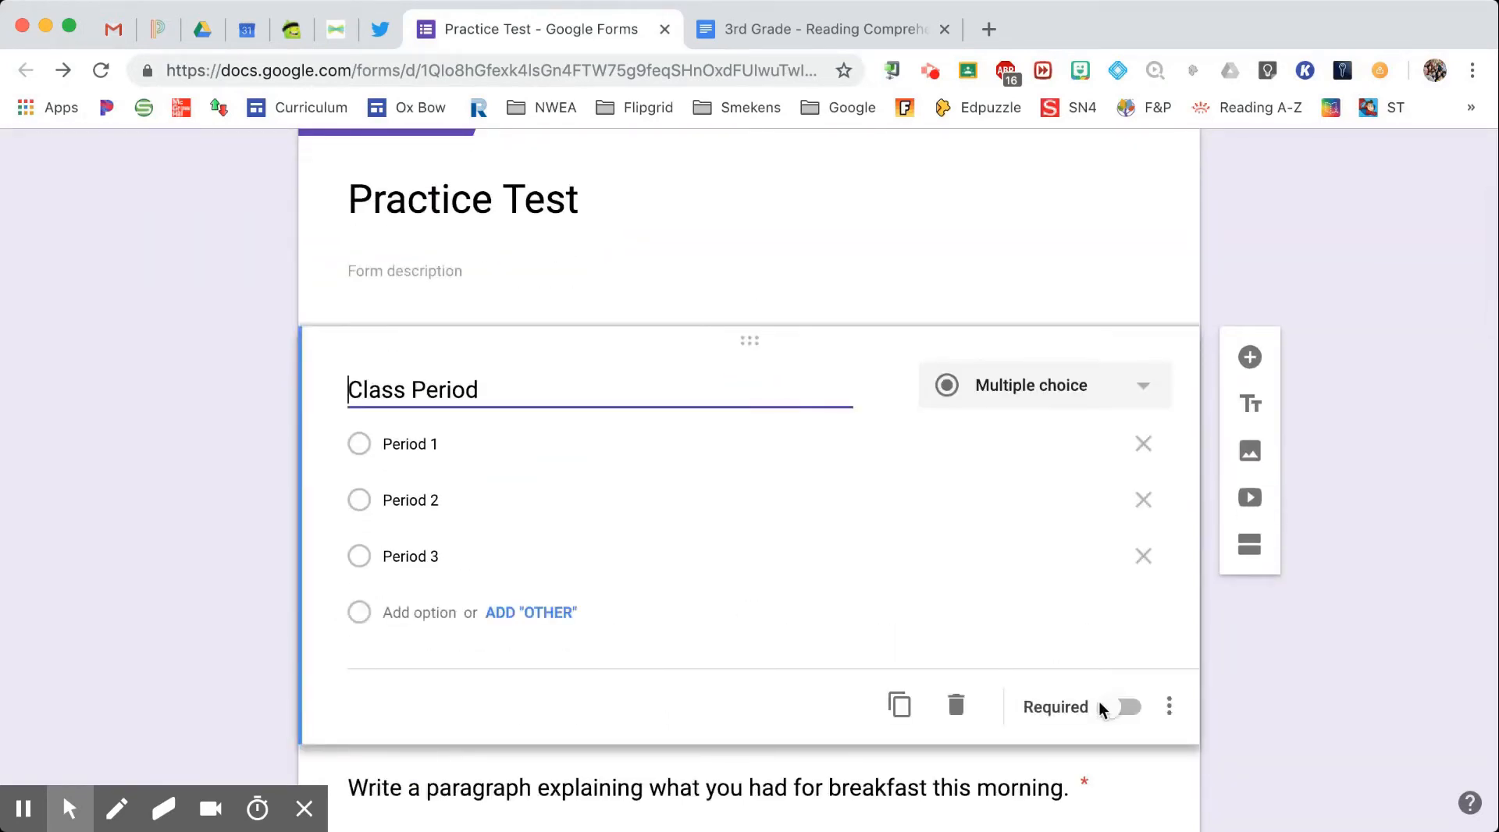
# Step: Set all questions as required with the All Questions Required? add-on, granting its script permission, and check the questions for required marks
pyautogui.scroll(4, 1148, 706)
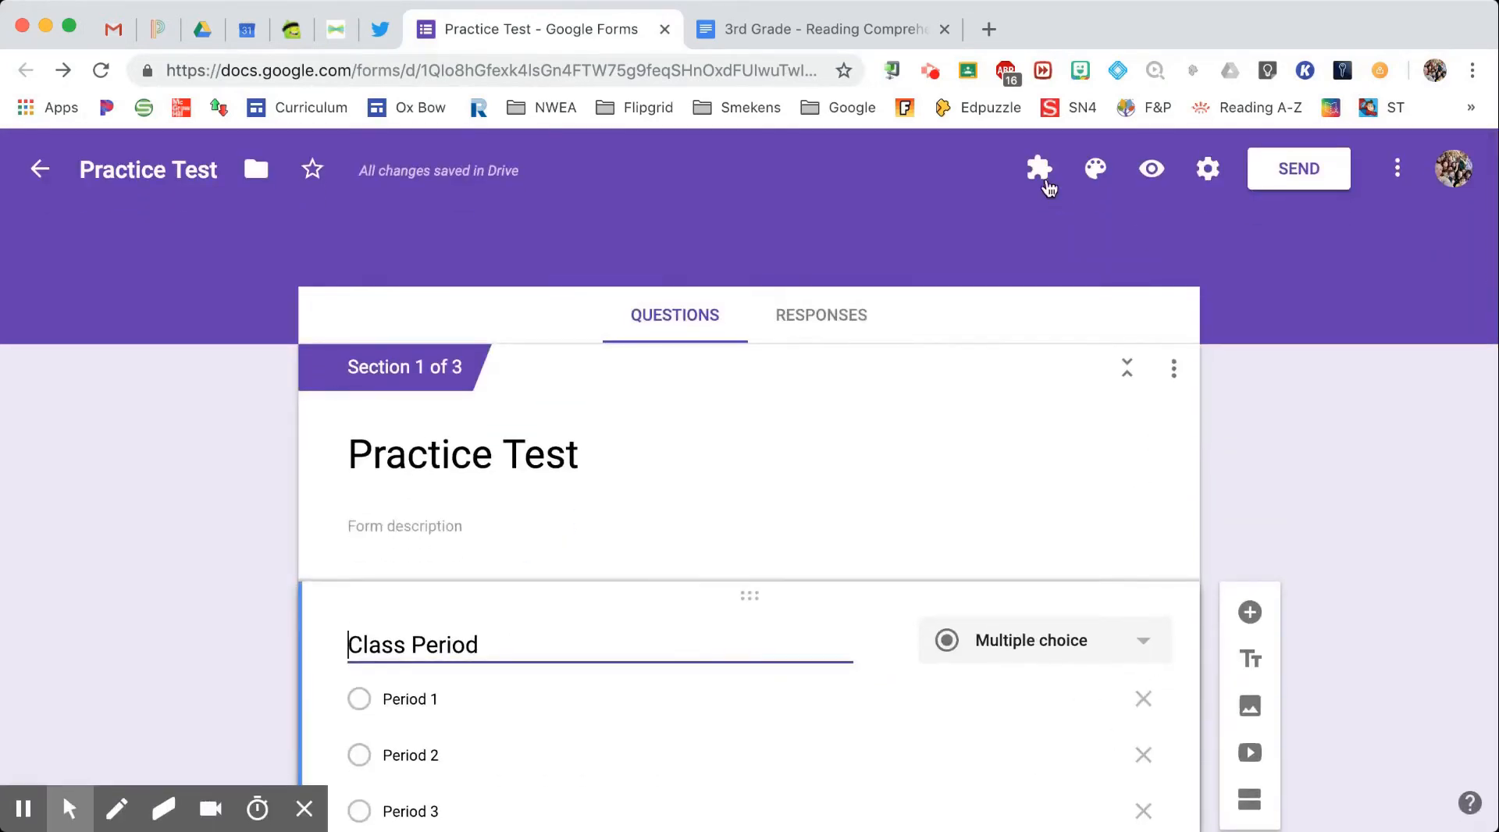
pyautogui.click(1040, 170)
pyautogui.click(1059, 240)
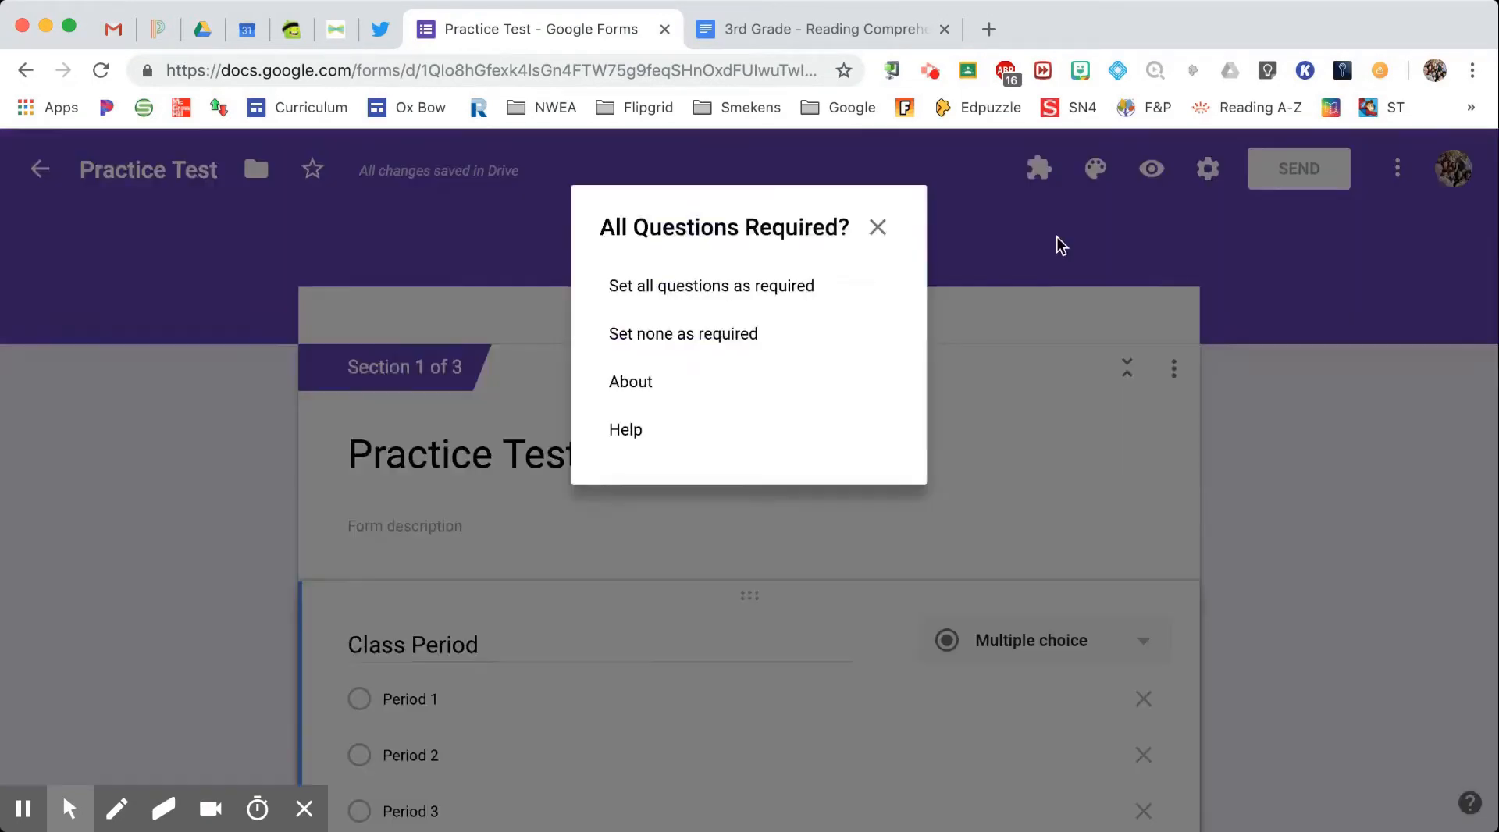
pyautogui.click(719, 289)
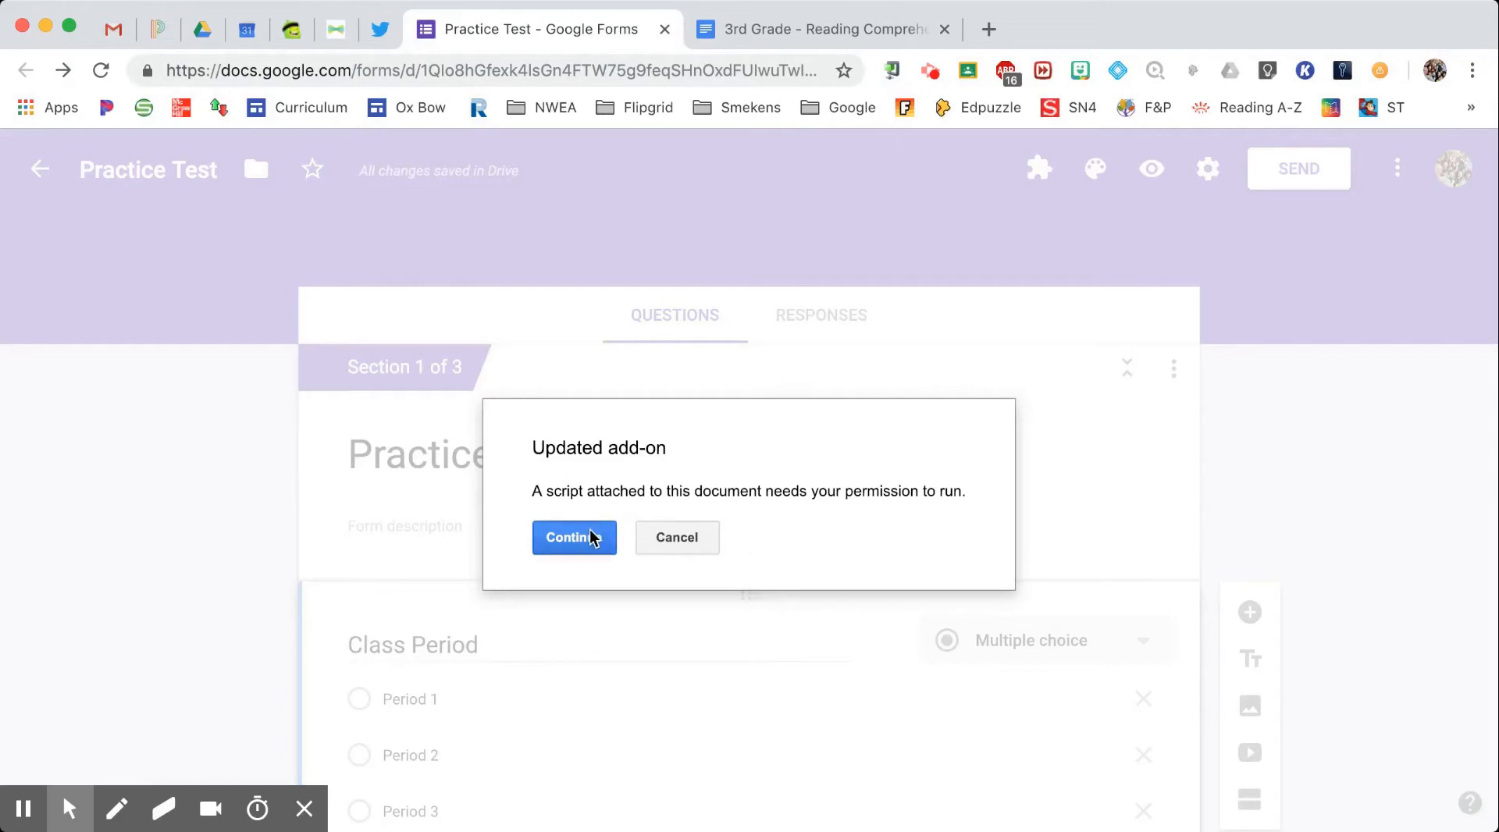
pyautogui.click(578, 537)
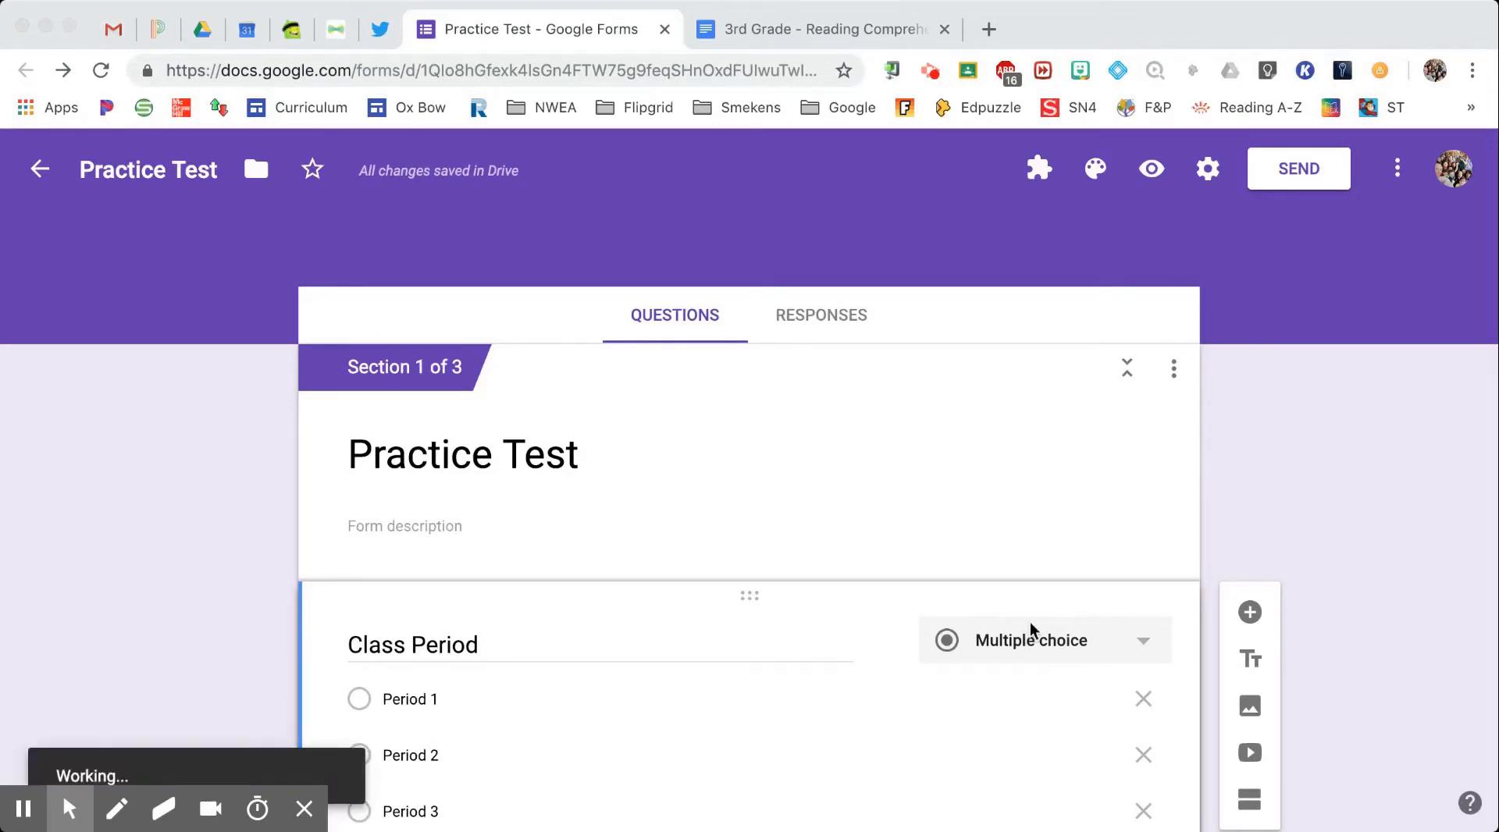
pyautogui.scroll(-4, 1030, 622)
pyautogui.scroll(-3, 1132, 678)
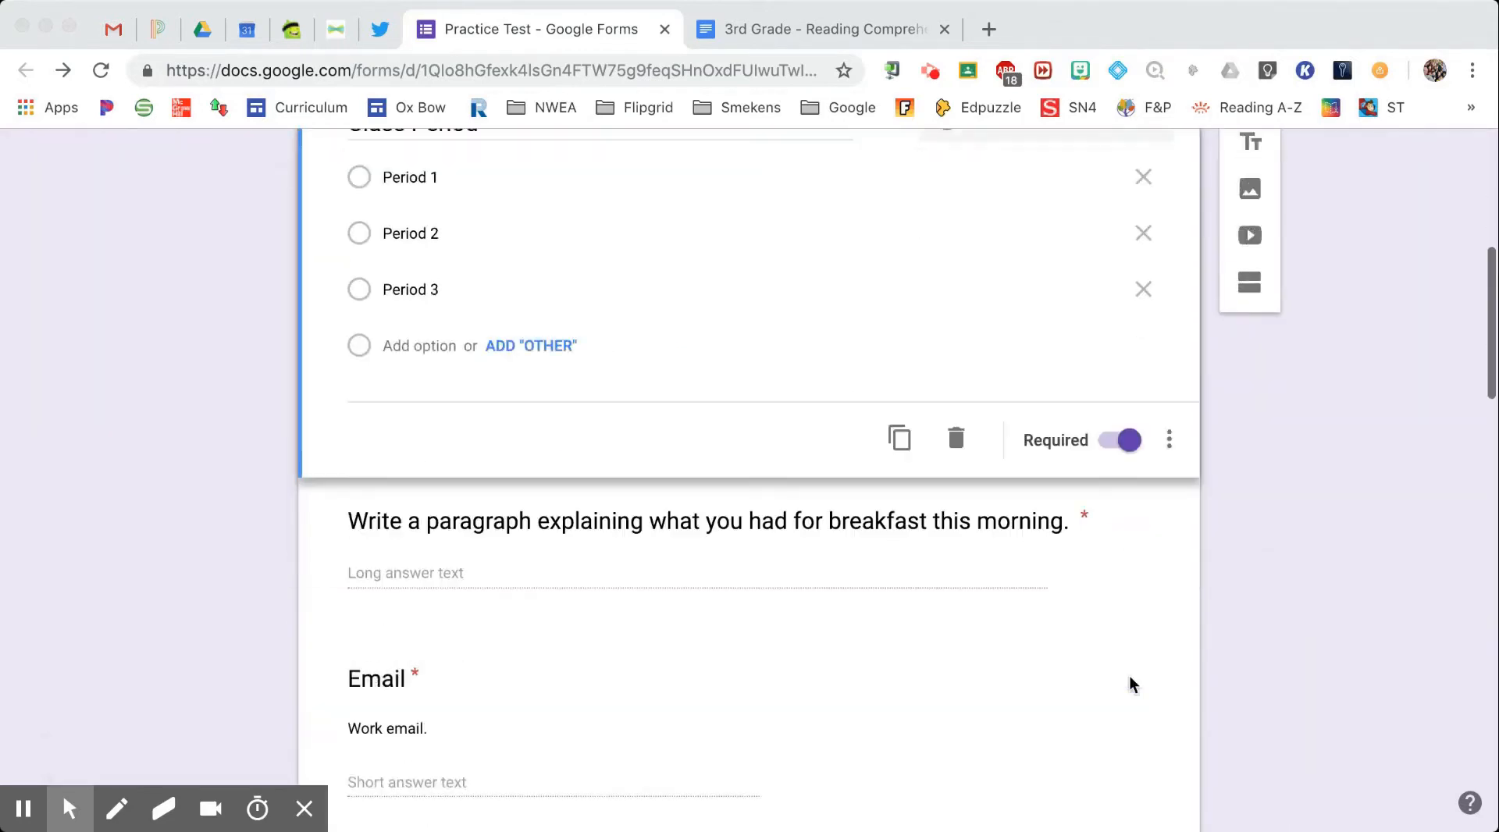
pyautogui.scroll(-4, 954, 546)
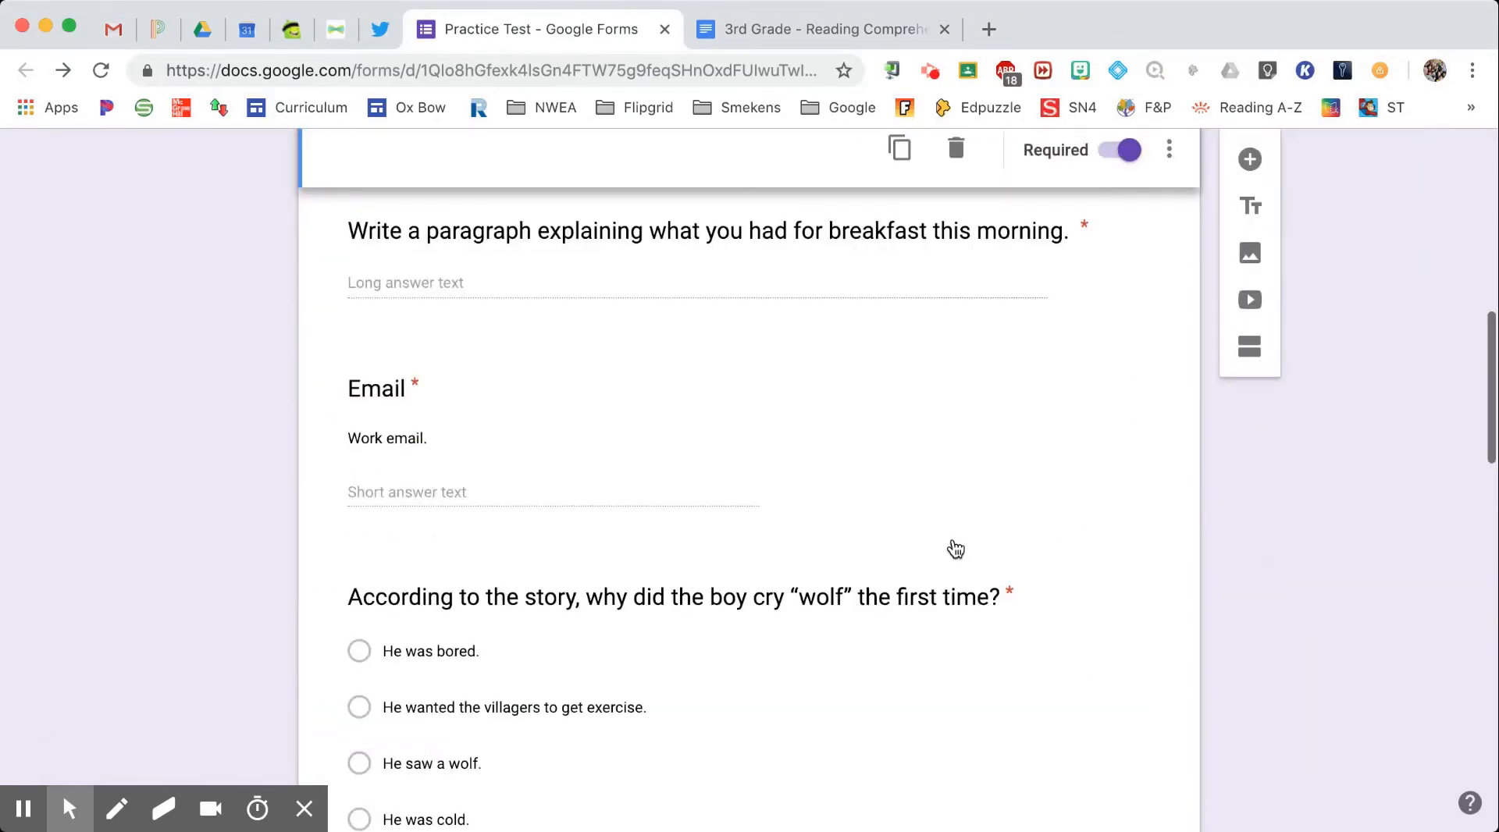
pyautogui.click(546, 395)
pyautogui.scroll(10, 1051, 499)
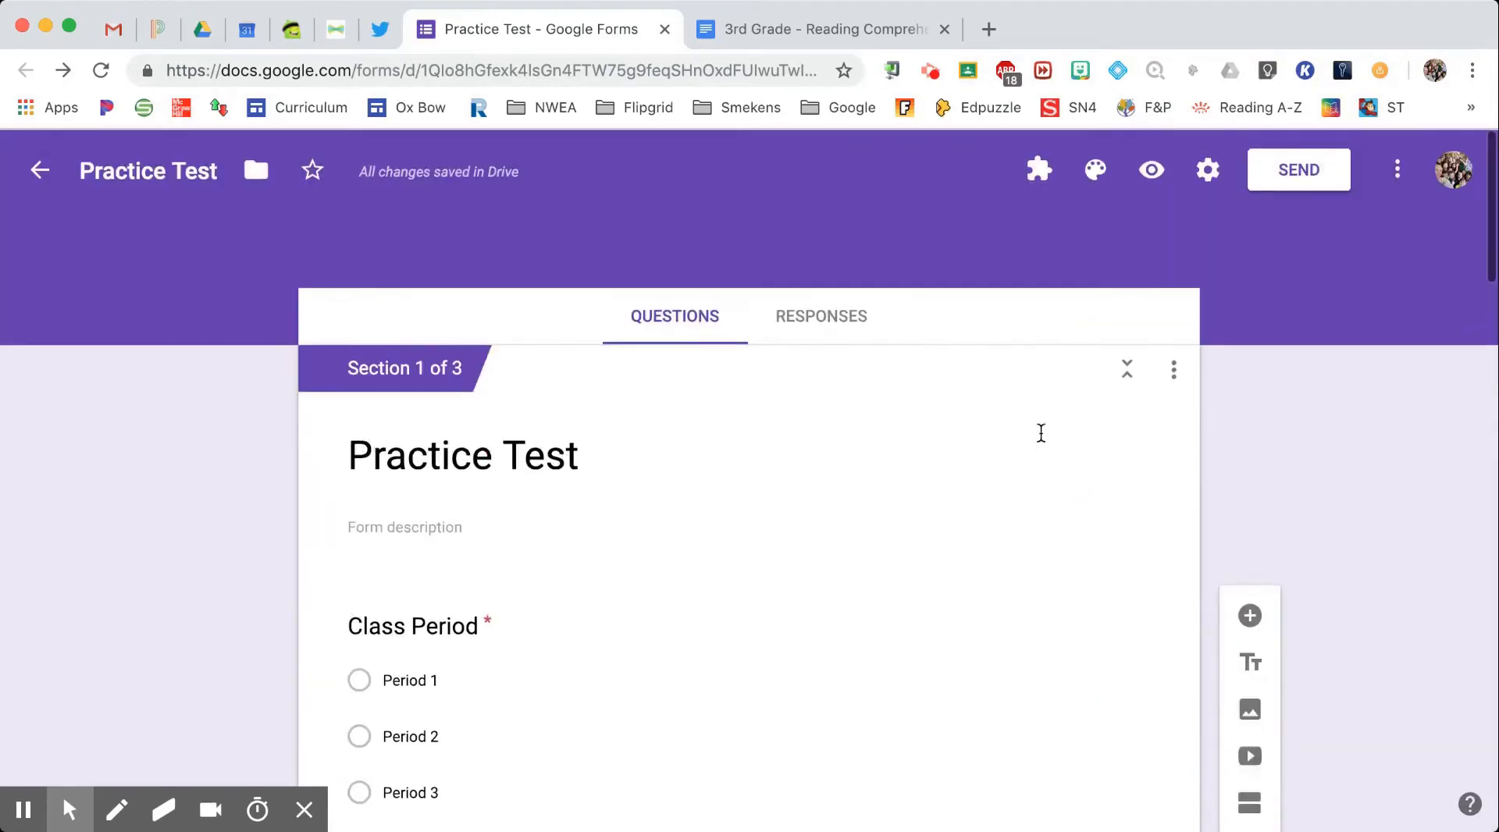
pyautogui.click(1040, 171)
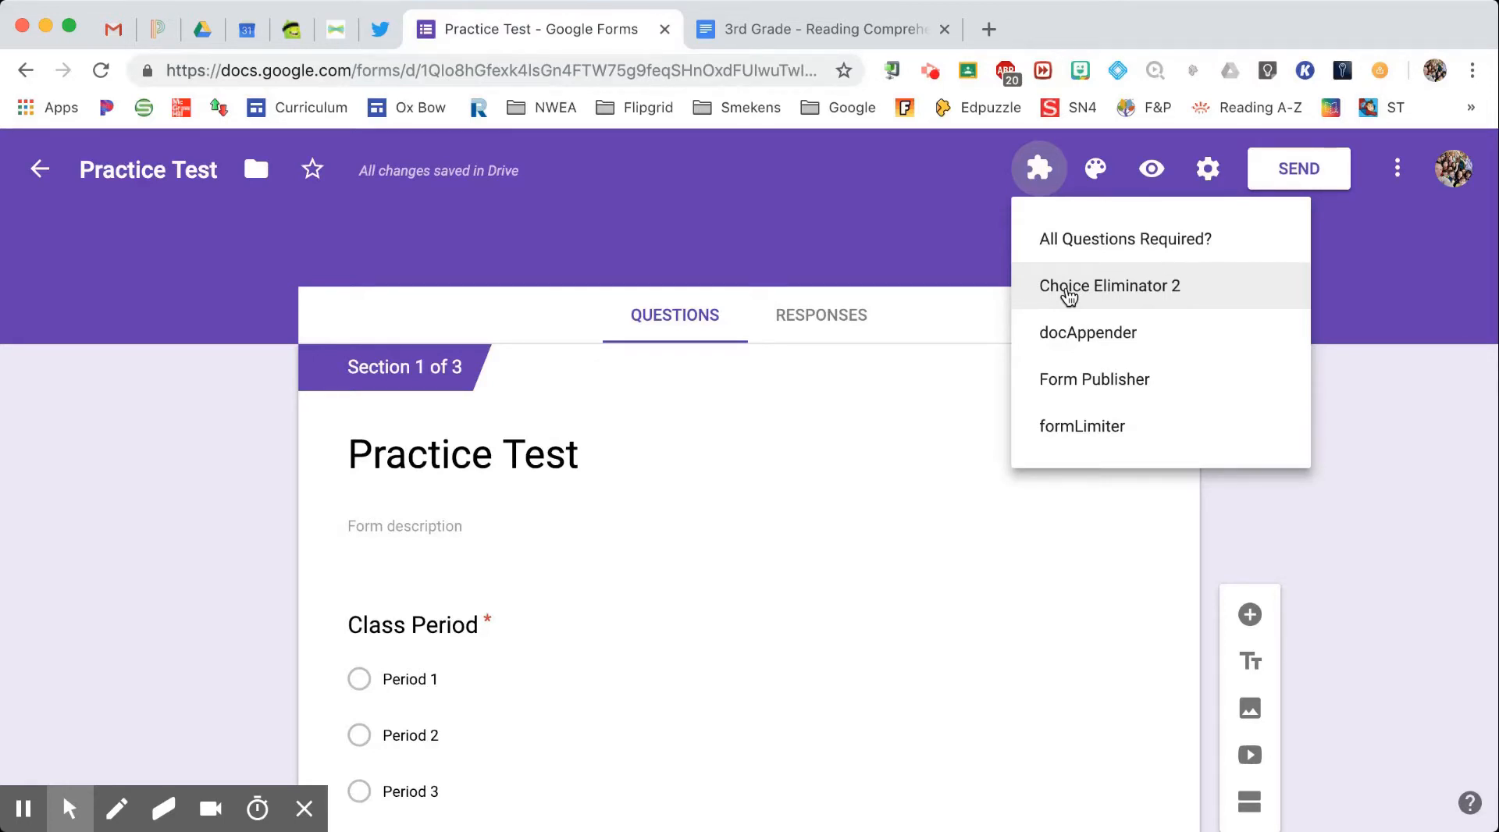
pyautogui.click(1370, 521)
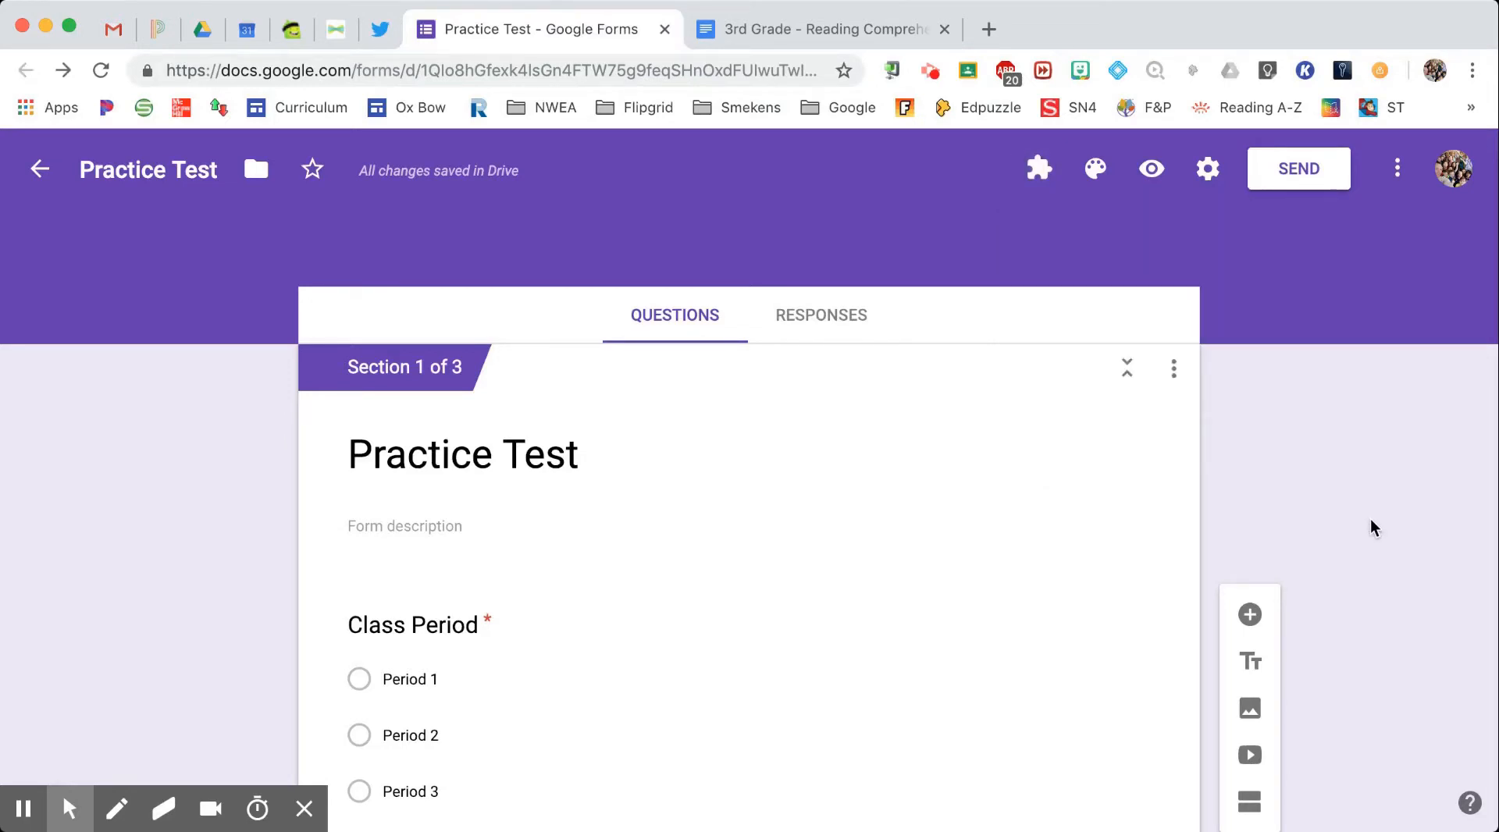
# Step: Switch to Google Drive and create a new blank Google Form
pyautogui.click(202, 41)
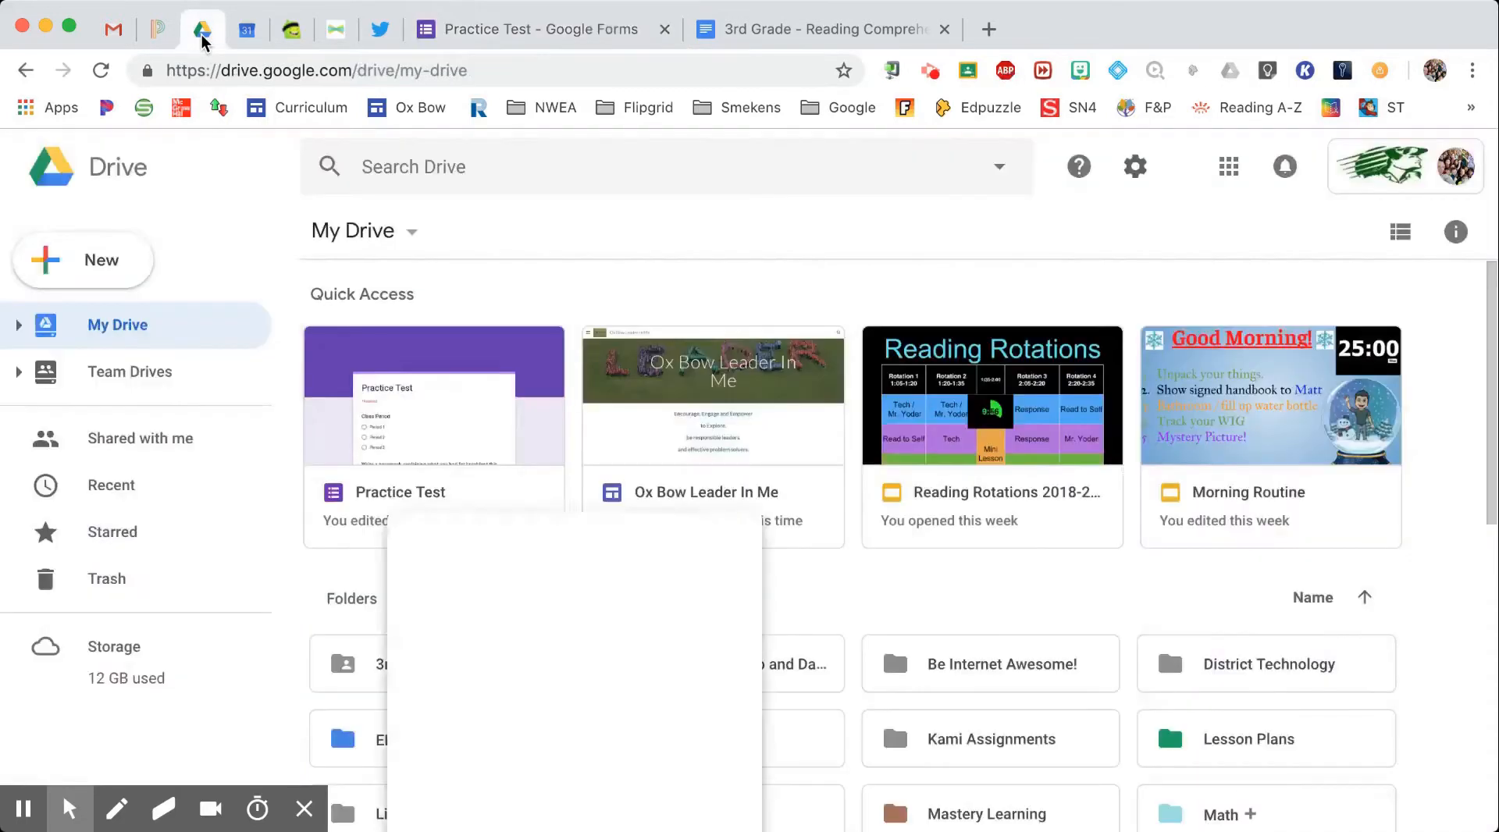
pyautogui.click(117, 187)
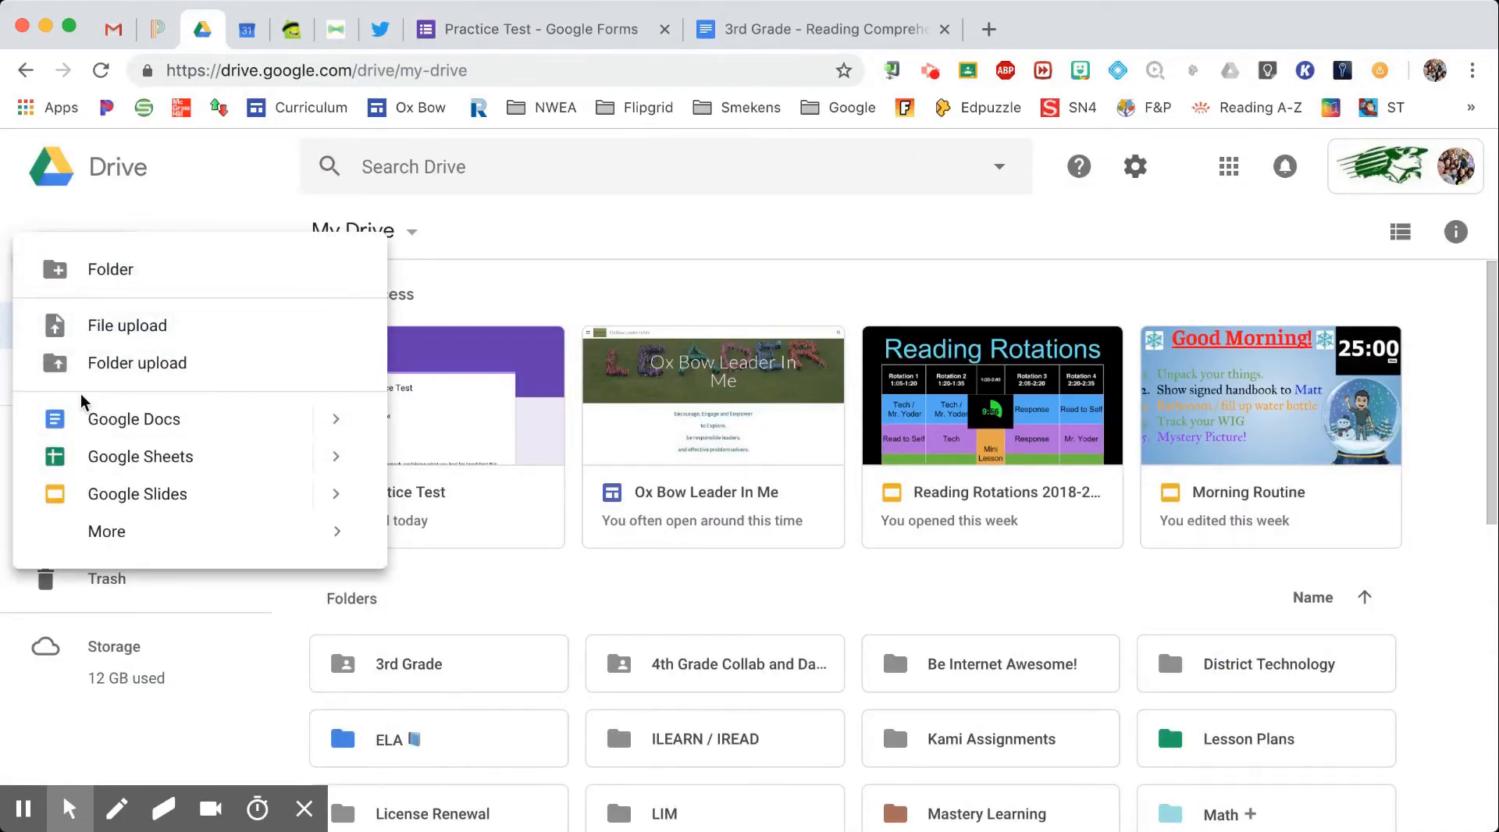
pyautogui.moveTo(360, 530)
pyautogui.click(502, 551)
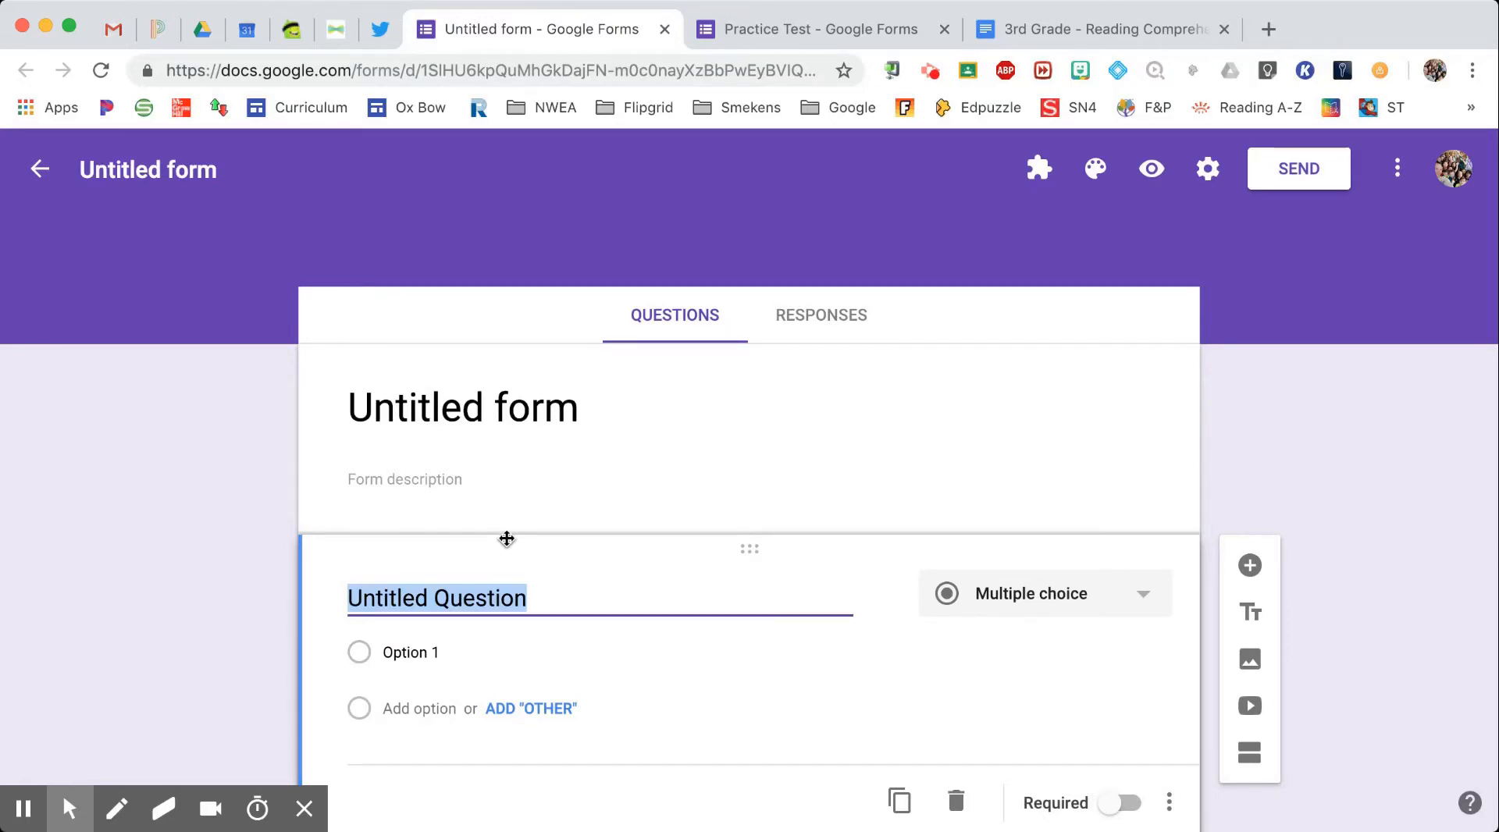
# Step: Title the form Practice Quiz, give the file the same name, and enter the description Window C Assessment
pyautogui.click(593, 418)
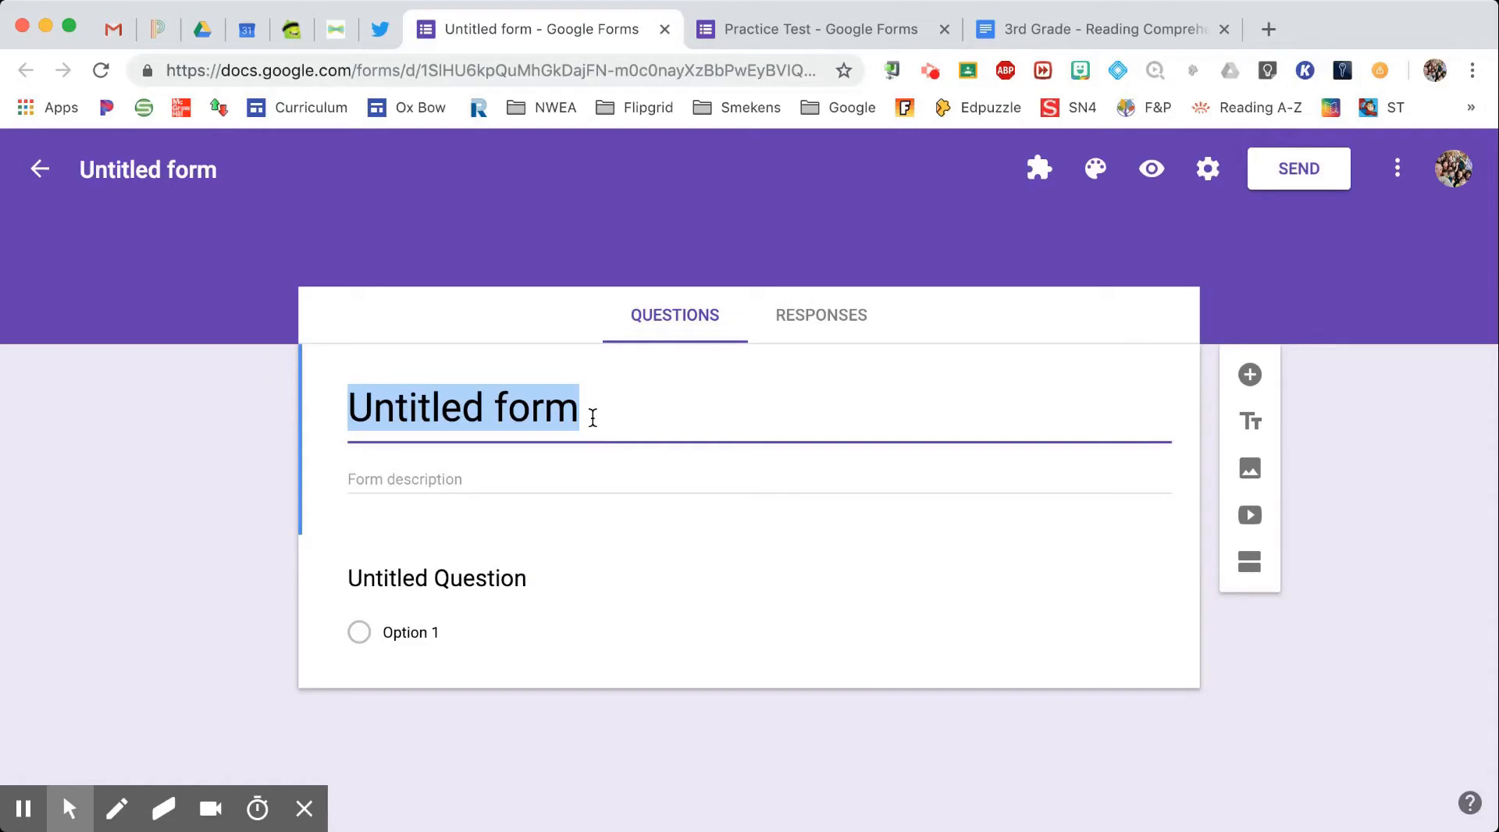
pyautogui.write('Practic')
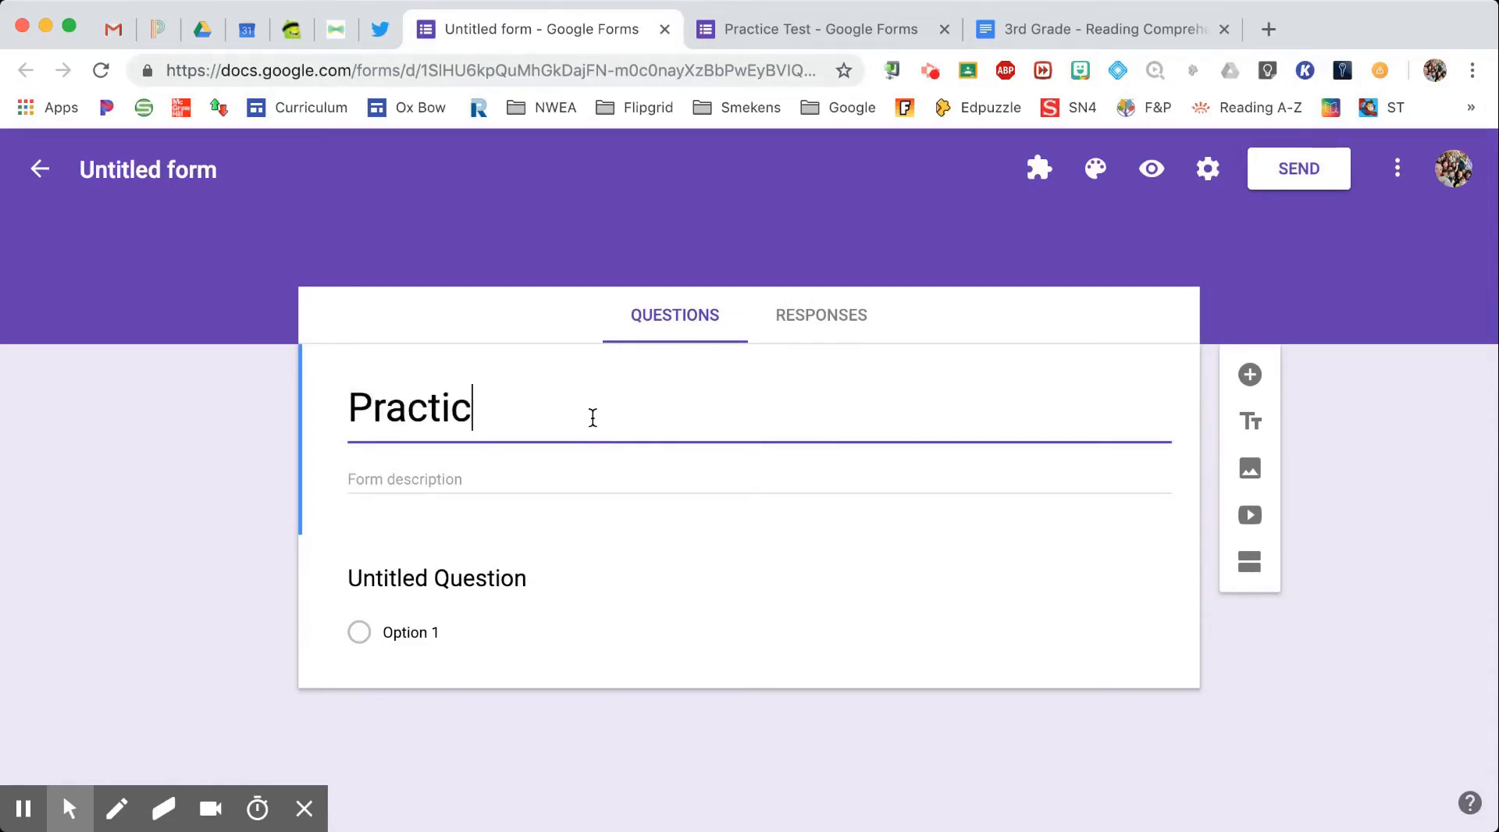
pyautogui.write('e Quiz')
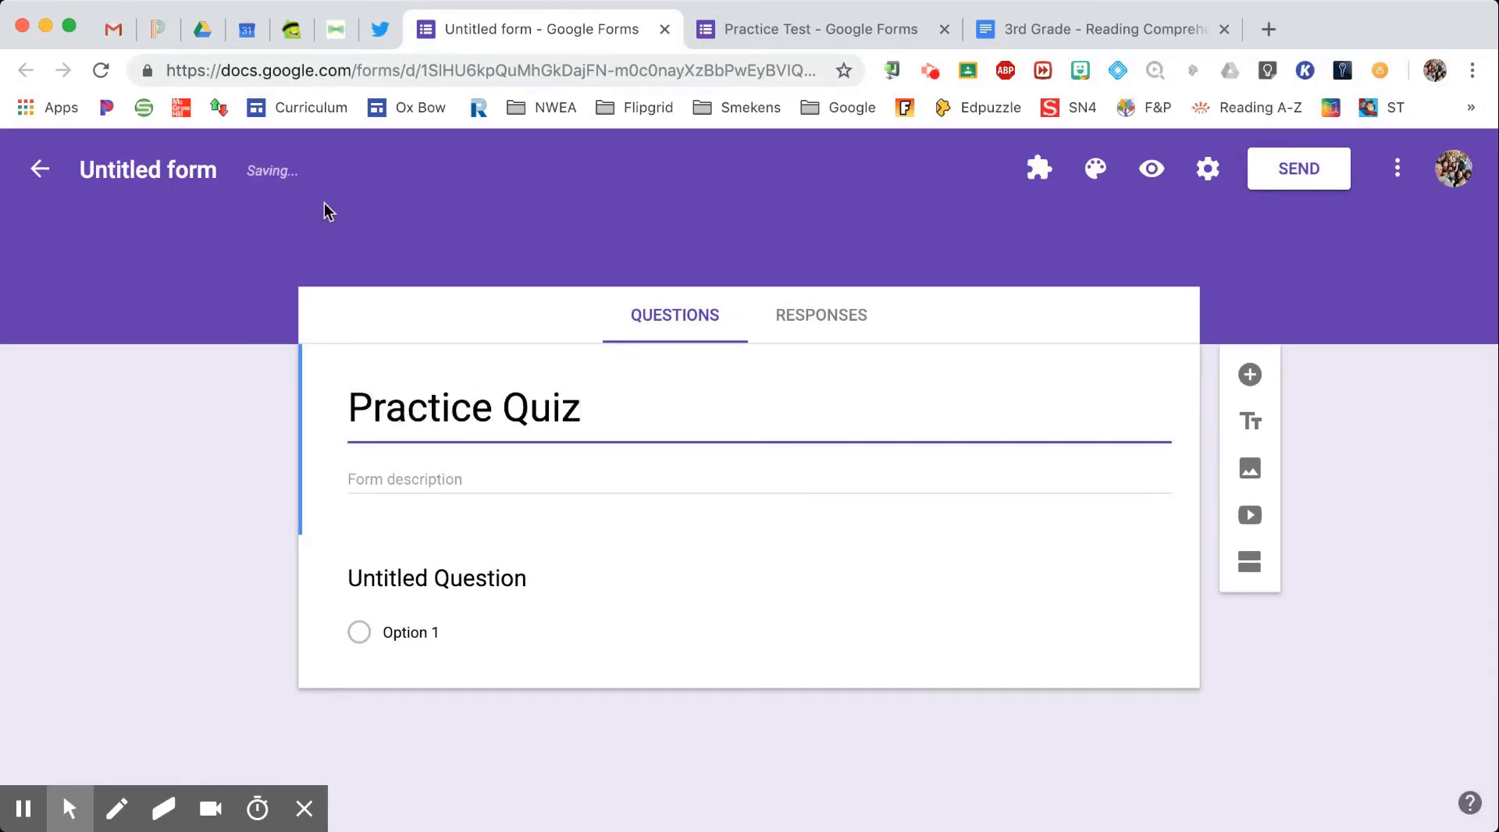
pyautogui.click(129, 168)
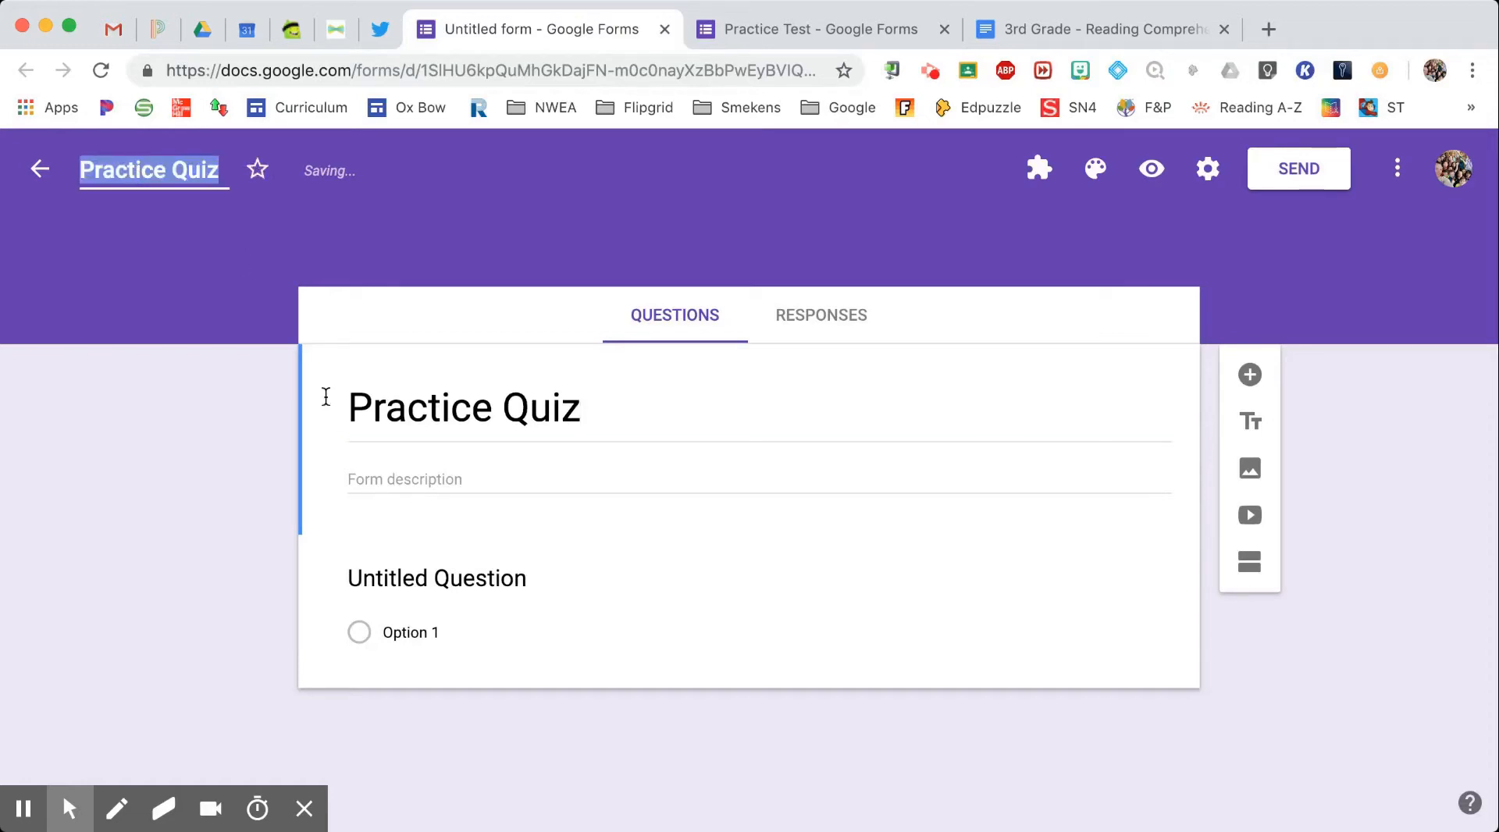
pyautogui.click(469, 477)
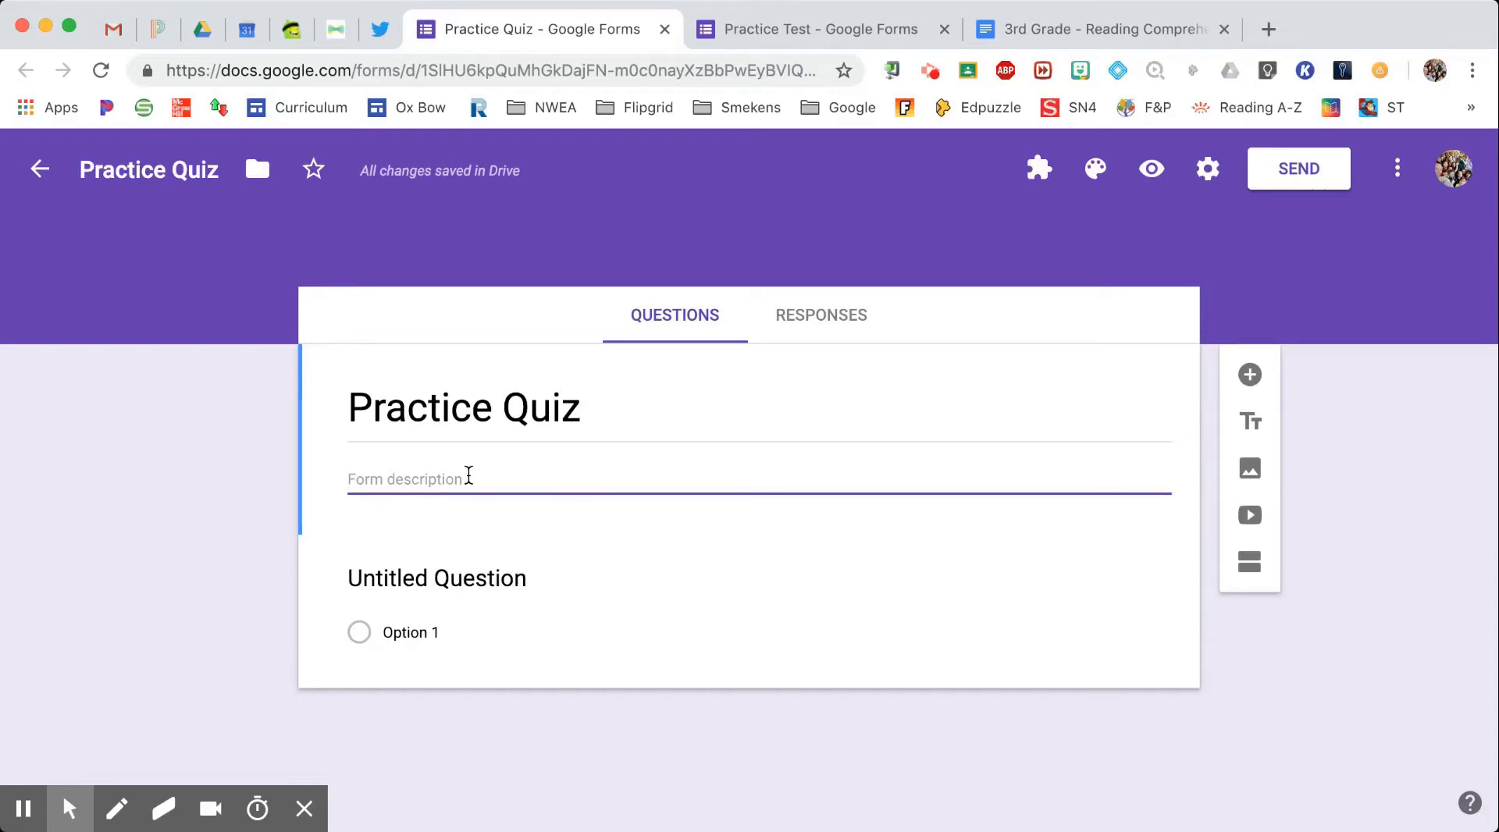
pyautogui.write('Window C Assessment')
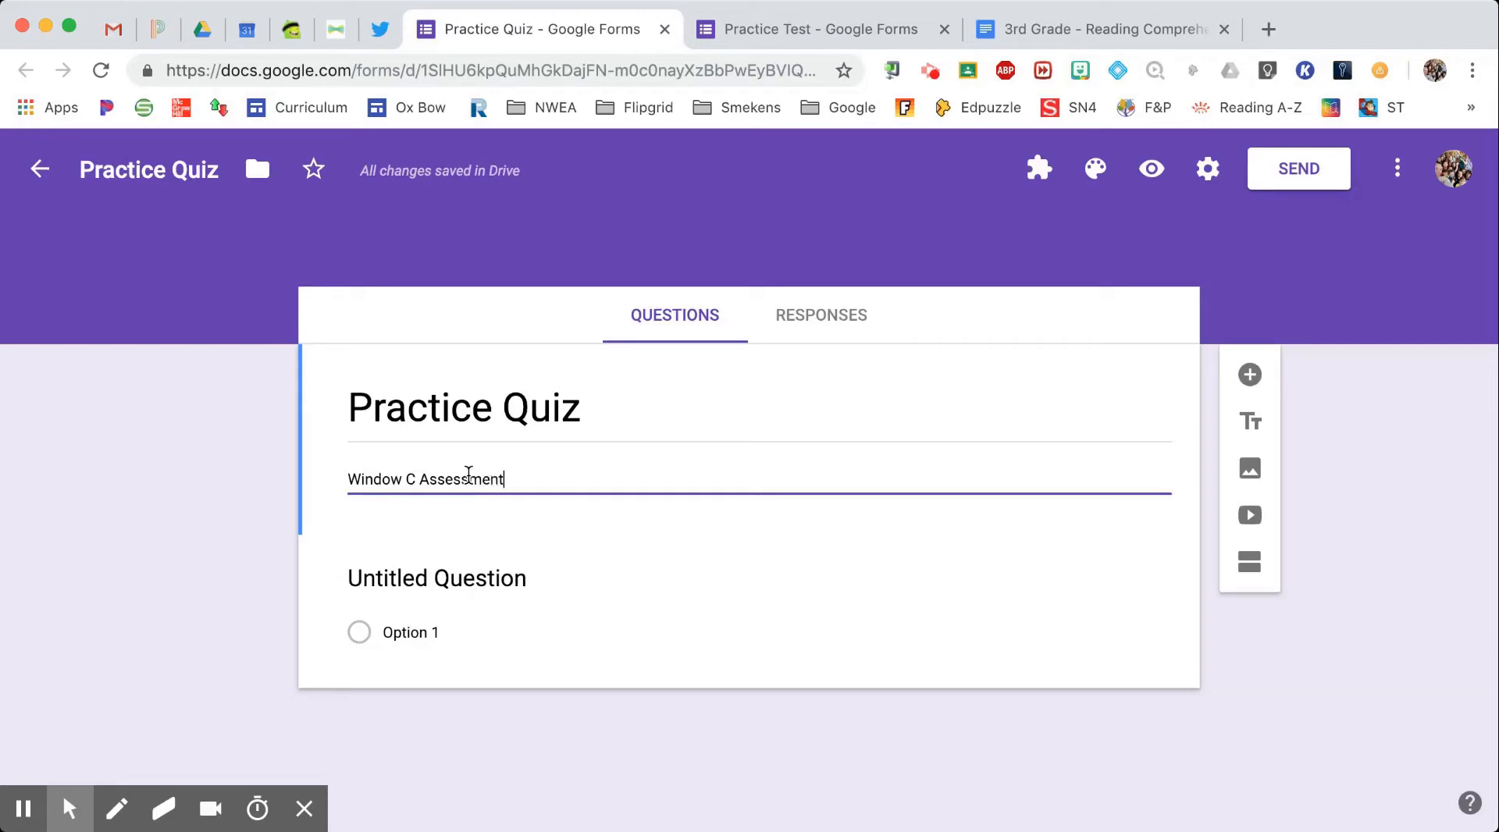
# Step: Name the first question First Name and make it a required short answer question
pyautogui.click(525, 580)
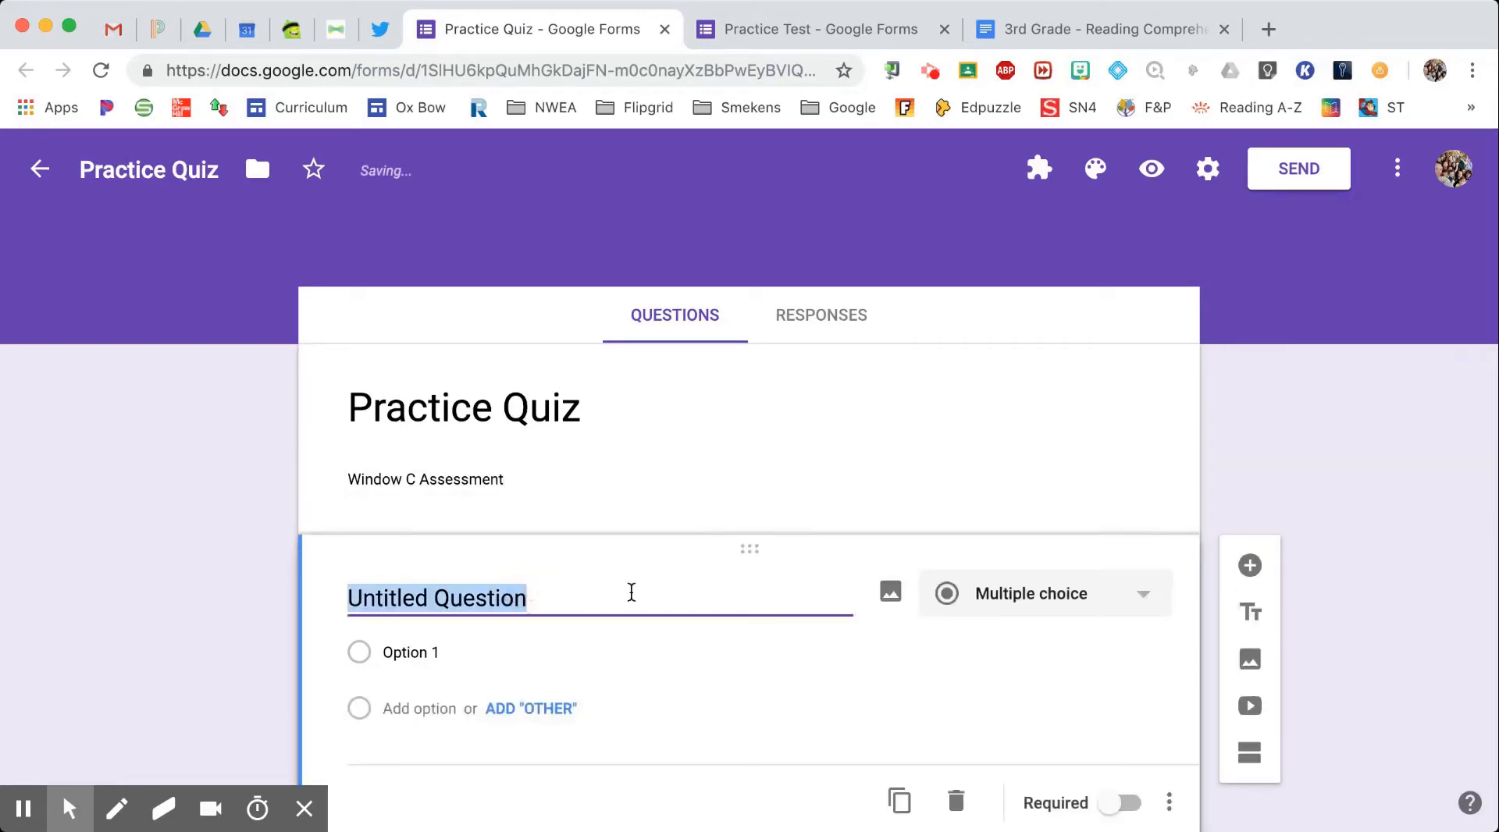
pyautogui.write('First')
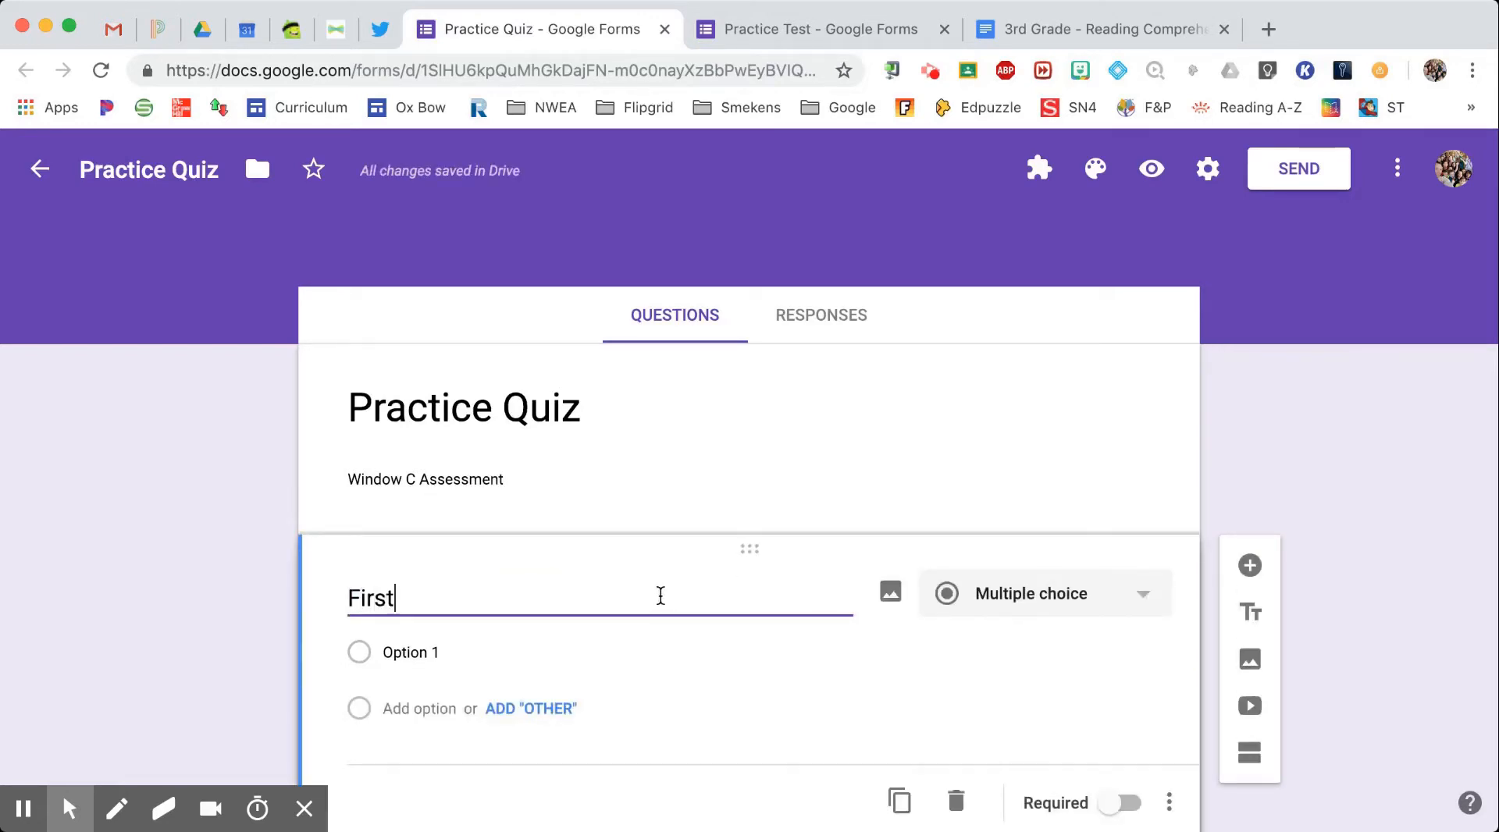
pyautogui.write(' Name')
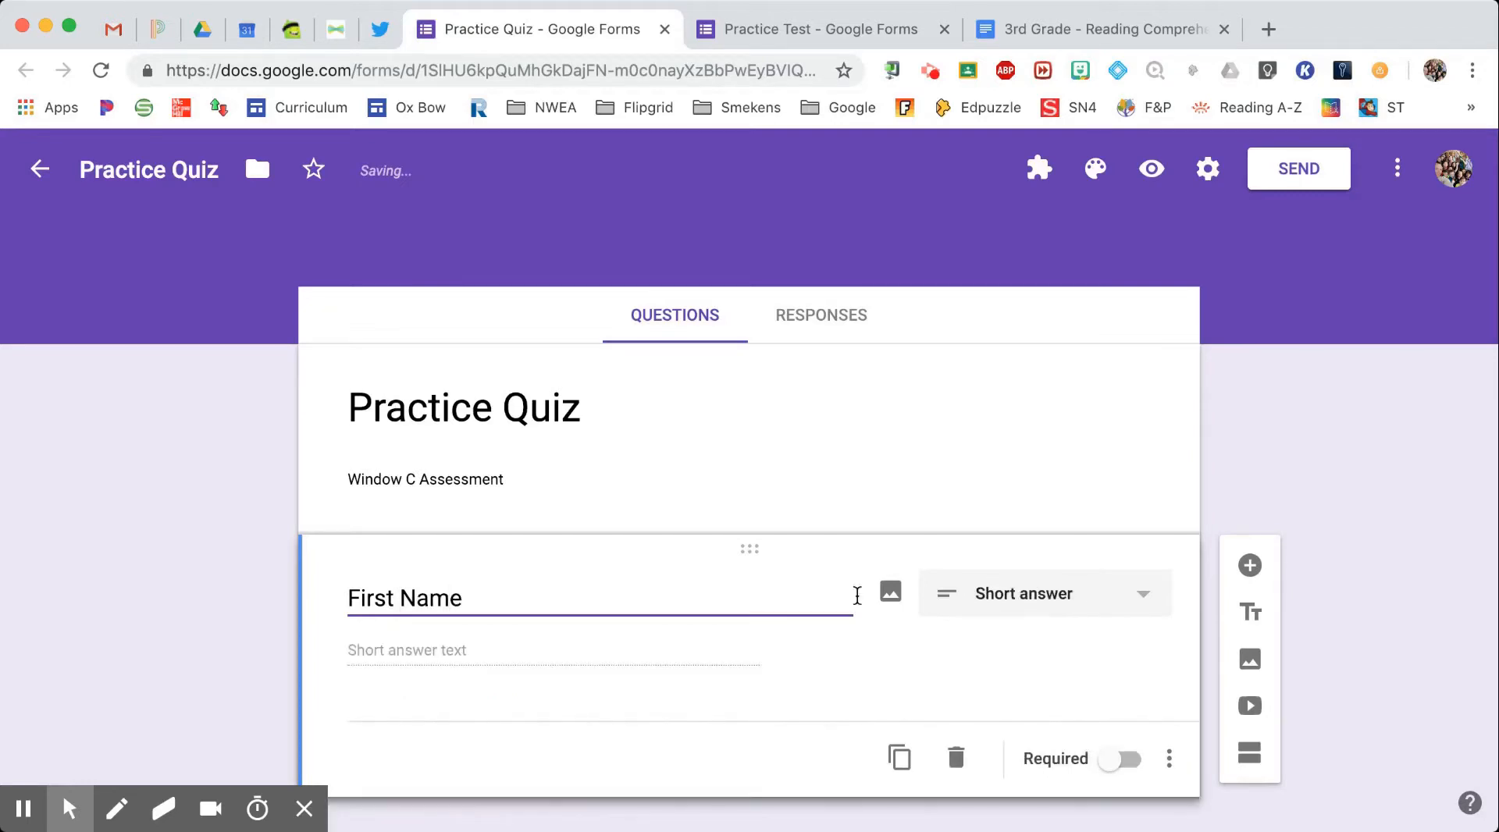
pyautogui.scroll(-1, 875, 598)
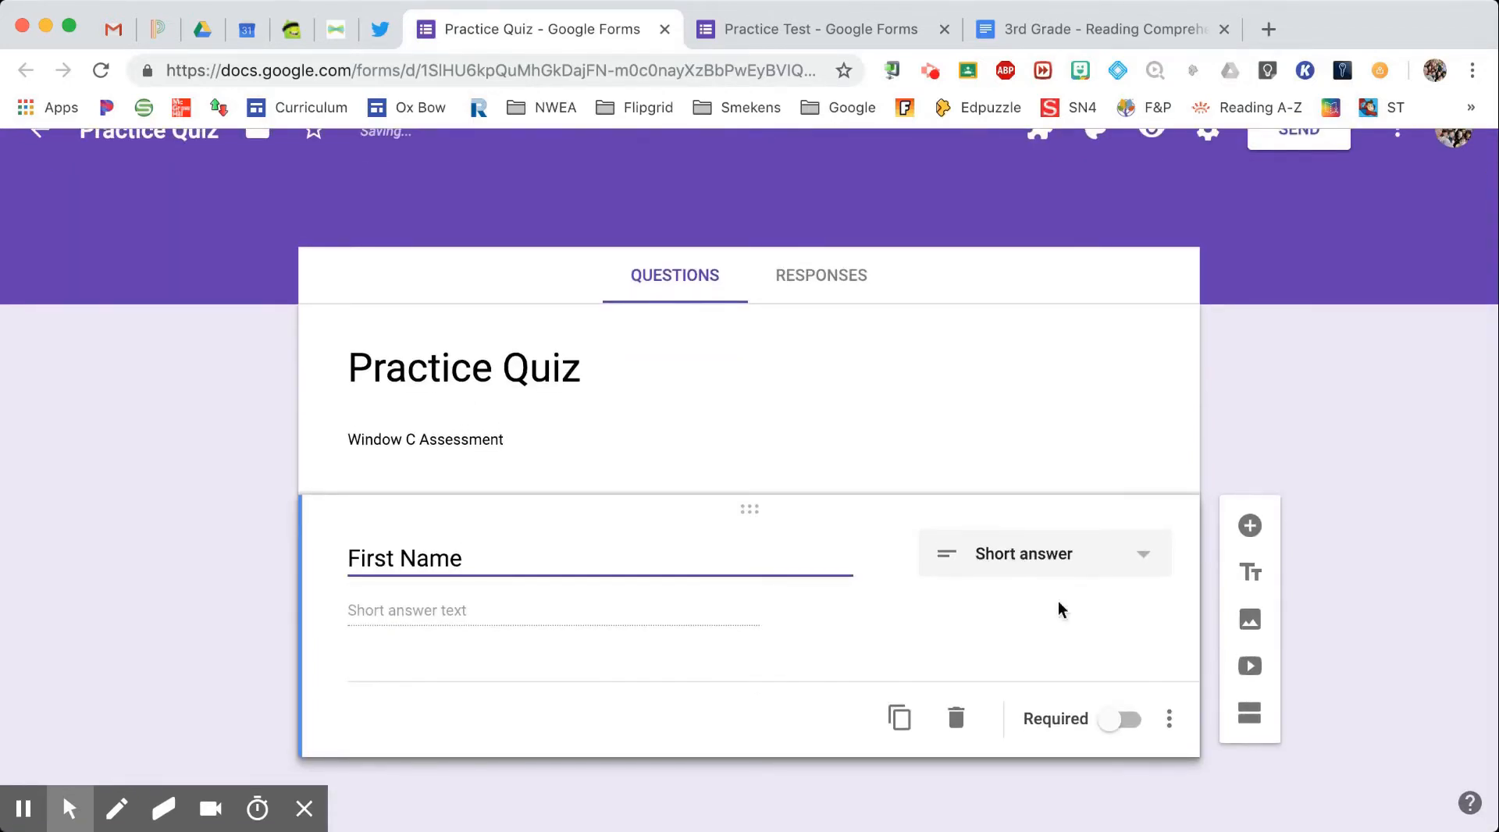
pyautogui.click(1115, 726)
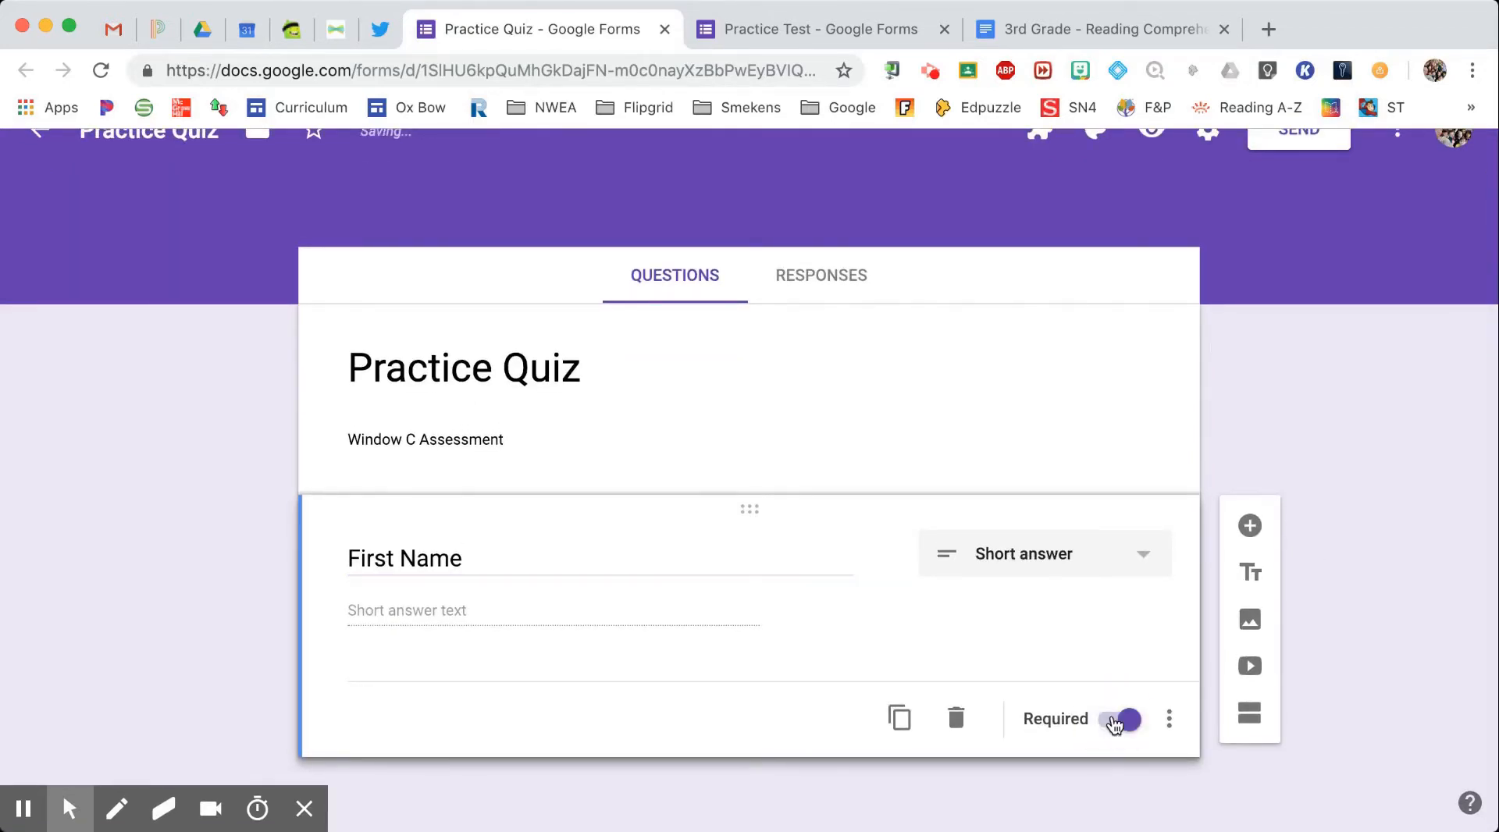
# Step: Set all questions as required with the All Questions Required? add-on
pyautogui.scroll(1, 1108, 406)
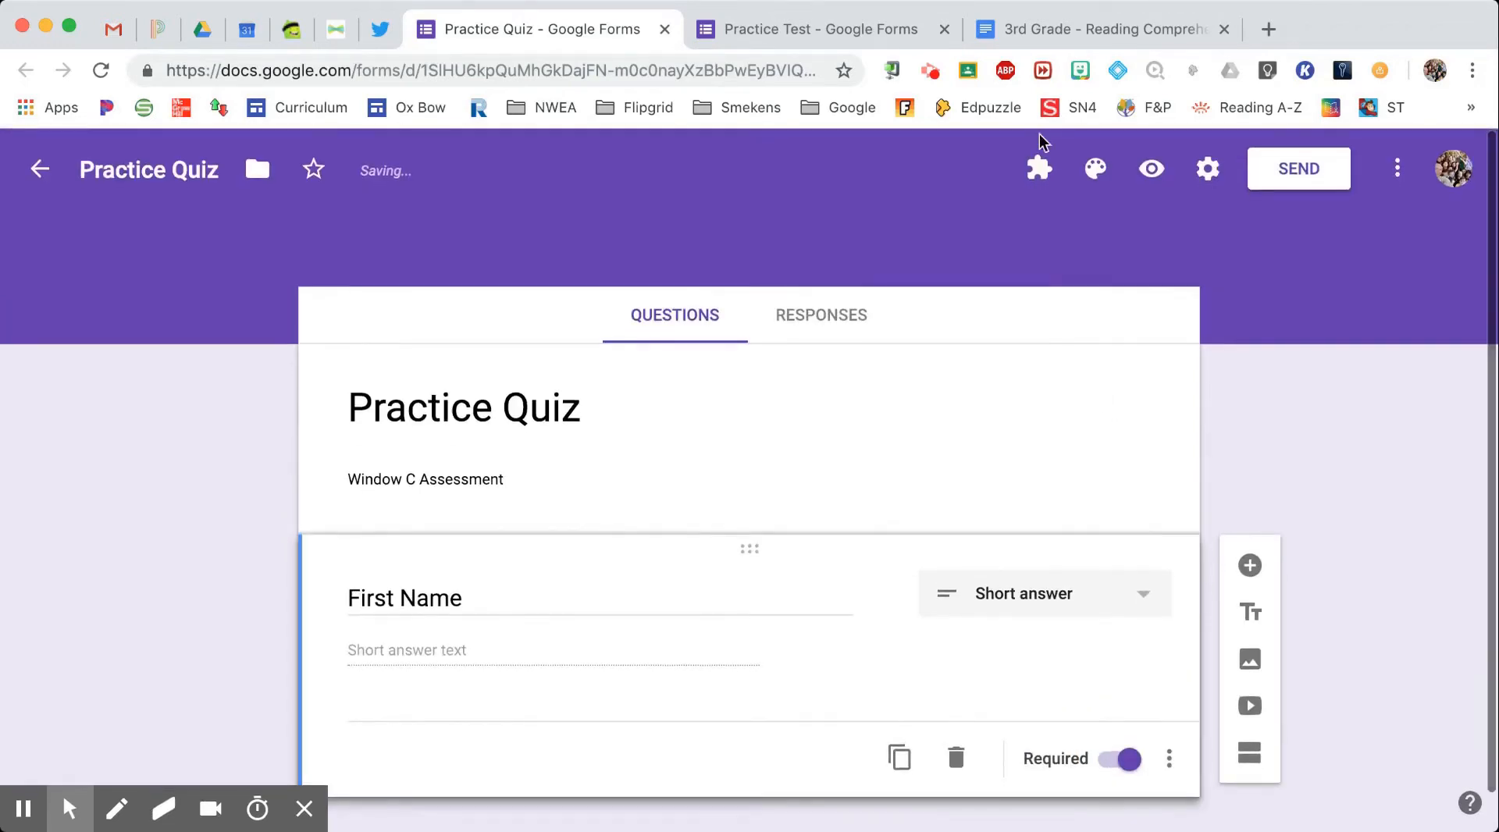
pyautogui.click(1038, 170)
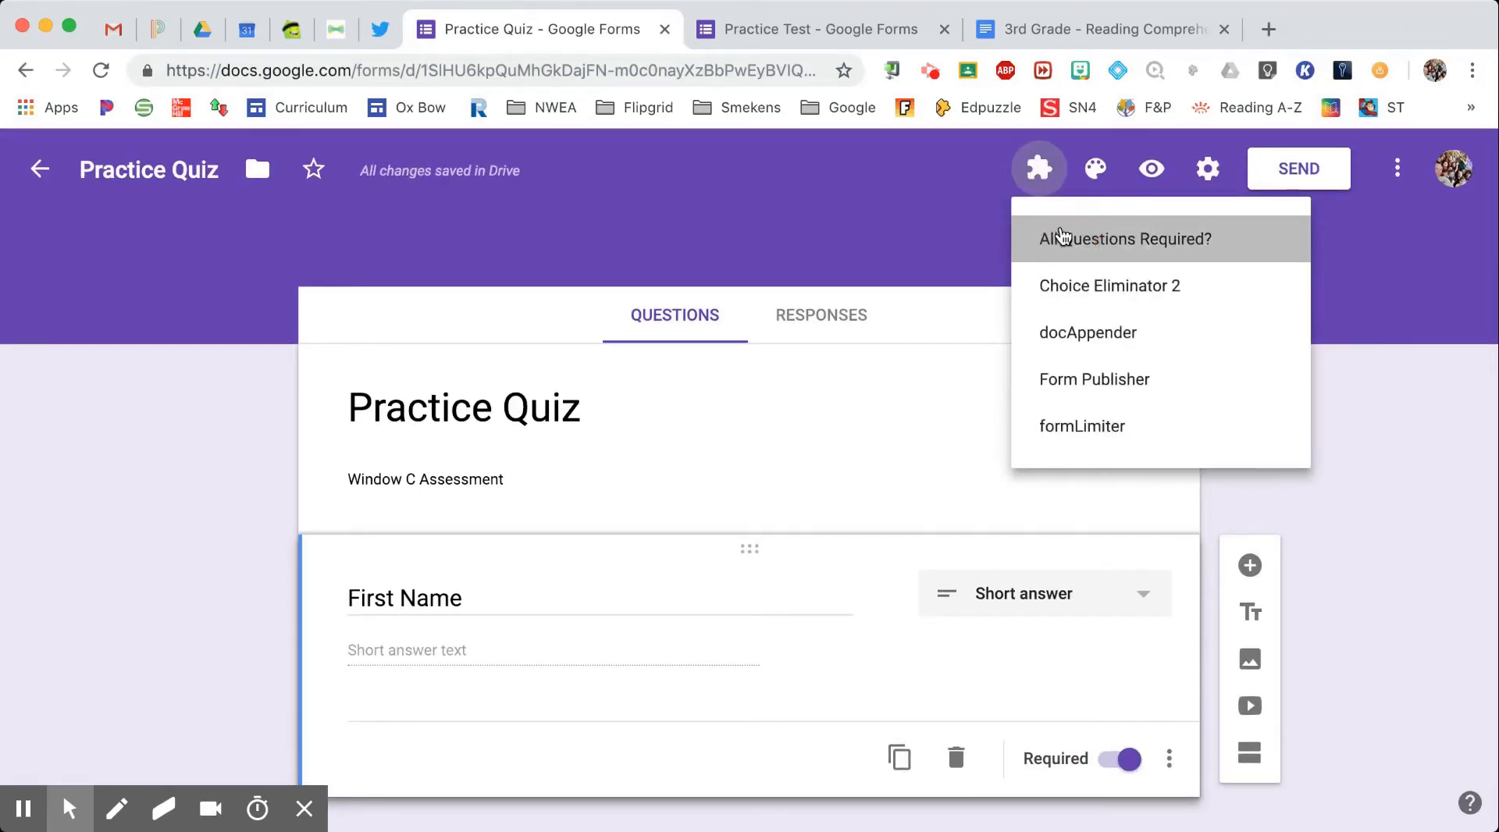
pyautogui.click(1062, 236)
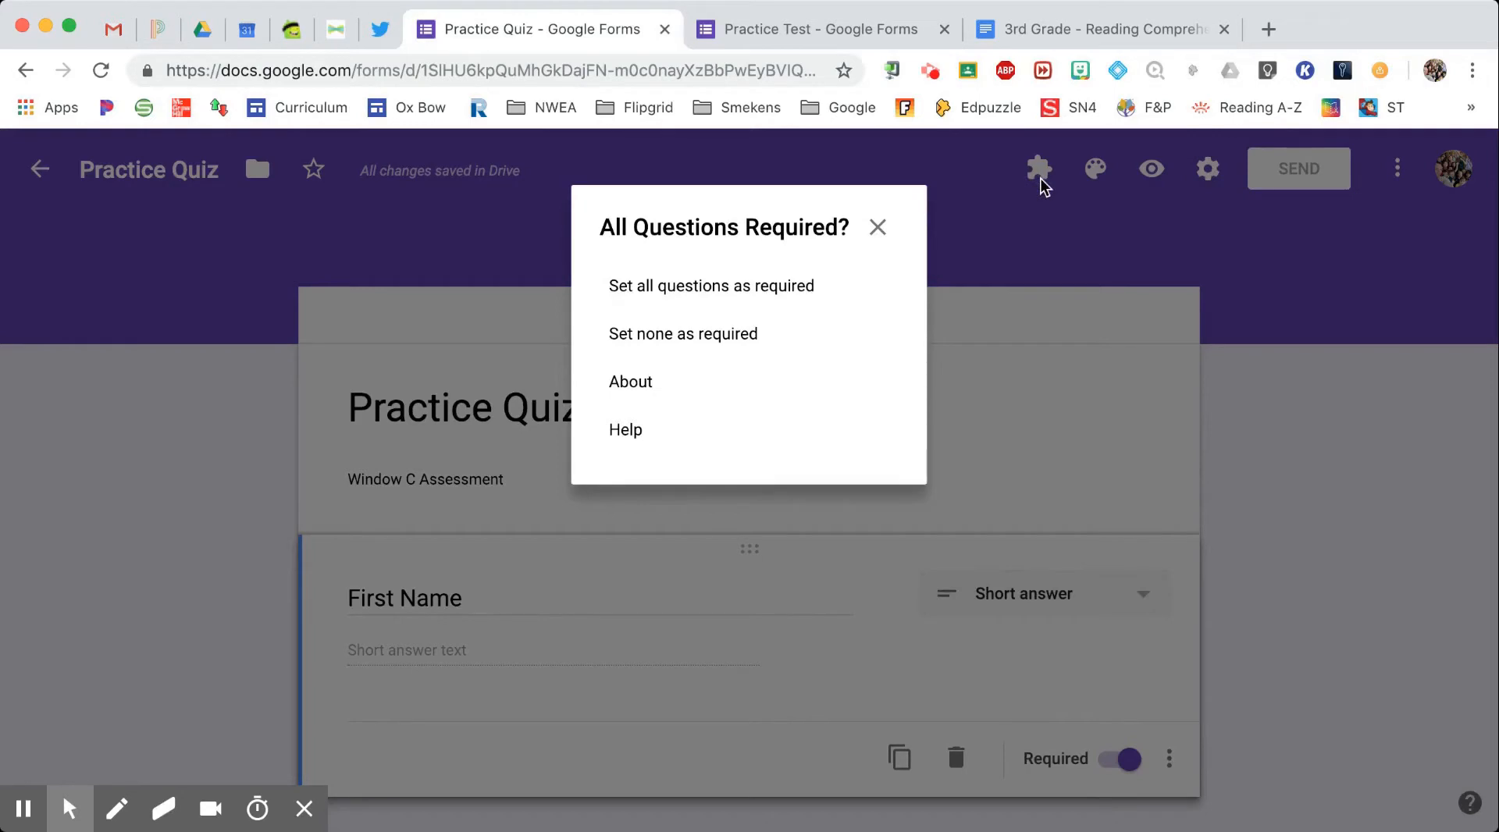
pyautogui.click(714, 287)
# Step: Add a second question below First Name and mark it as required
pyautogui.scroll(-1, 896, 466)
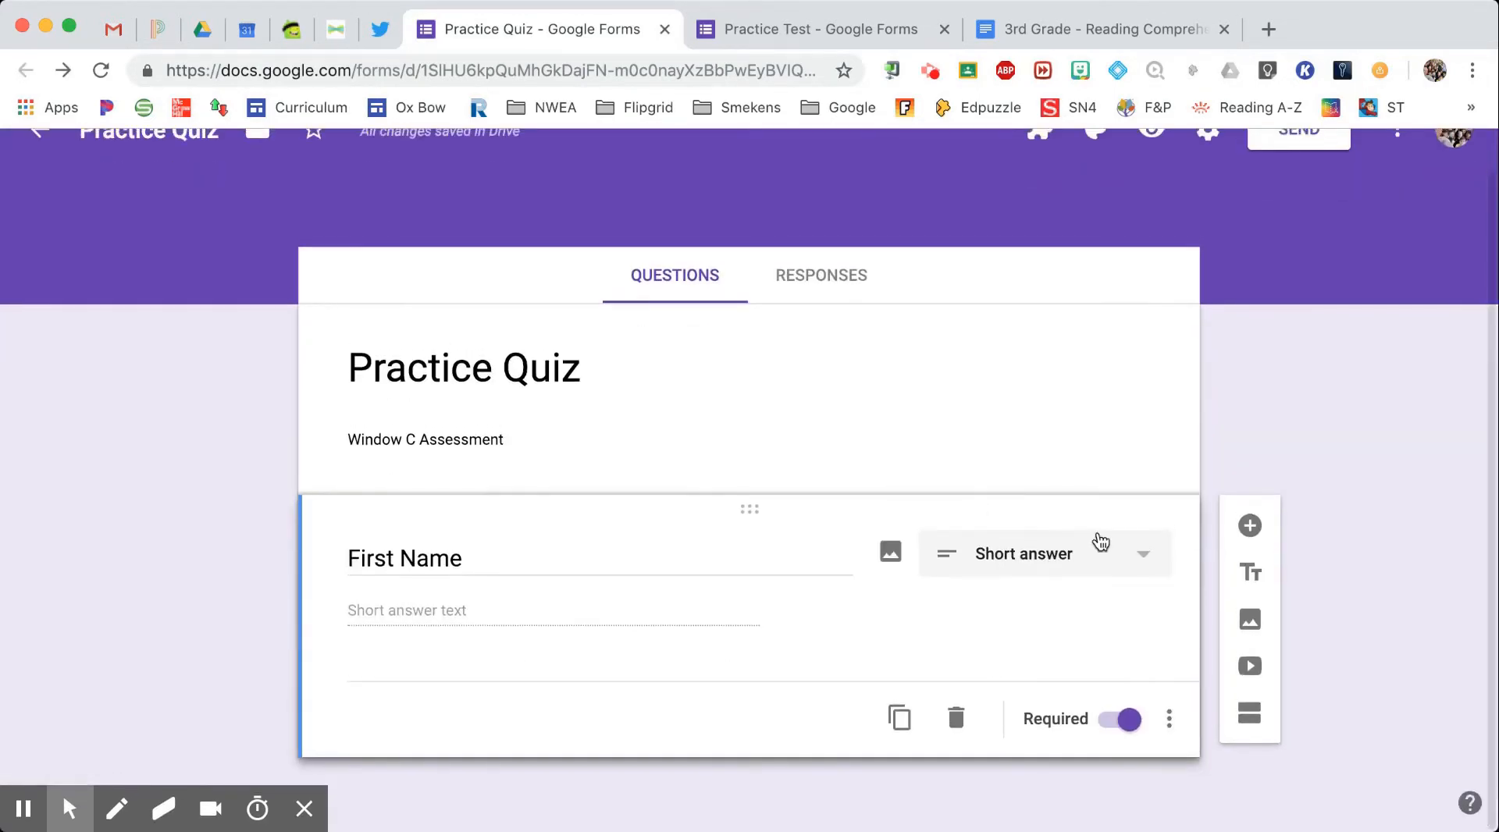
pyautogui.click(1251, 526)
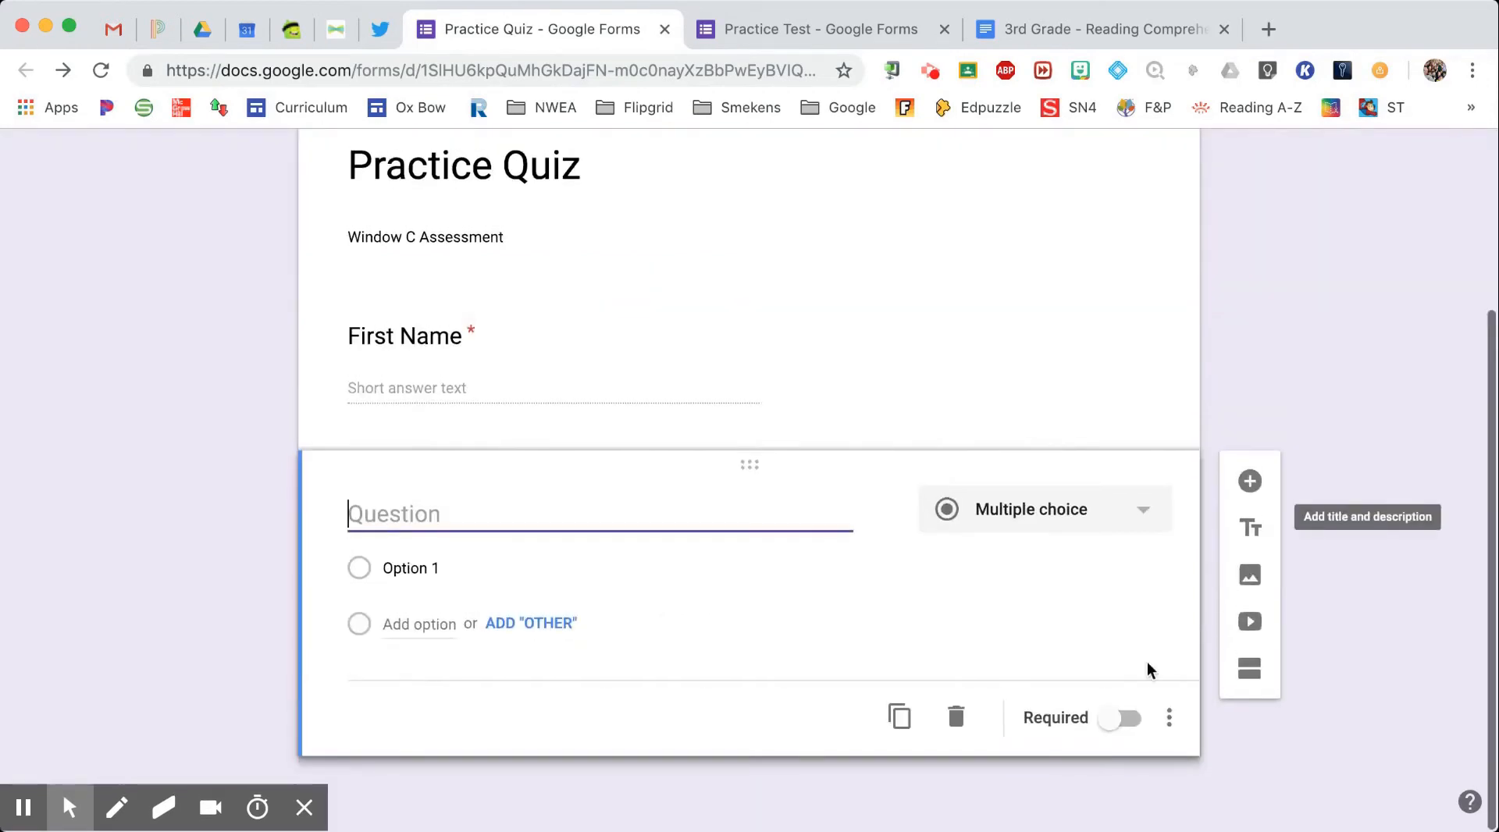
pyautogui.click(1118, 720)
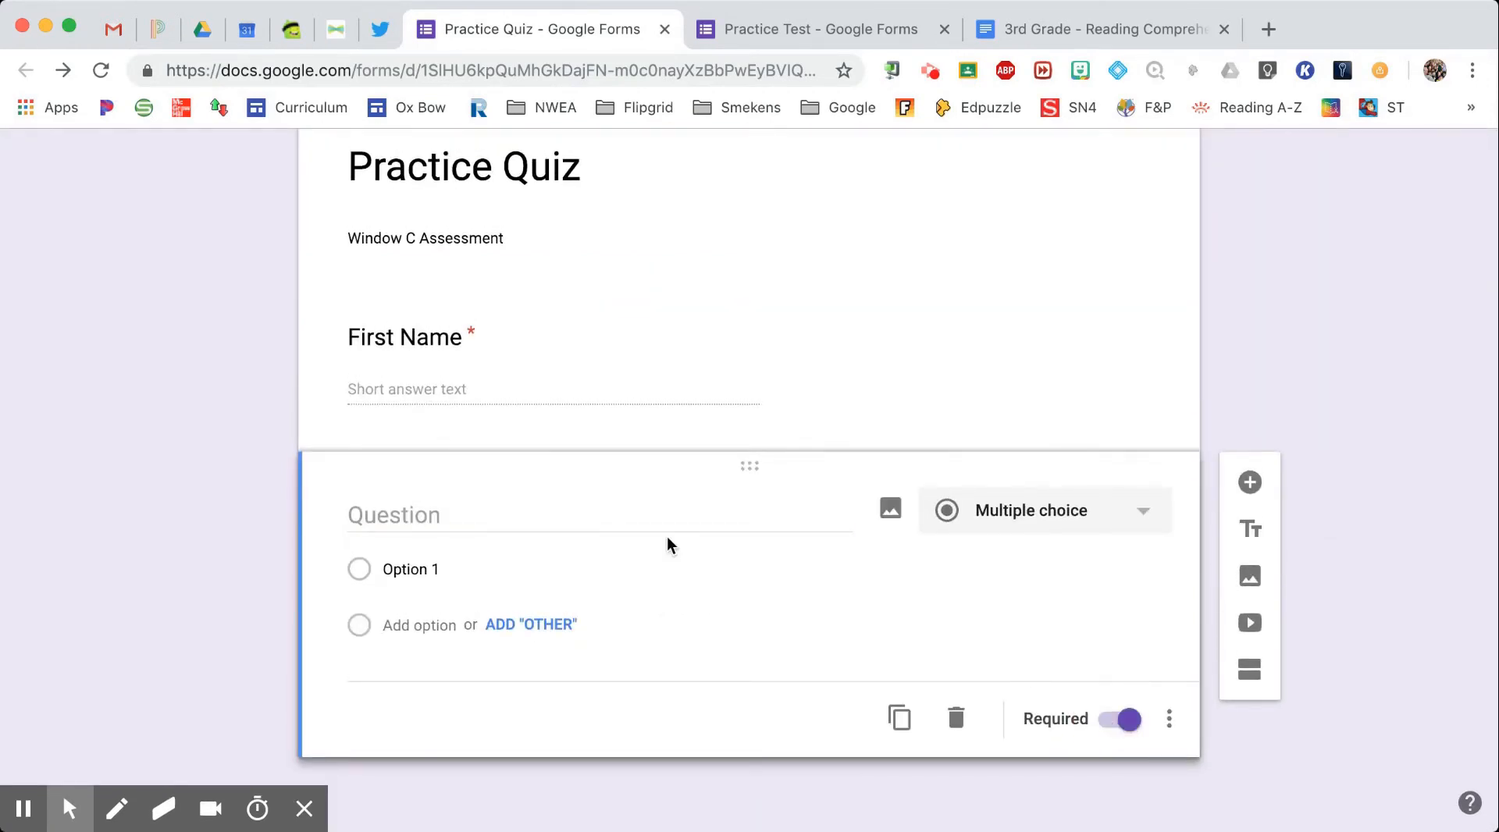
pyautogui.click(497, 516)
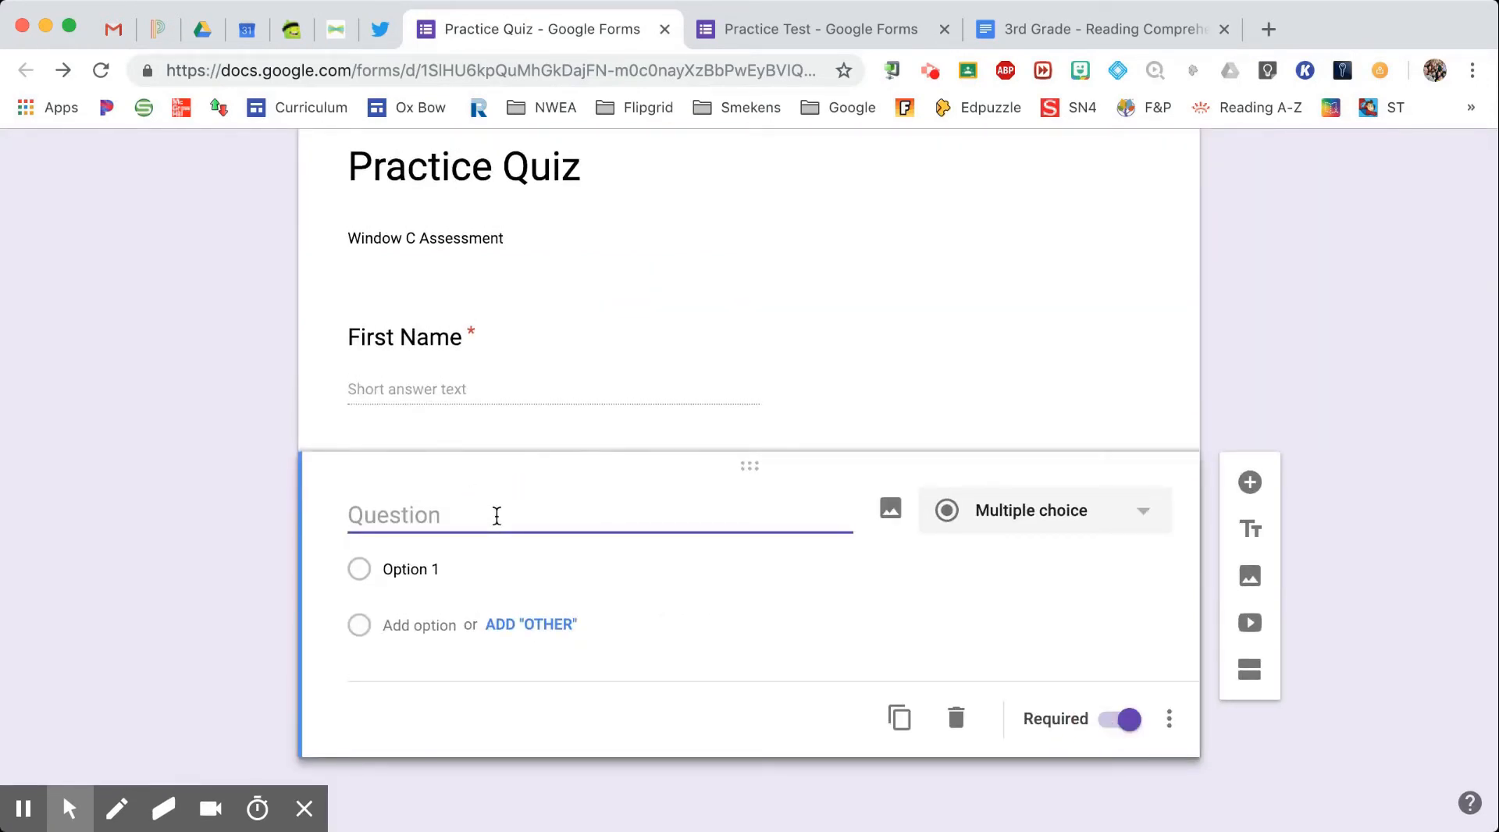
# Step: Turn the form into a quiz in its settings and save the change
pyautogui.scroll(3, 497, 516)
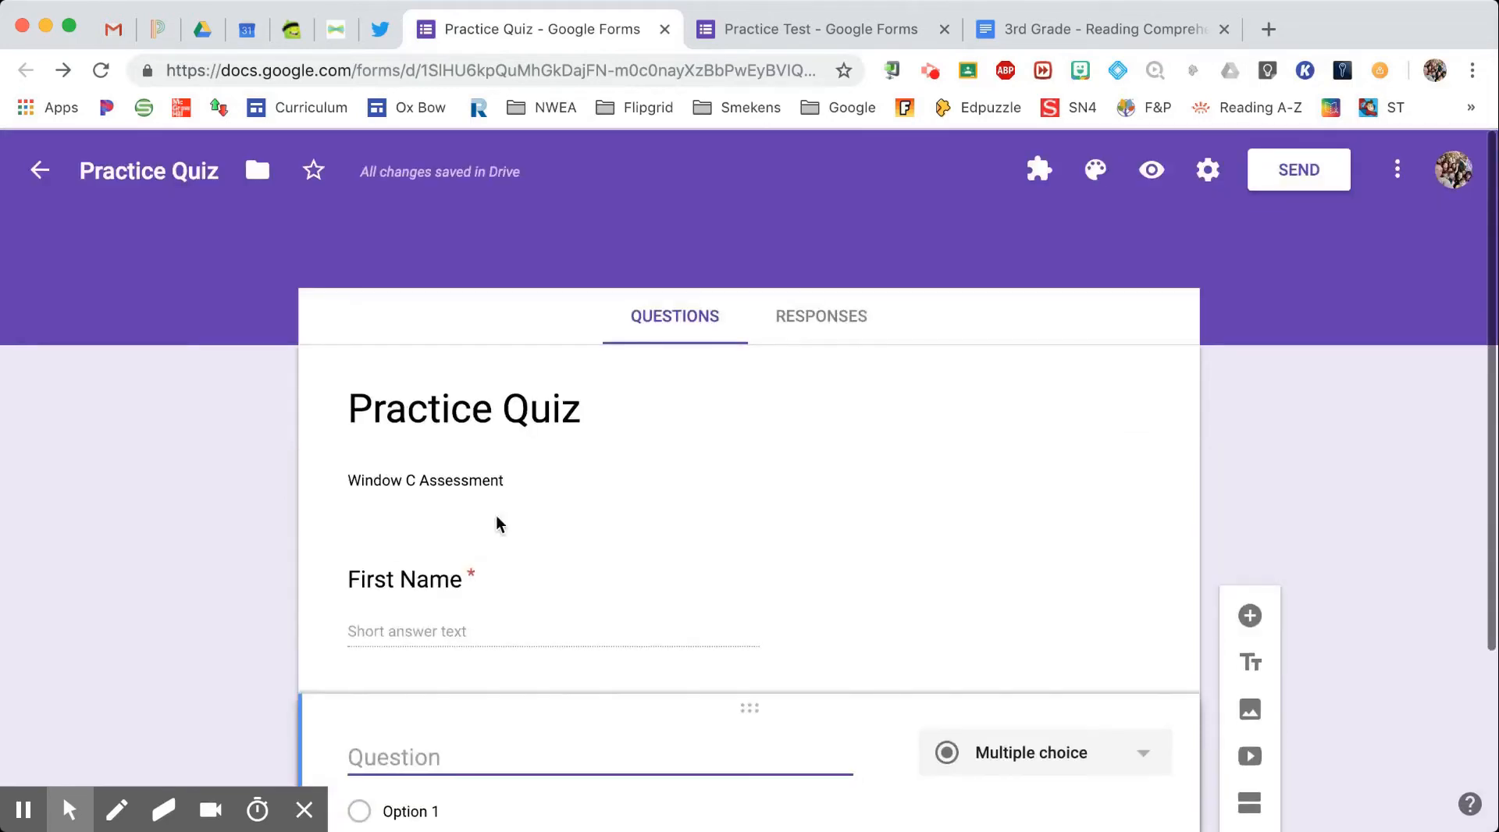
pyautogui.click(1208, 177)
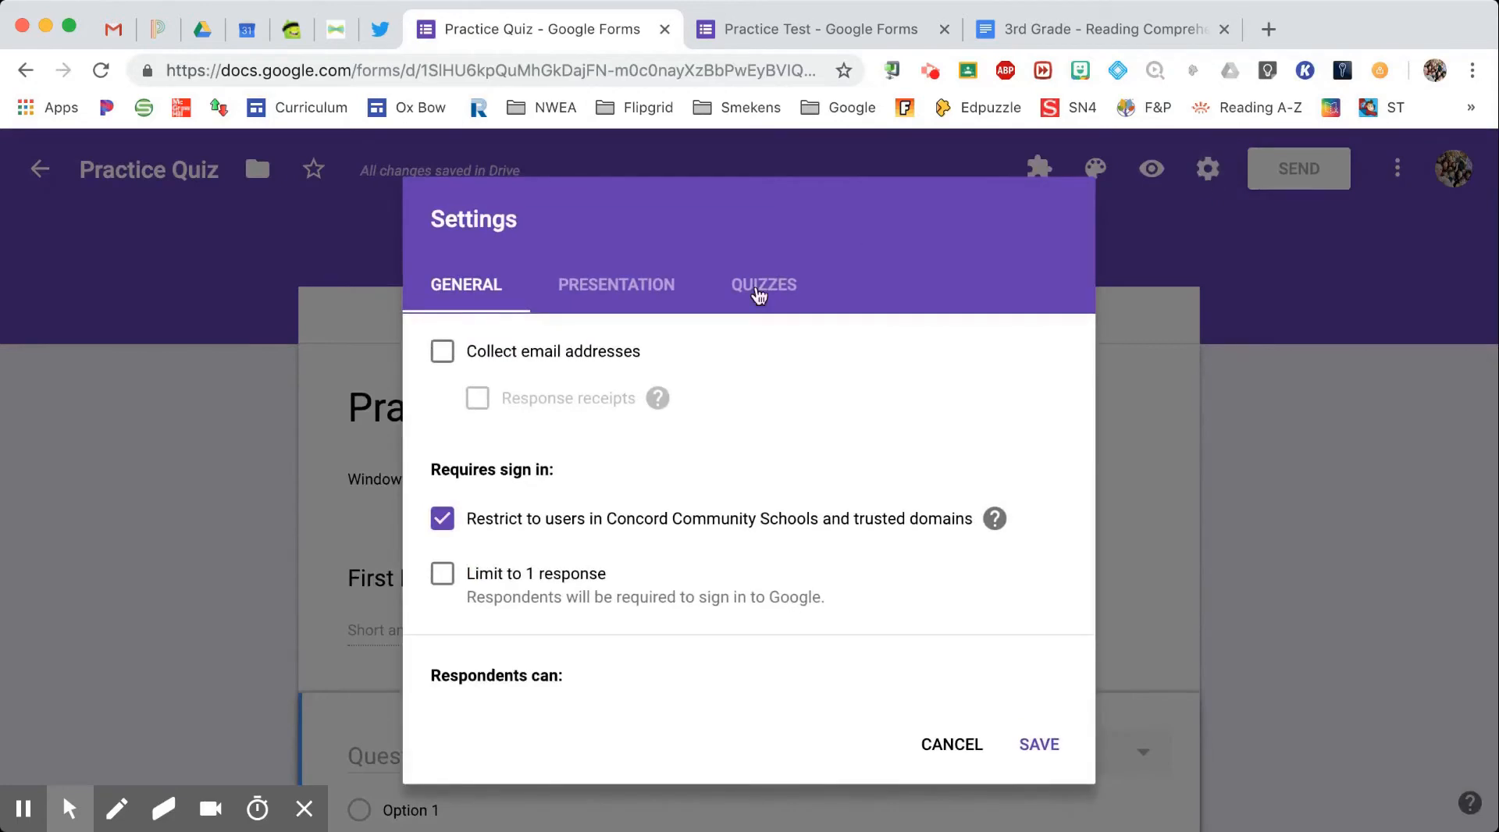
pyautogui.click(758, 296)
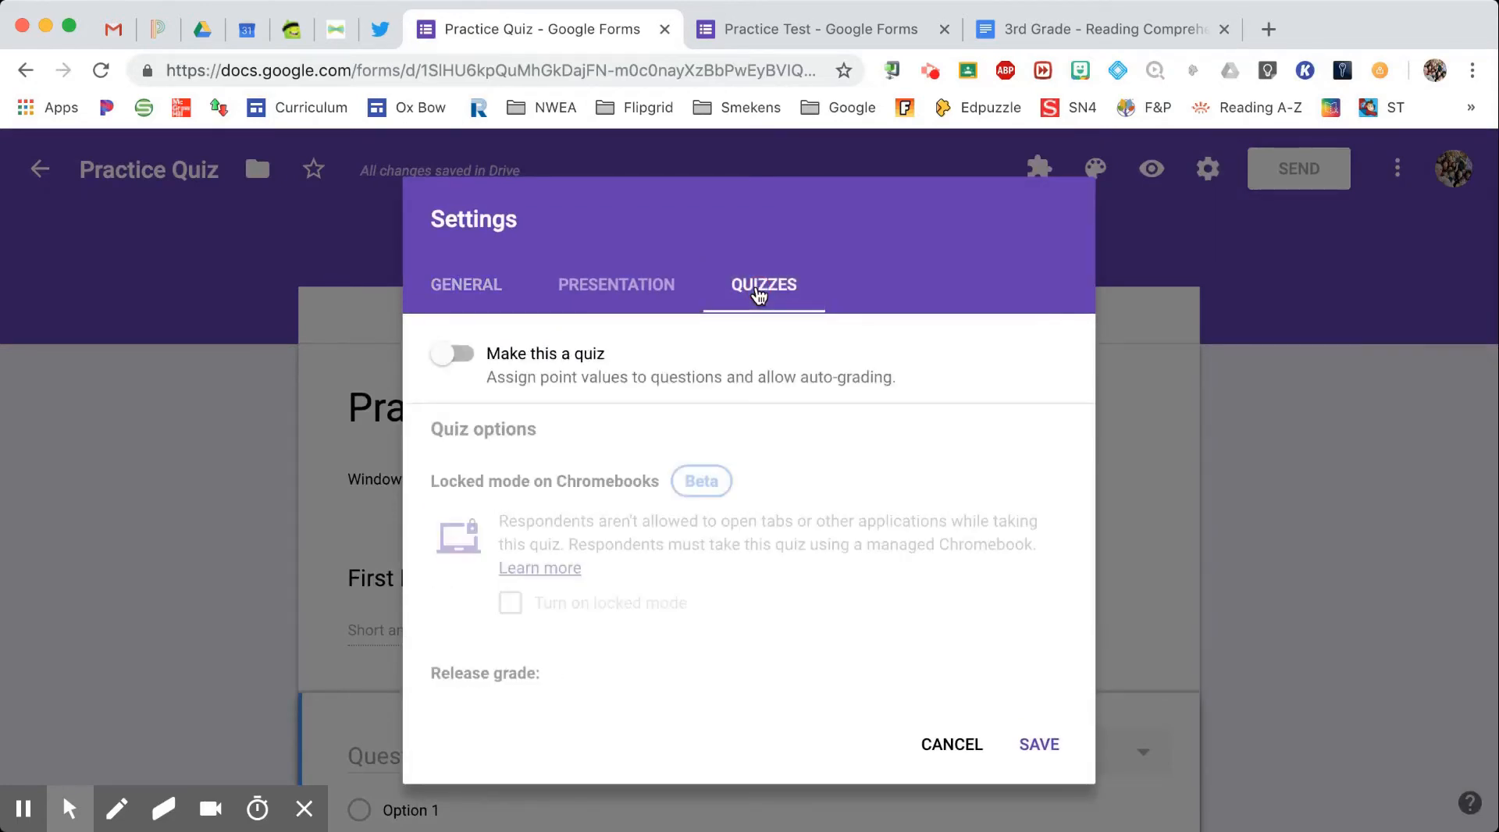
pyautogui.click(452, 359)
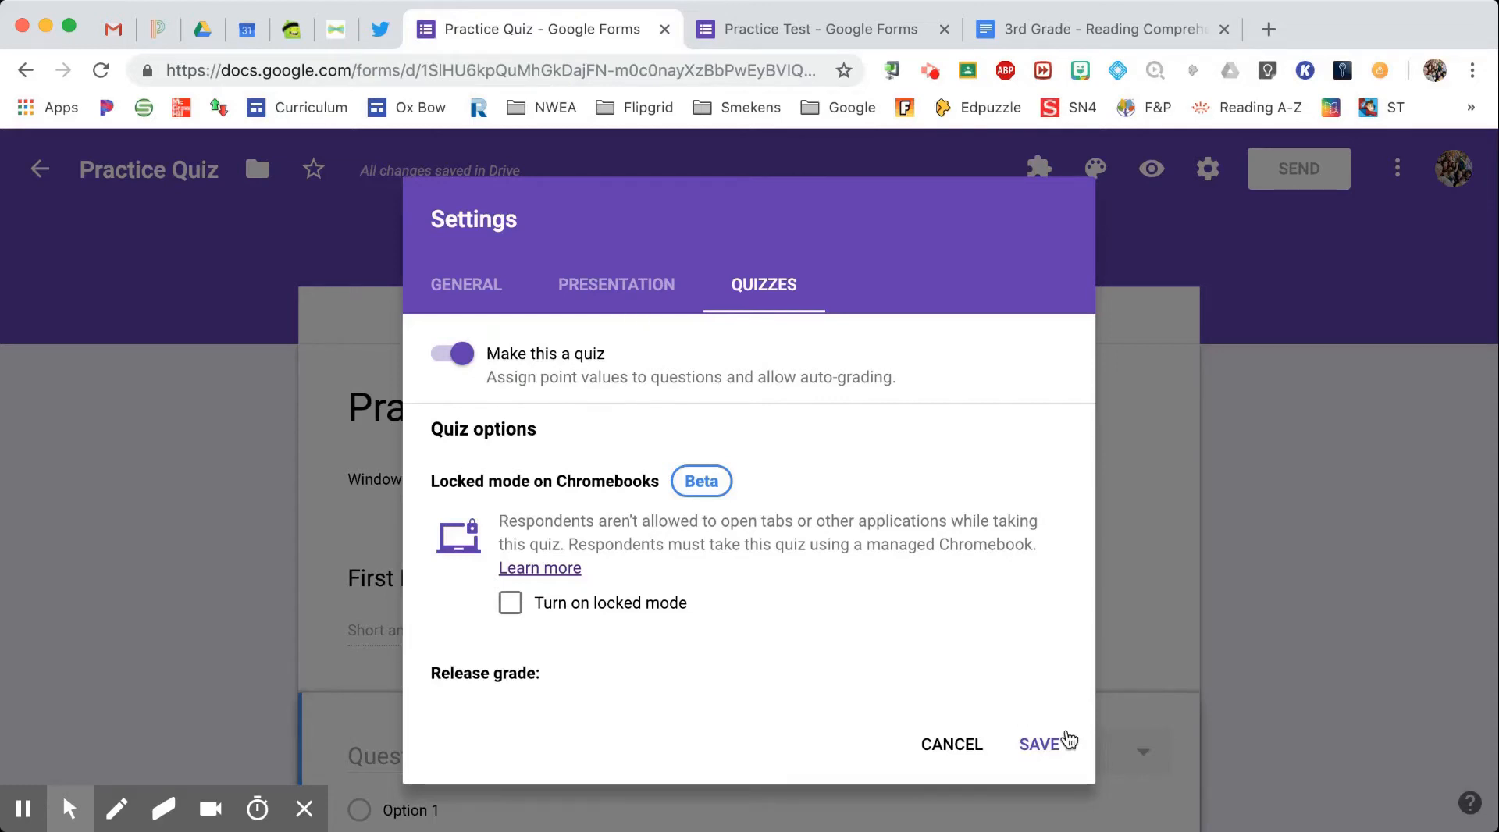
pyautogui.click(1030, 744)
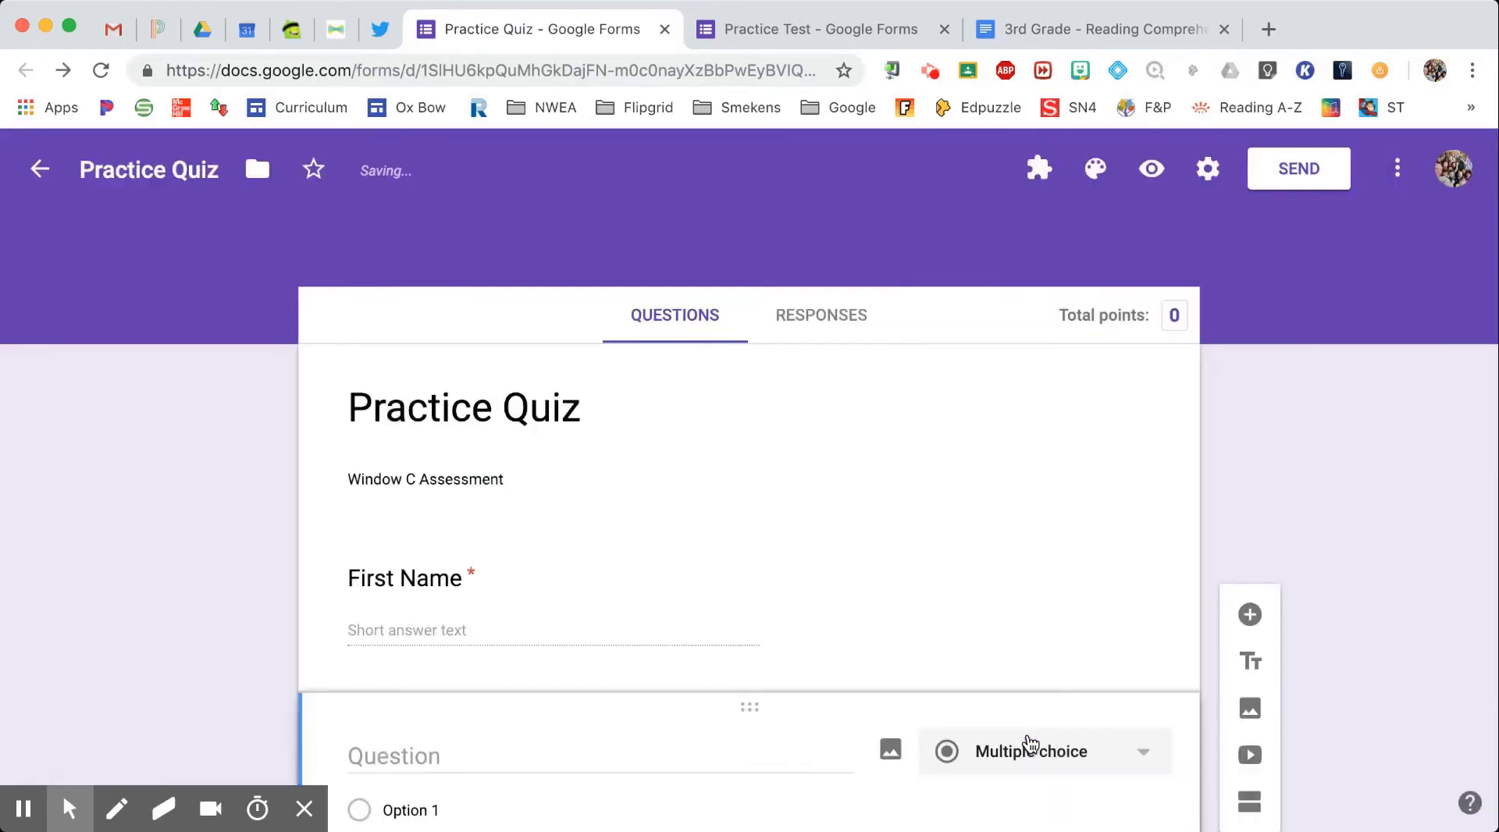
# Step: Enter "1 + 2 = ?" as the second question's text and set its type to Dropdown
pyautogui.scroll(-3, 1024, 743)
pyautogui.click(560, 519)
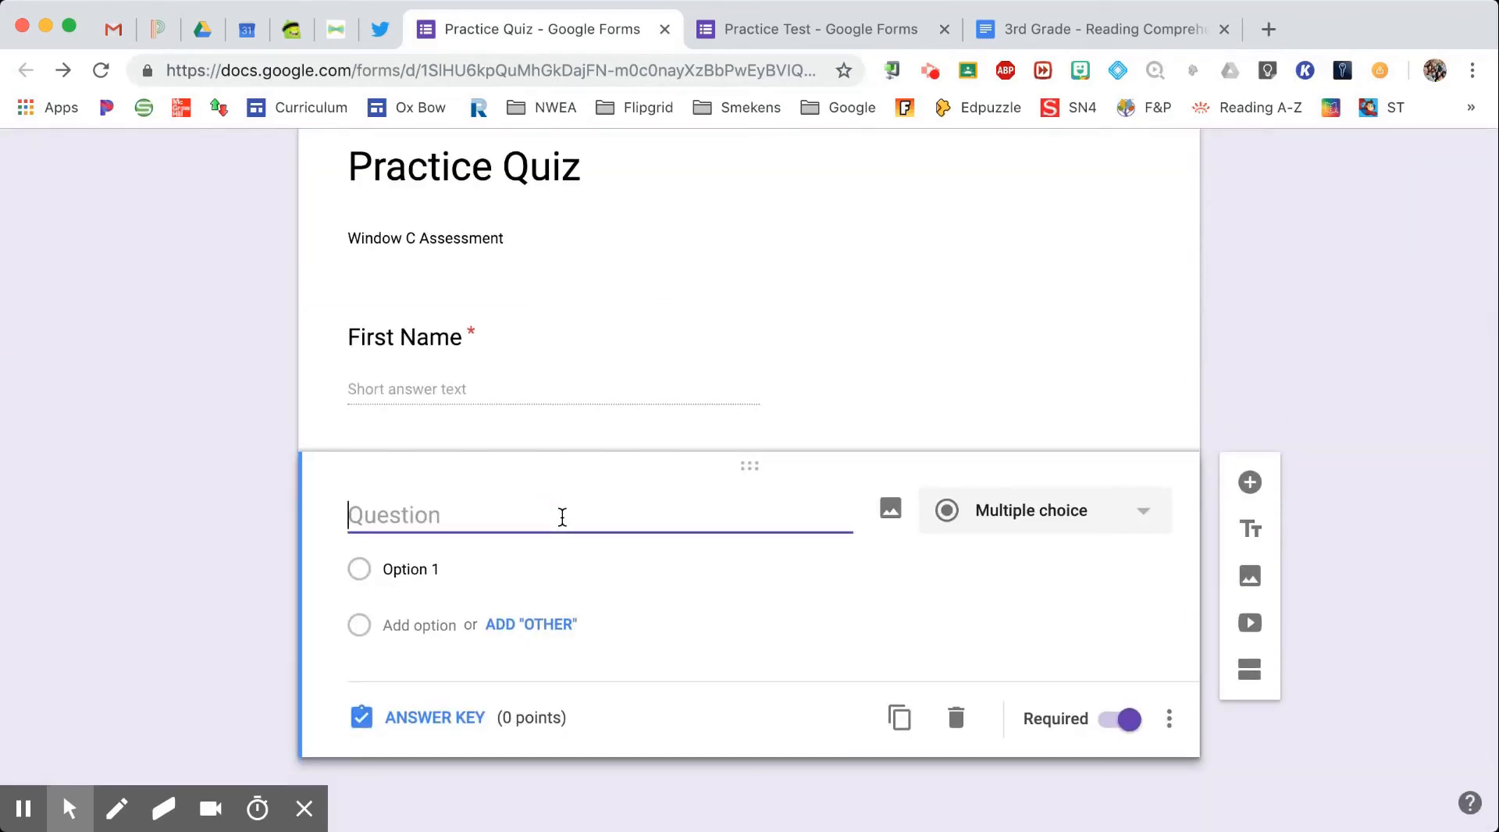
pyautogui.write('1 + 2')
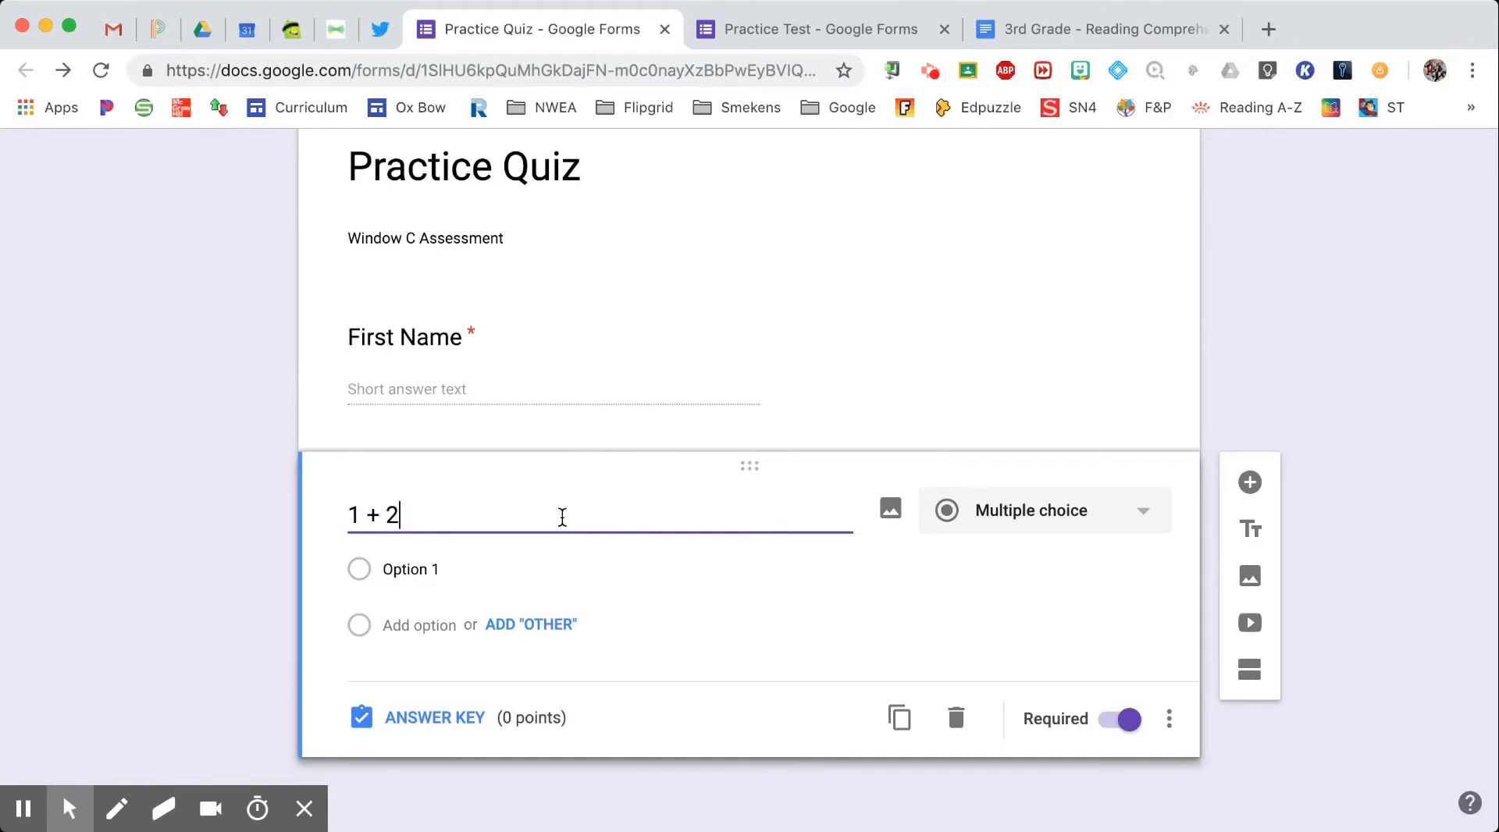
pyautogui.write(' = ?')
pyautogui.click(1051, 510)
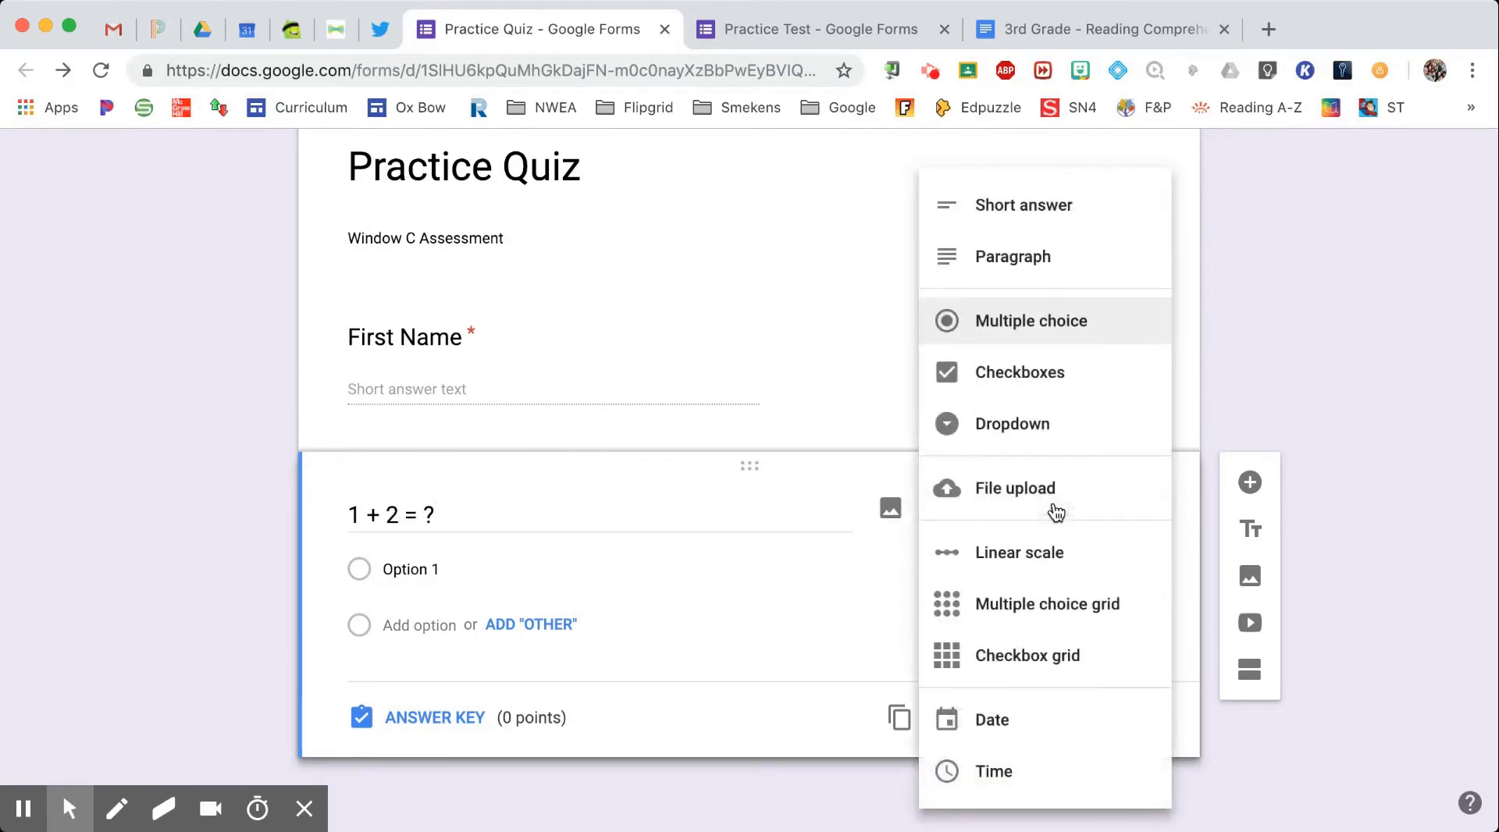
pyautogui.click(1037, 422)
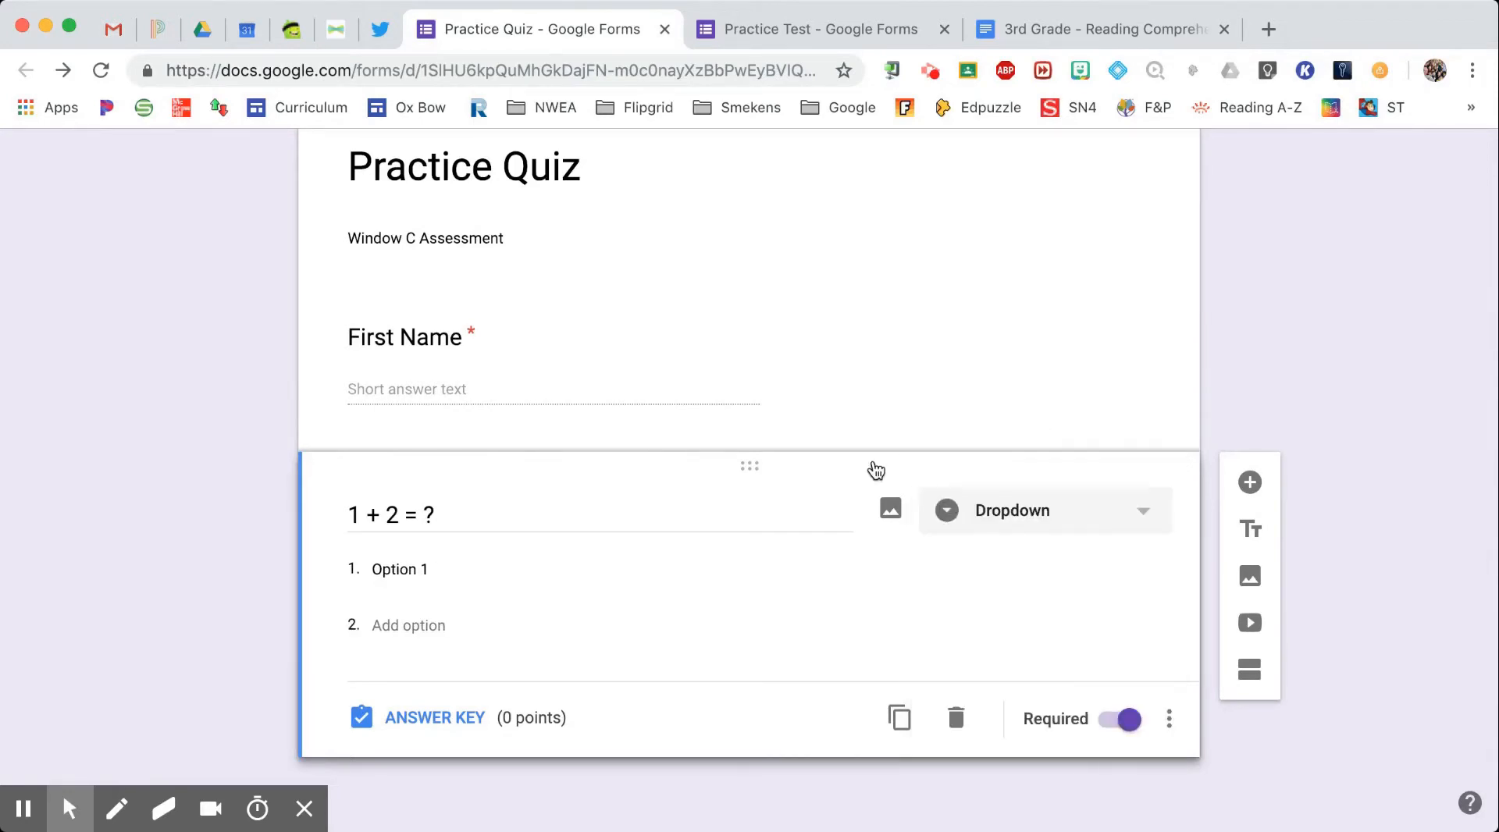
# Step: Fill in the dropdown answer options 4, 5 and 3 for the "1 + 2 = ?" question
pyautogui.click(446, 574)
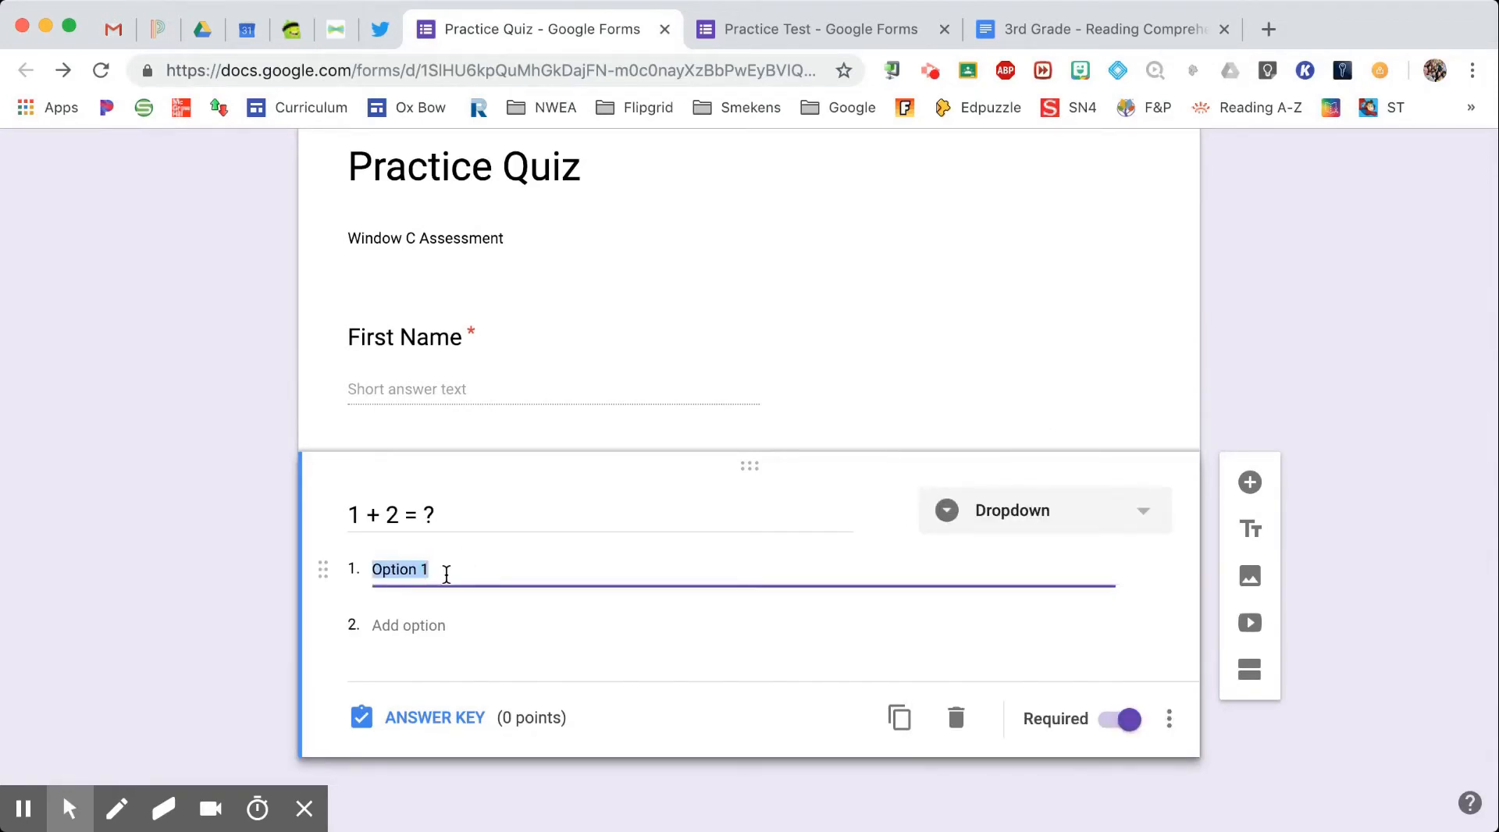
pyautogui.write('4')
pyautogui.press('Tab')
pyautogui.write('5')
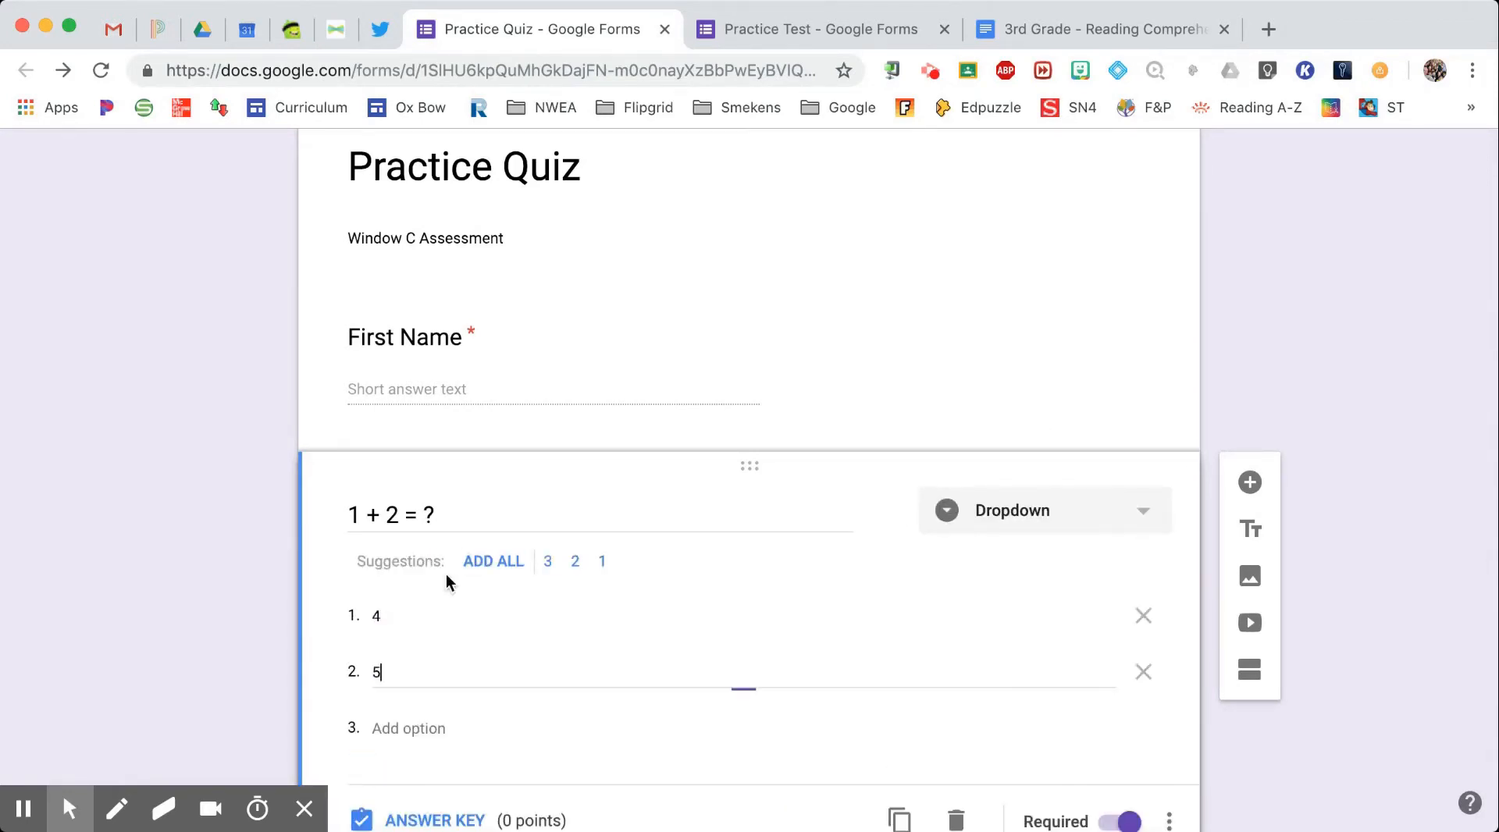
pyautogui.press('Tab')
pyautogui.press('Tab')
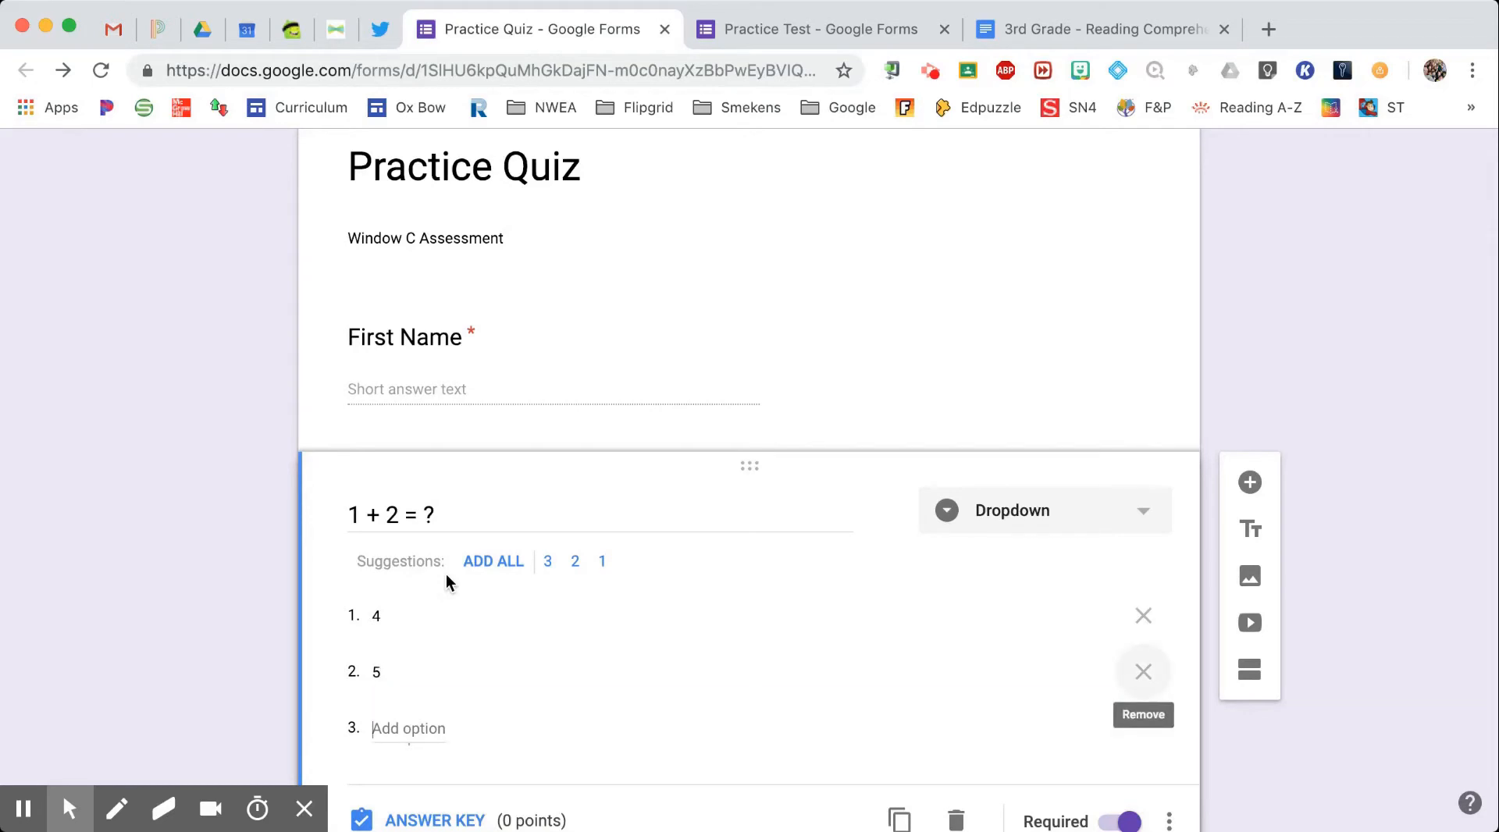
pyautogui.write('3')
# Step: In the answer key for "1 + 2 = ?", assign 1 point and mark 3 as the correct answer
pyautogui.scroll(-2, 662, 599)
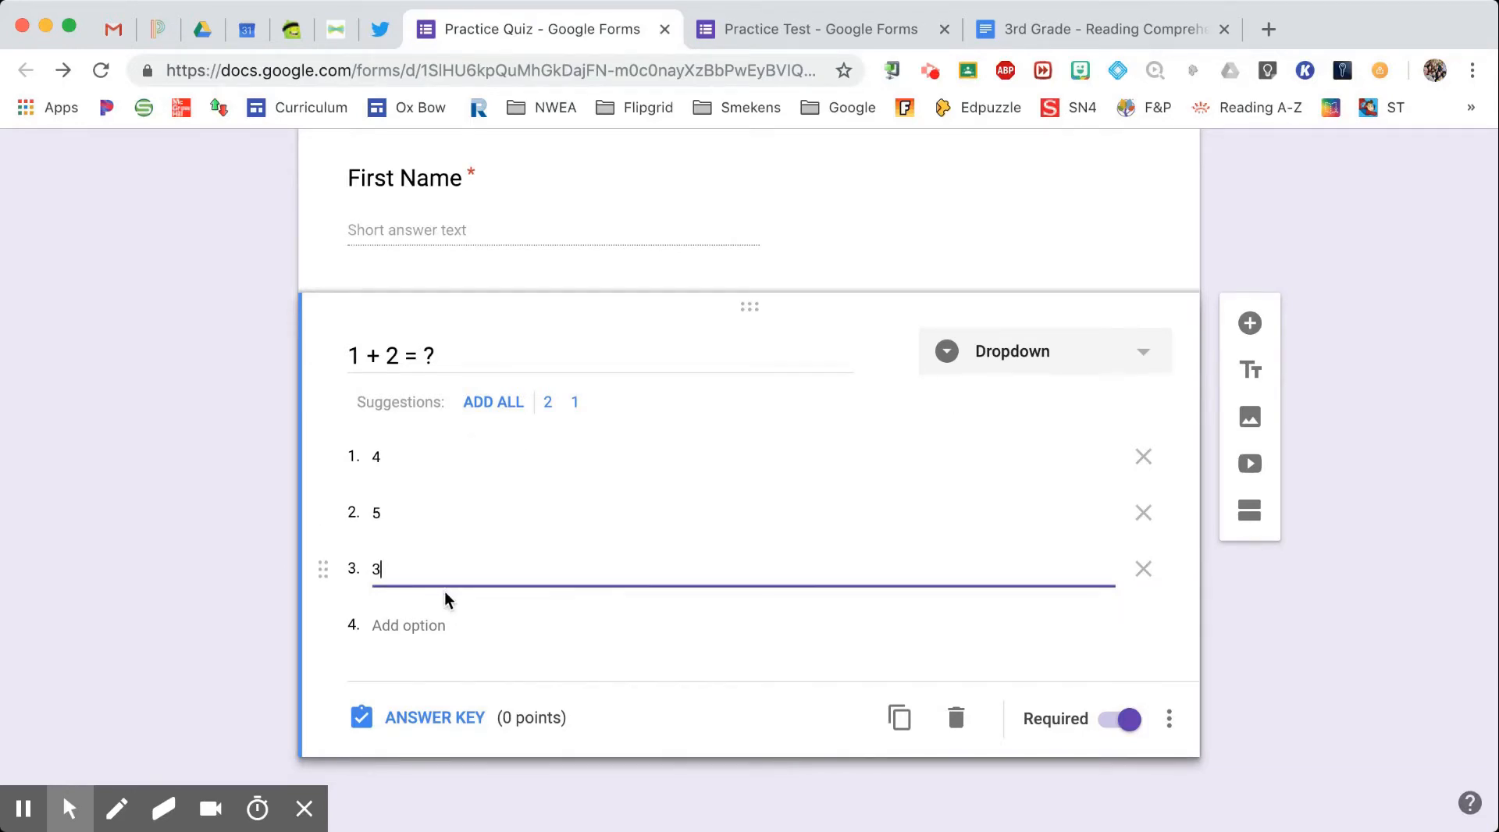
pyautogui.click(414, 728)
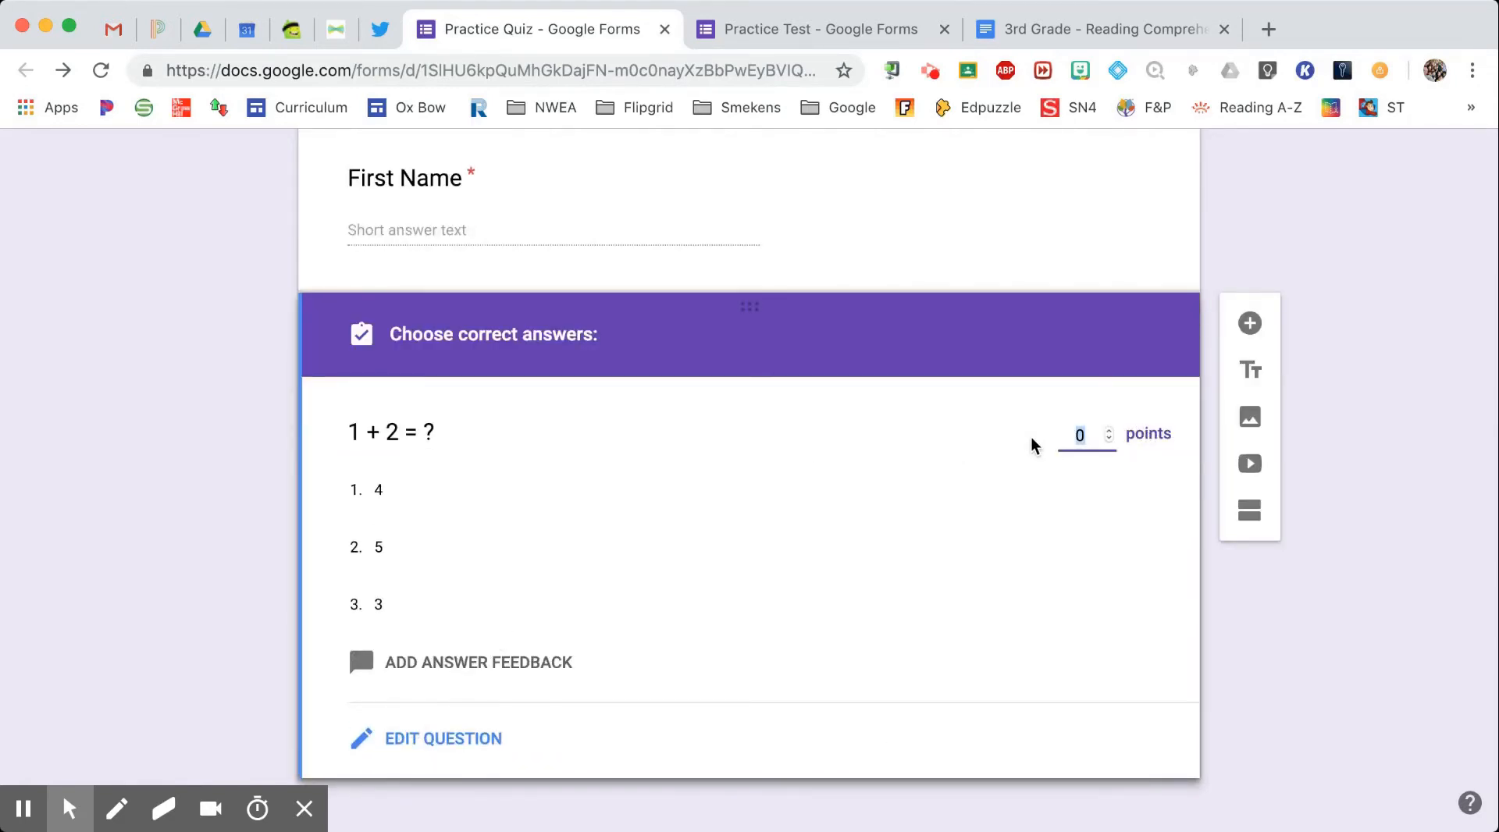
pyautogui.click(1113, 435)
pyautogui.click(364, 611)
# Step: Write the incorrect-answer feedback "Try again next time. Please draw a picture to help." for the "1 + 2 = ?" question
pyautogui.scroll(-1, 595, 613)
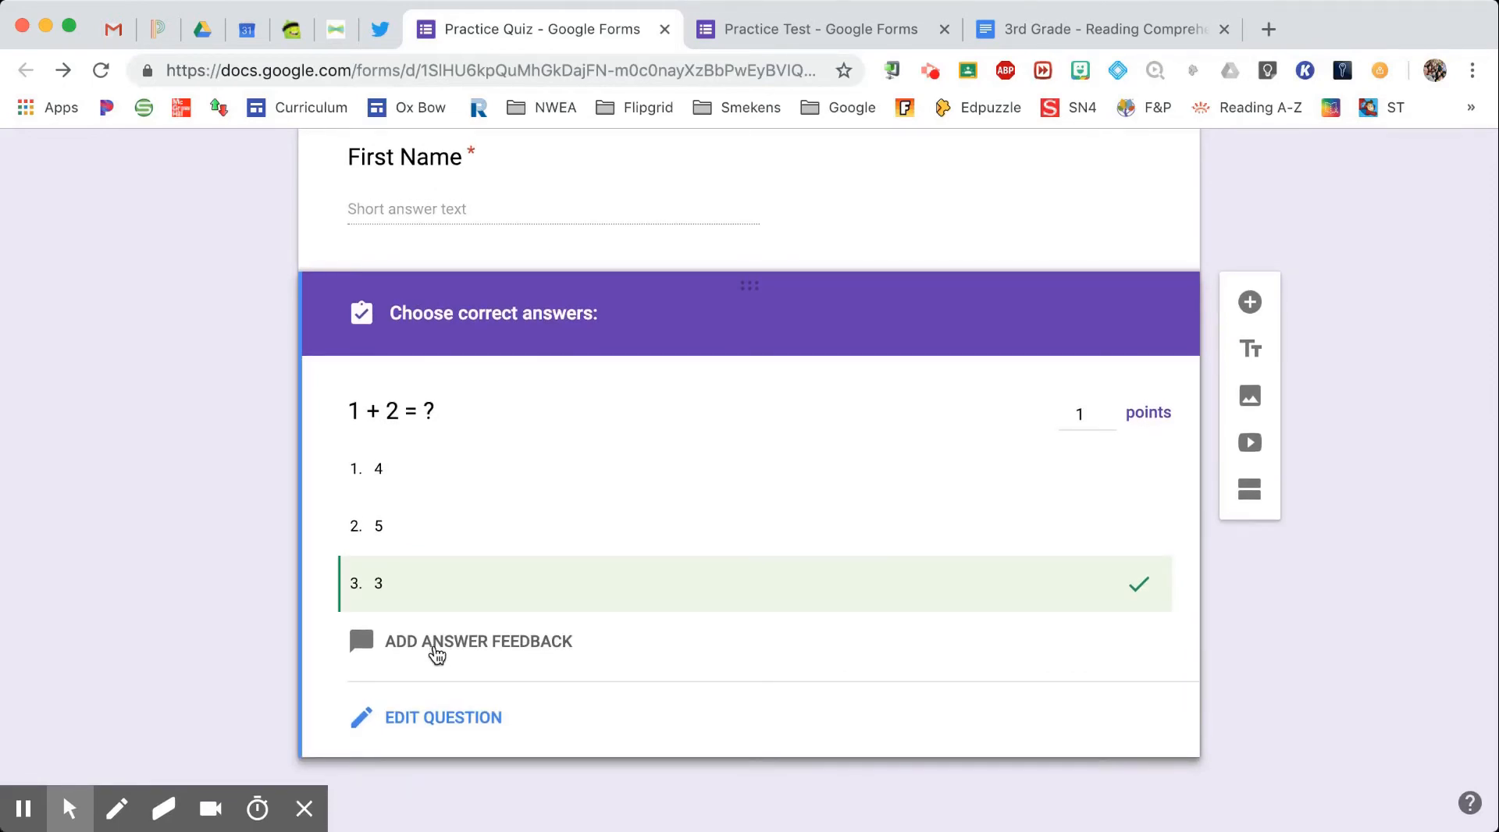
pyautogui.click(436, 654)
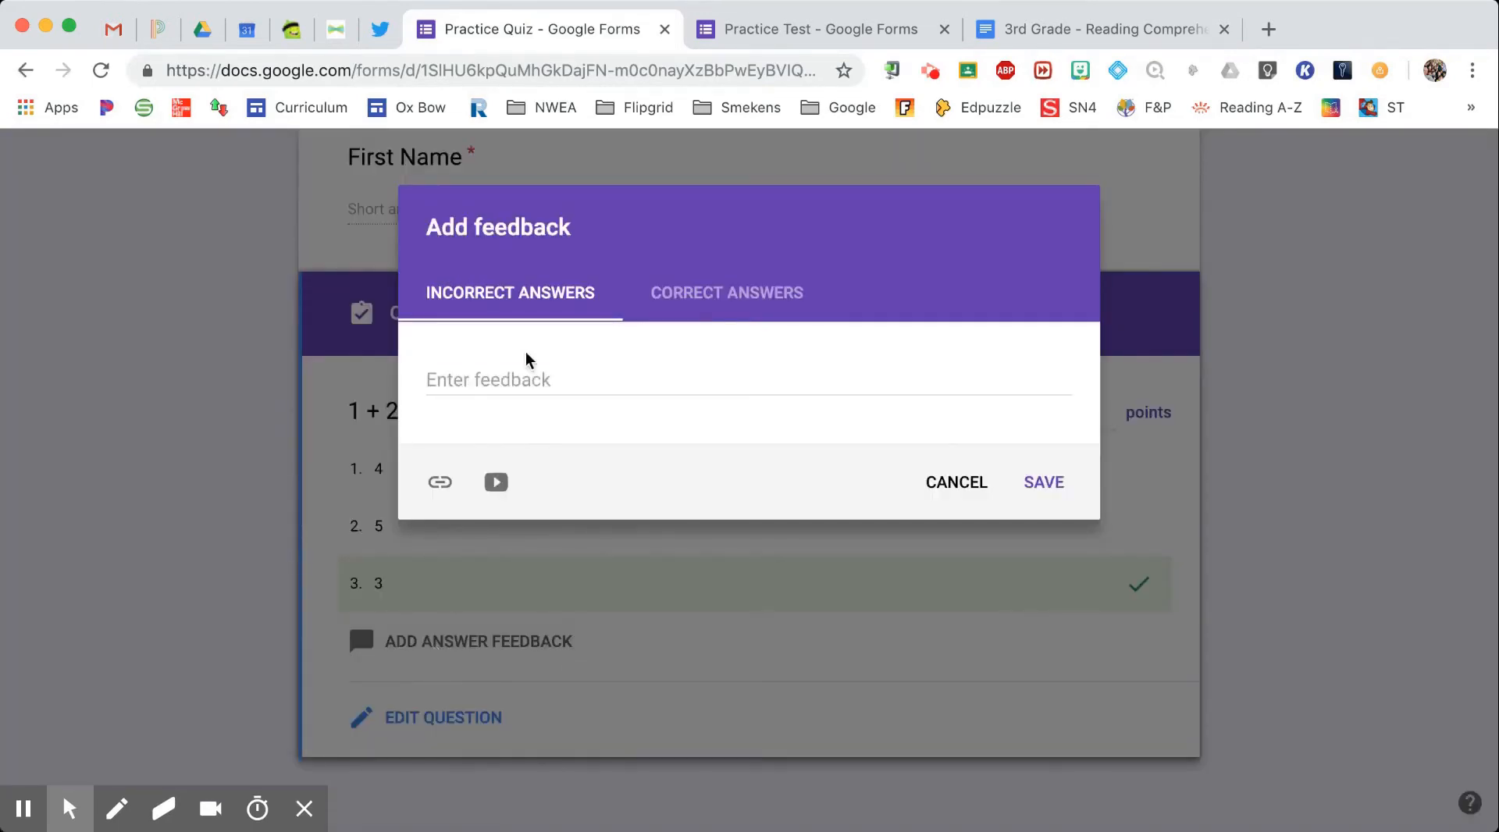
pyautogui.click(505, 380)
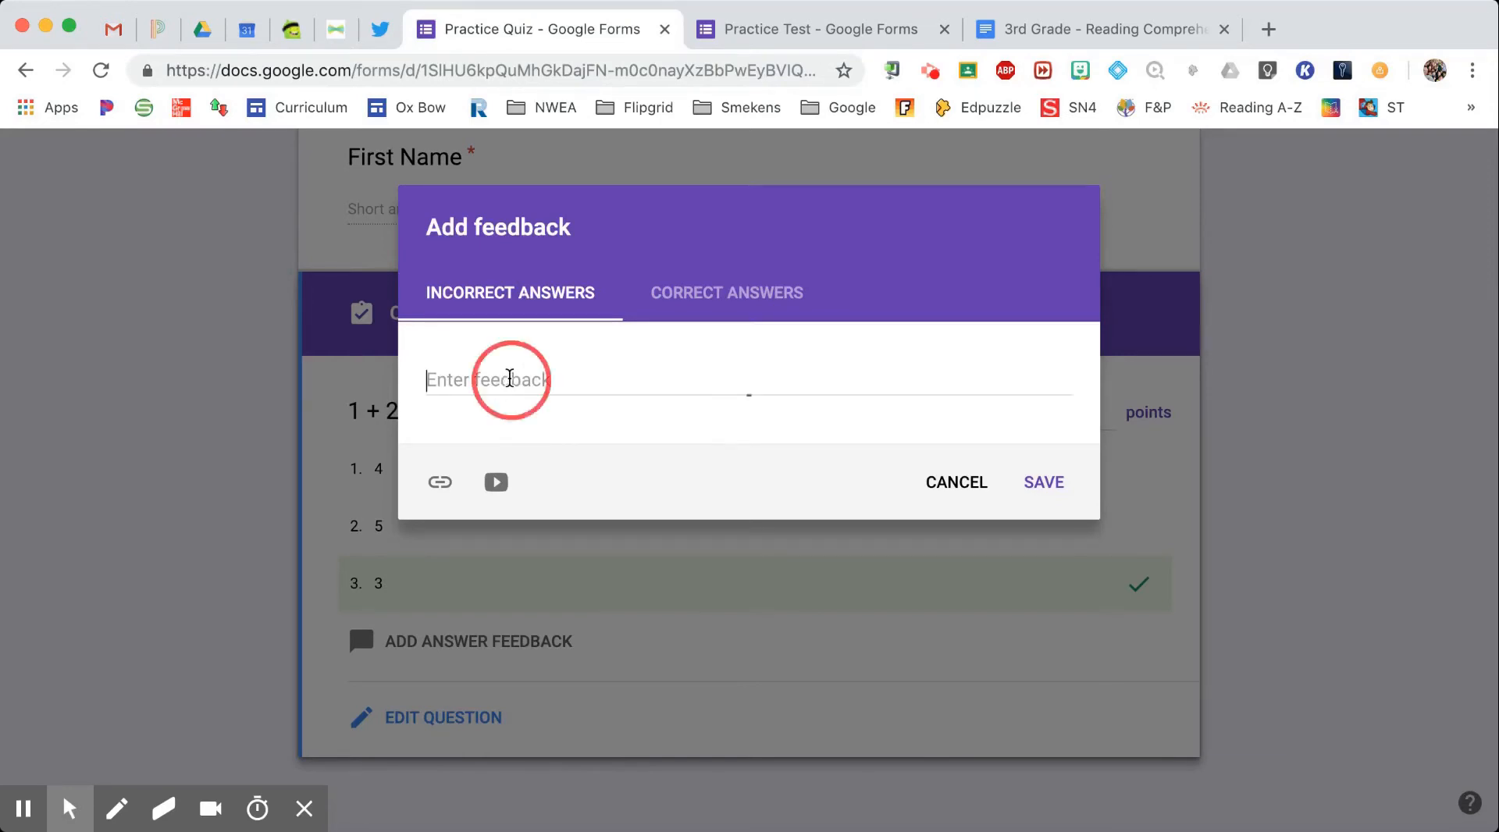
pyautogui.write('Try ')
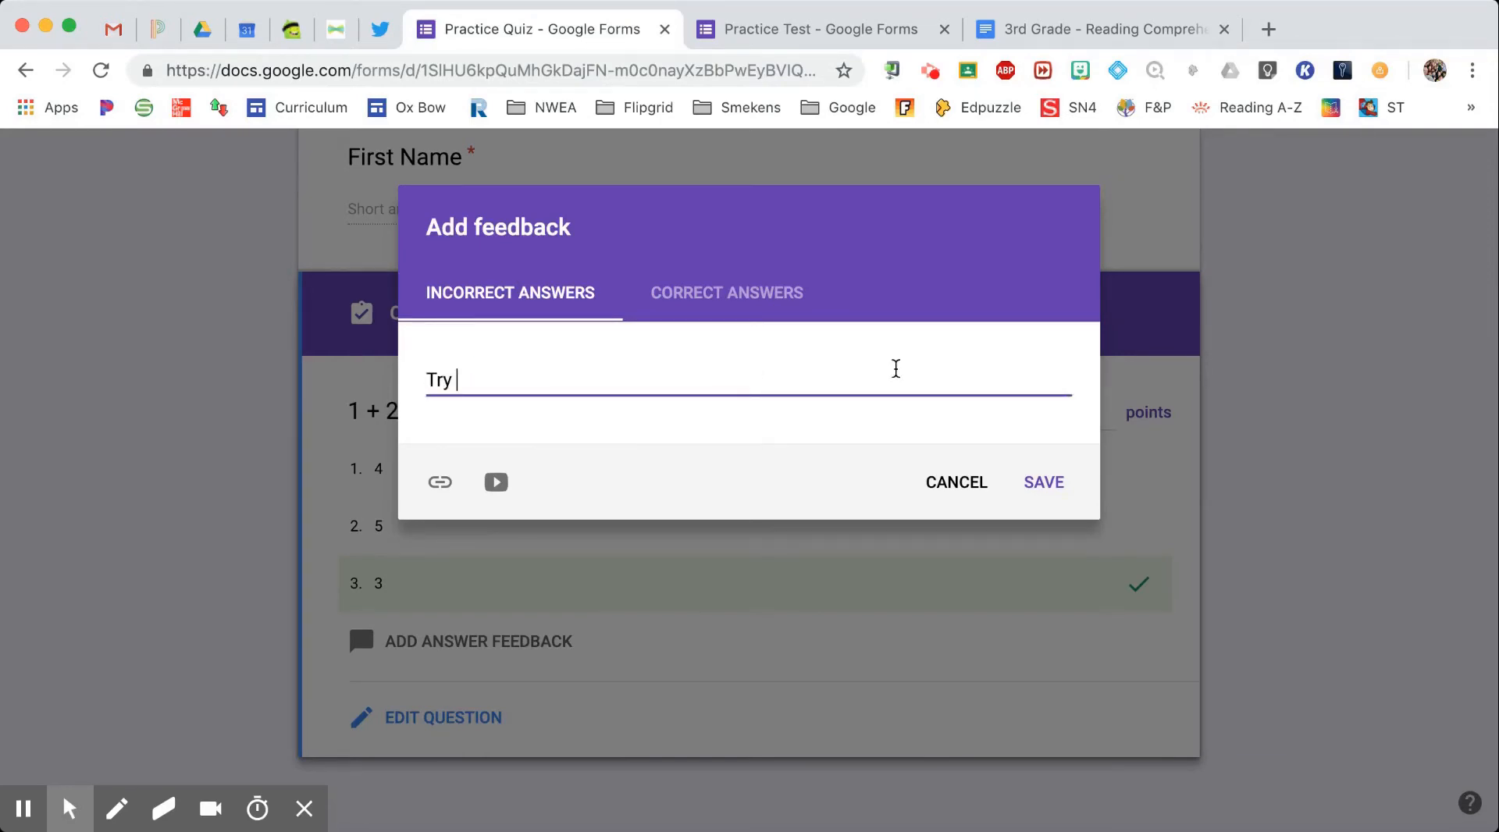
pyautogui.write('again next time. Please')
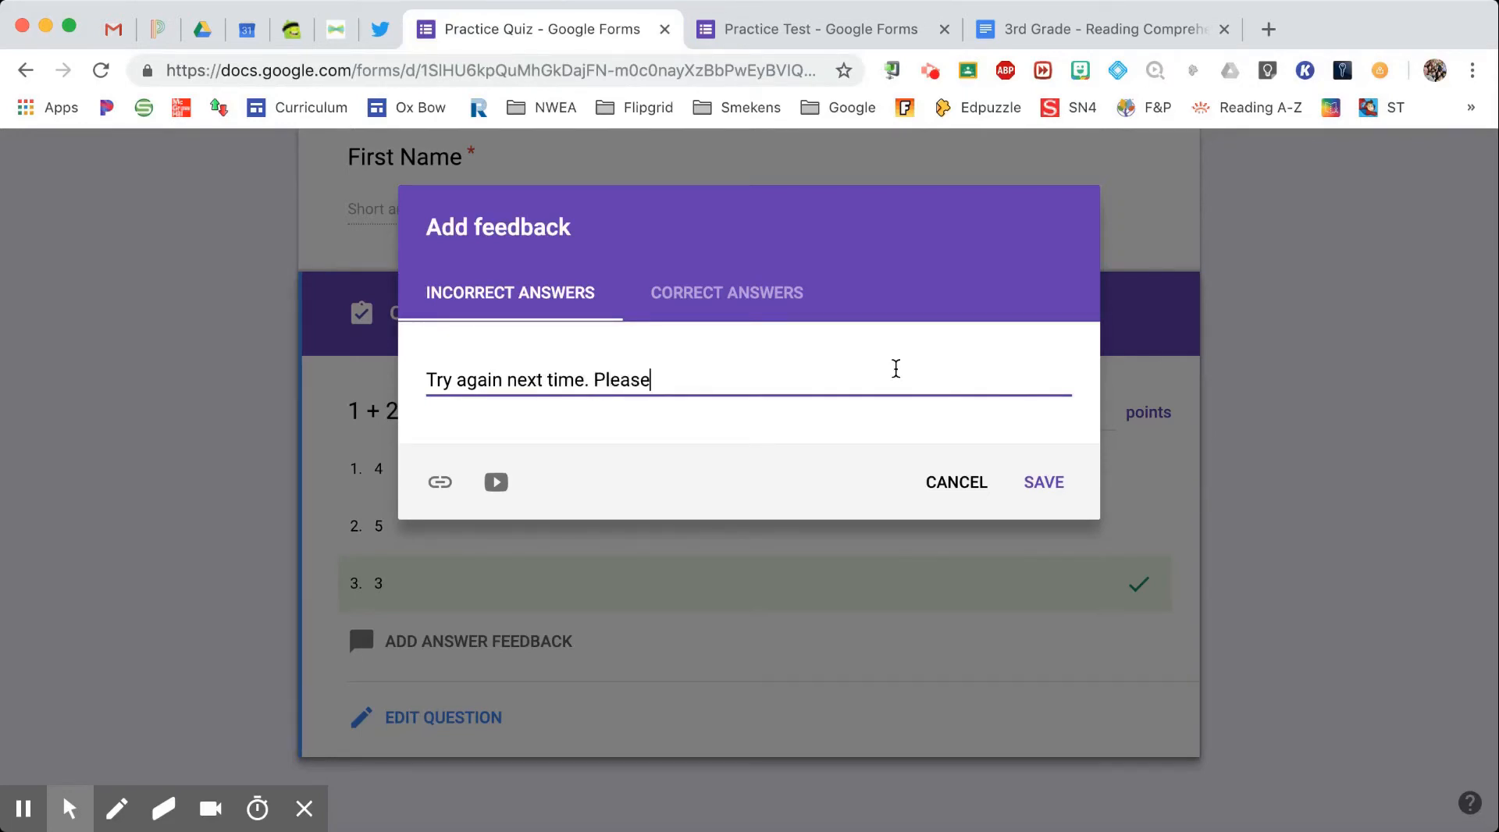
pyautogui.write(' draw a picture to help.')
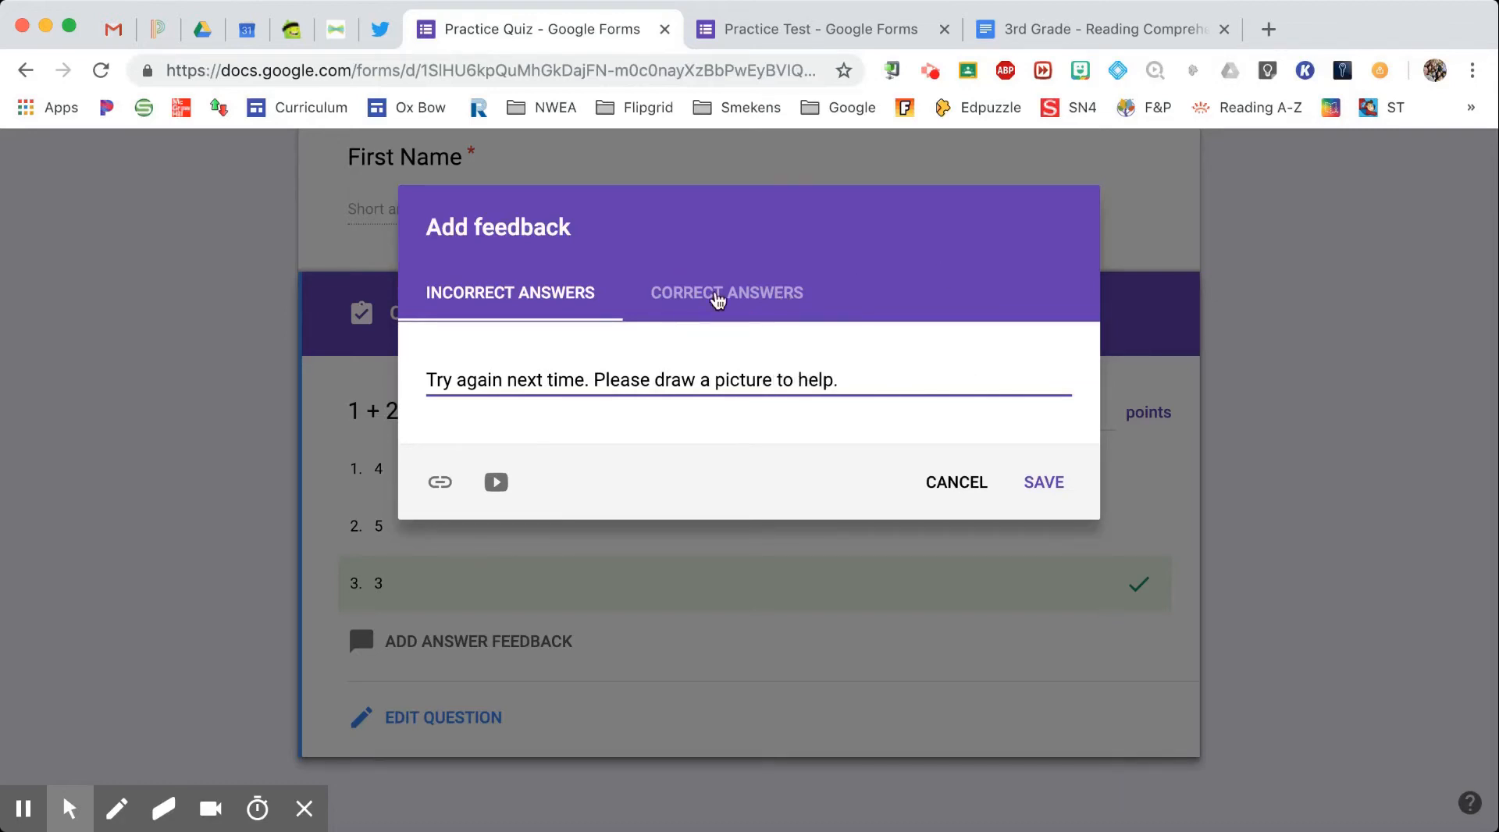
# Step: Write "Well Done!" as the correct-answer feedback and save the feedback for "1 + 2 = ?"
pyautogui.click(715, 296)
pyautogui.click(537, 382)
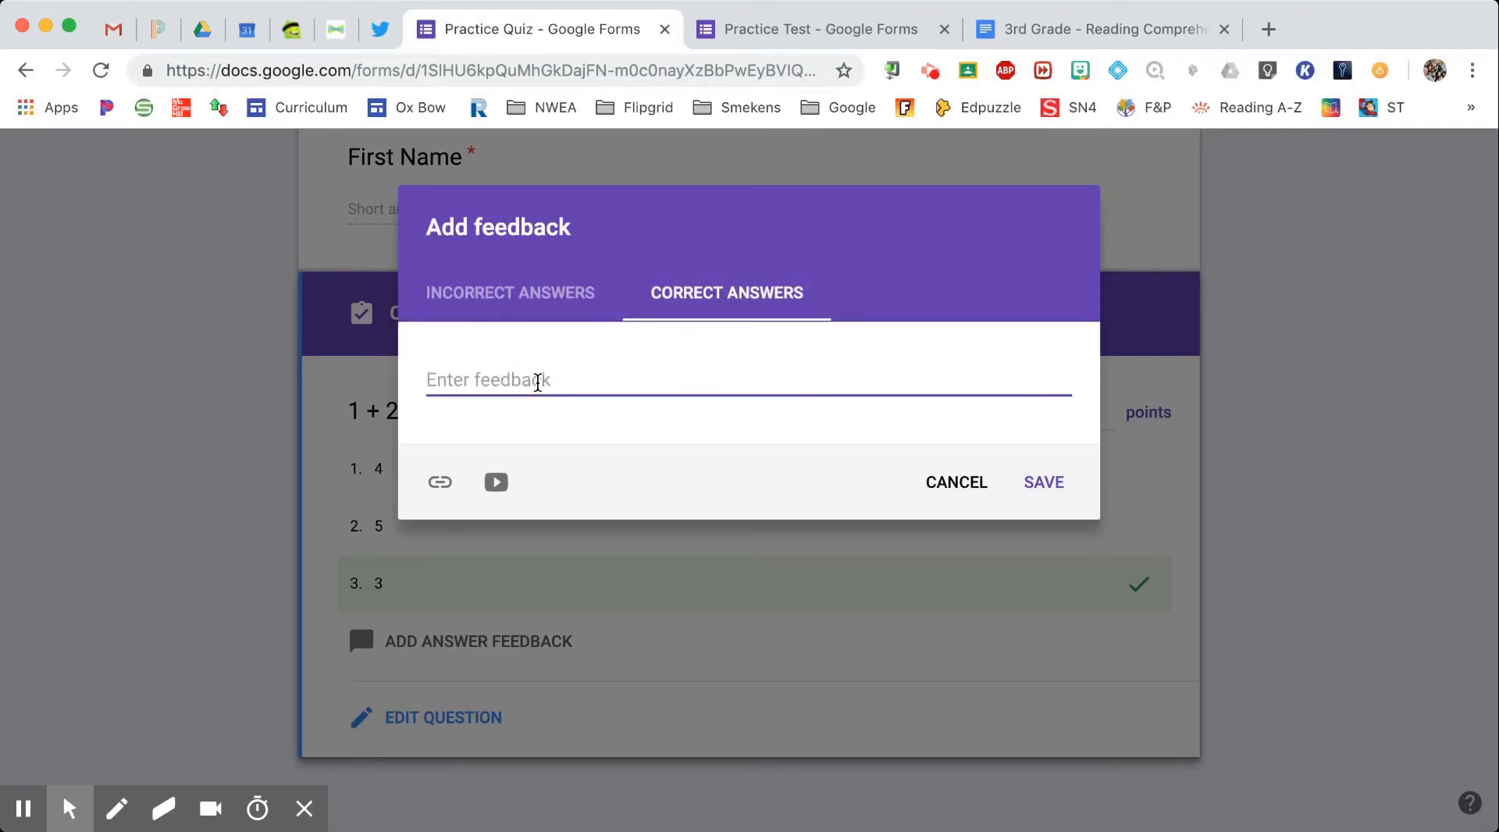
pyautogui.write('Well Done!')
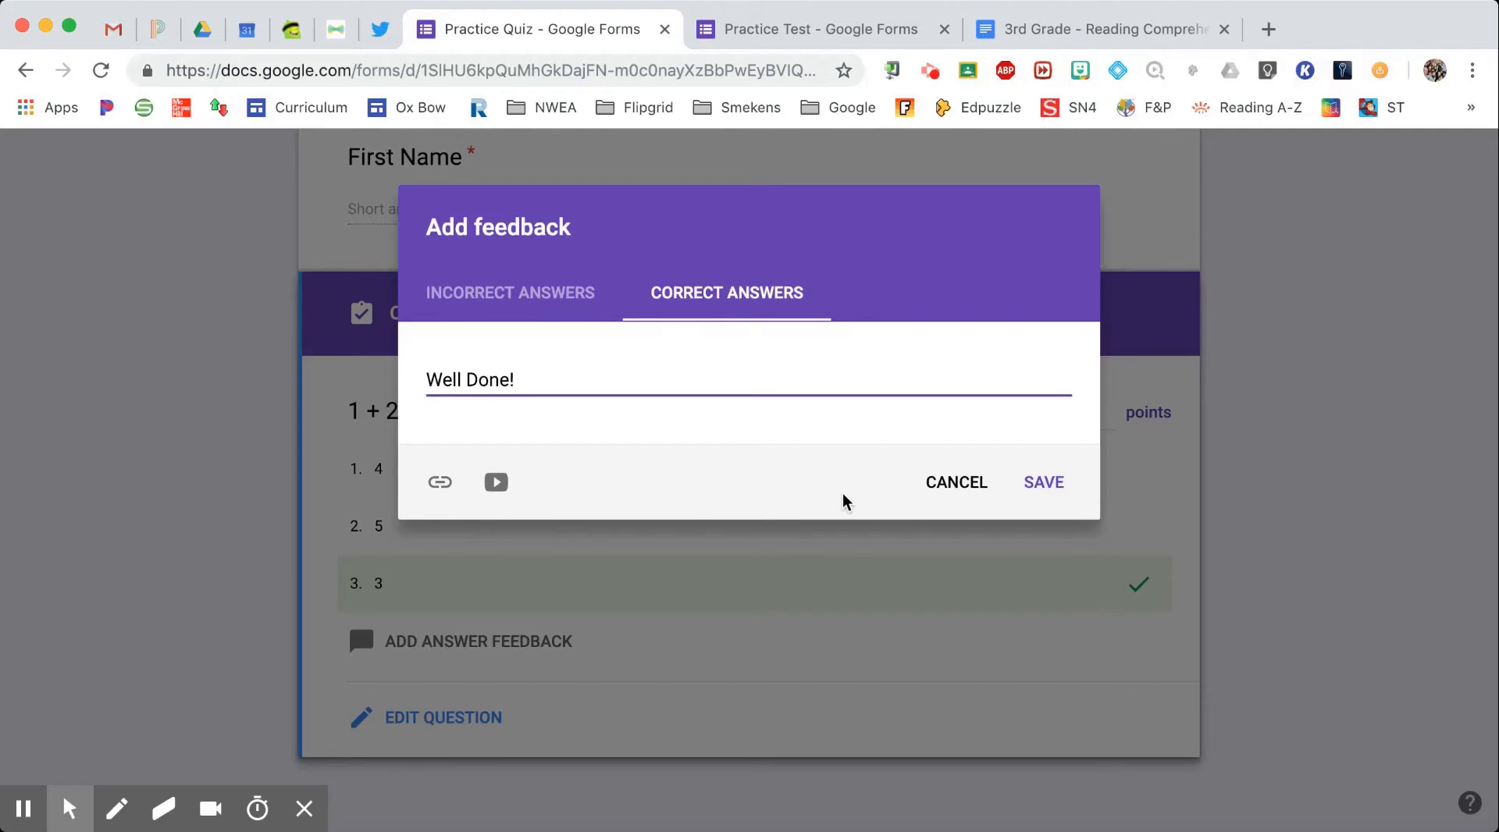
pyautogui.click(1046, 484)
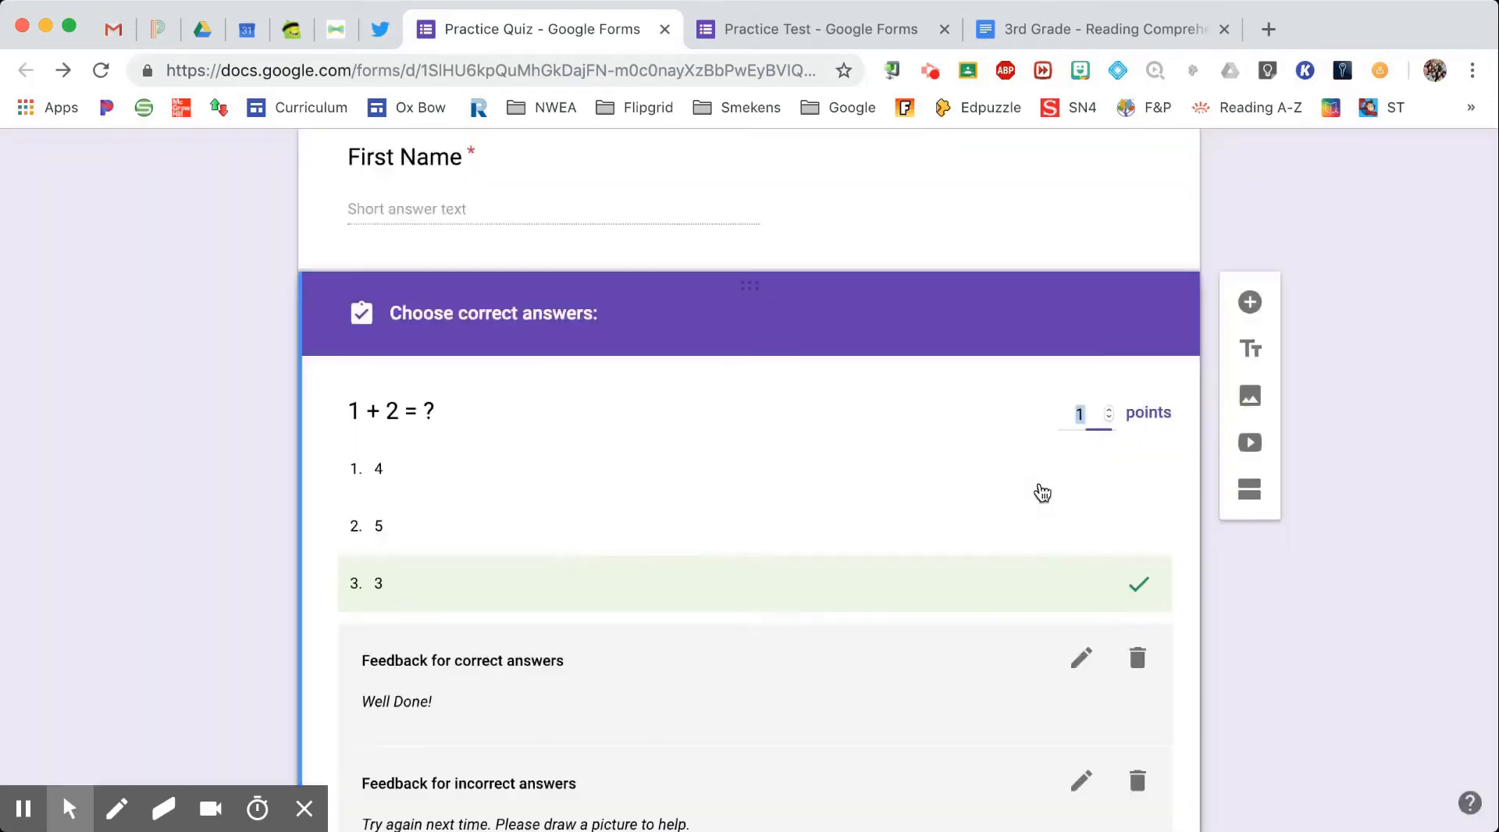
# Step: Add a new question below "1 + 2 = ?" with the text "What color is the grass?"
pyautogui.scroll(-2, 773, 573)
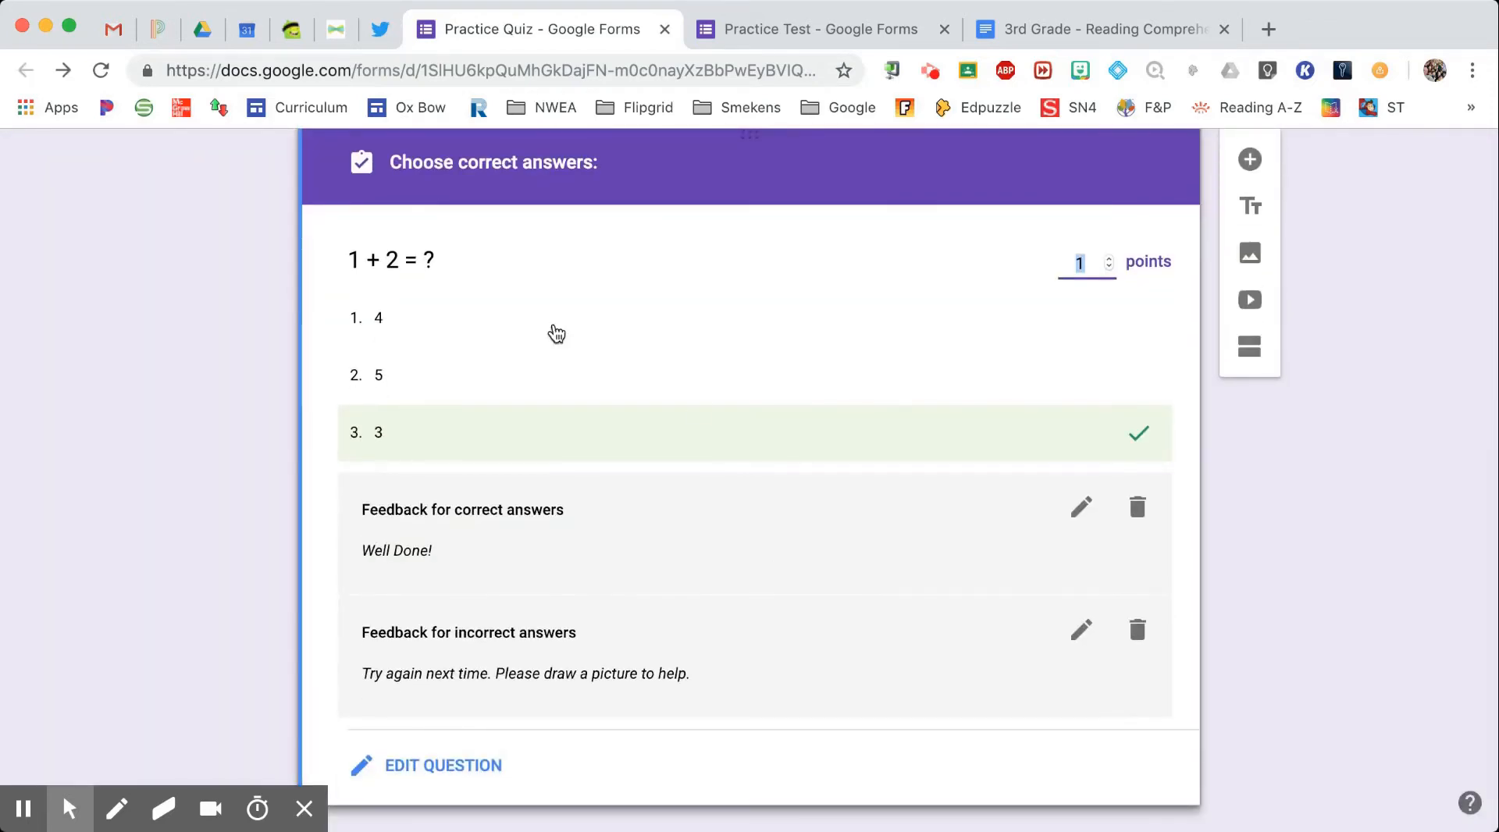
pyautogui.scroll(-1, 659, 536)
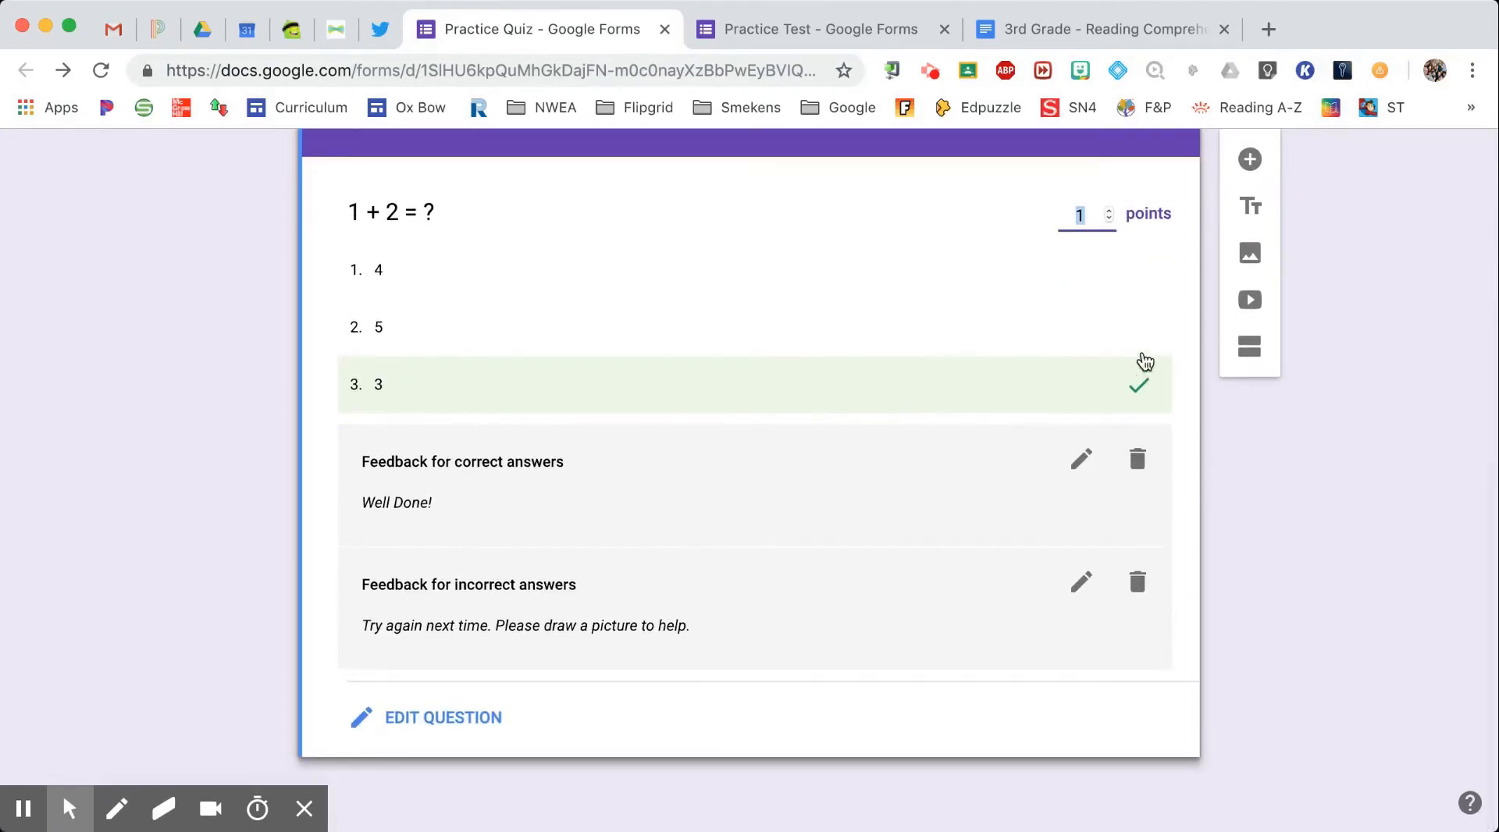
pyautogui.click(1250, 160)
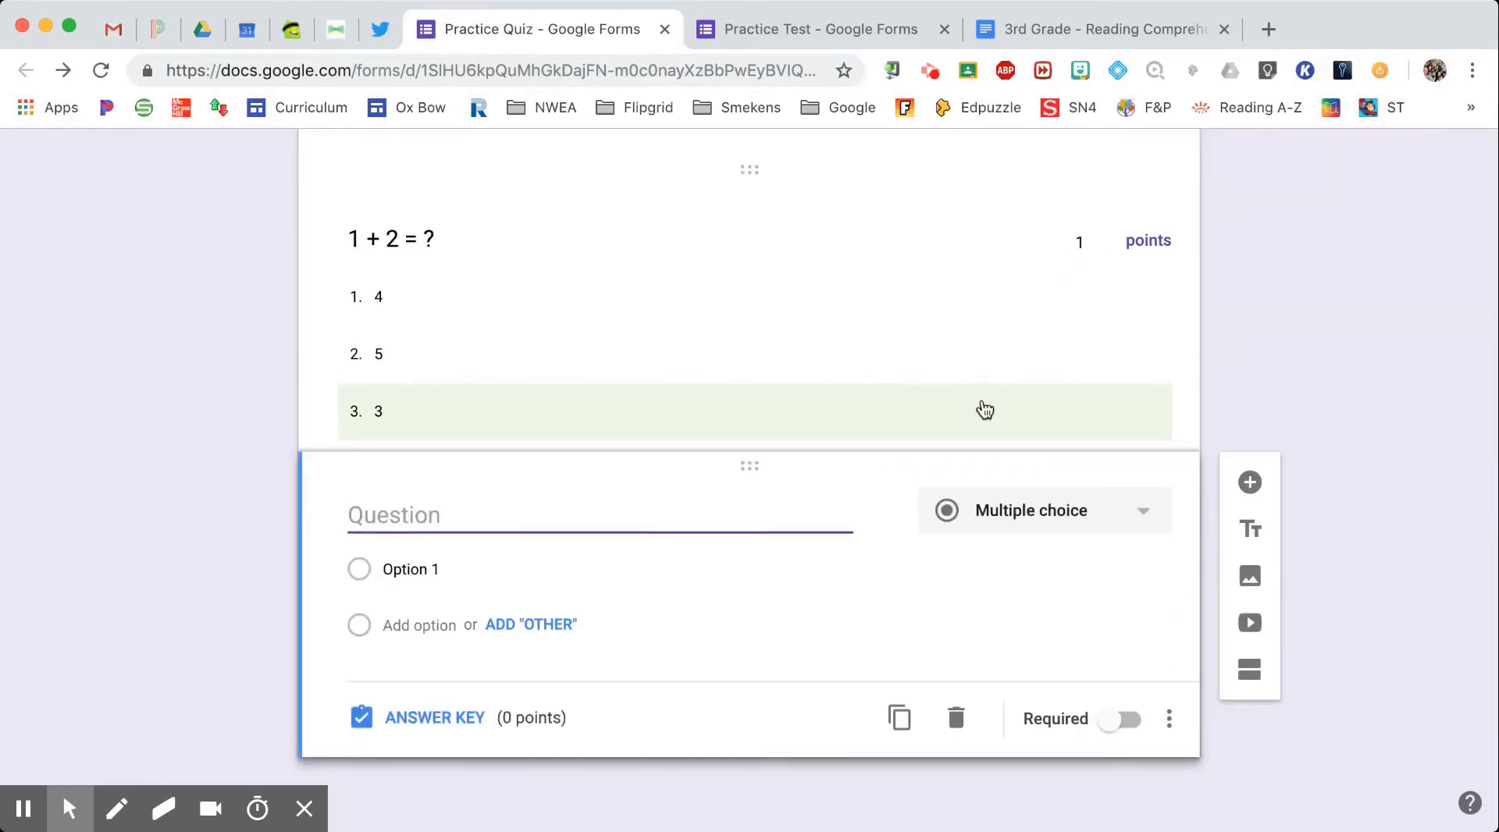
pyautogui.write('What col')
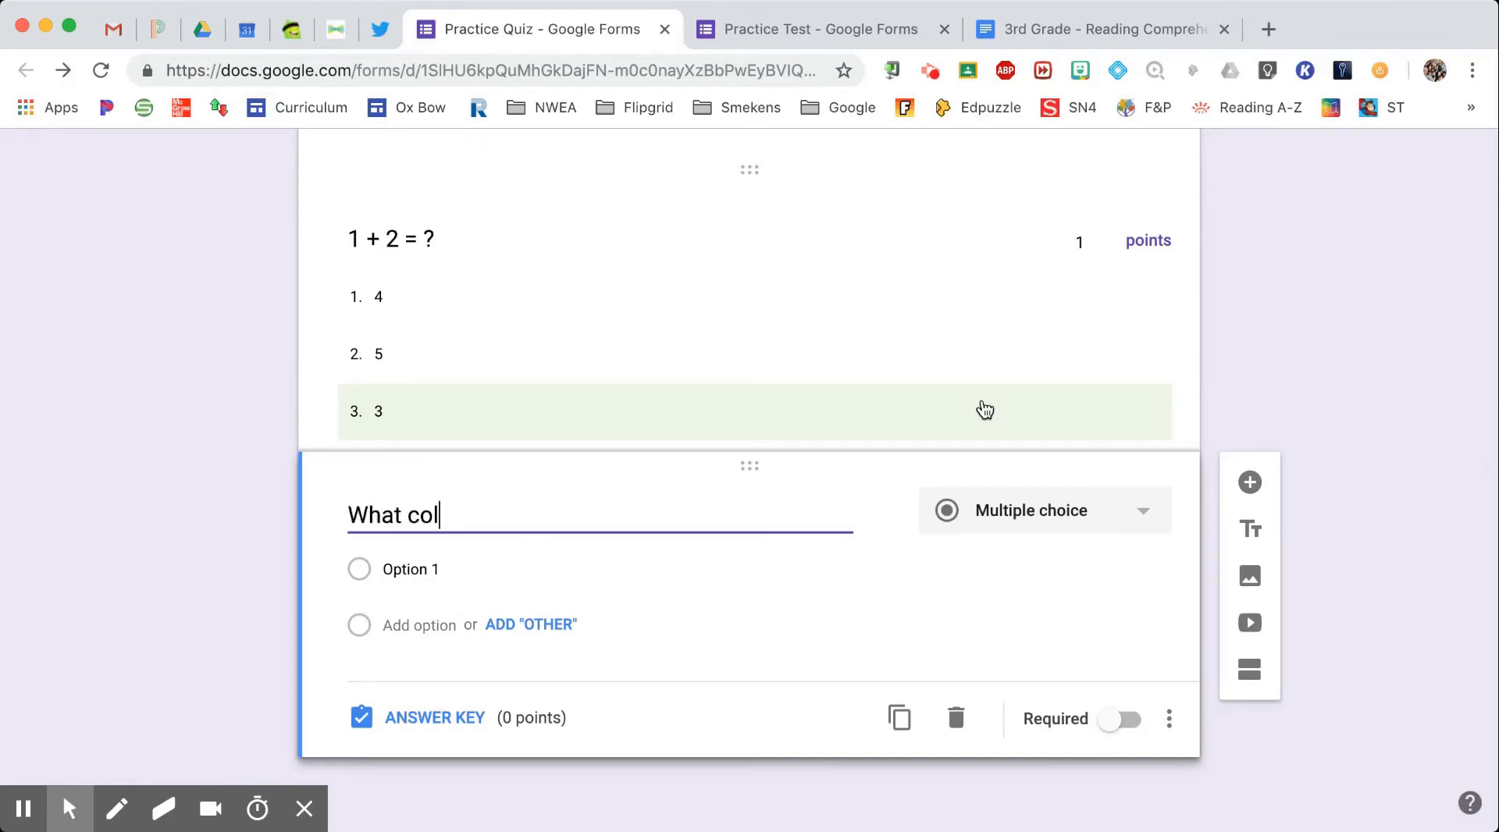
pyautogui.write('or is the')
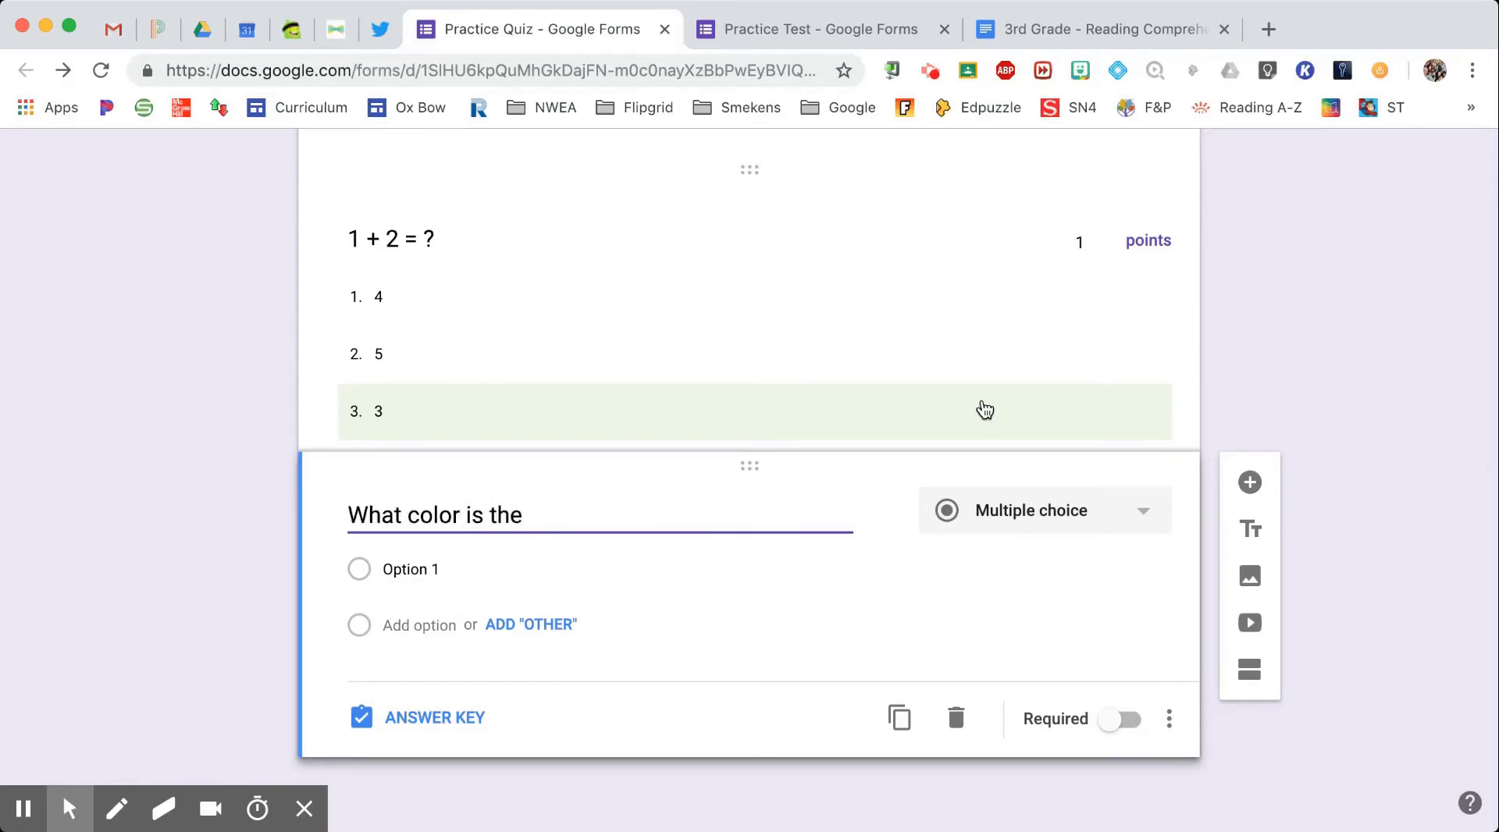
pyautogui.write(' grass?')
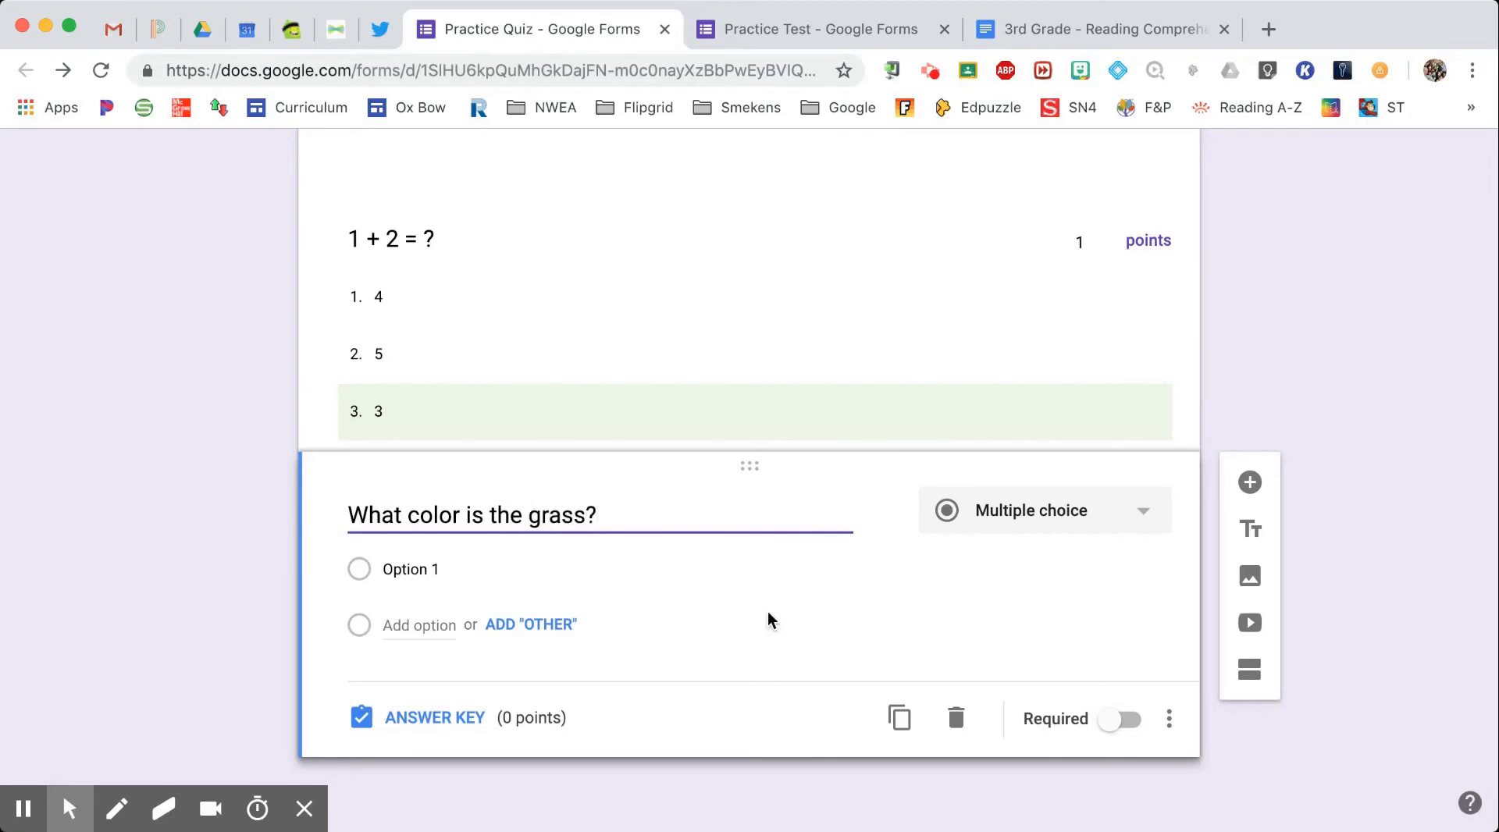
# Step: Fill in the multiple-choice options brown, black and green for the grass color question
pyautogui.click(468, 569)
pyautogui.write('brown')
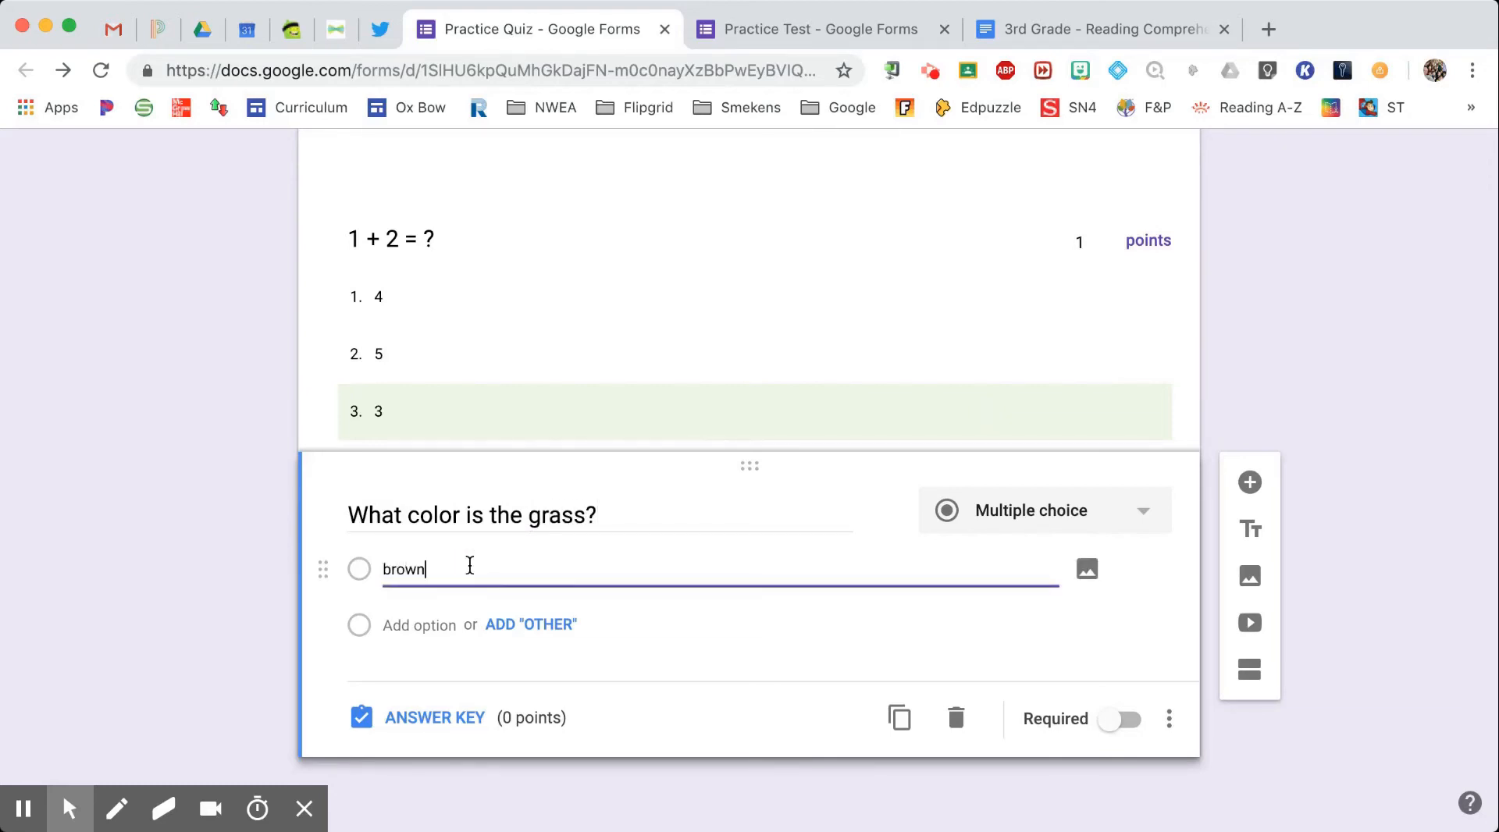
pyautogui.press('Return')
pyautogui.write('black')
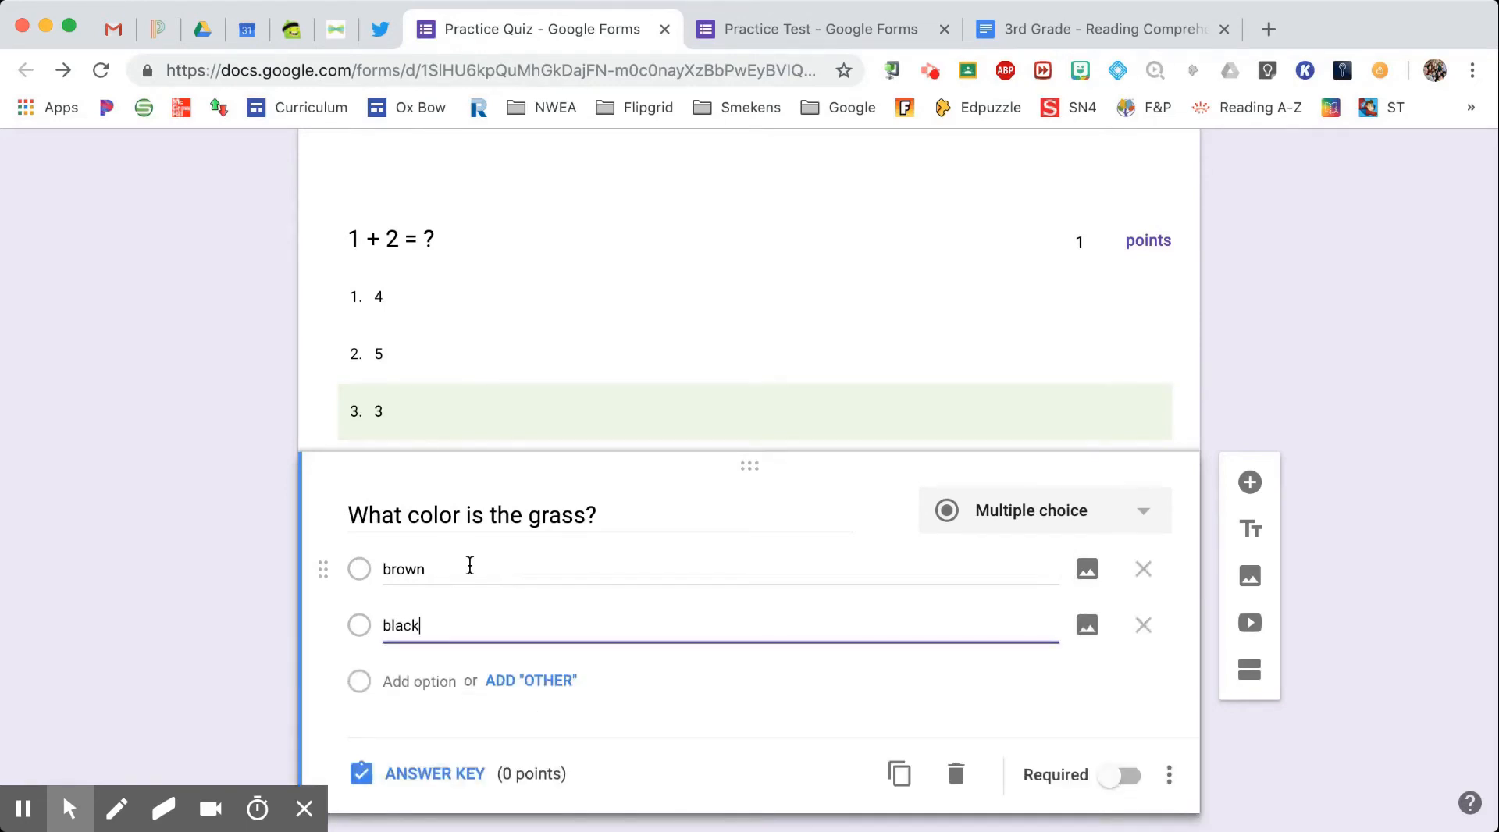
pyautogui.press('Return')
pyautogui.write('green')
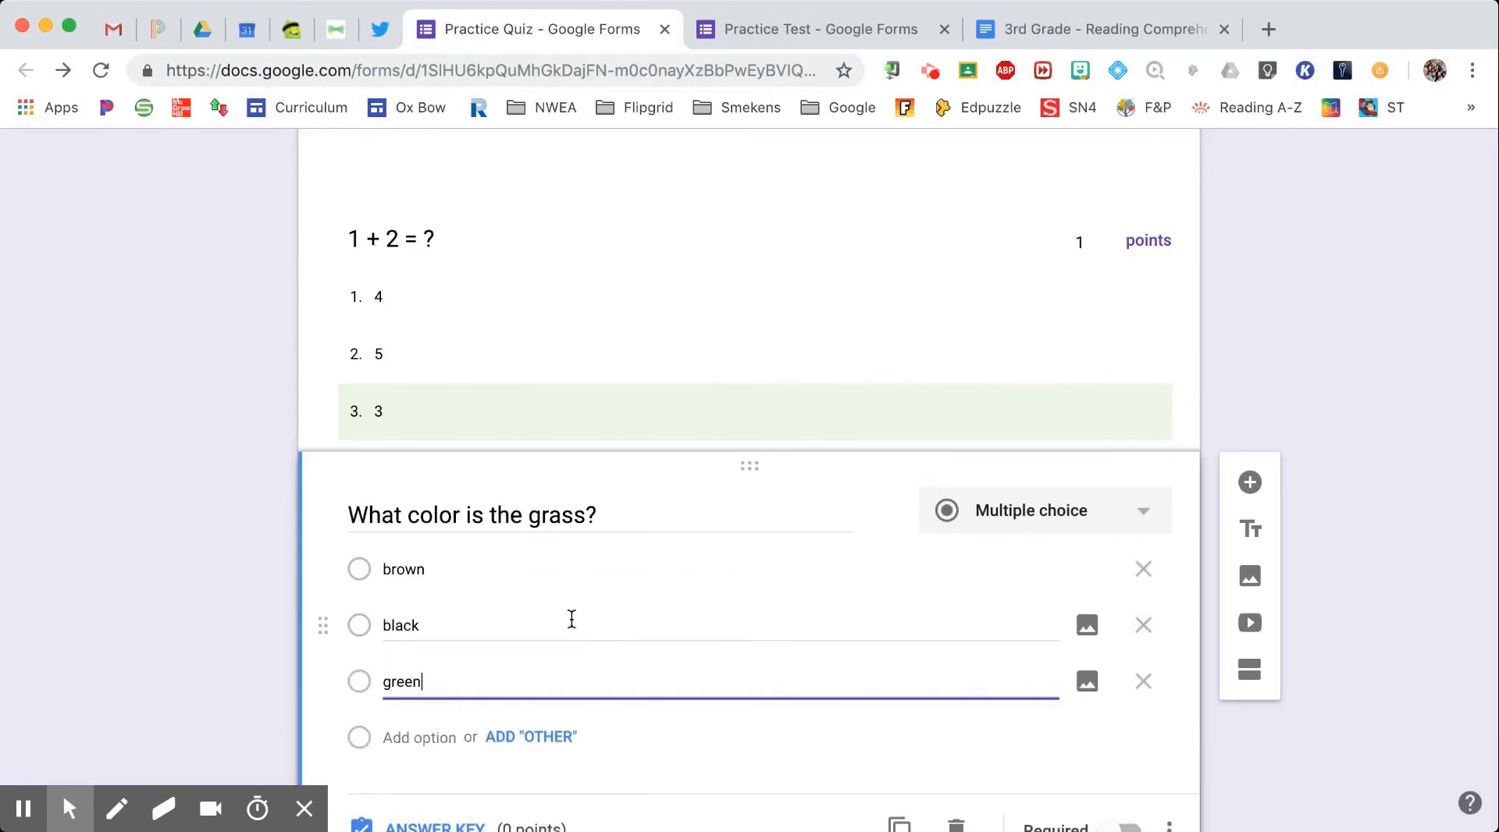
# Step: In the grass question's answer key, assign 1 point and mark green as correct, leaving the answer feedback empty
pyautogui.scroll(-2, 570, 623)
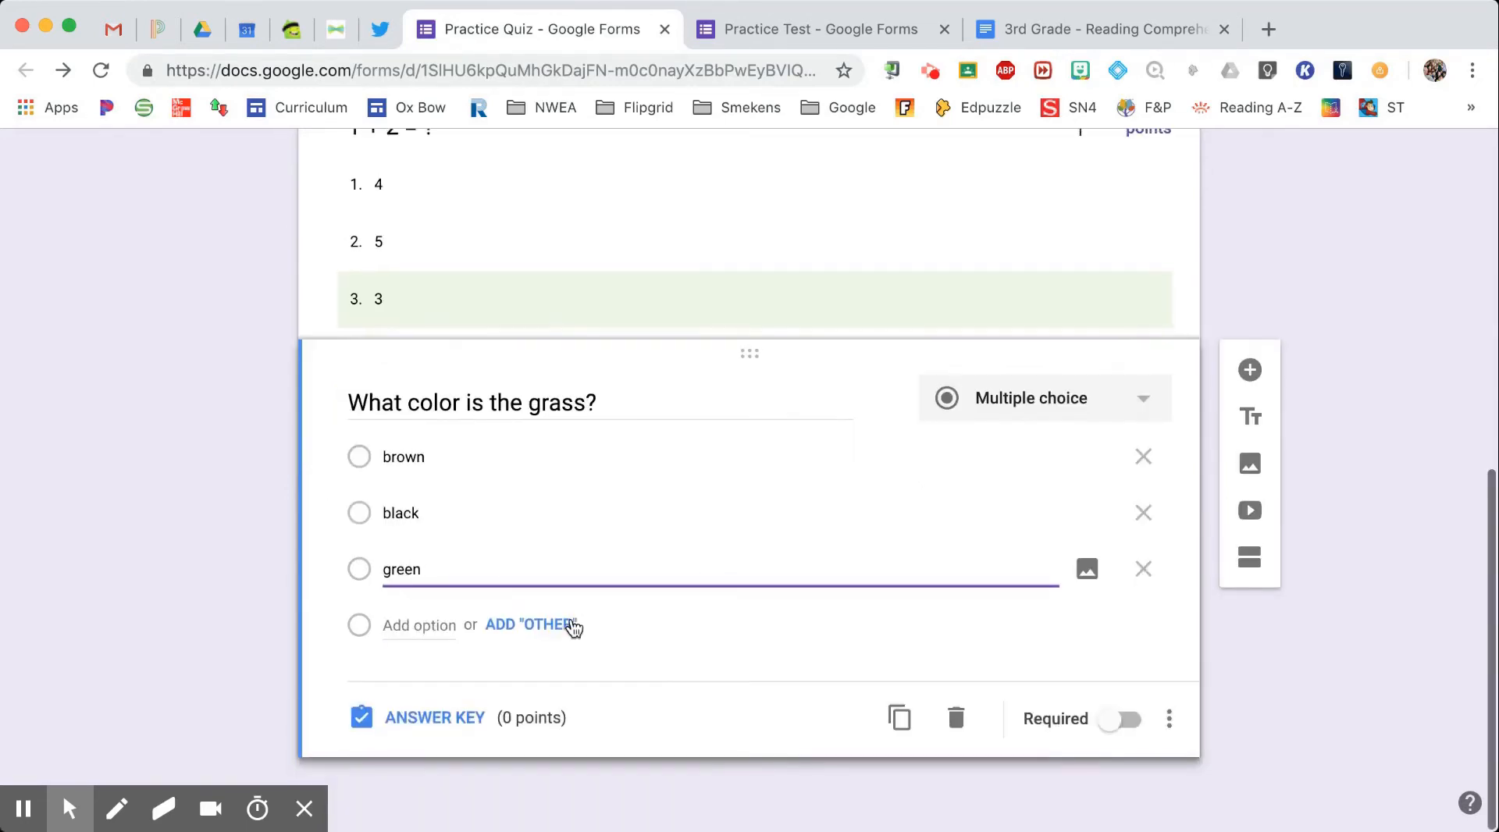
pyautogui.click(411, 722)
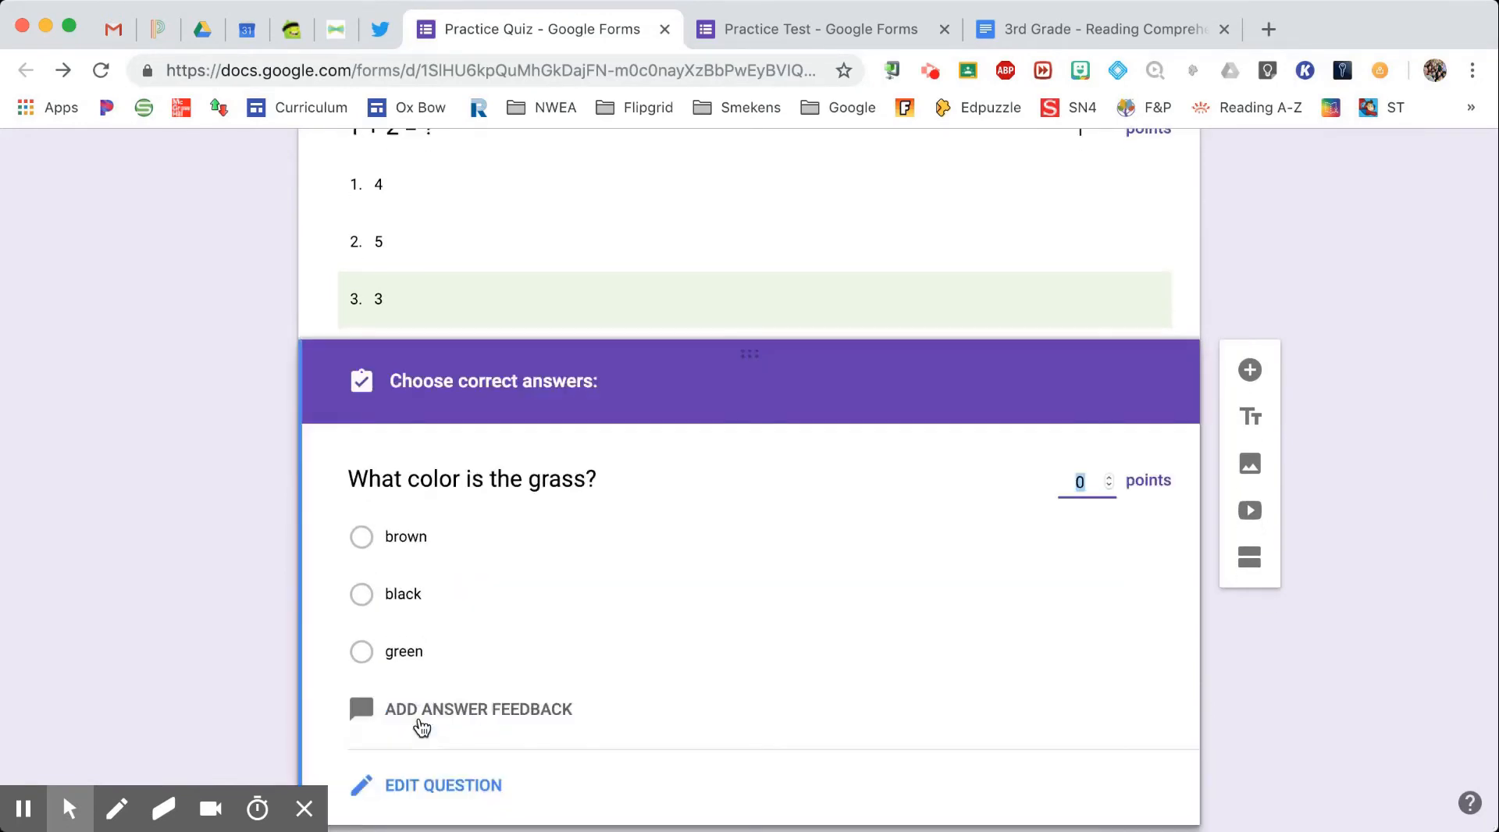
pyautogui.click(1109, 478)
pyautogui.click(361, 653)
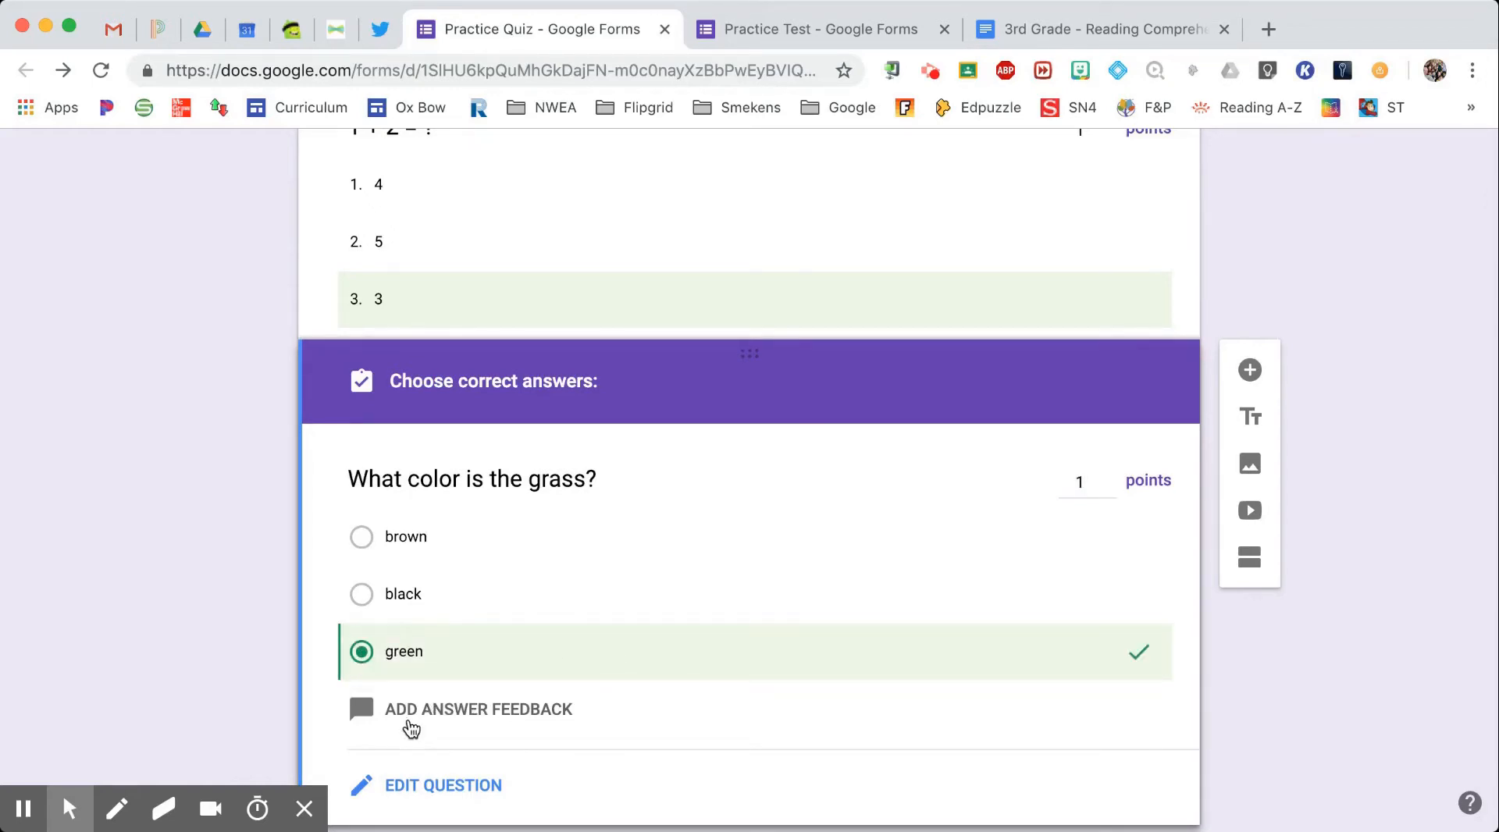
pyautogui.click(421, 714)
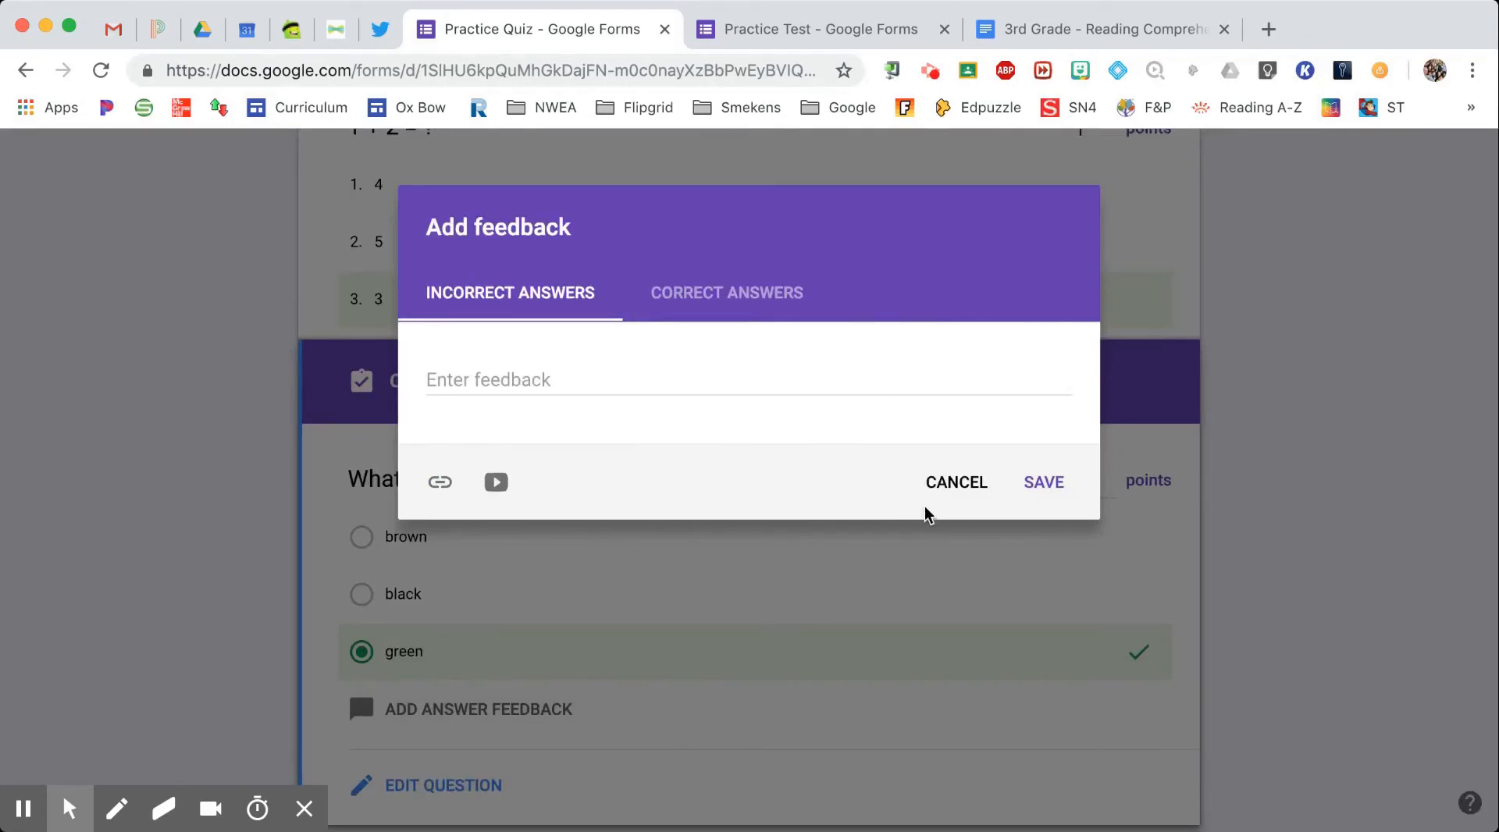
pyautogui.click(947, 502)
# Step: Add another question reading "What did you eat for breakfast?" and set its type to Paragraph
pyautogui.scroll(-2, 917, 617)
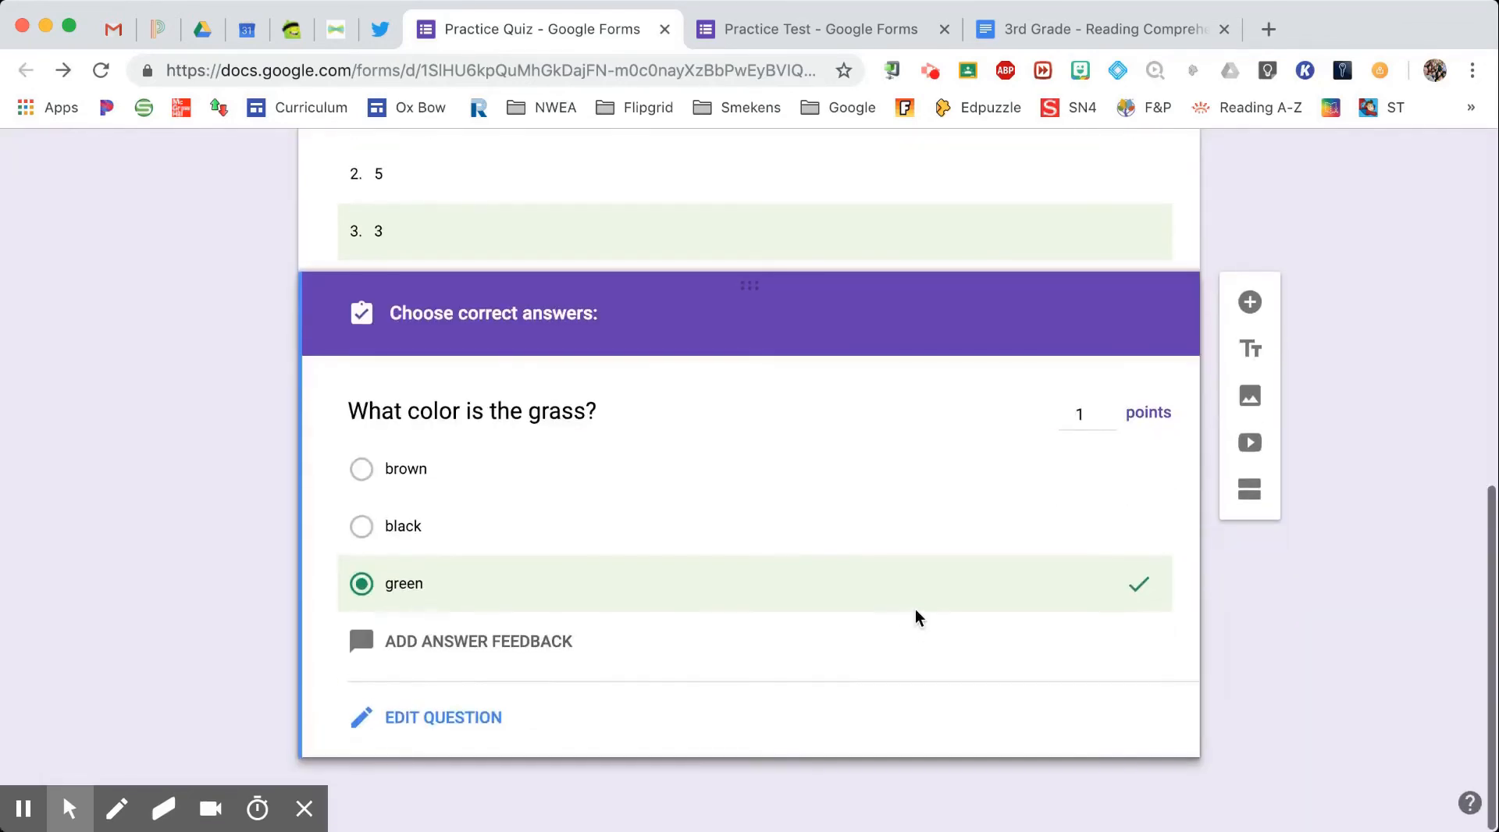
pyautogui.click(1252, 304)
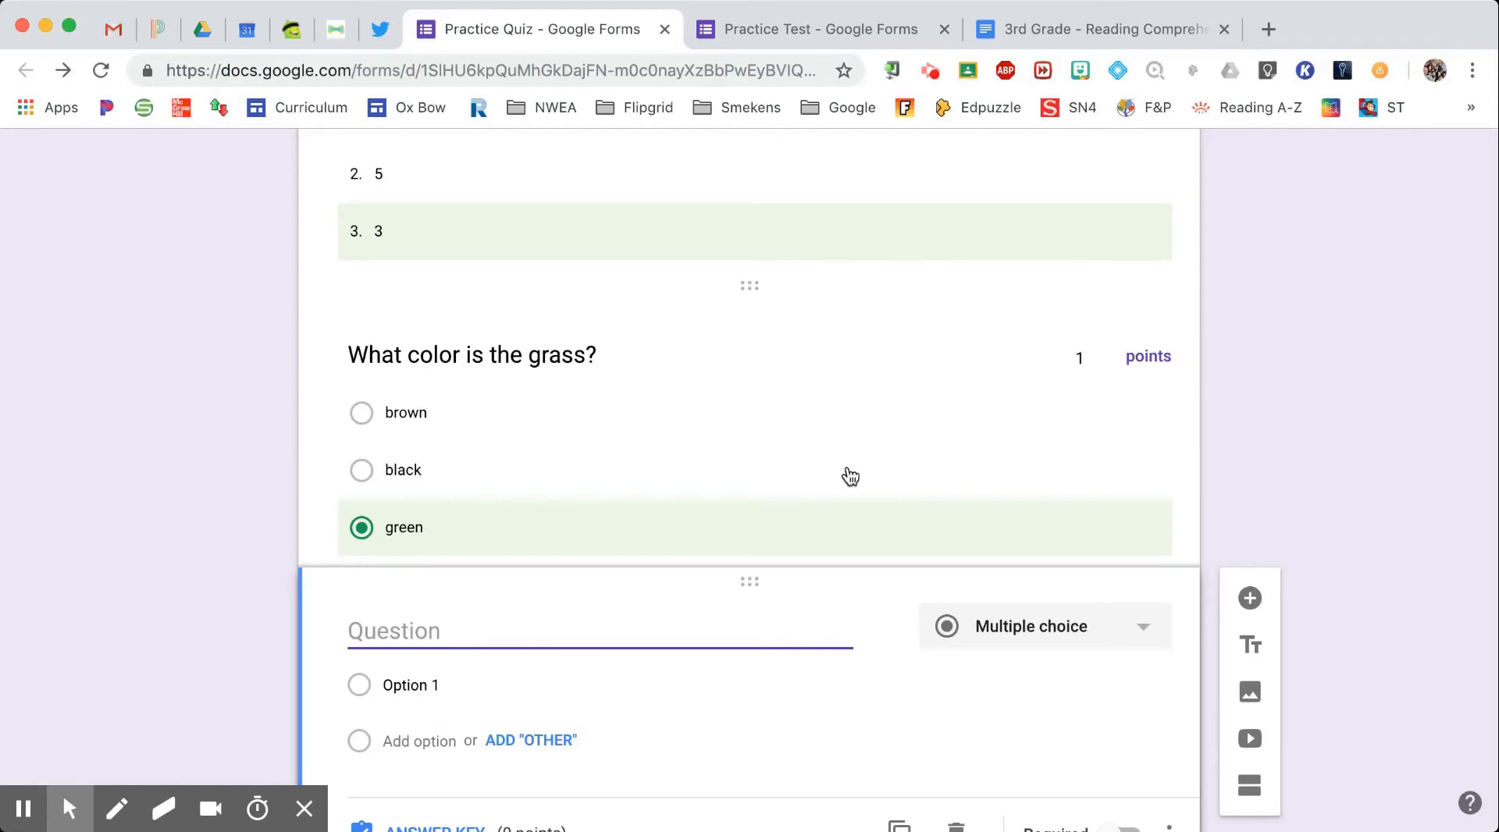
pyautogui.write('Wh')
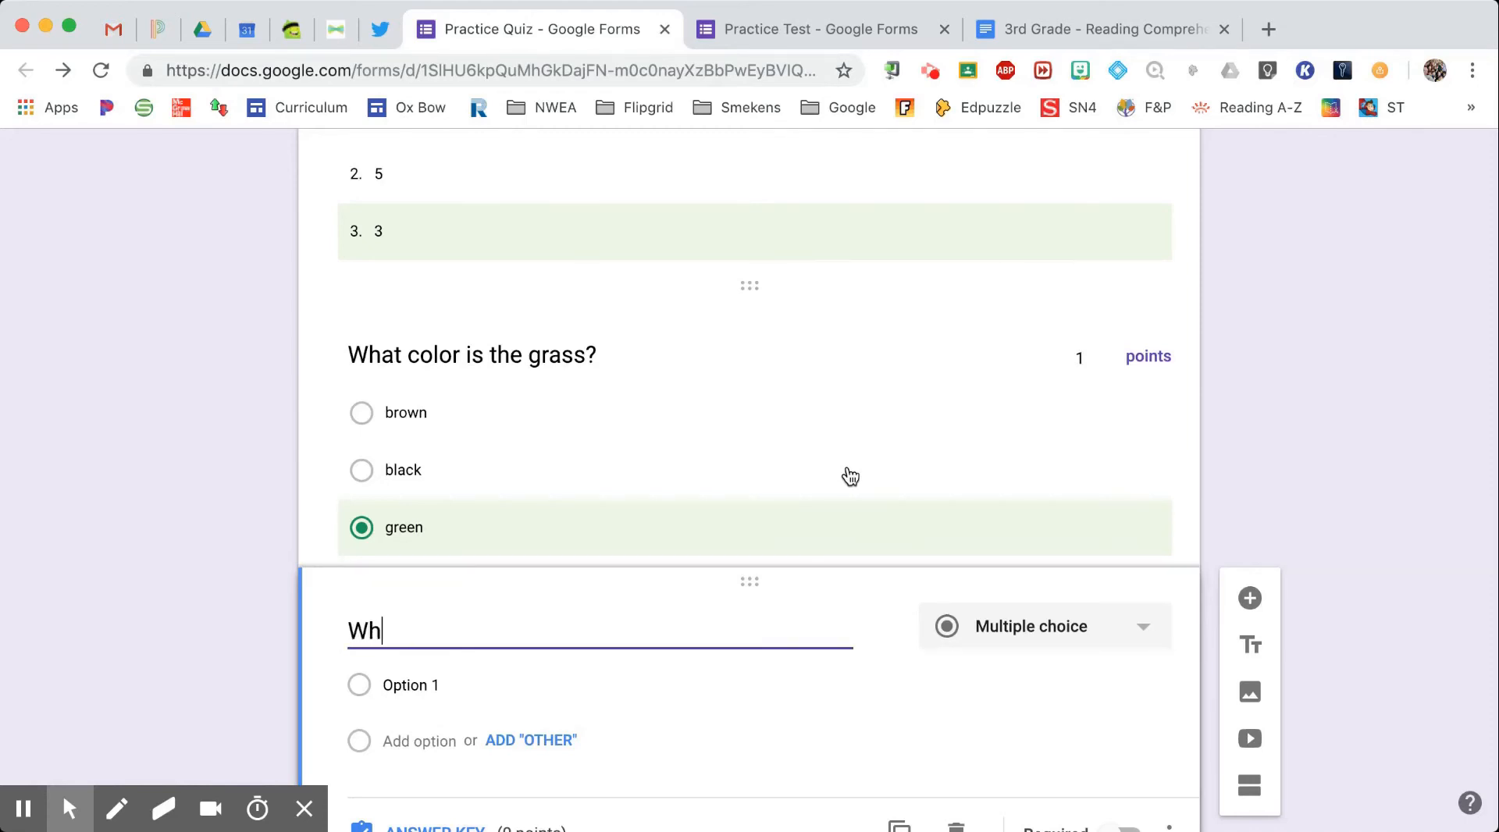
pyautogui.write('at did you eat for ')
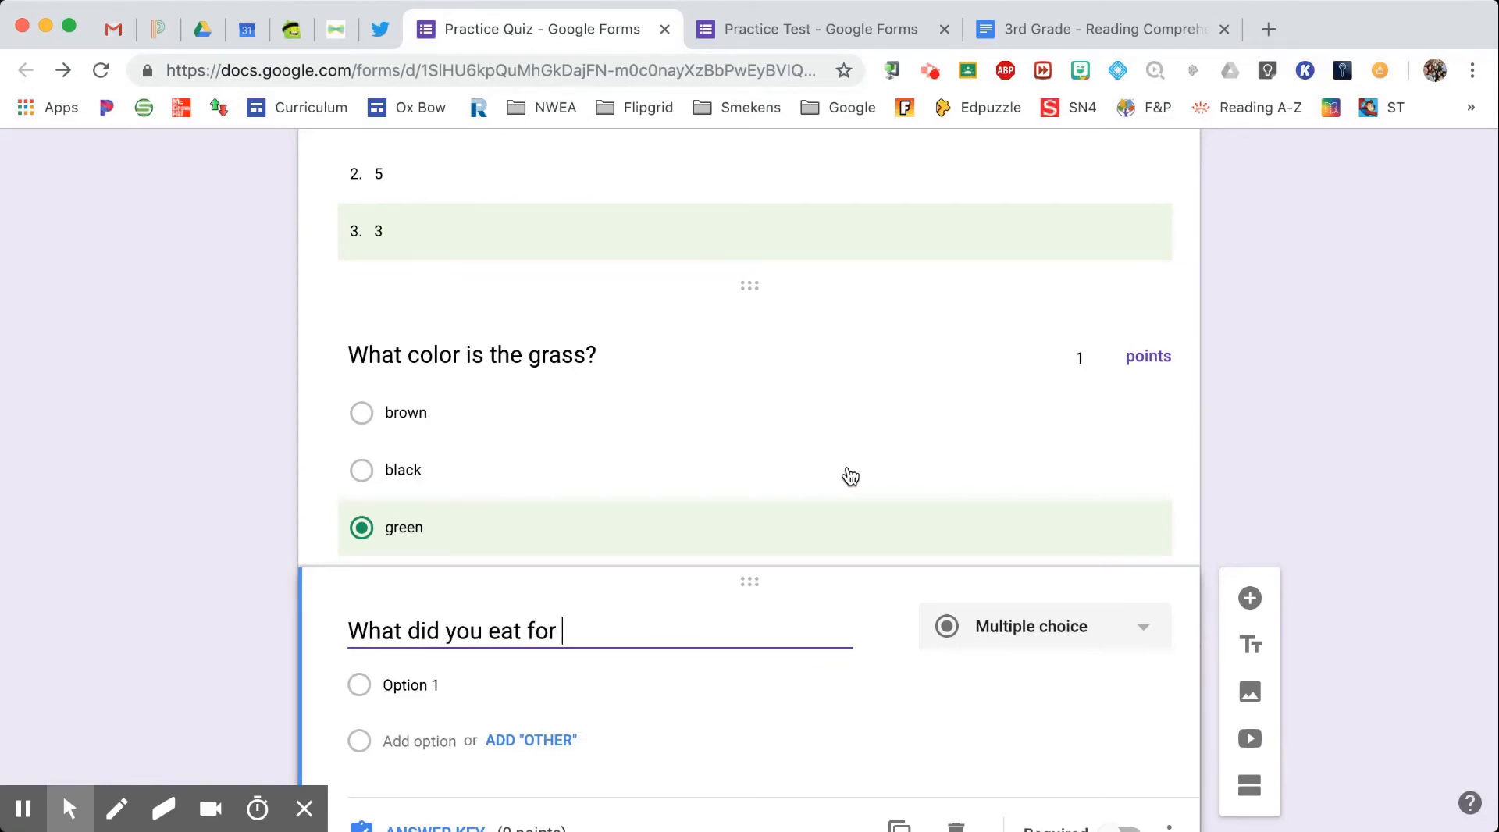
pyautogui.write('breakfast?')
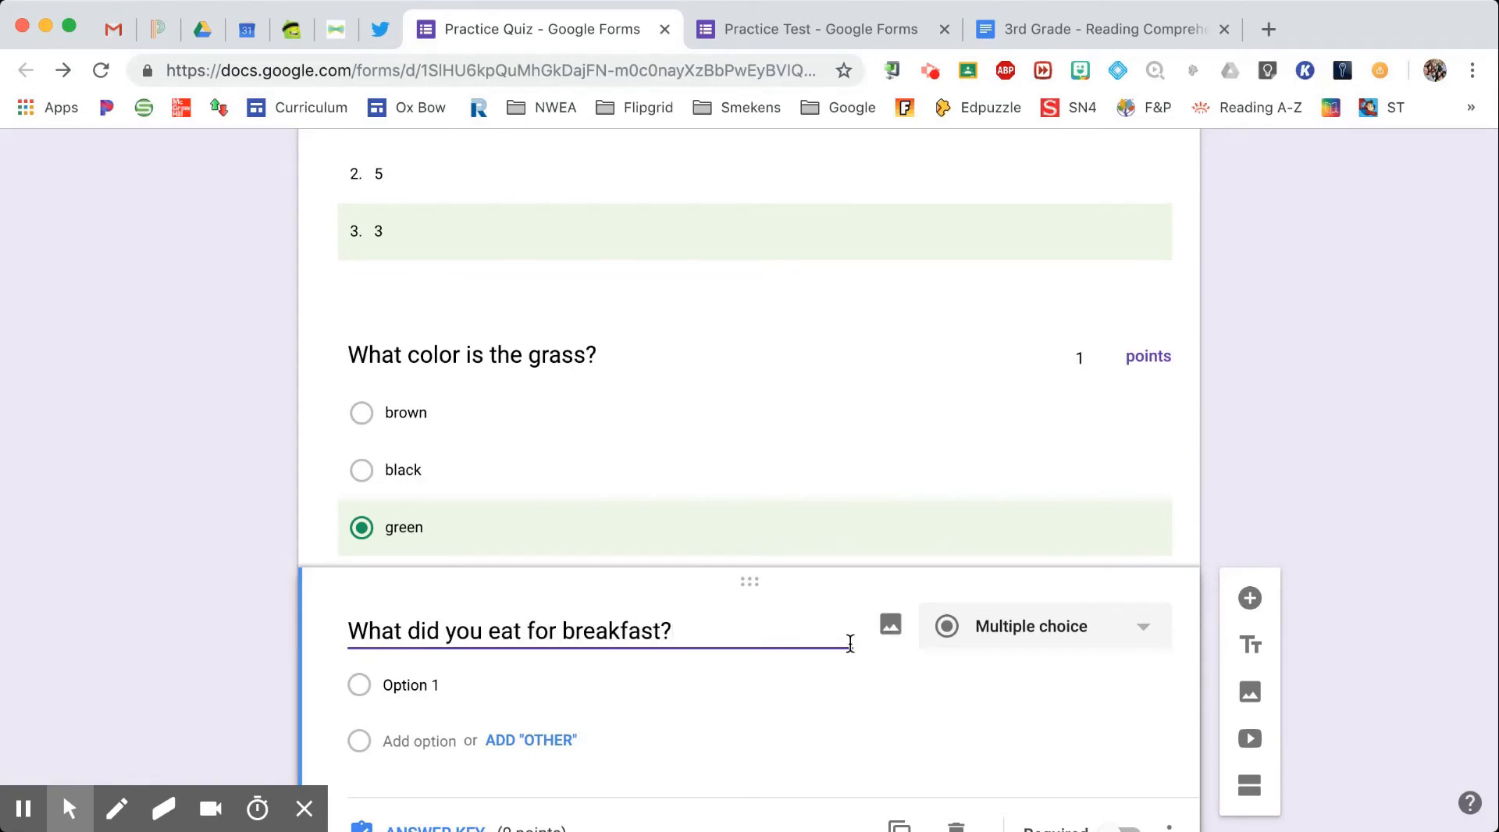
pyautogui.click(1048, 640)
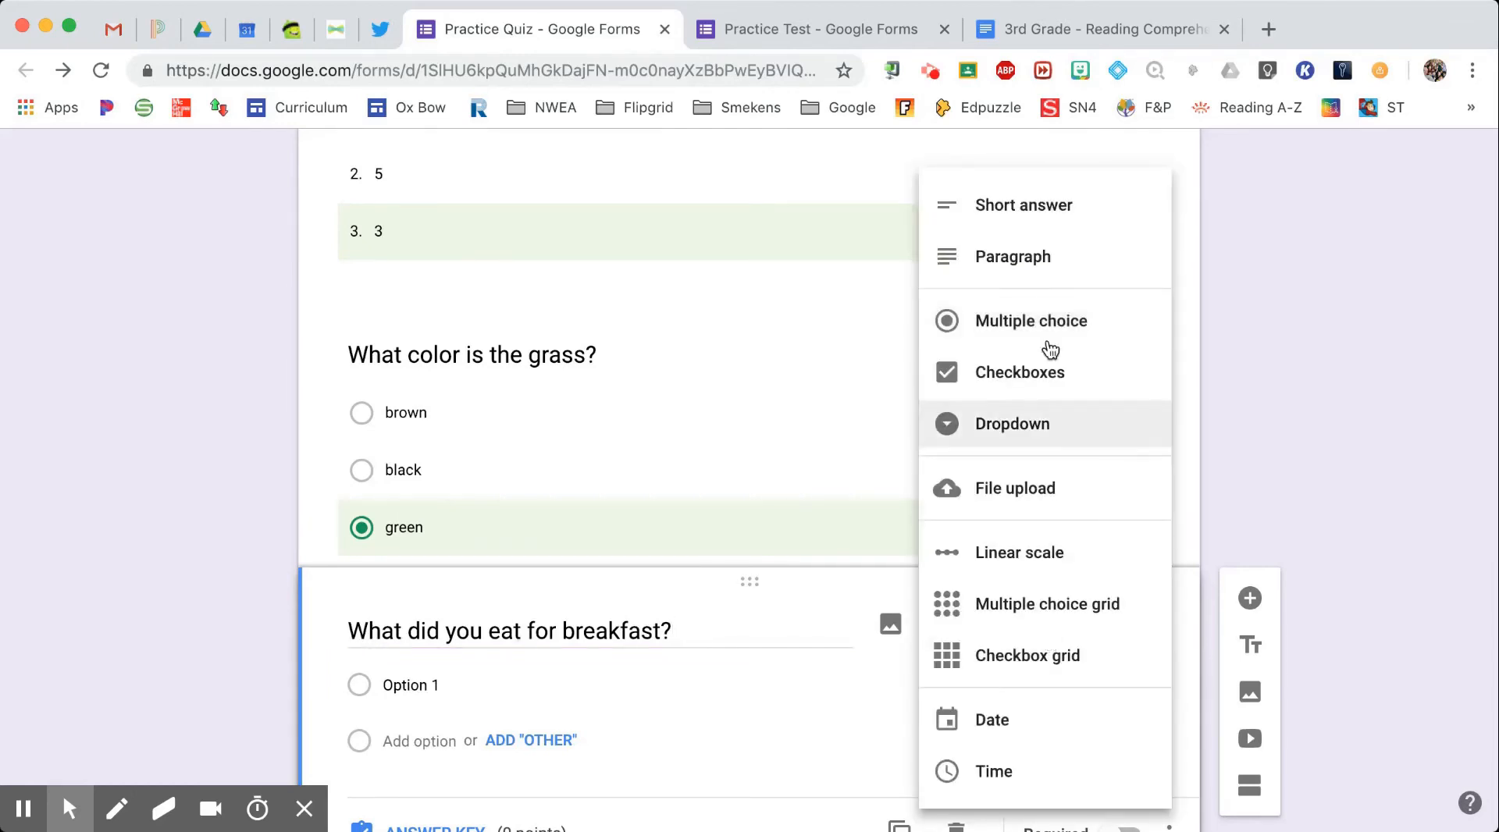
pyautogui.click(1054, 269)
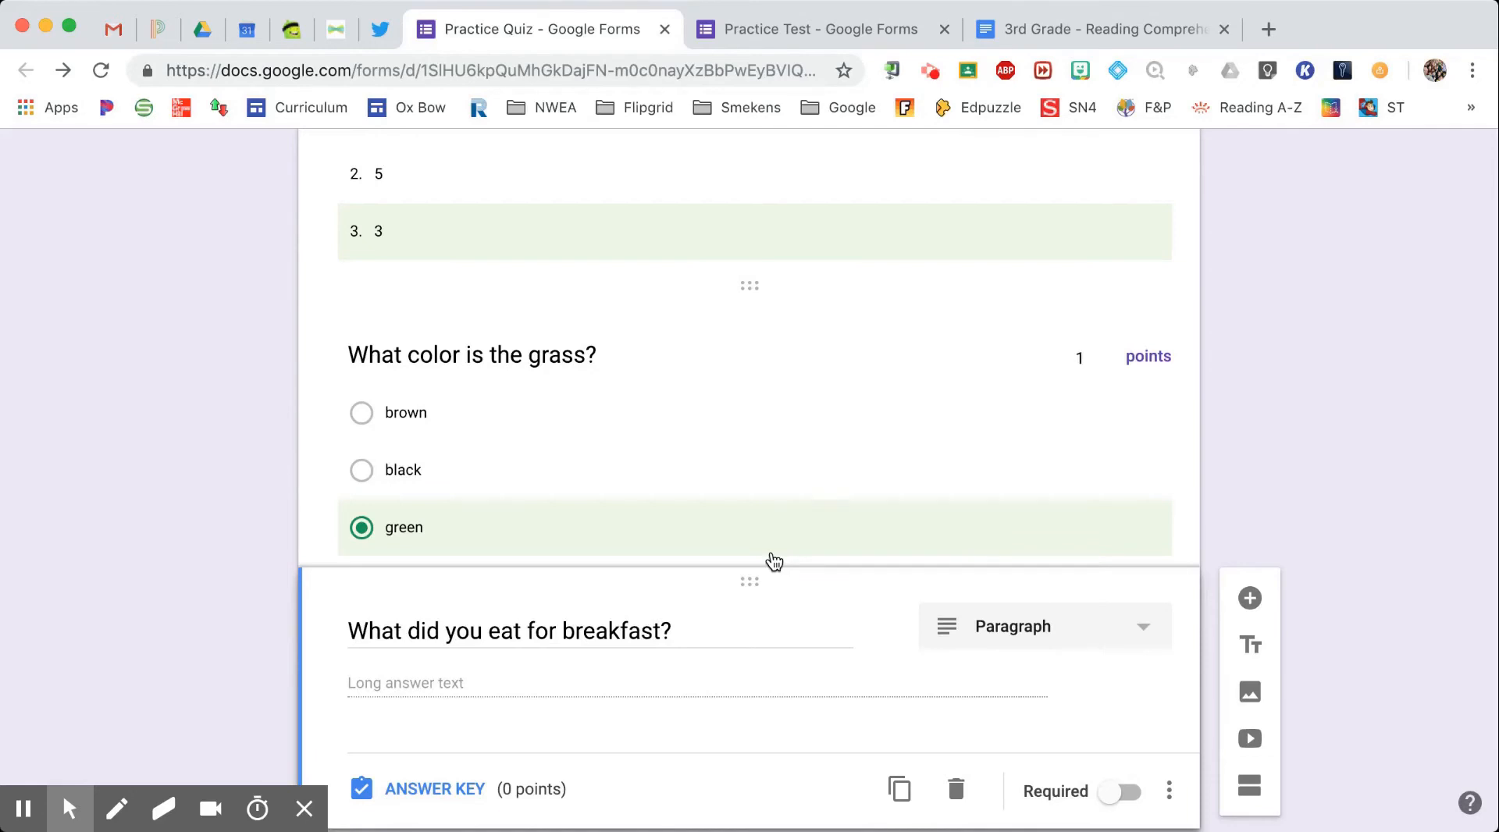
pyautogui.scroll(-2, 773, 563)
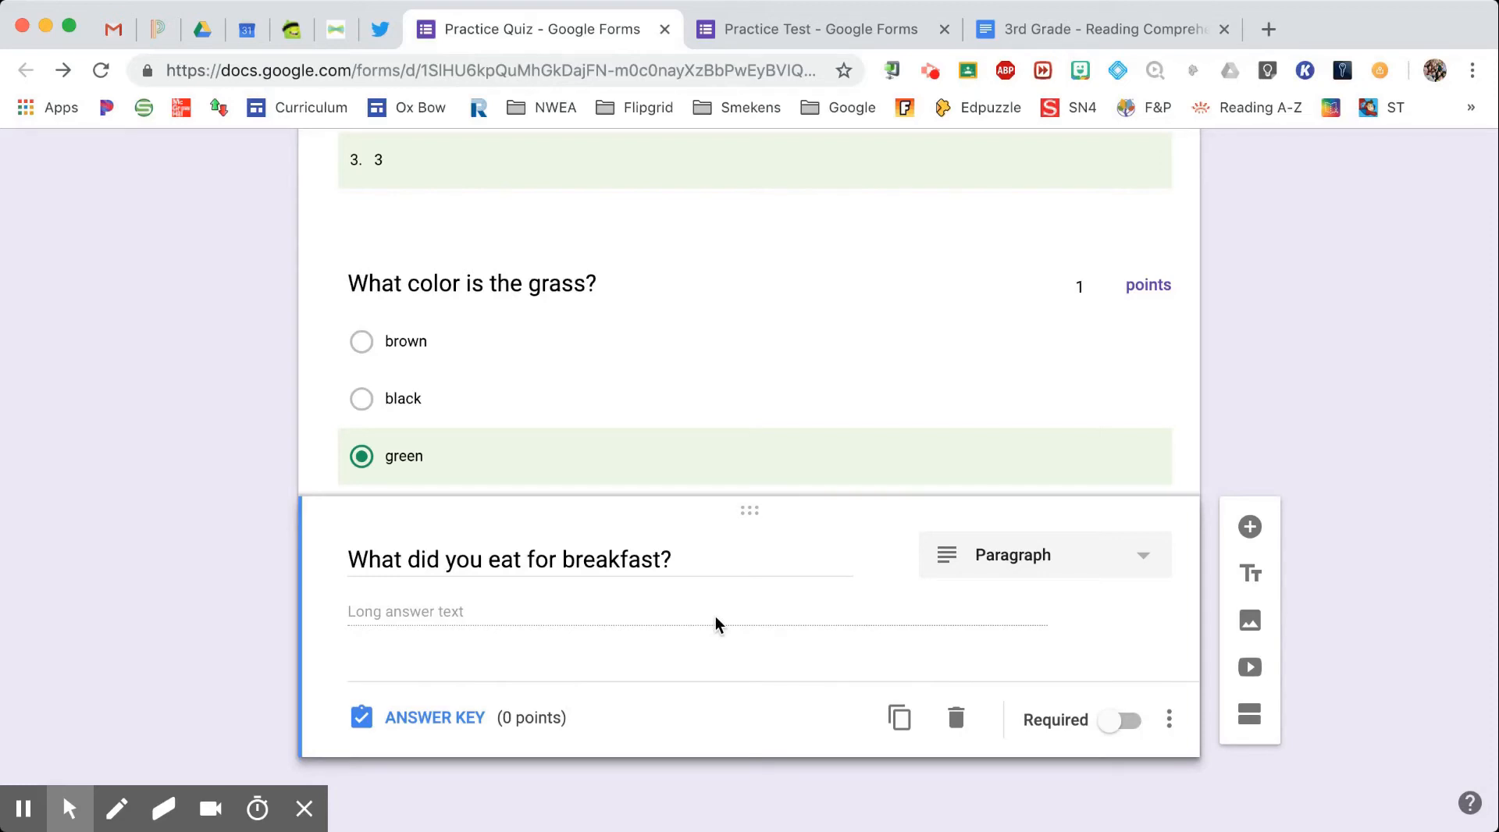
# Step: Set the breakfast question's value to 2 points in its answer key, leaving the answer feedback empty
pyautogui.click(433, 717)
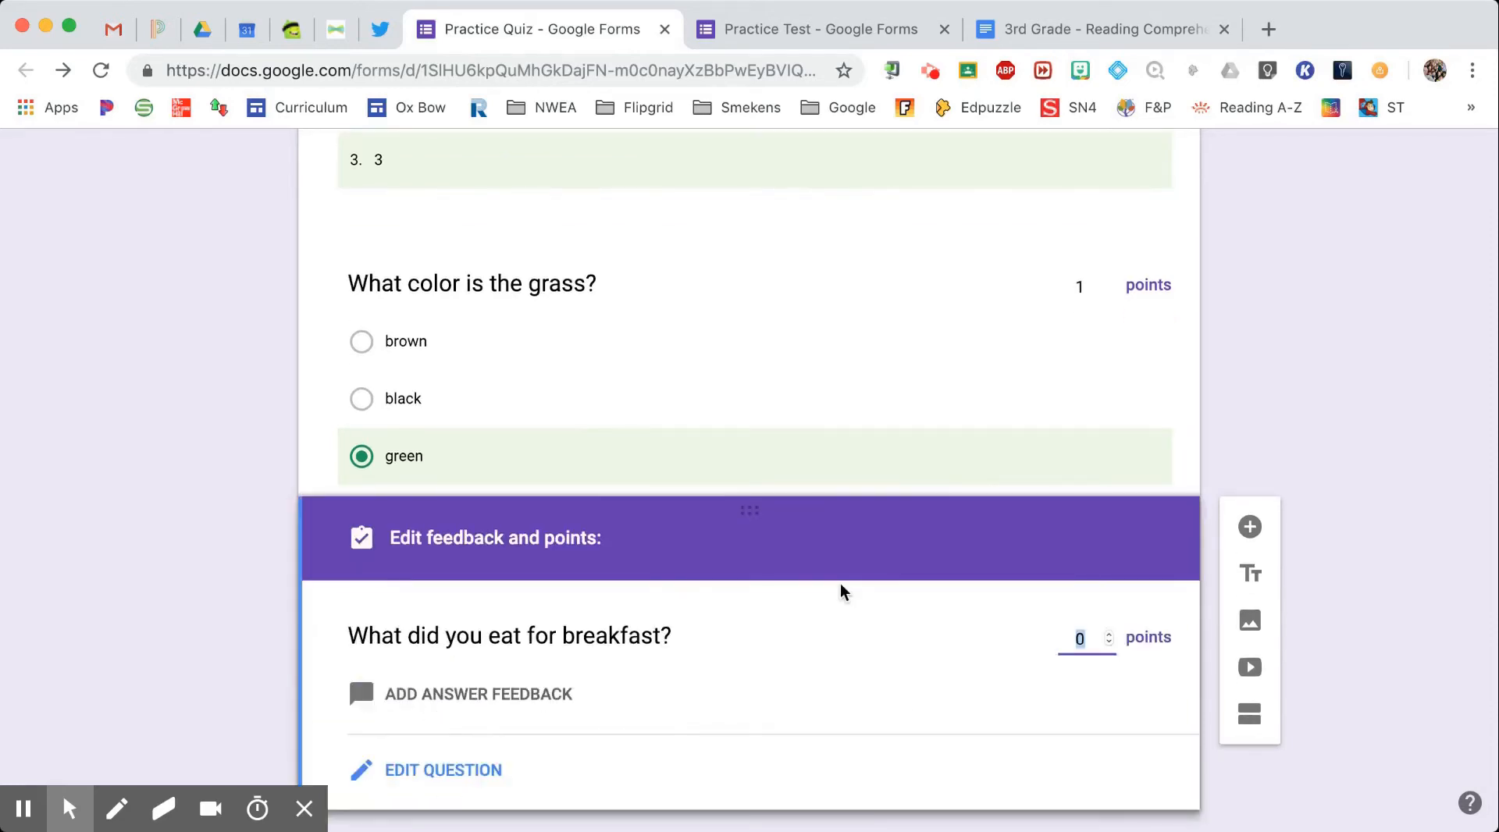
pyautogui.click(1110, 635)
pyautogui.click(1110, 634)
pyautogui.scroll(-1, 1112, 638)
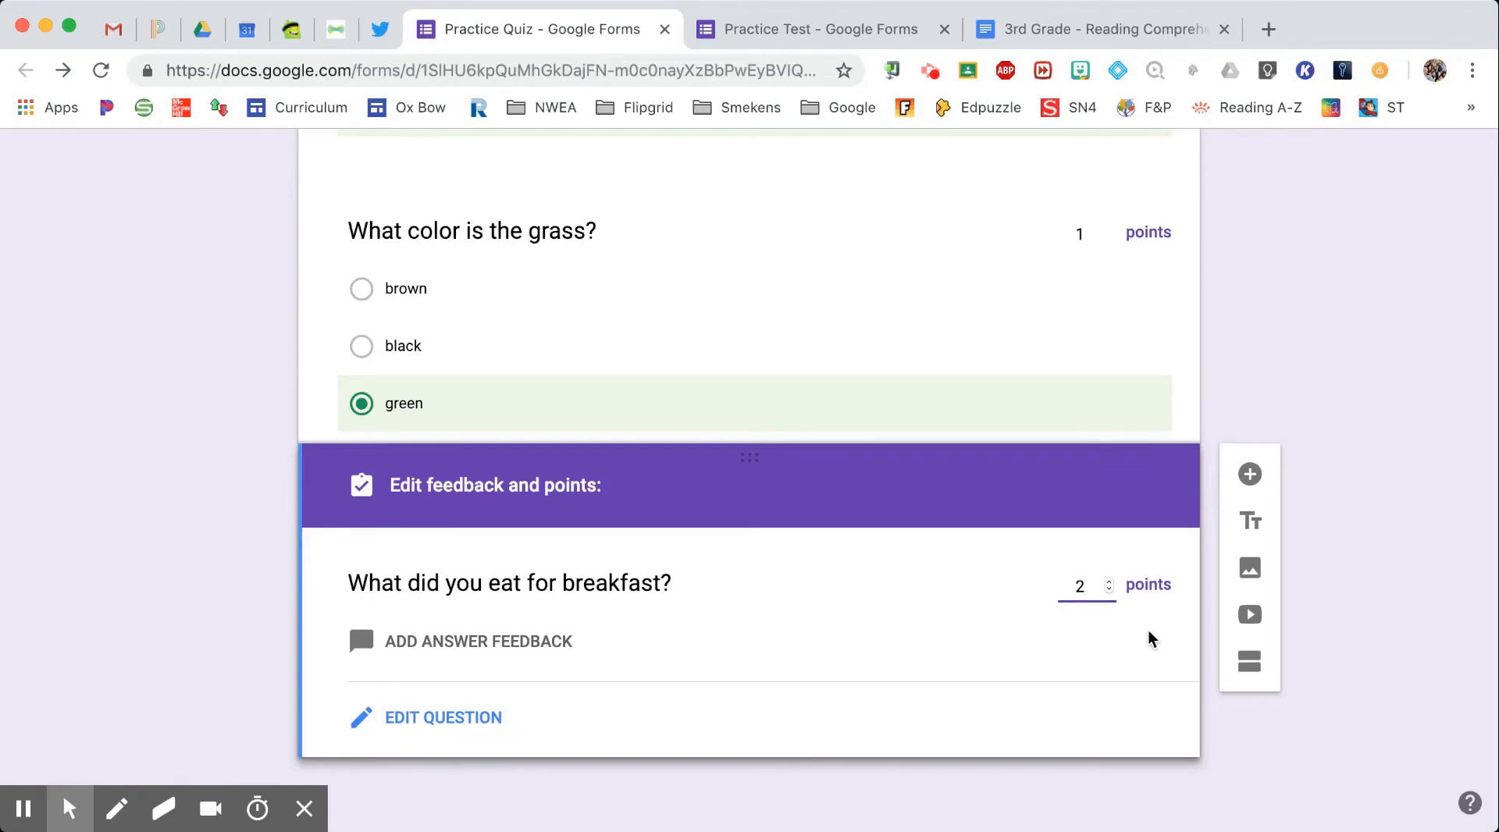
pyautogui.click(1448, 596)
# Step: Preview the quiz as a respondent and enter the student's name in the First Name question
pyautogui.scroll(10, 865, 503)
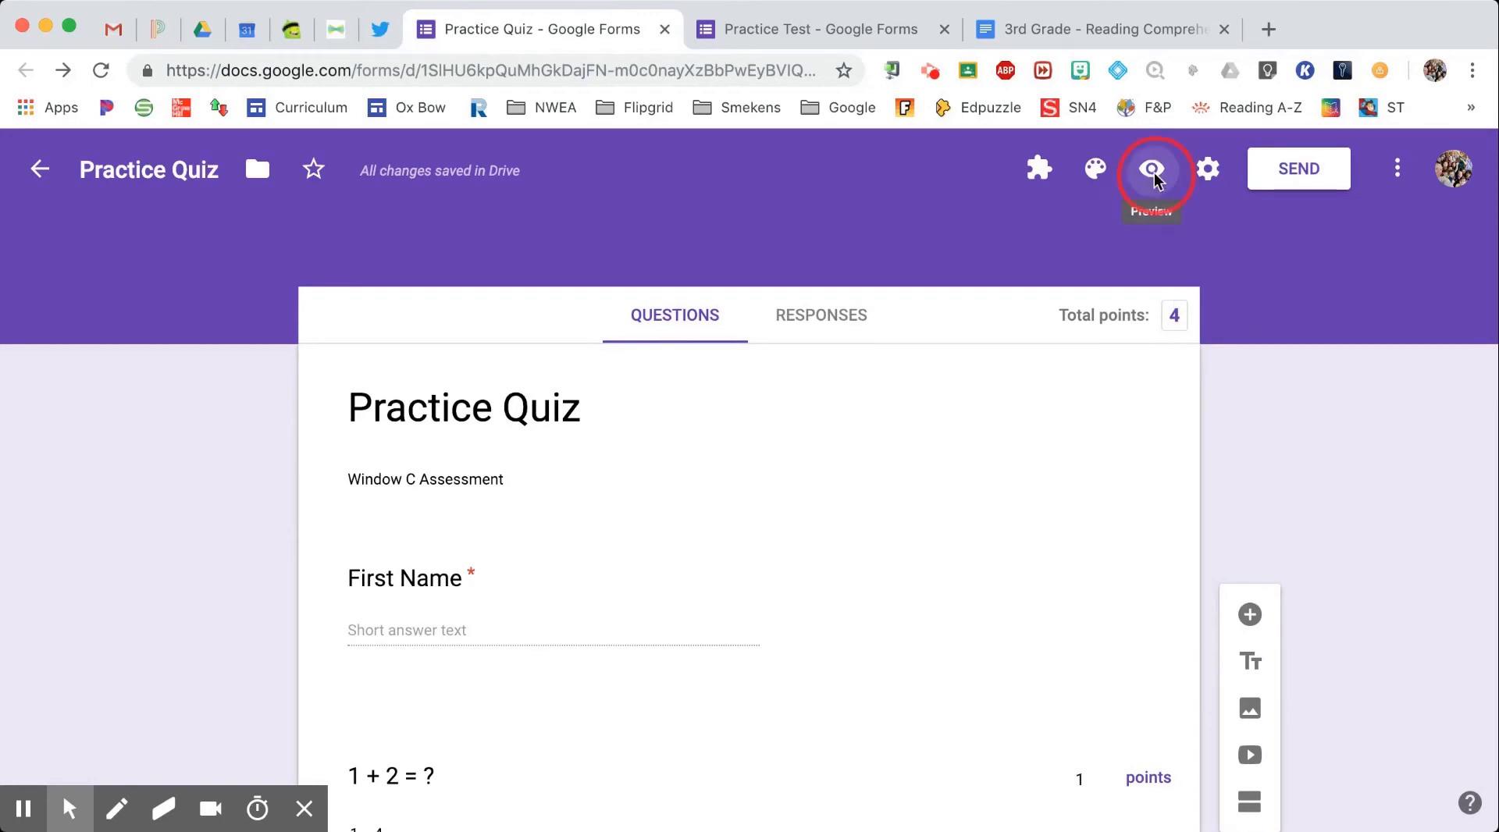
pyautogui.click(1152, 170)
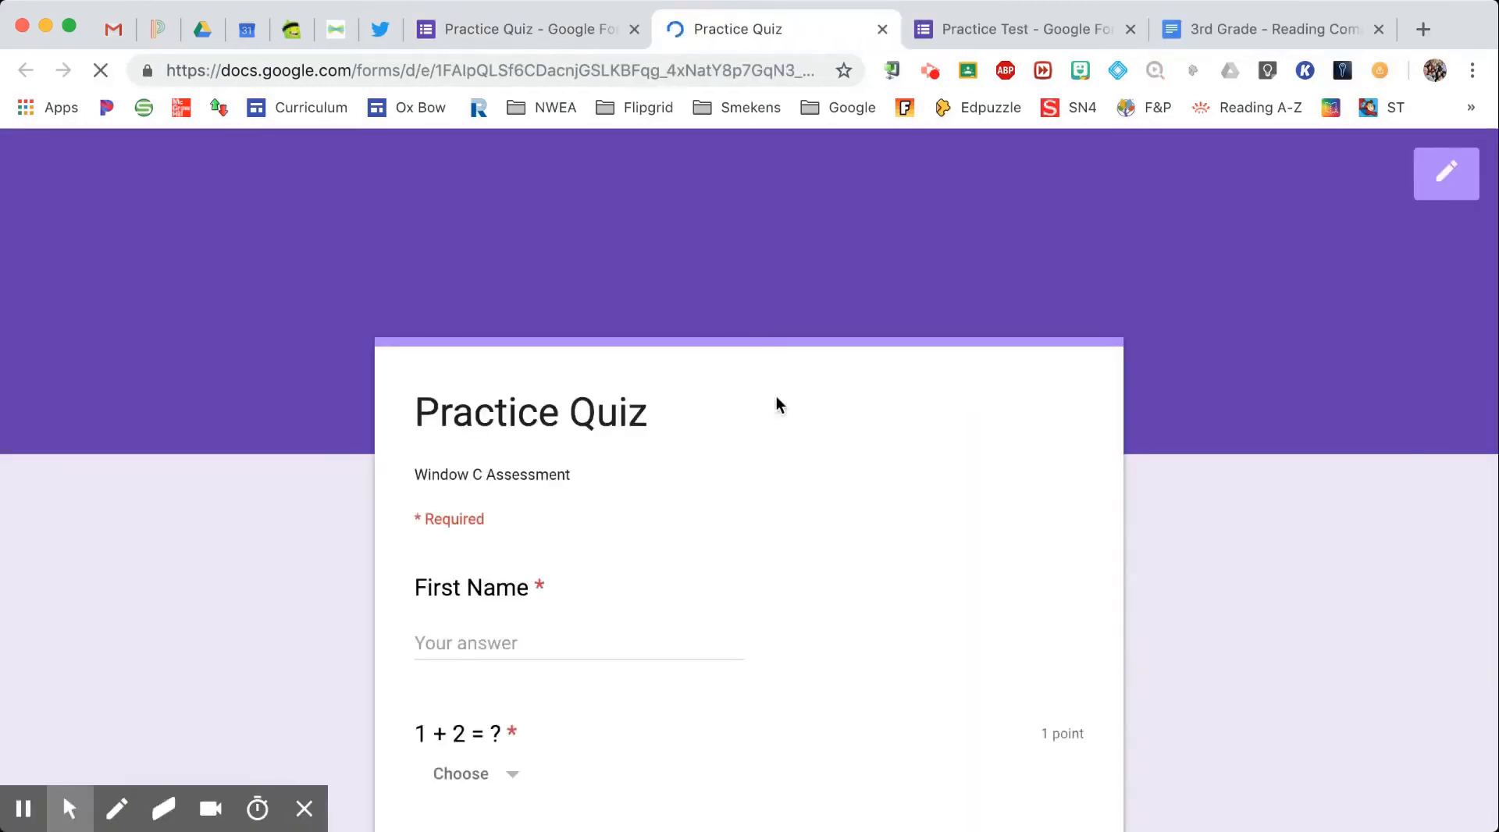
pyautogui.scroll(-2, 673, 523)
pyautogui.click(520, 468)
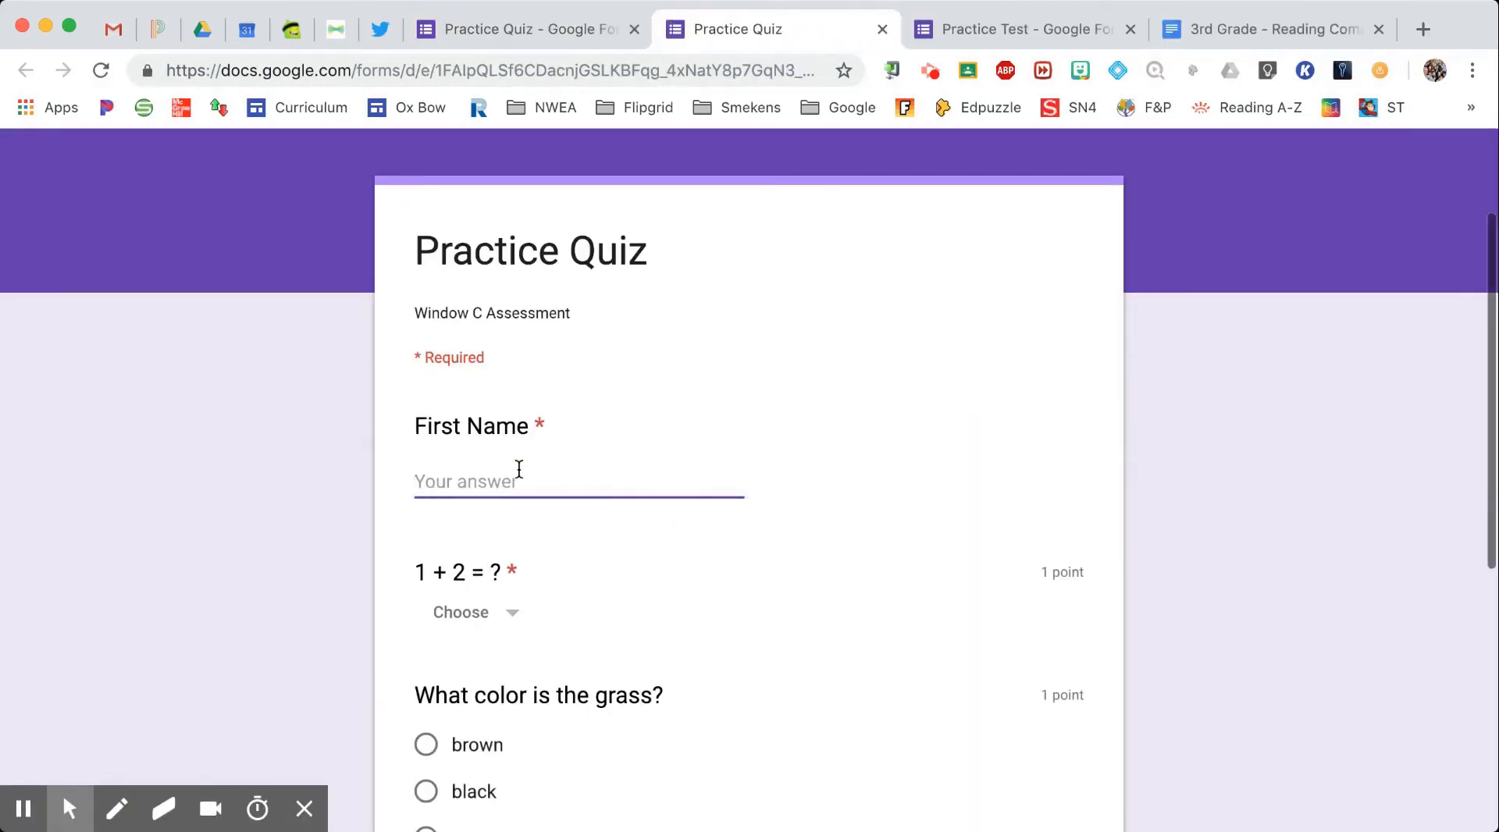
pyautogui.write('Justin ')
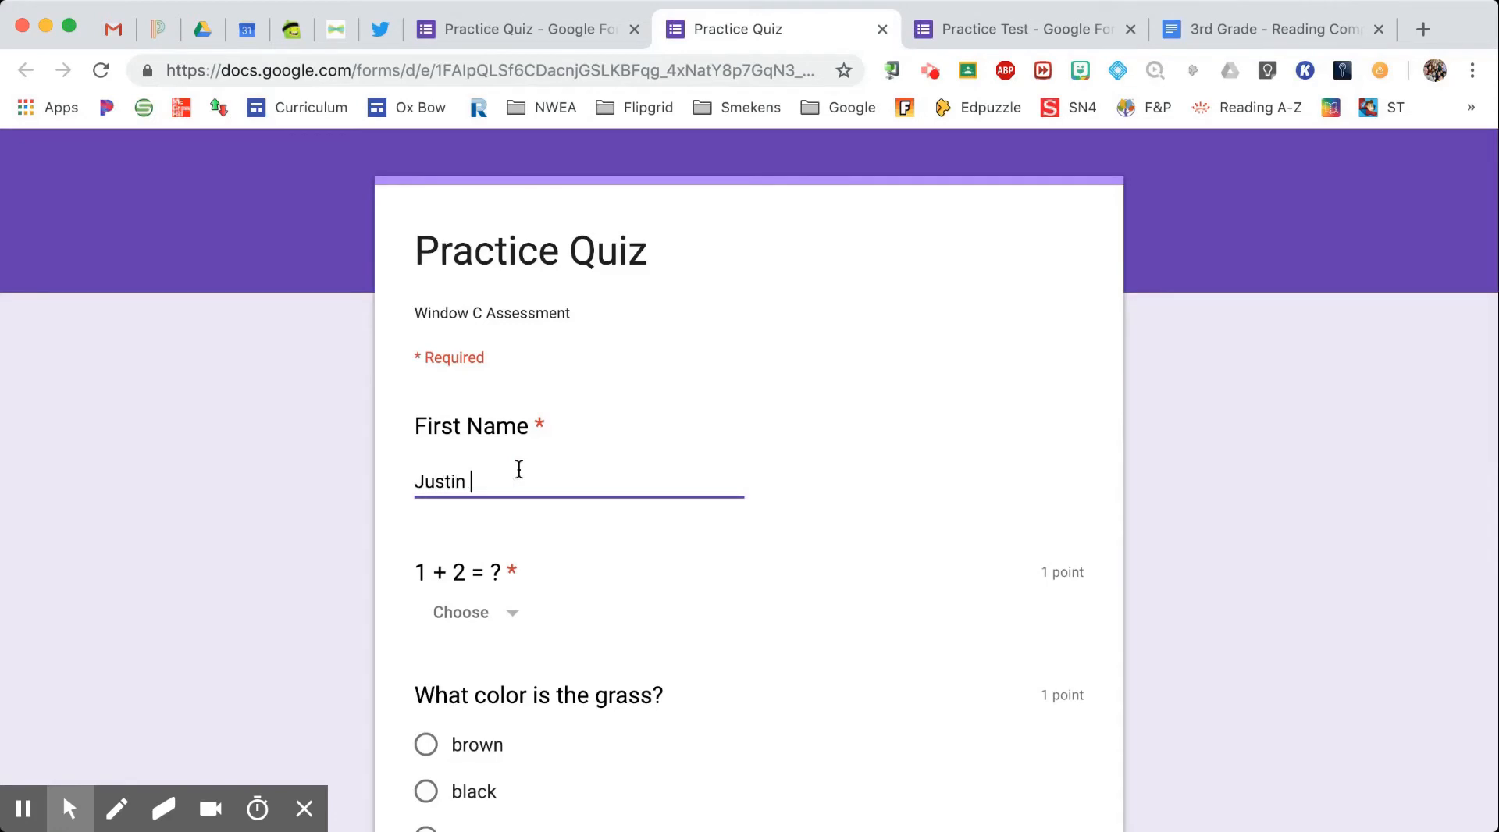
pyautogui.write('Time')
# Step: Answer "1 + 2 = ?" with 3 and choose black for the grass color question
pyautogui.click(477, 615)
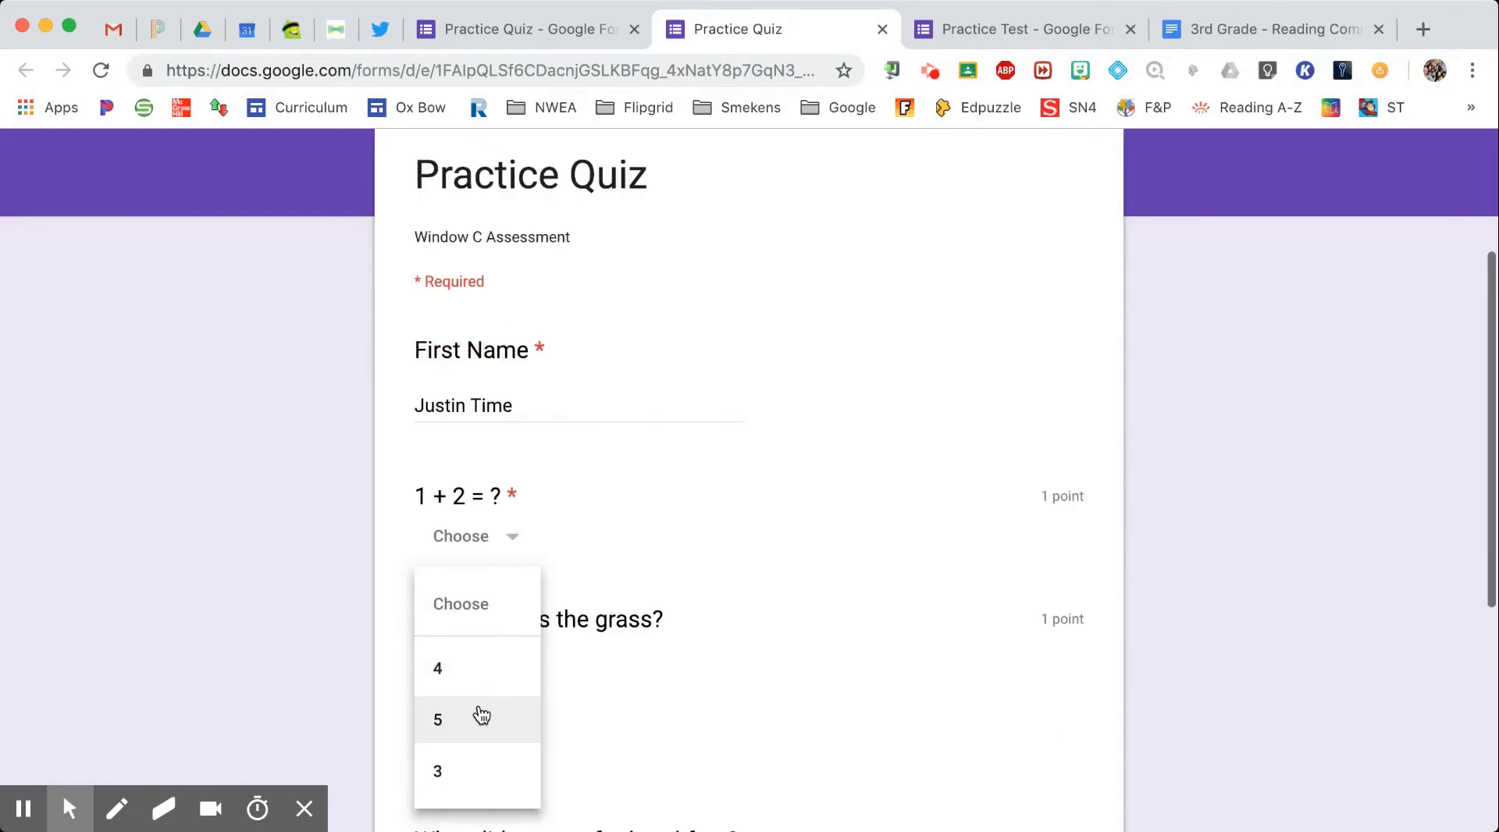
pyautogui.click(431, 770)
pyautogui.scroll(-2, 681, 632)
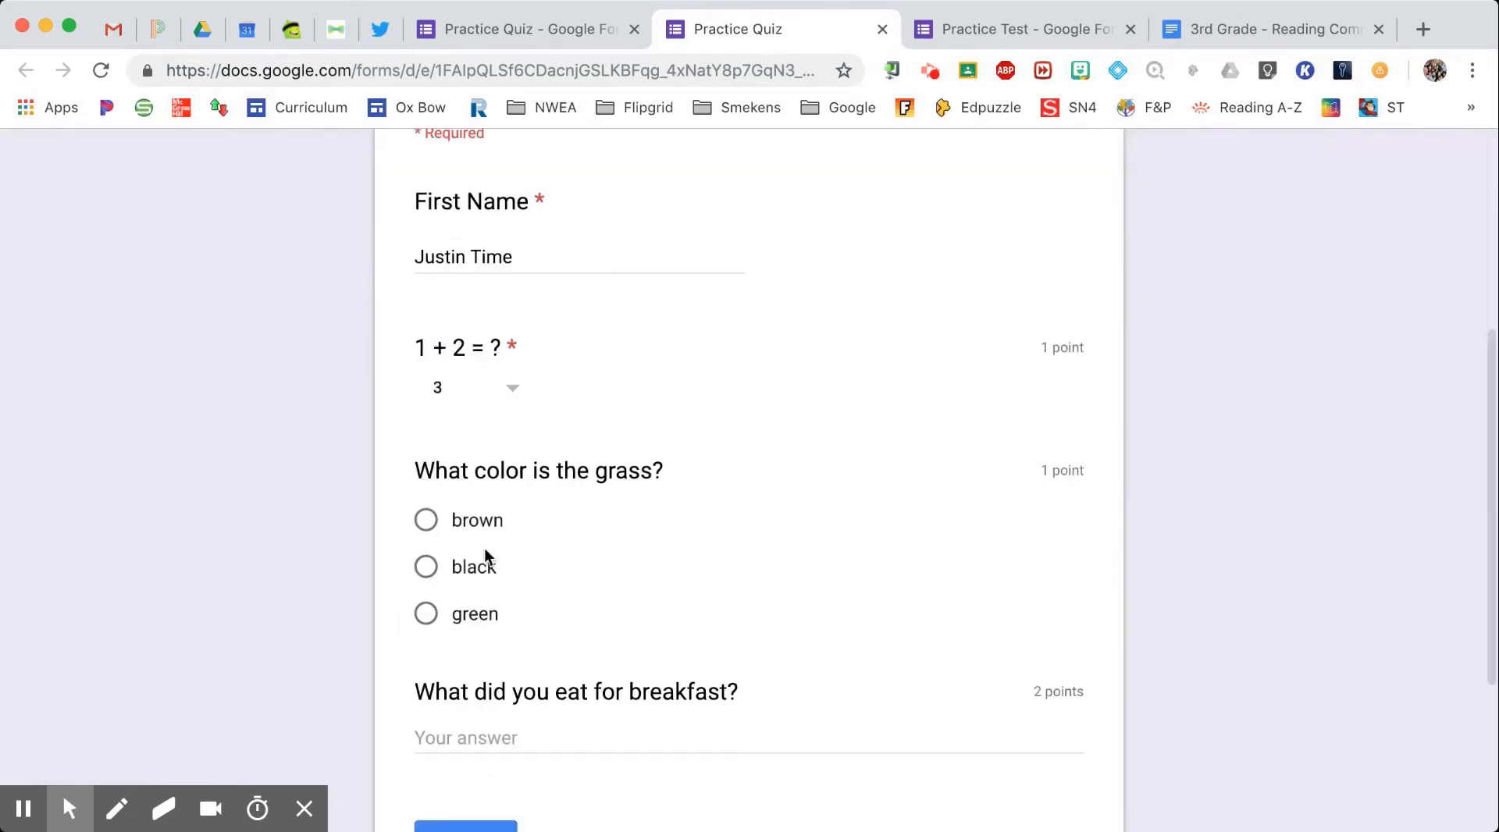
pyautogui.click(434, 570)
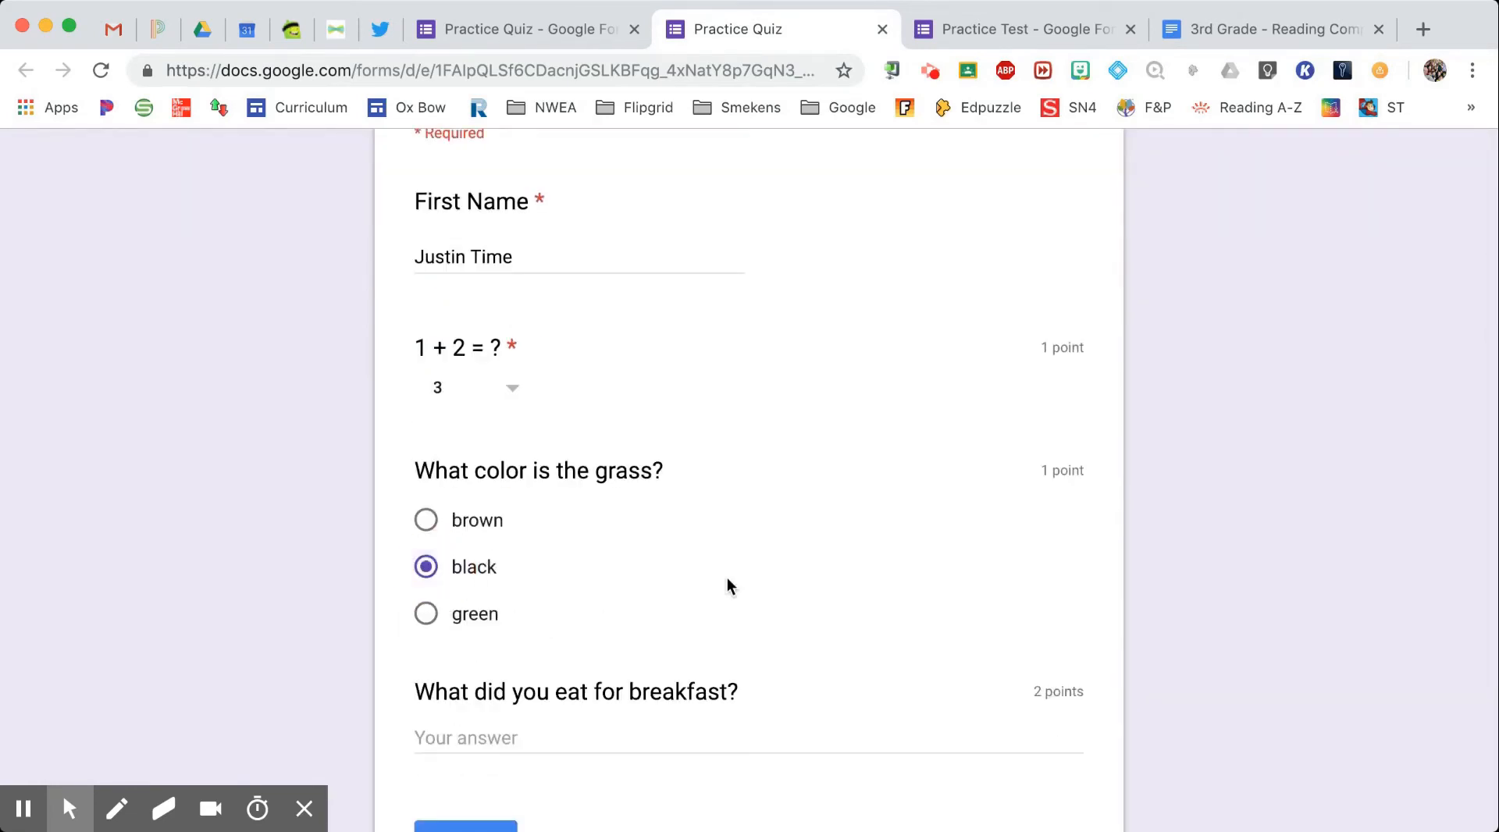
# Step: Answer the breakfast question with "I ate Coco Puffs." and submit the quiz
pyautogui.scroll(-2, 728, 585)
pyautogui.click(545, 562)
pyautogui.write('I')
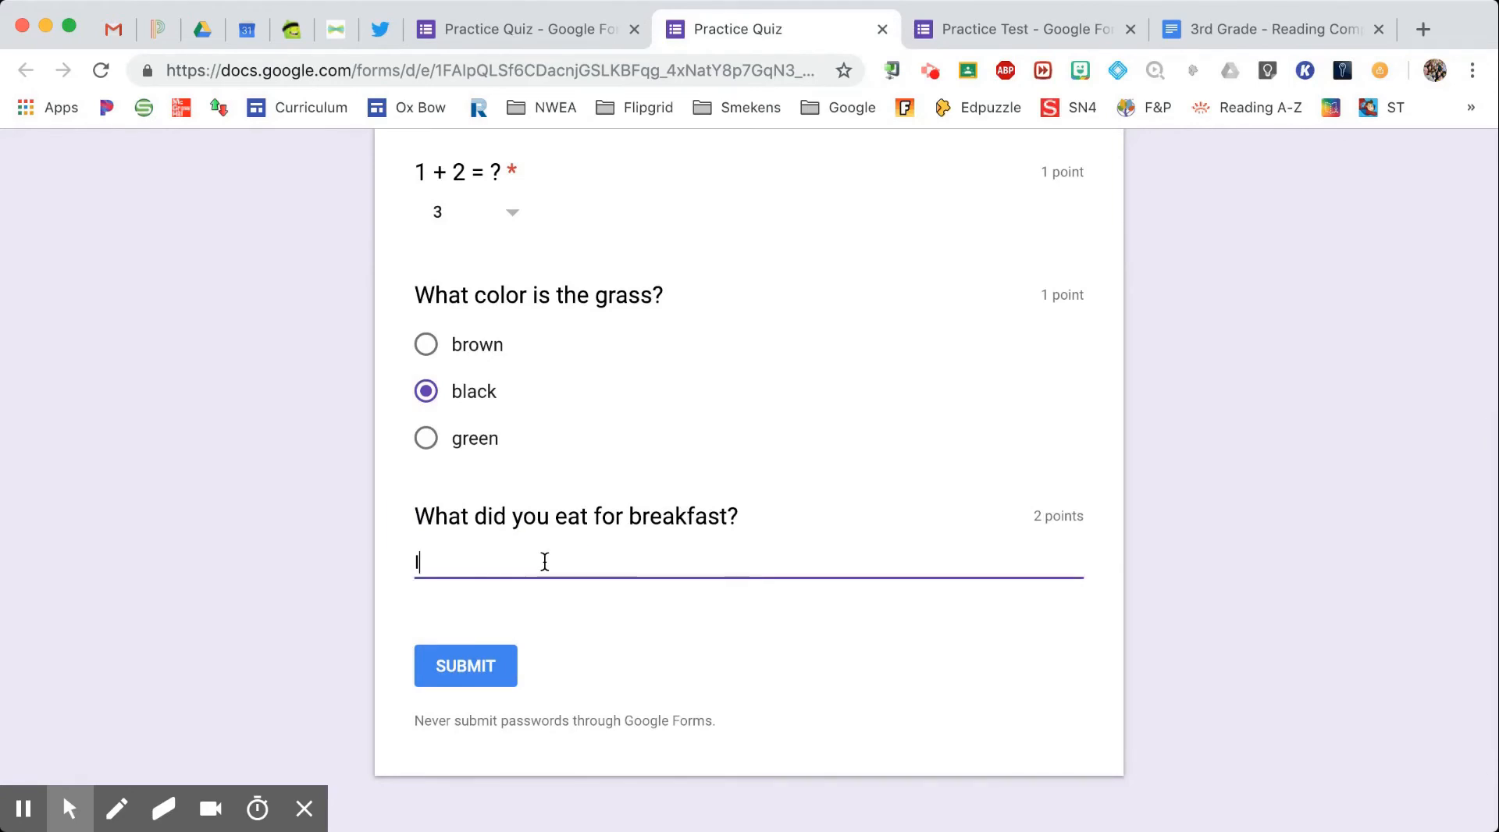
pyautogui.write(' ate Coco Puffs.')
pyautogui.click(458, 669)
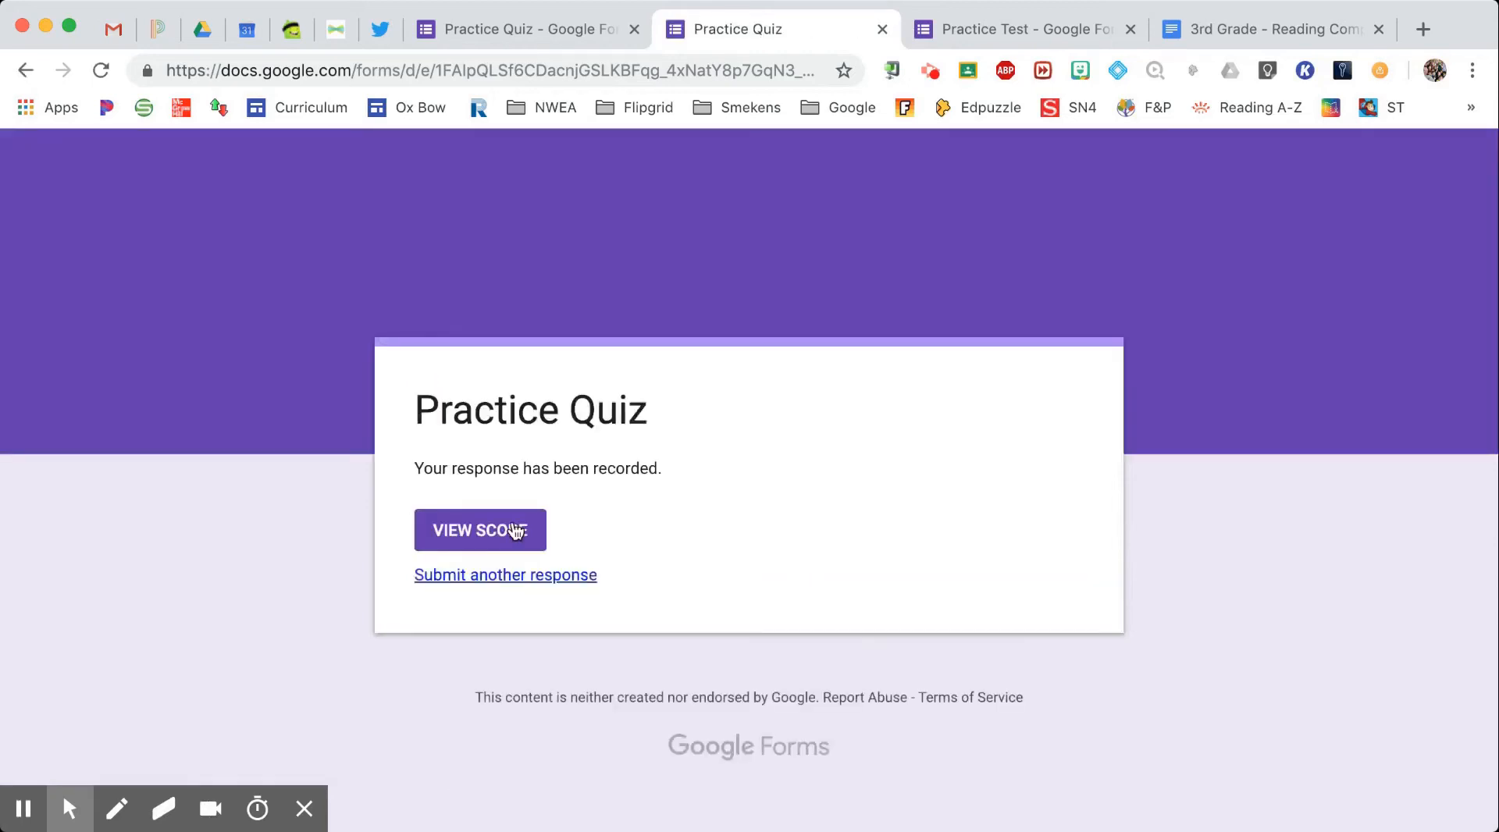
# Step: View the score of the submitted quiz and examine the result and feedback for each question
pyautogui.click(511, 531)
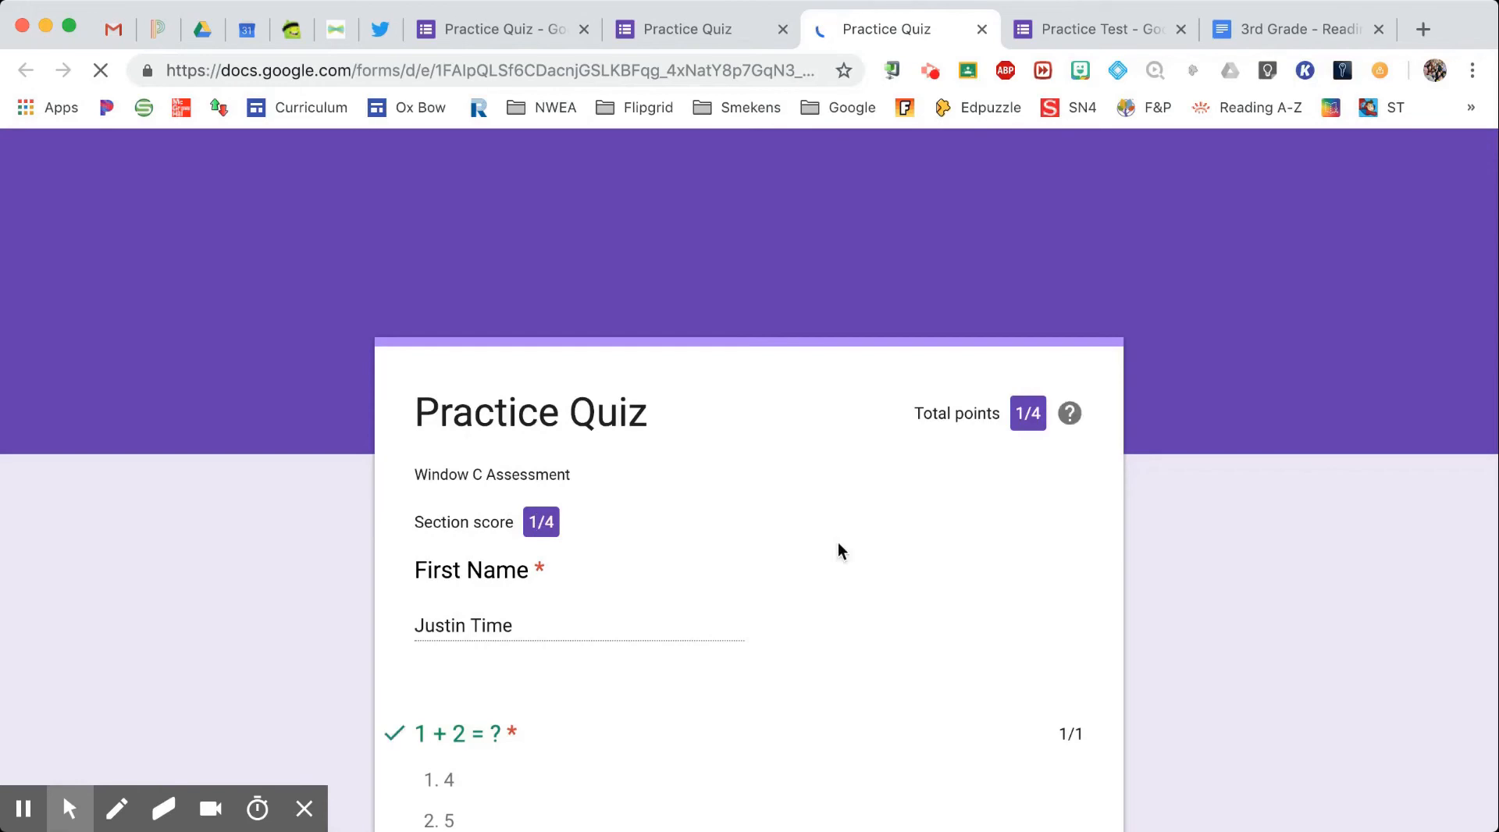
pyautogui.scroll(-5, 838, 549)
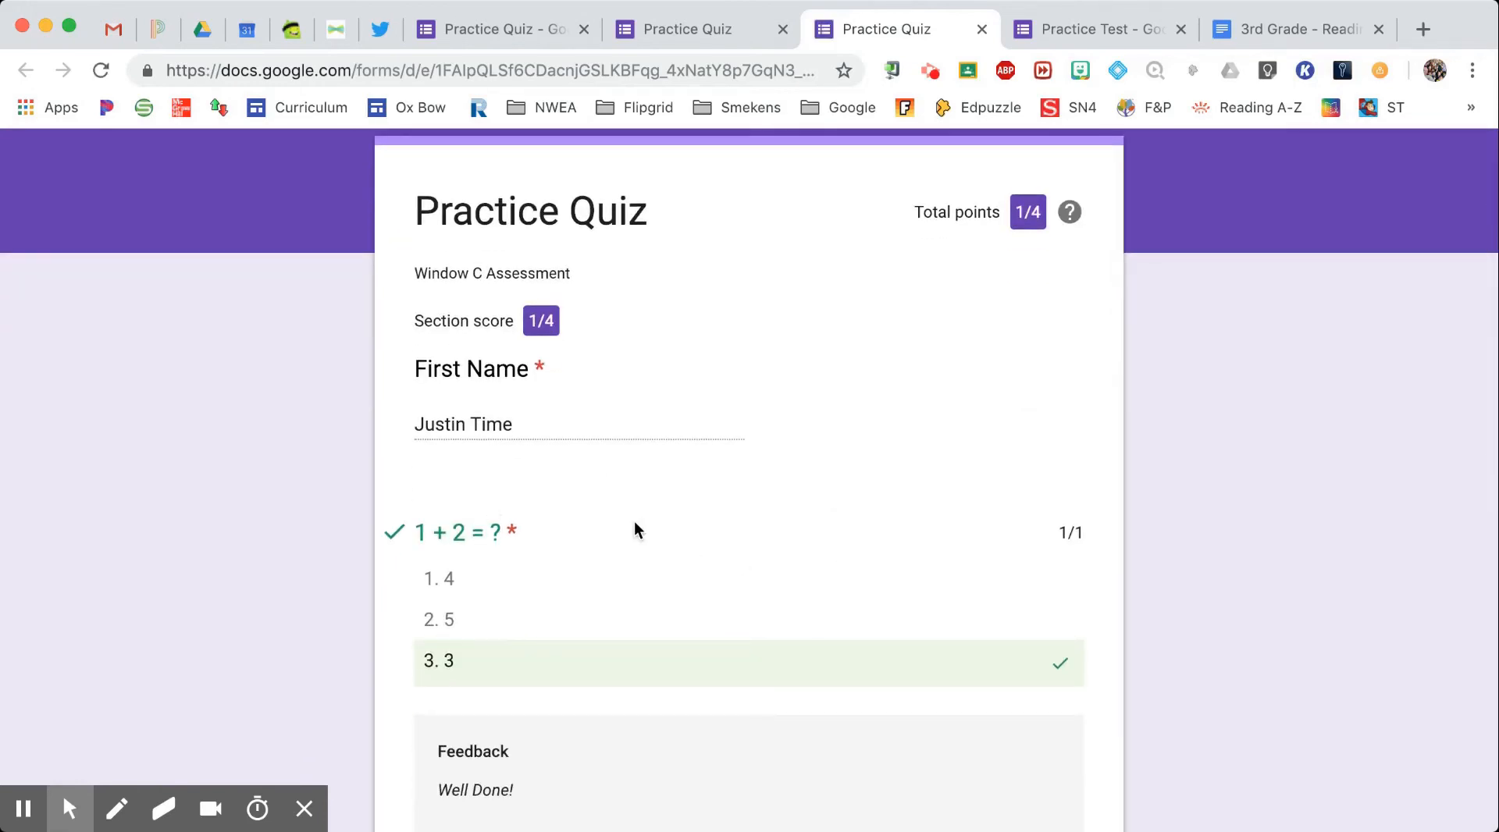
pyautogui.scroll(-5, 723, 609)
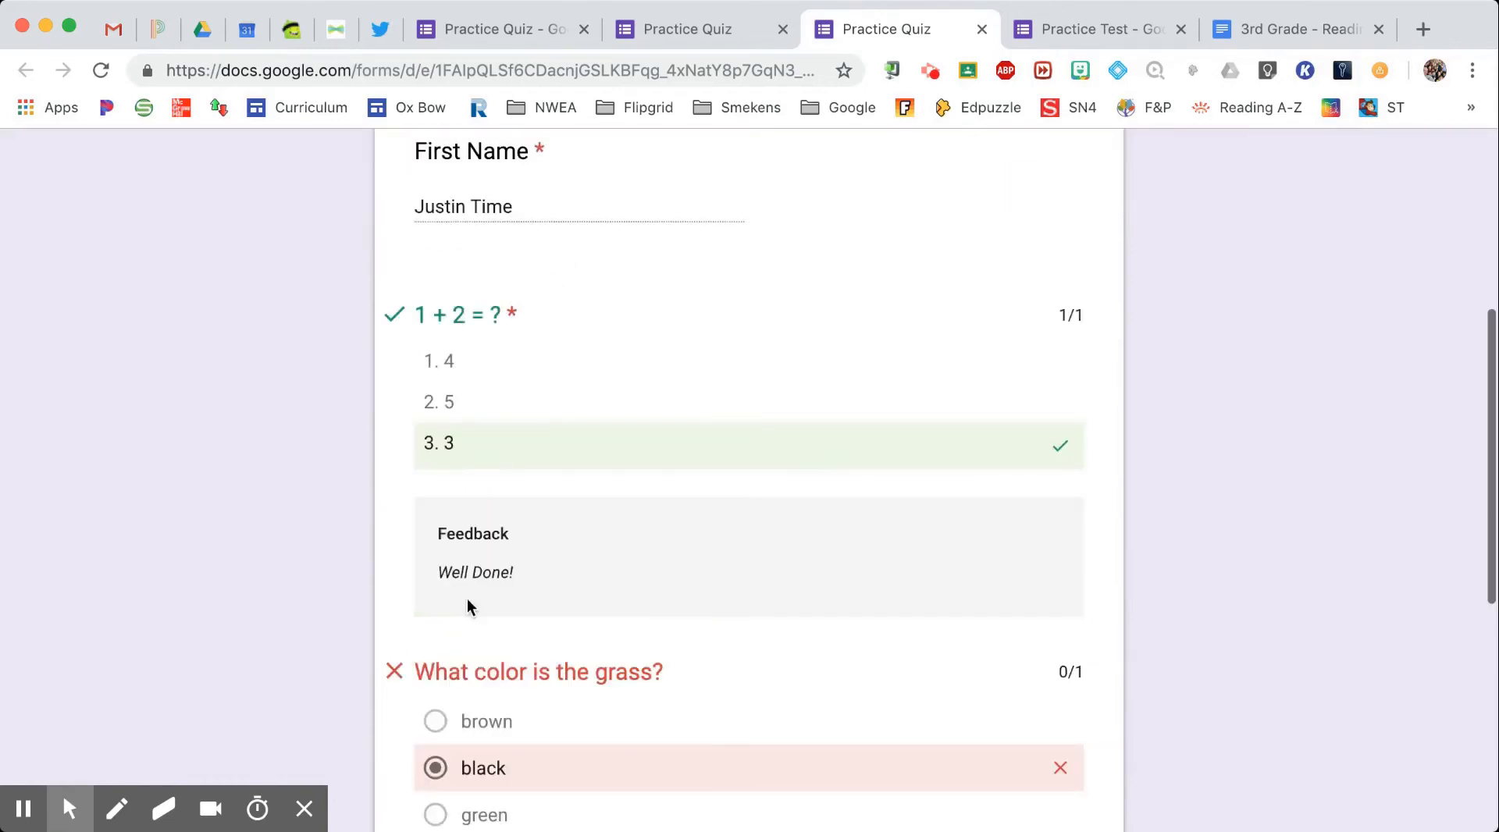
pyautogui.scroll(-5, 542, 587)
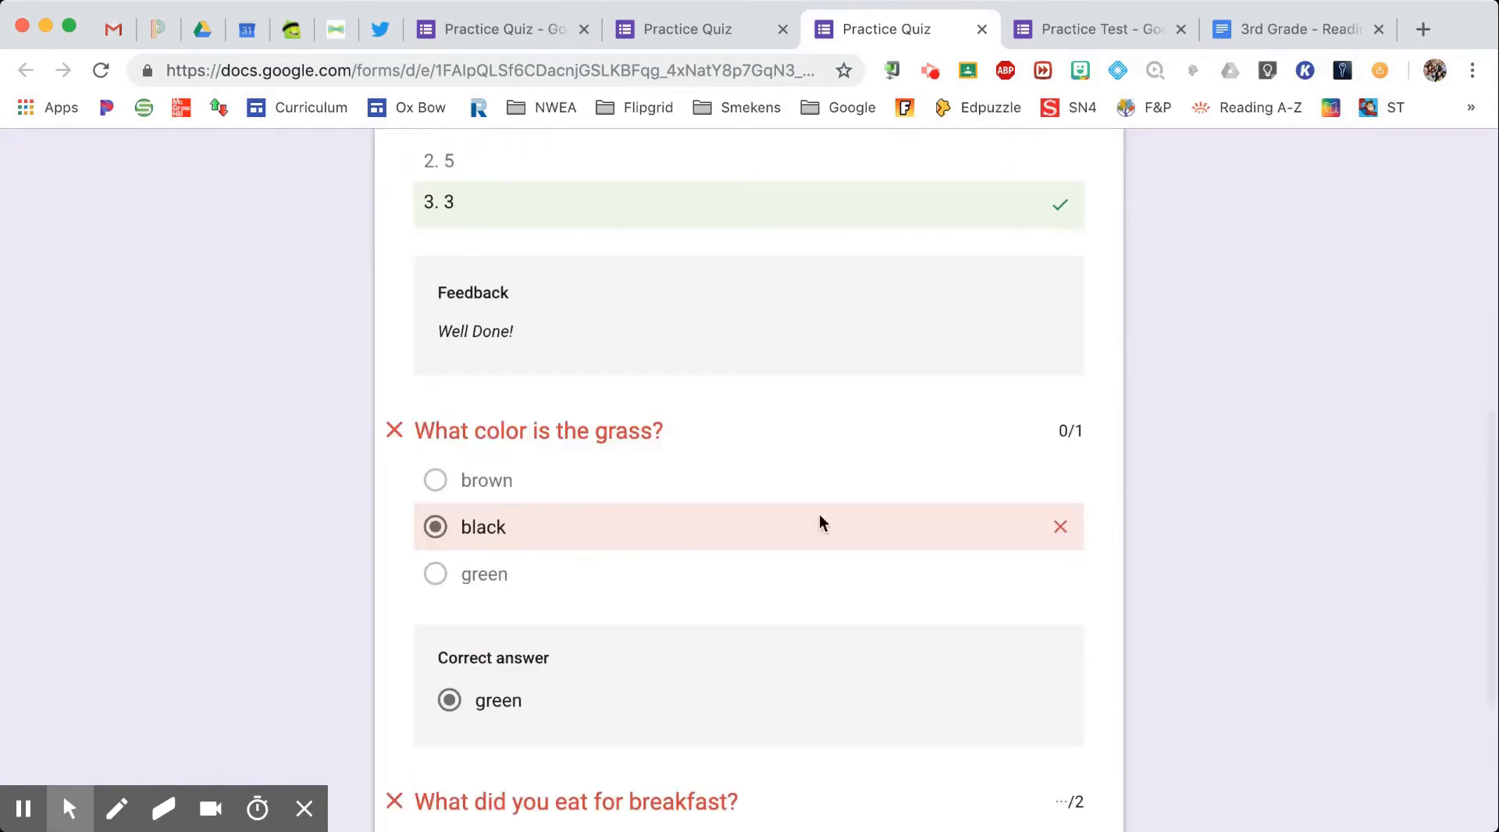
pyautogui.scroll(-6, 599, 546)
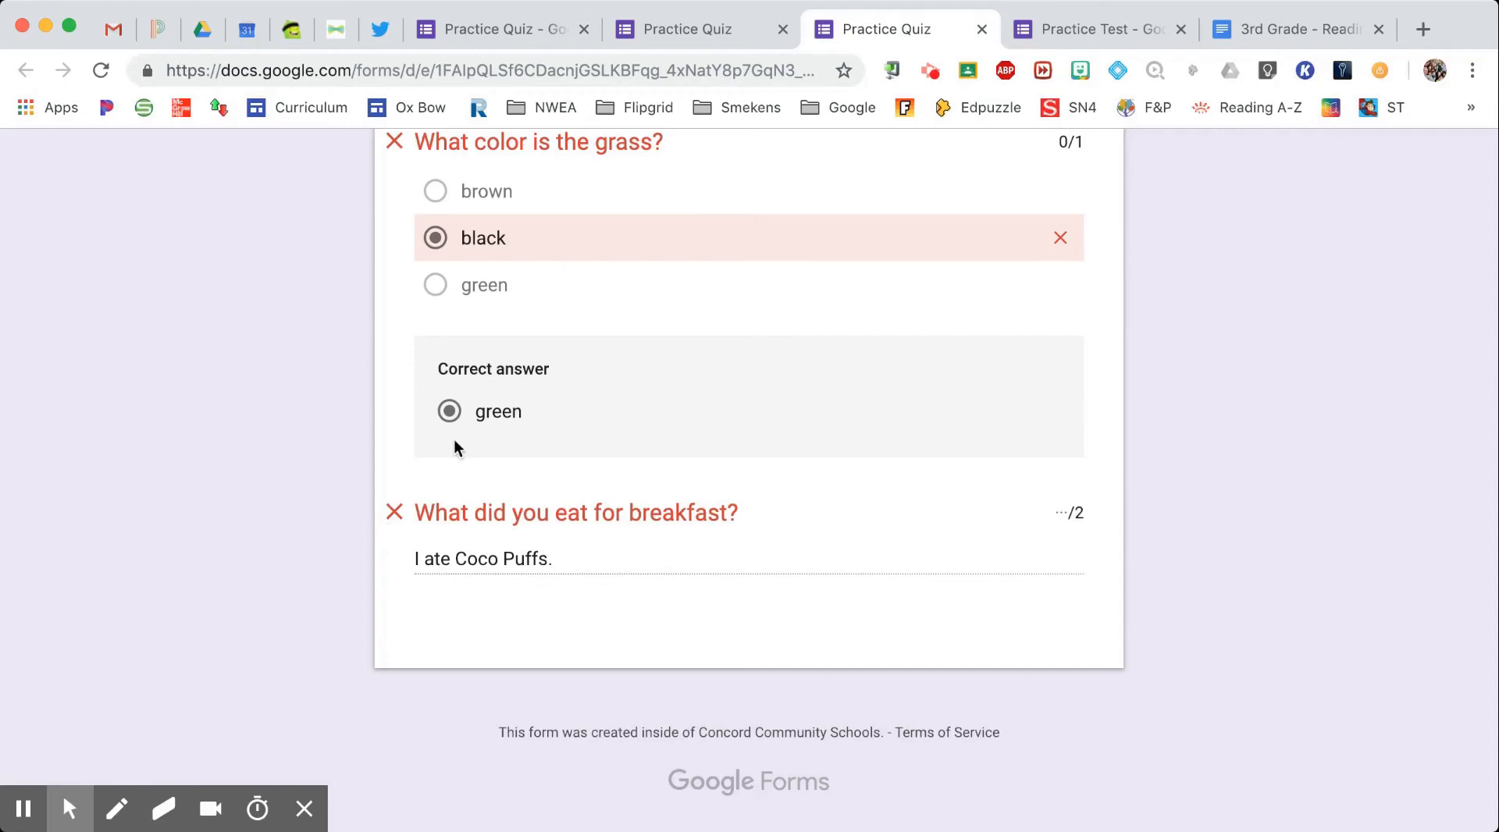
# Step: Return to the Practice Quiz editor and display the submitted response individually
pyautogui.click(685, 36)
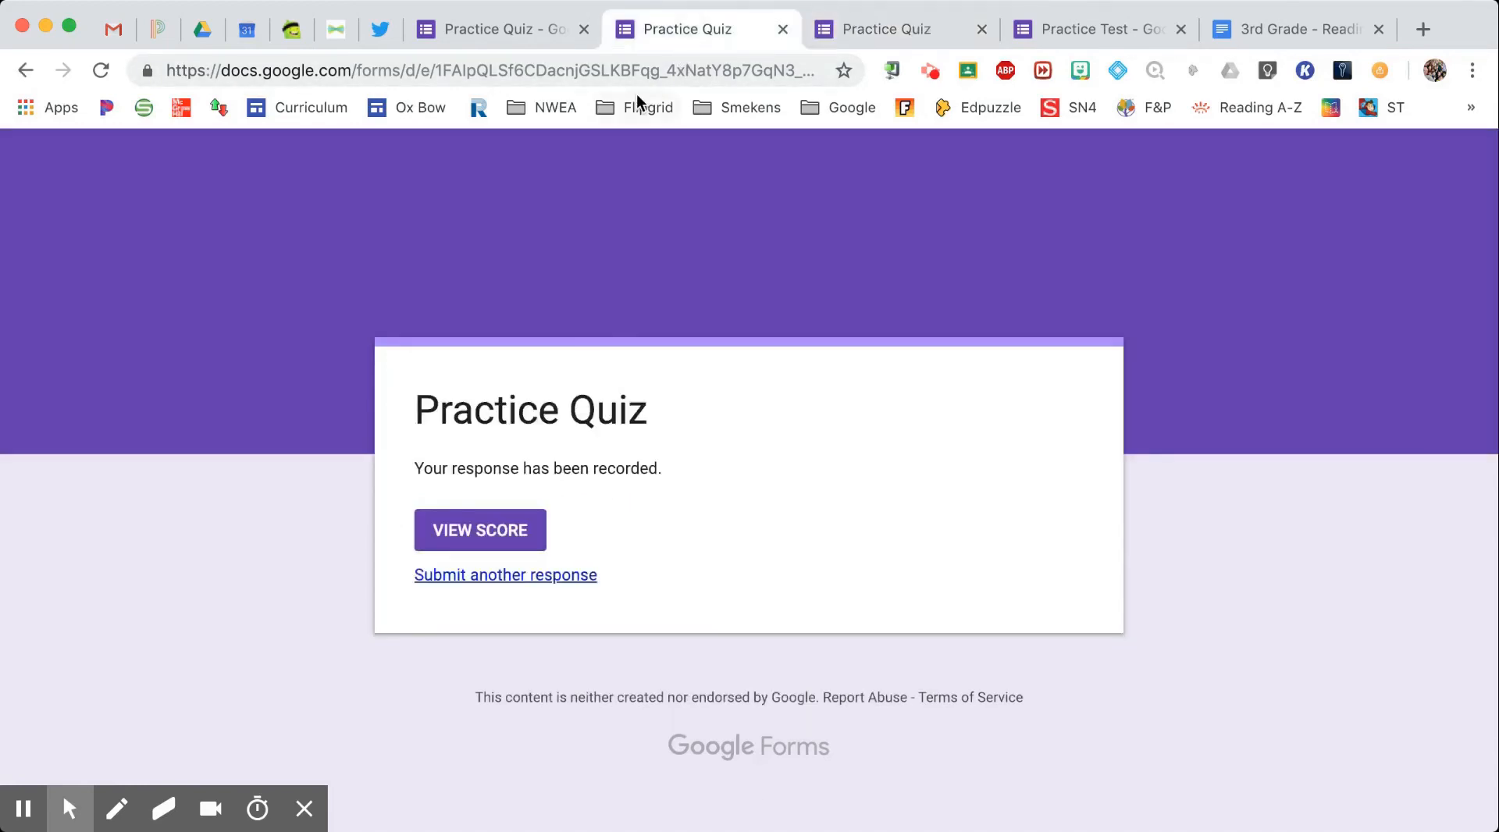
pyautogui.click(513, 36)
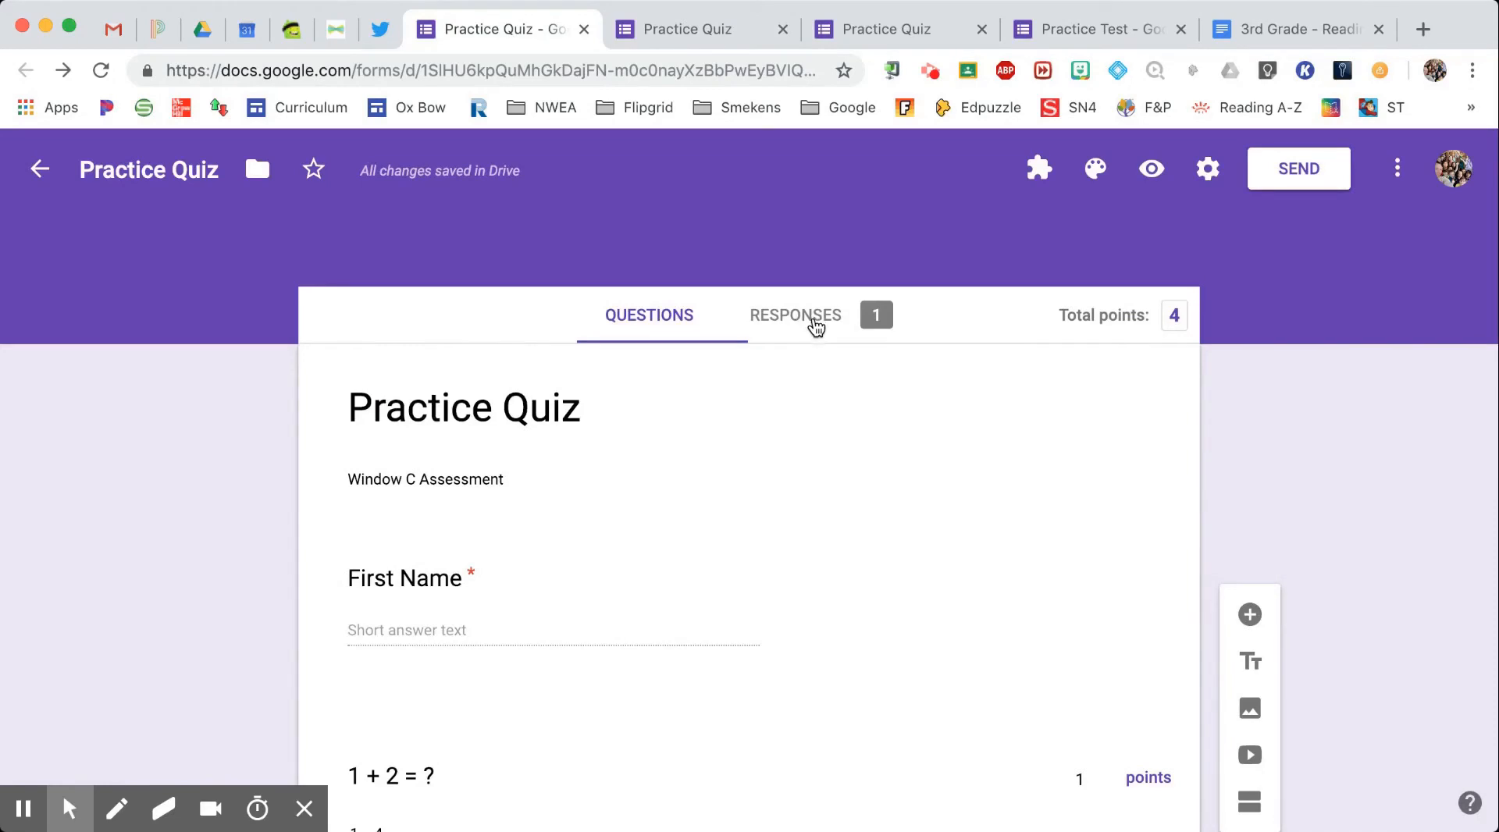
pyautogui.click(814, 327)
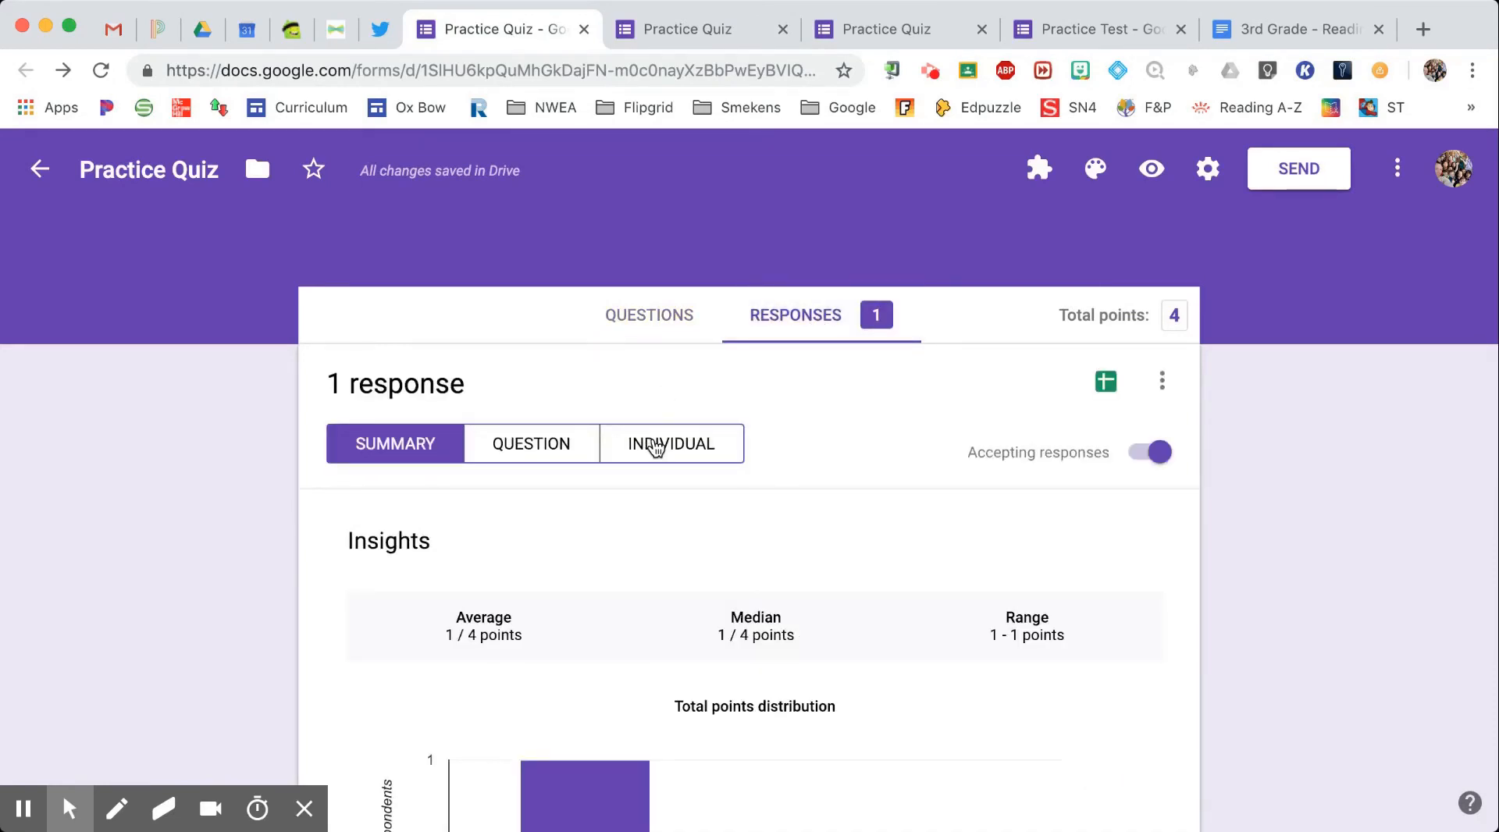
pyautogui.click(656, 446)
# Step: Award 1 point to the student's answer to "What did you eat for breakfast?"
pyautogui.scroll(-5, 656, 447)
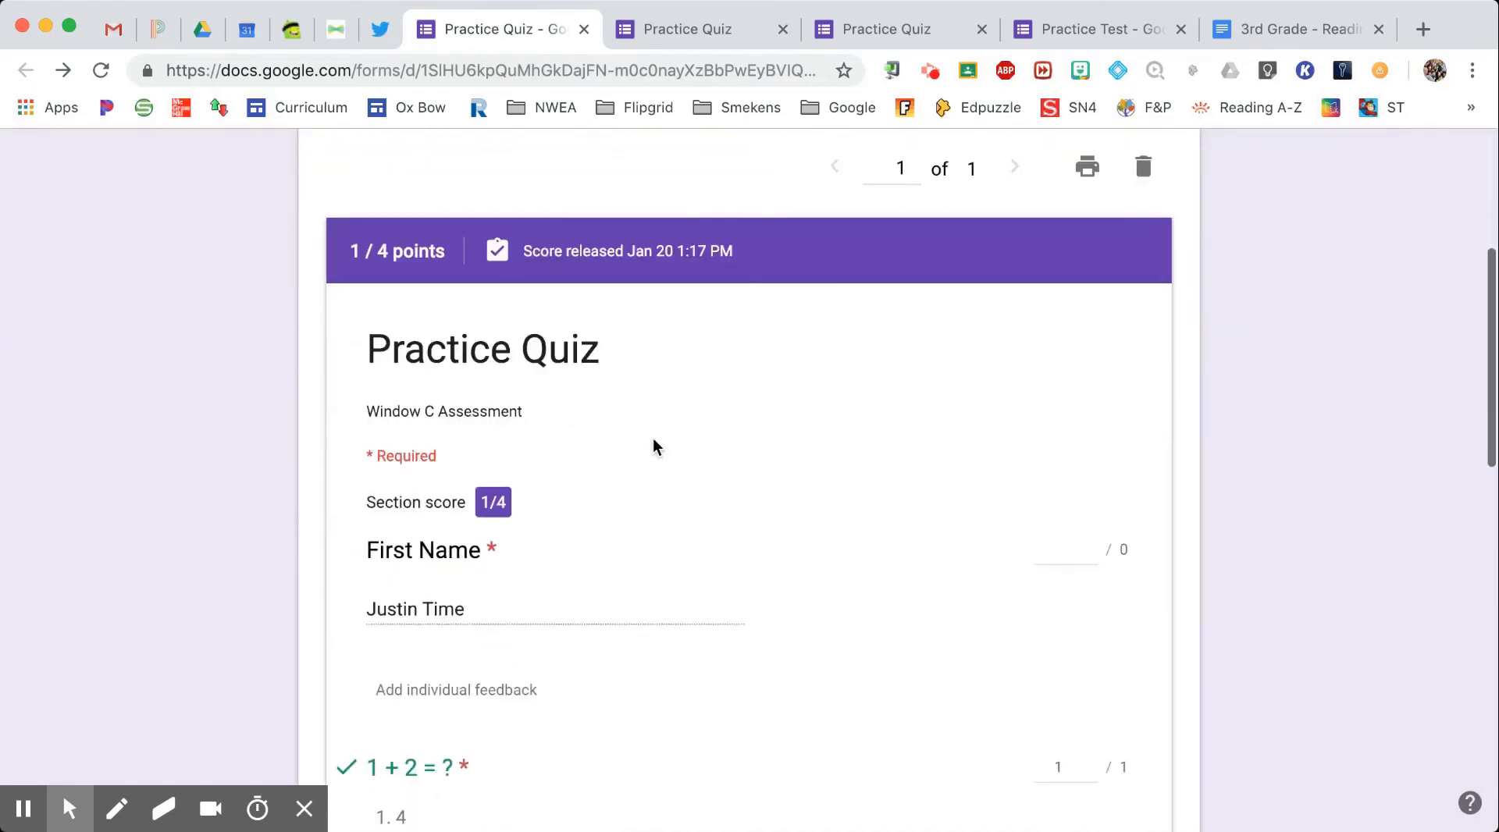
pyautogui.scroll(-5, 860, 565)
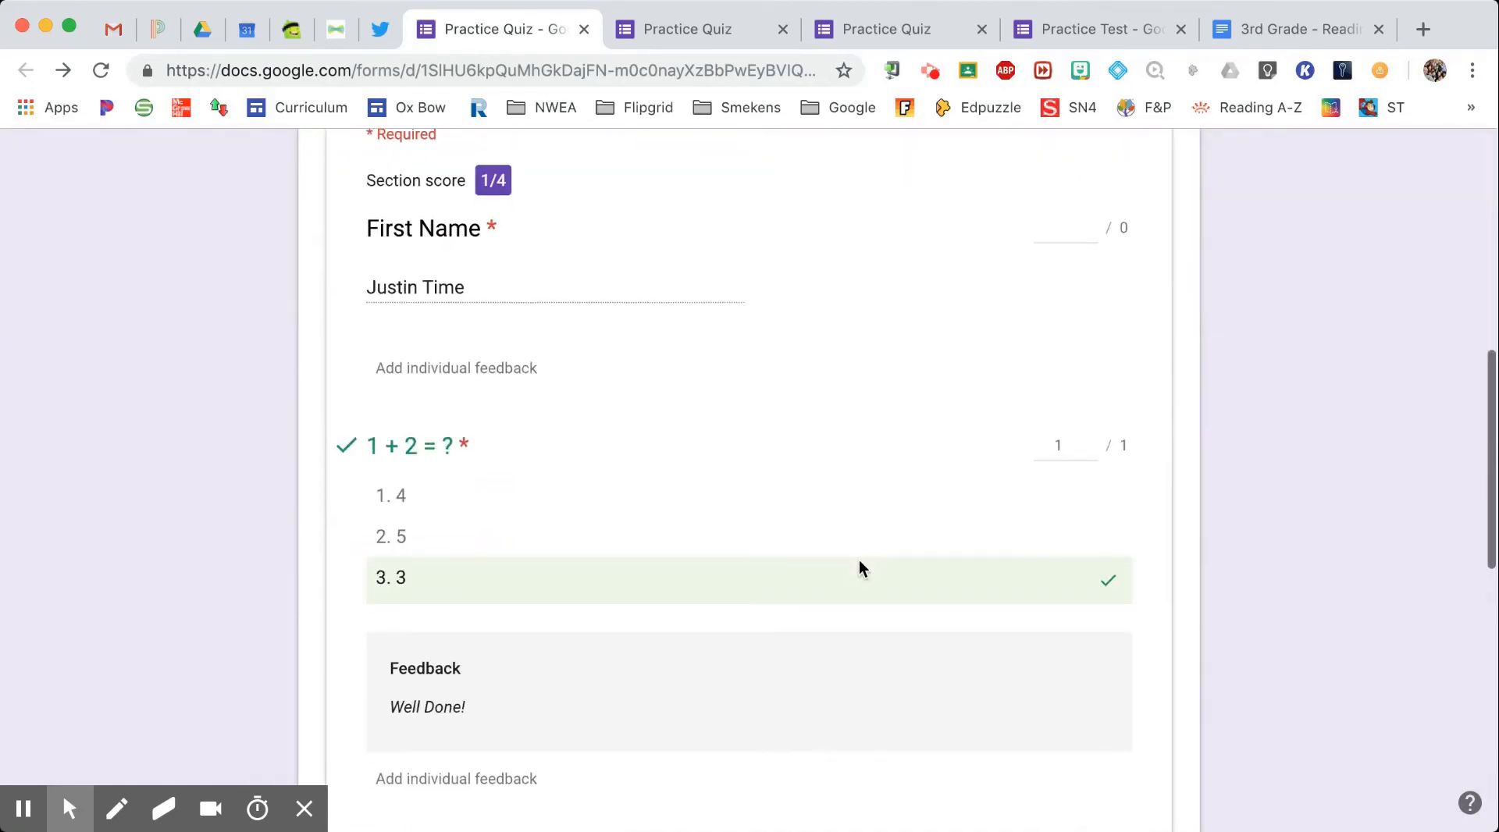
pyautogui.scroll(-10, 860, 563)
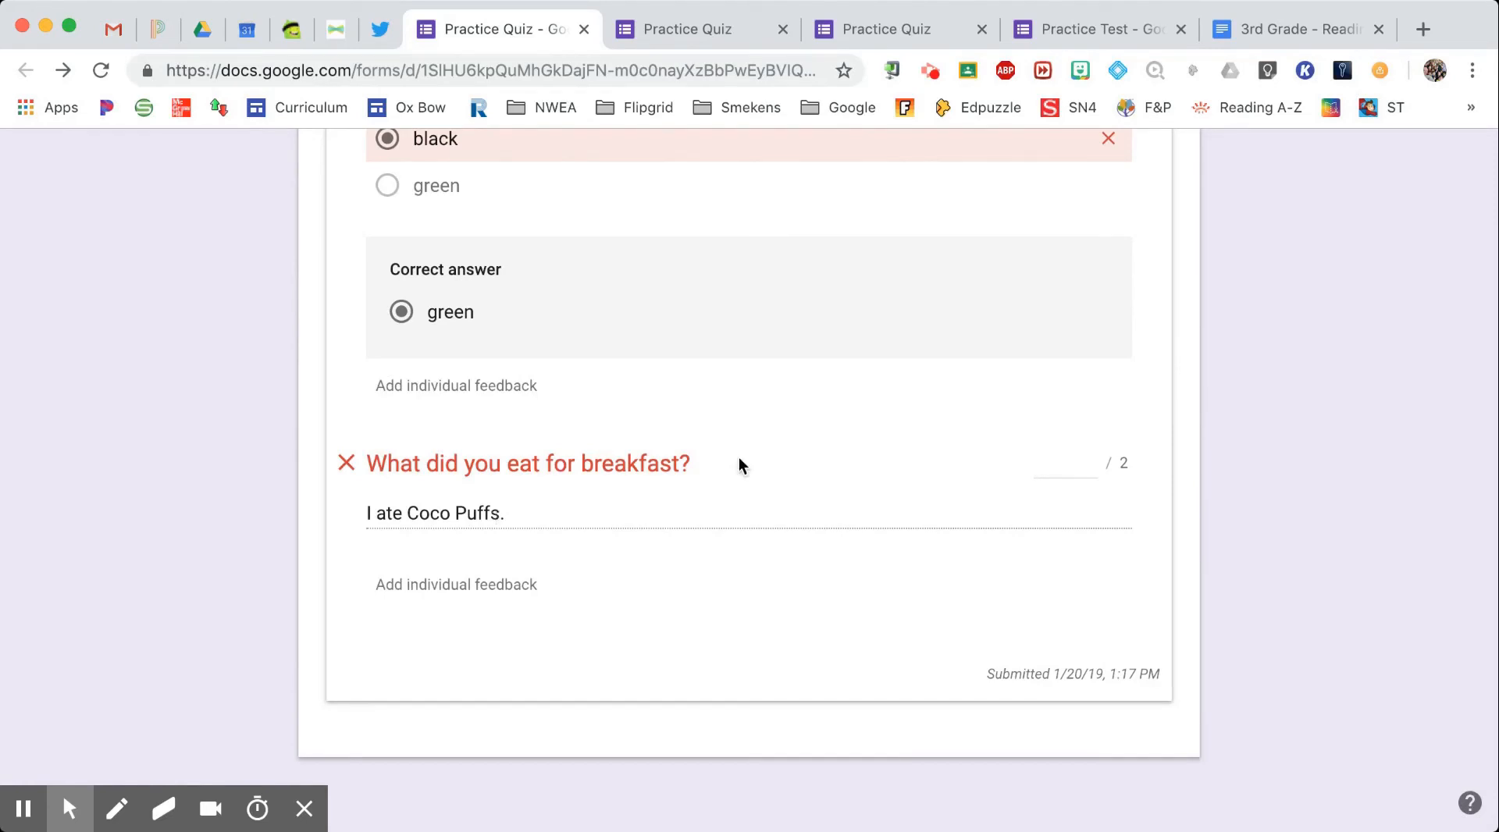
pyautogui.click(1070, 465)
pyautogui.write('1')
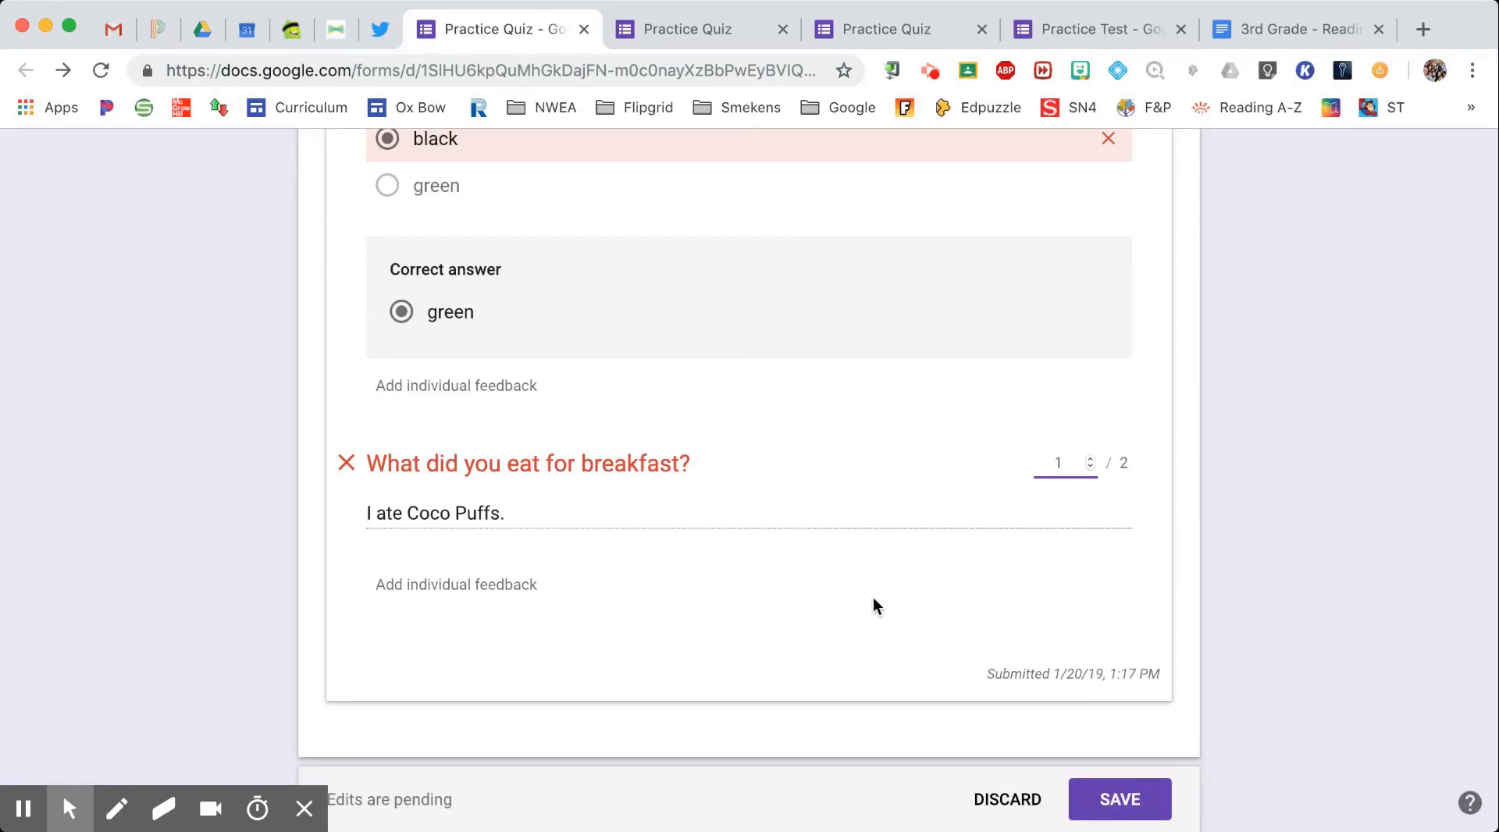
# Step: Add the individual feedback "You need more information." to the breakfast answer and save the grading edits
pyautogui.click(480, 599)
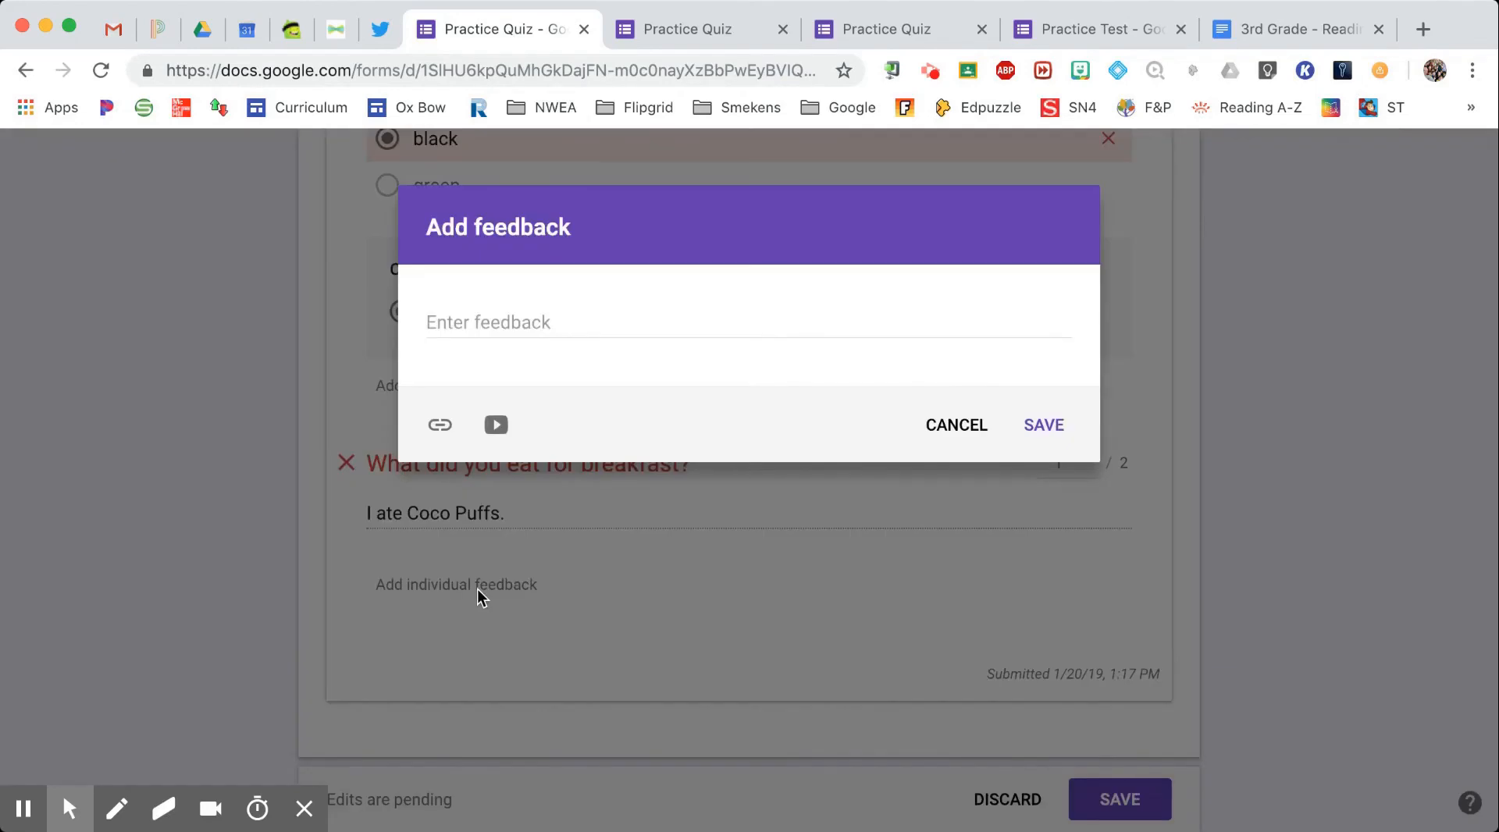
pyautogui.click(515, 319)
pyautogui.write('You ')
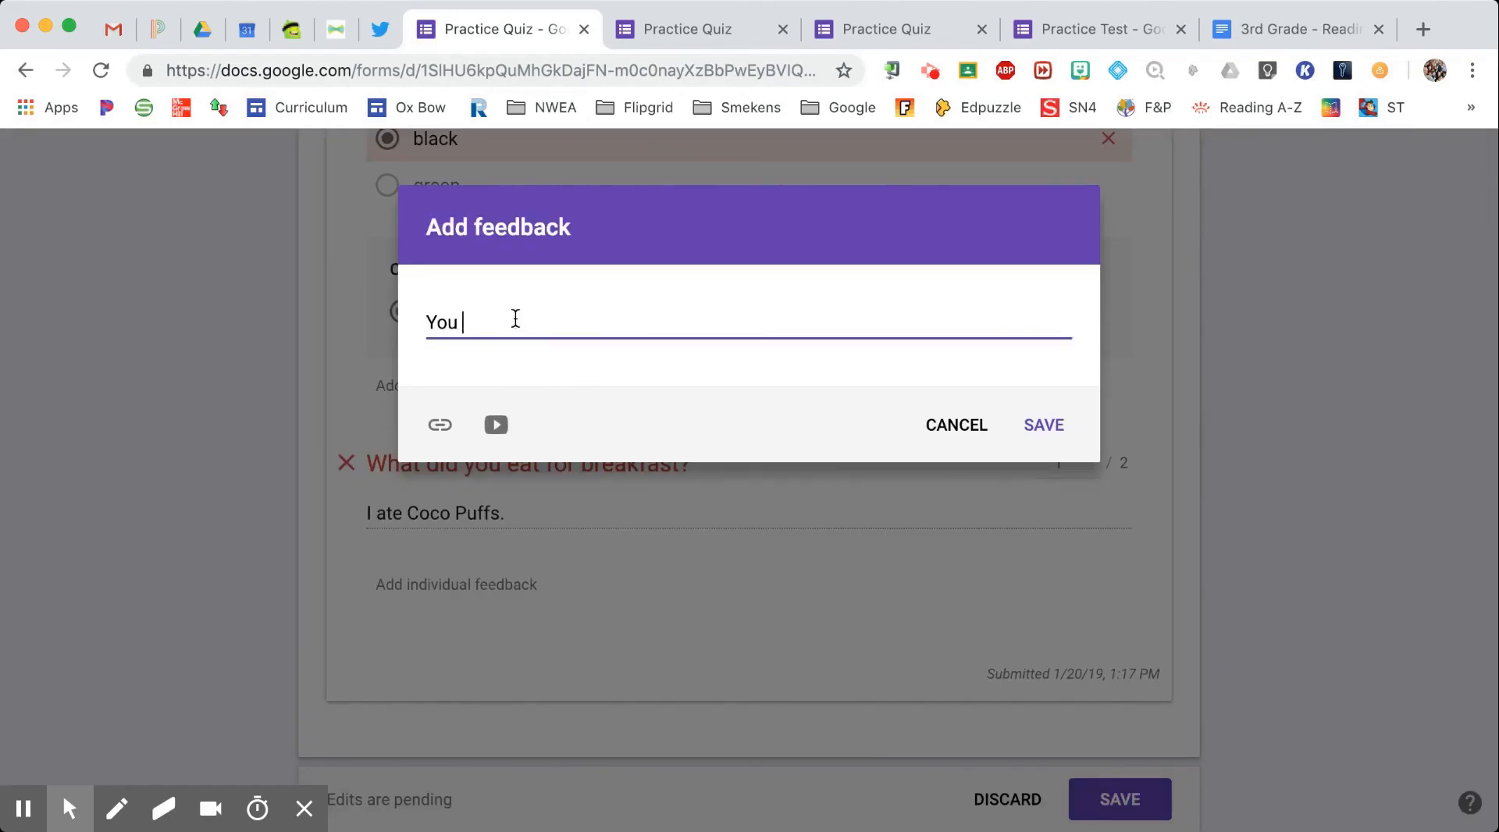
pyautogui.write('need more information')
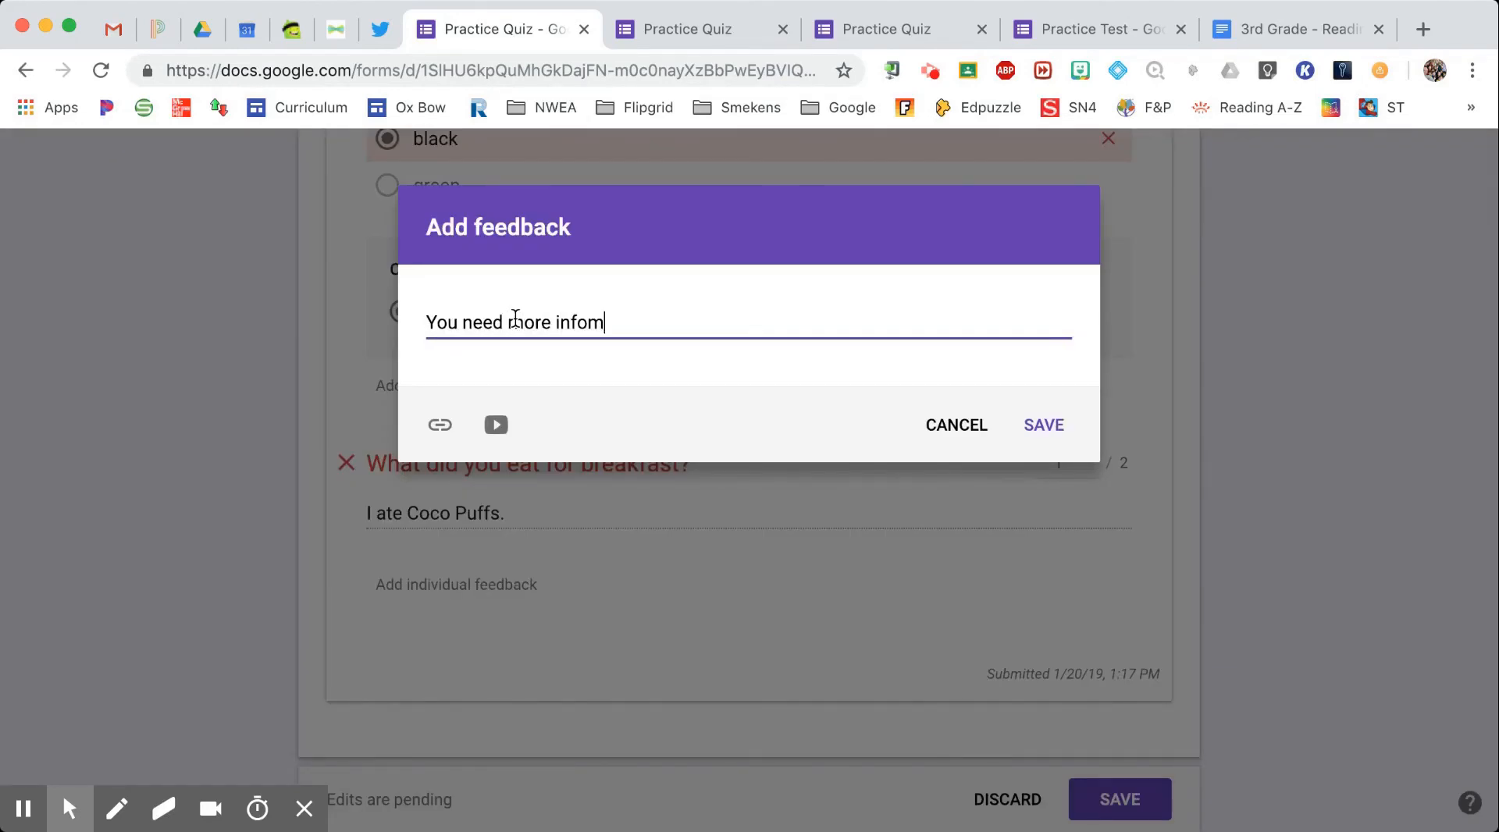
pyautogui.write('.')
pyautogui.click(1037, 428)
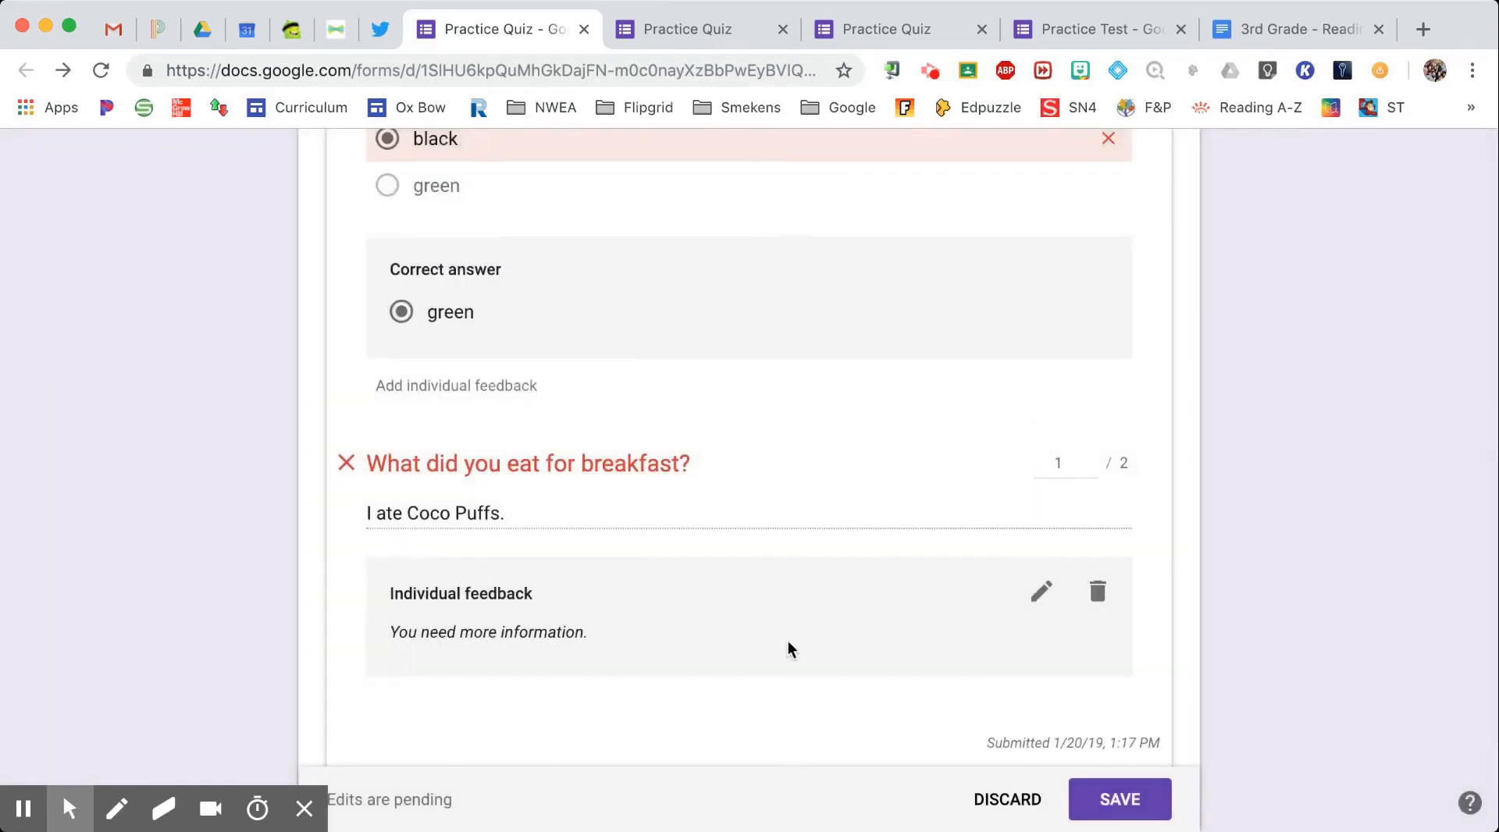
pyautogui.click(1128, 805)
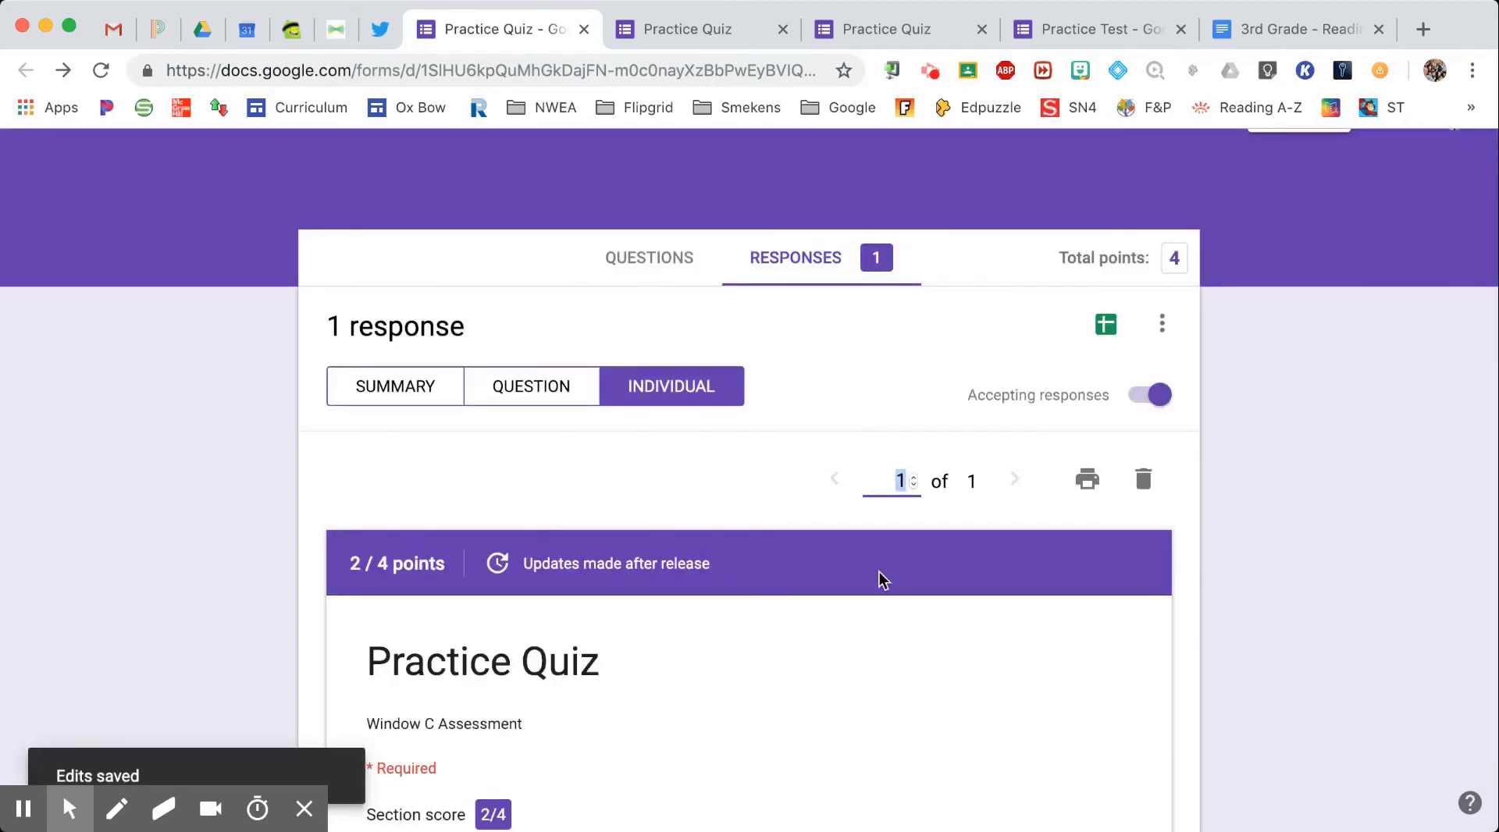
# Step: Review the graded response, checking the updated score, the points per question and the individual feedback
pyautogui.scroll(-3, 880, 575)
pyautogui.scroll(-3, 879, 579)
pyautogui.scroll(2, 851, 558)
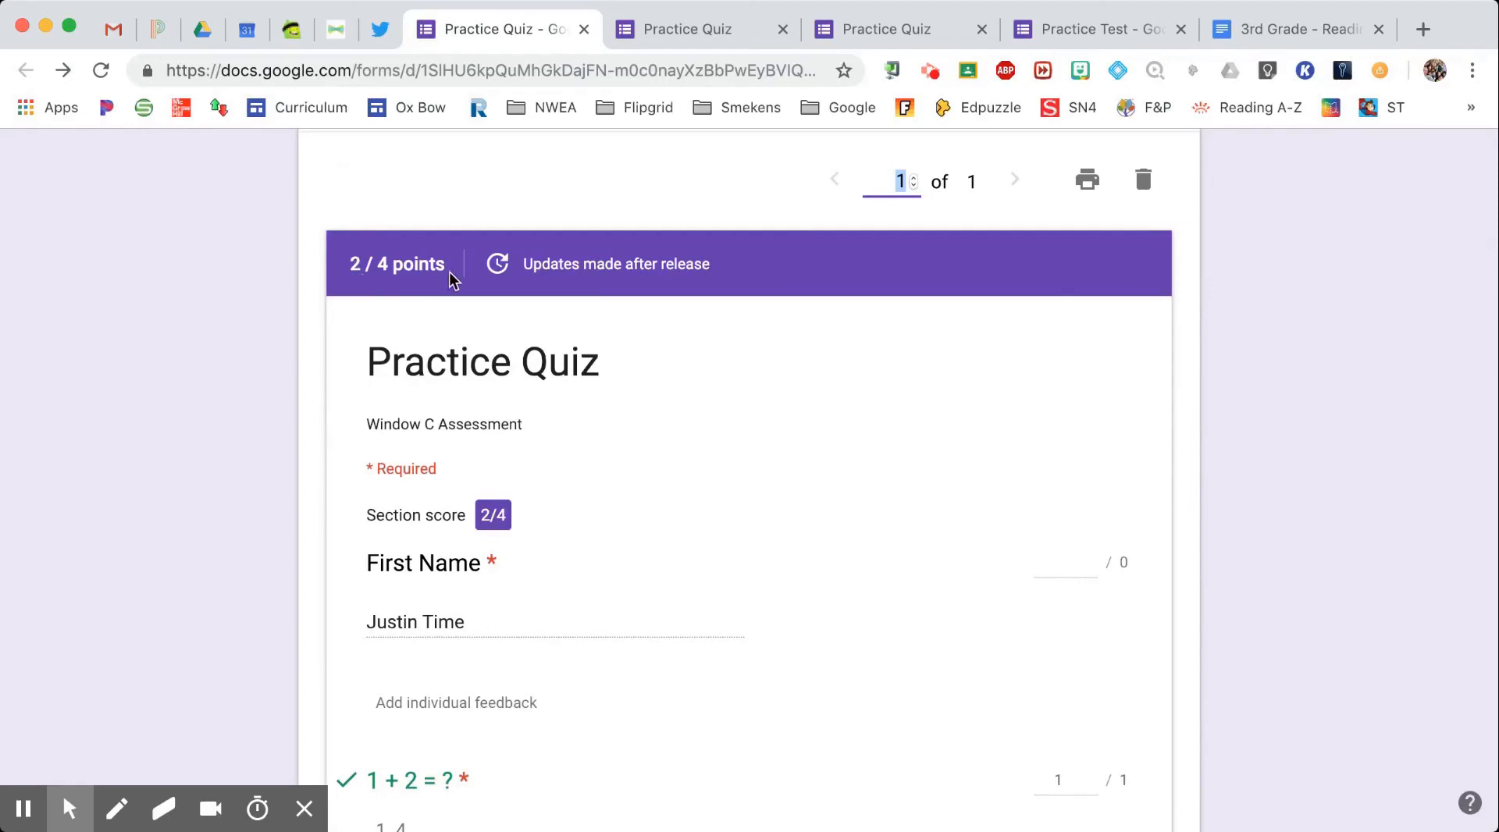
pyautogui.scroll(-6, 794, 428)
pyautogui.scroll(-4, 794, 424)
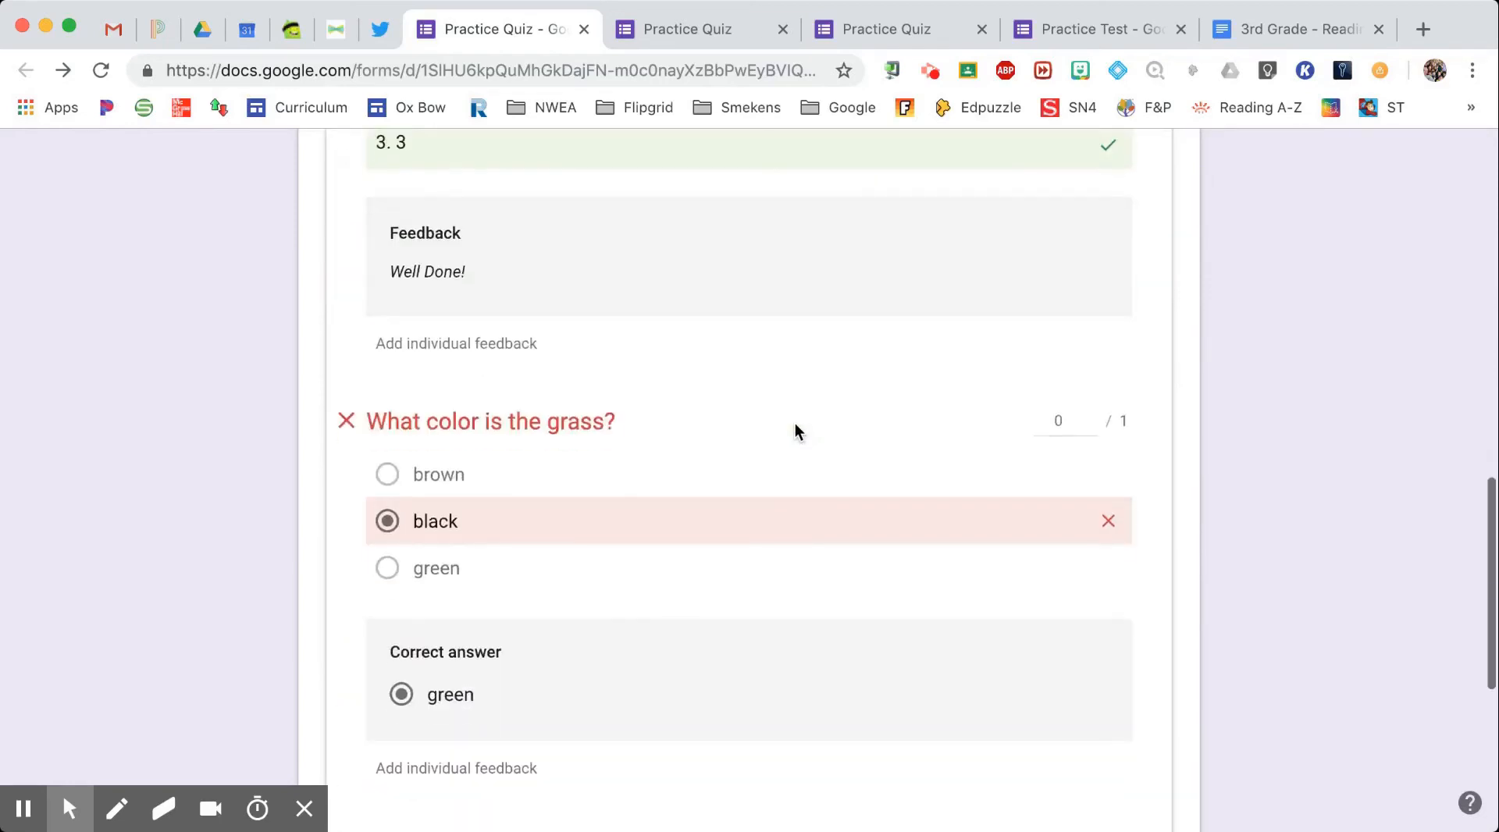
pyautogui.scroll(-5, 795, 428)
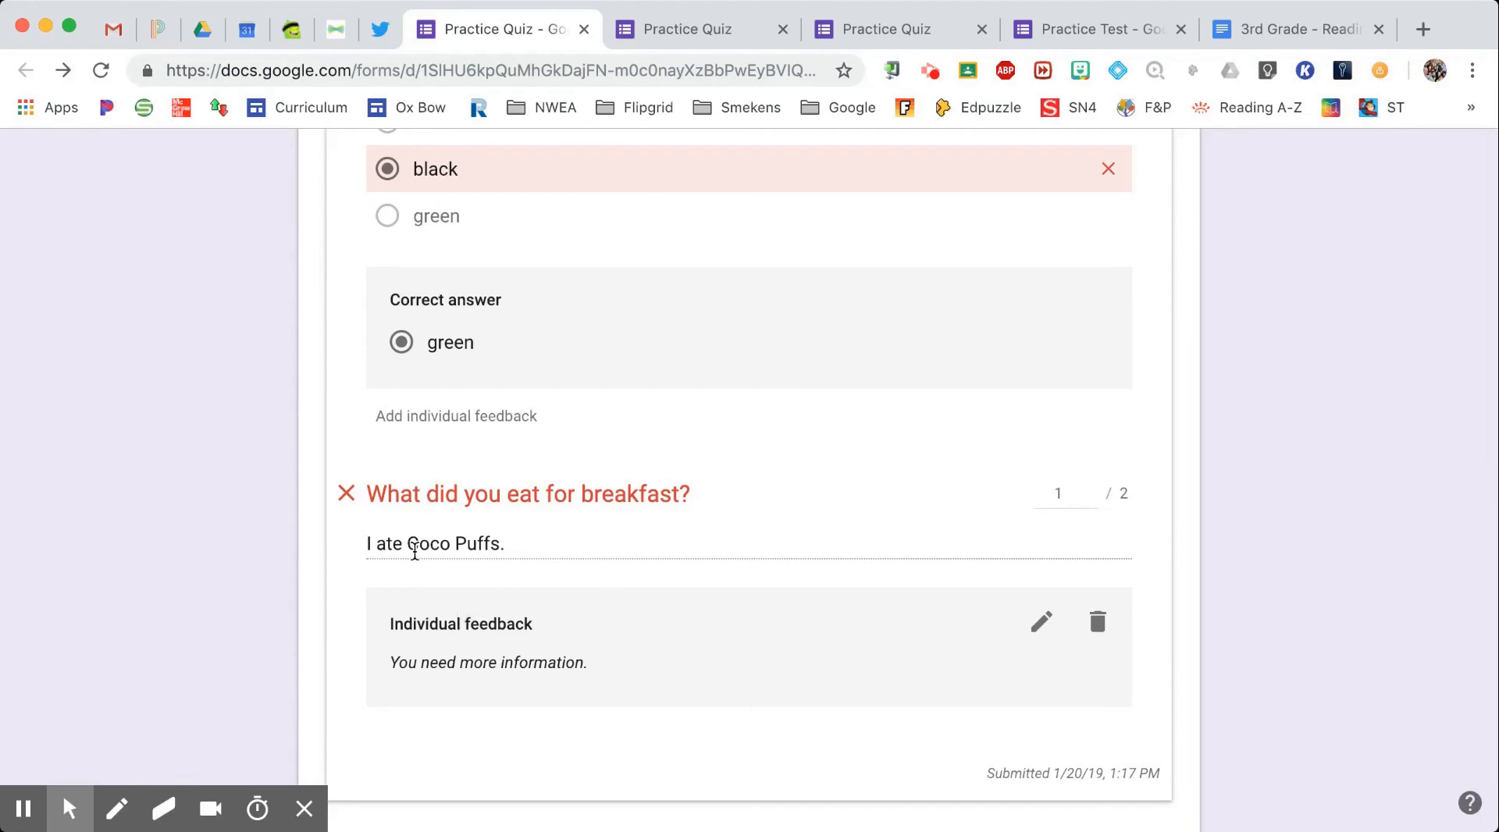
pyautogui.scroll(7, 414, 550)
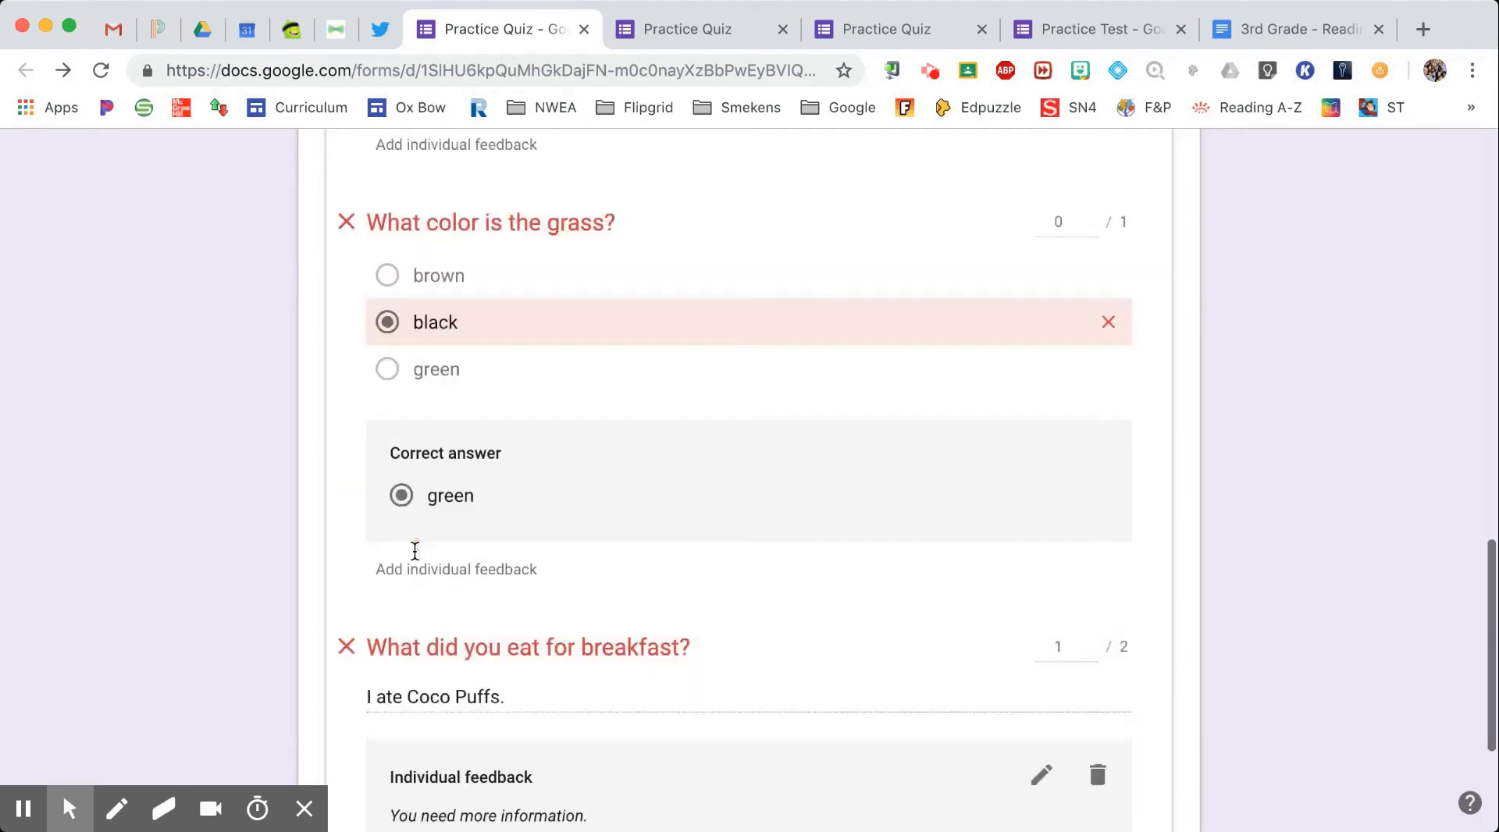
pyautogui.scroll(2, 414, 556)
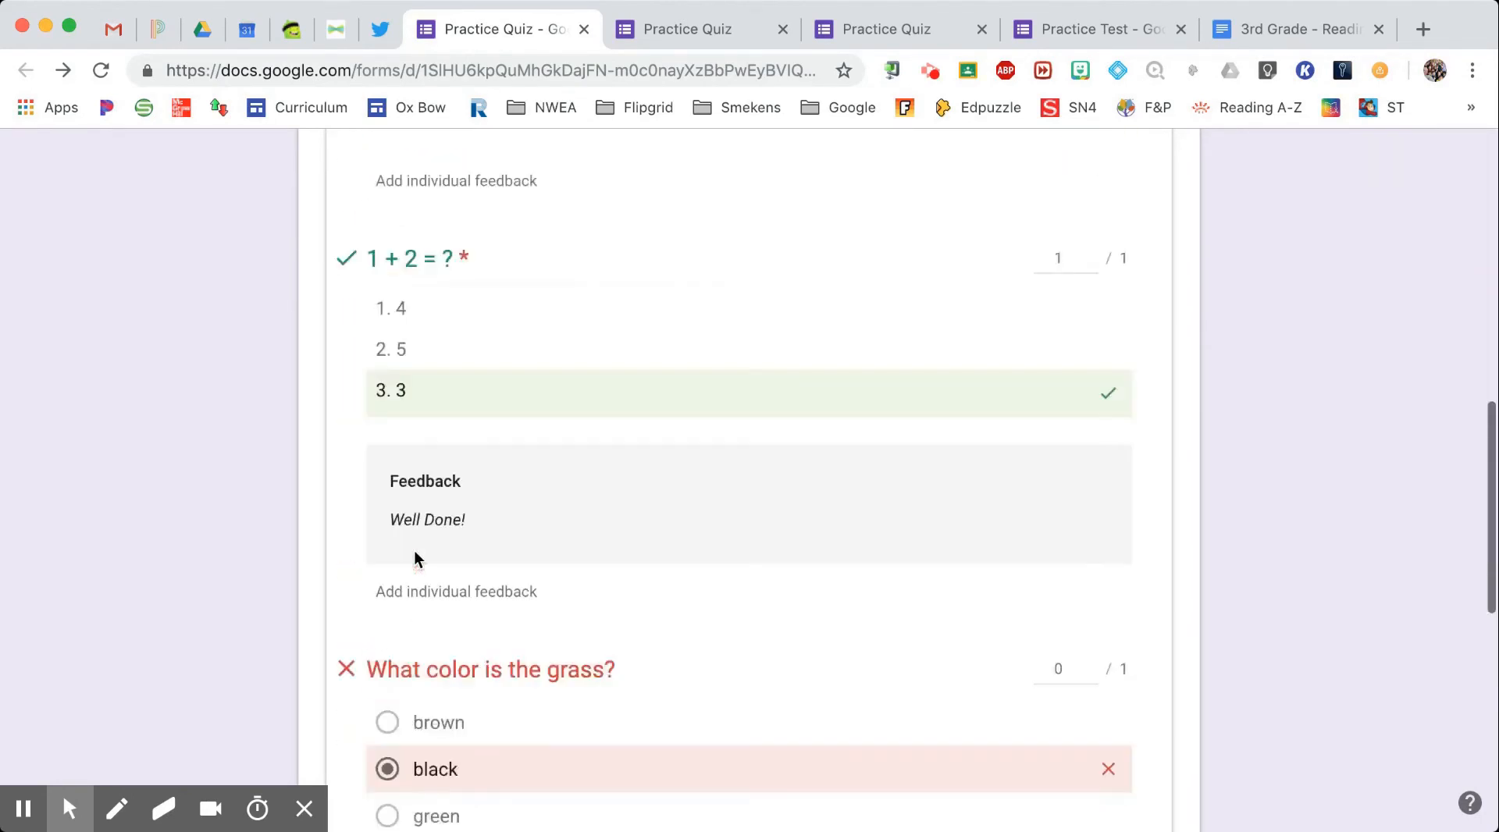
pyautogui.scroll(-3, 471, 425)
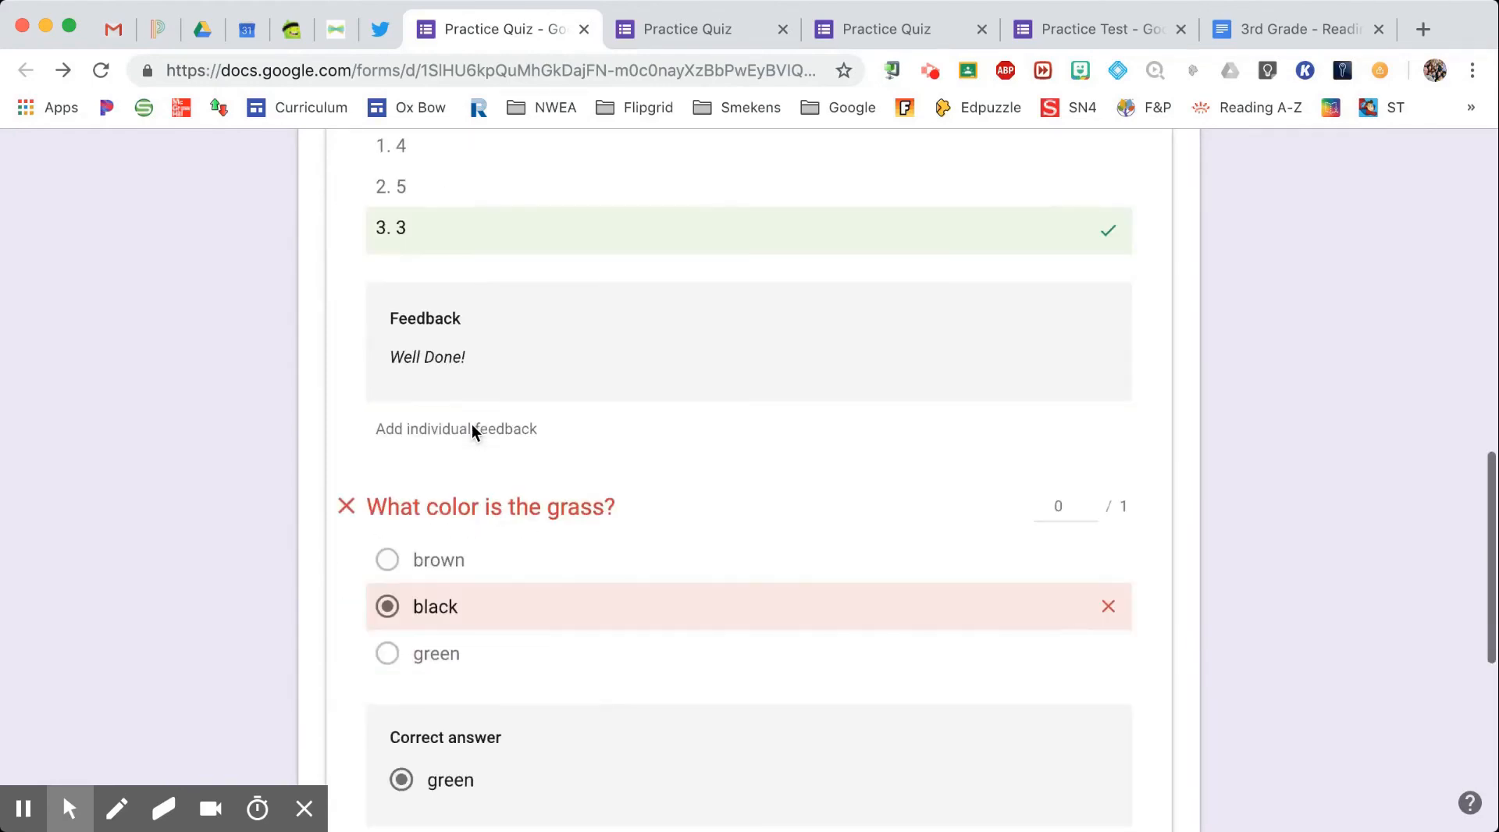
pyautogui.scroll(3, 474, 433)
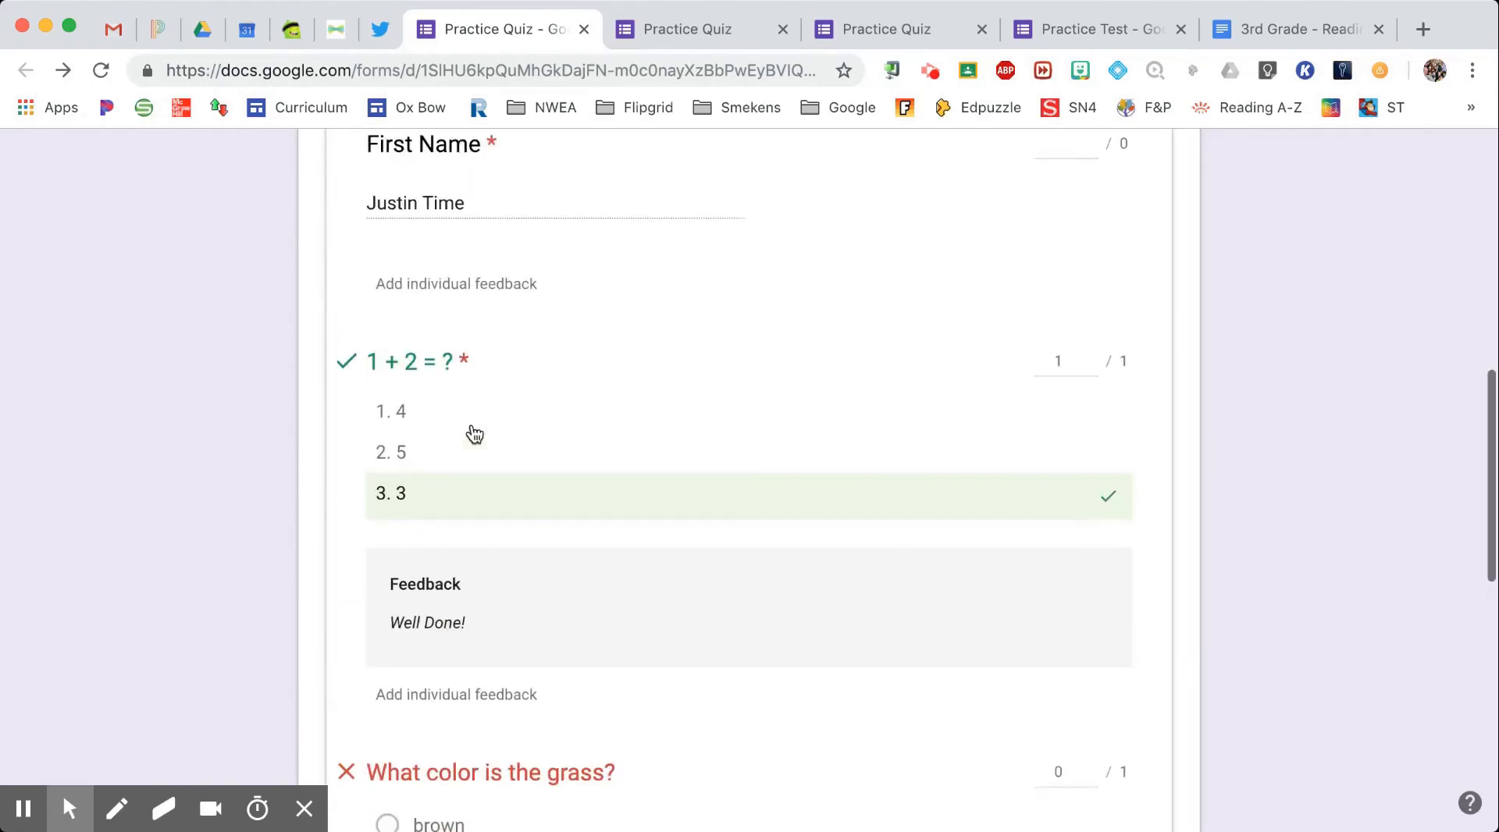